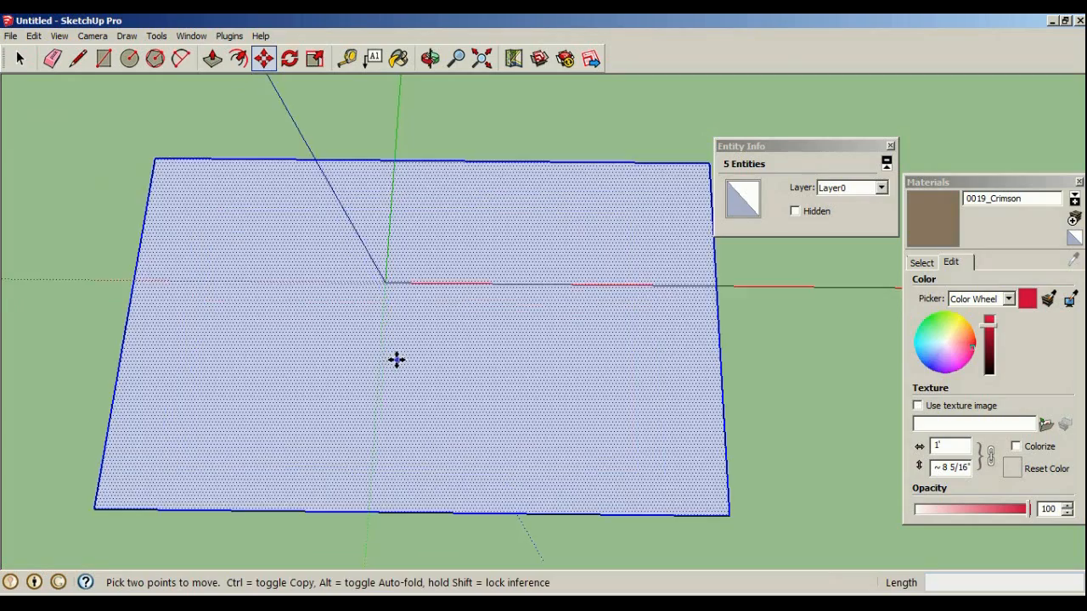
Move the rectangular face so it is centred on the origin, and clear the selection
left_click(564, 382)
middle_click_drag(523, 323, 501, 312)
scroll(229, 162, "up", 2)
middle_click_drag(444, 349, 483, 271)
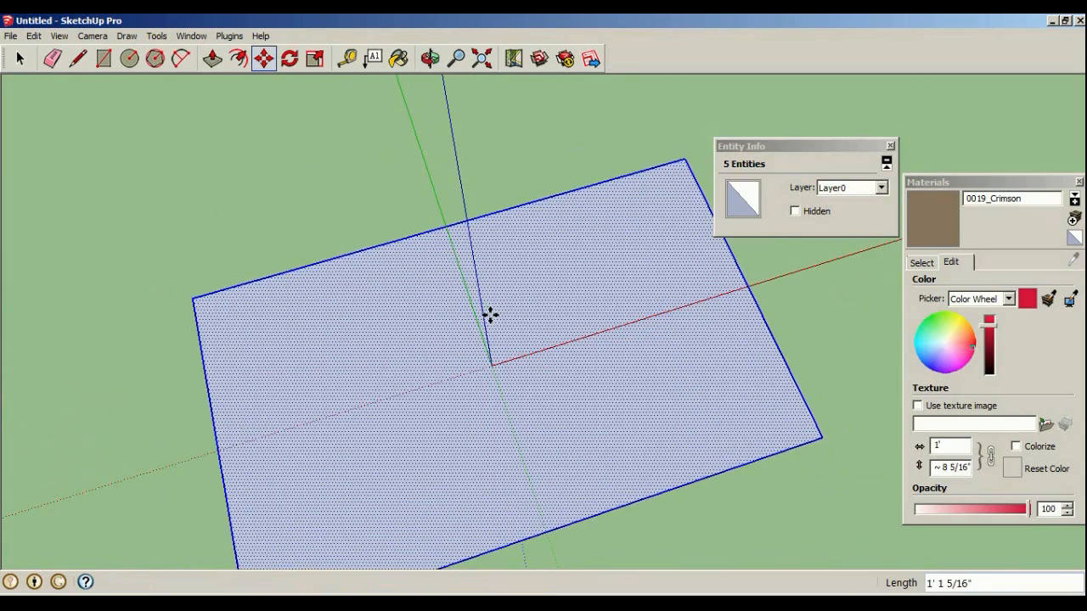
middle_click_drag(377, 280, 48, 102)
key("space")
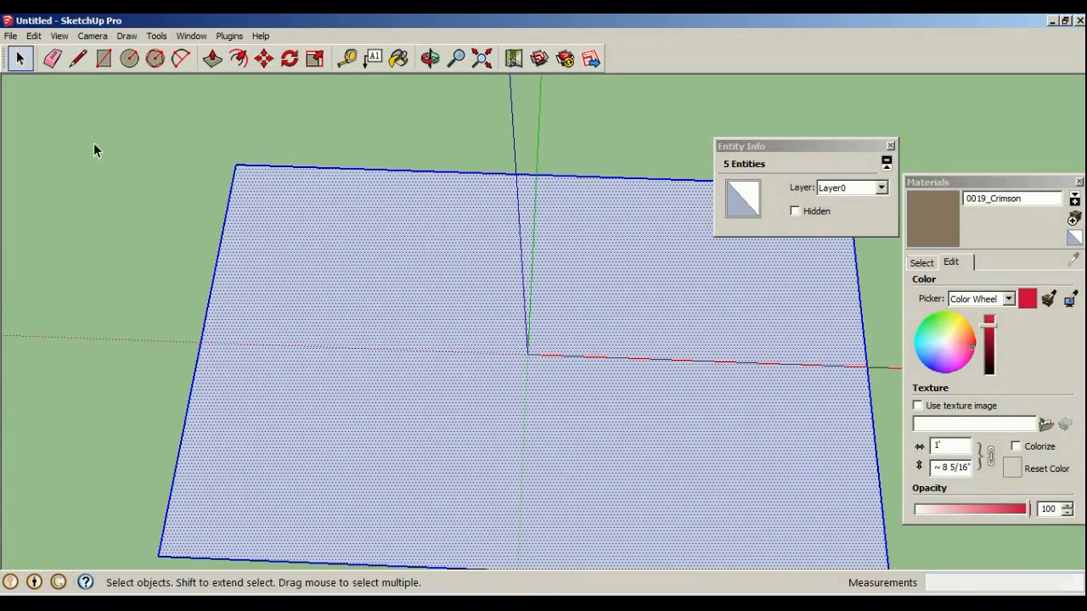
left_click(221, 267)
middle_click_drag(184, 258, 784, 248)
left_click(166, 281)
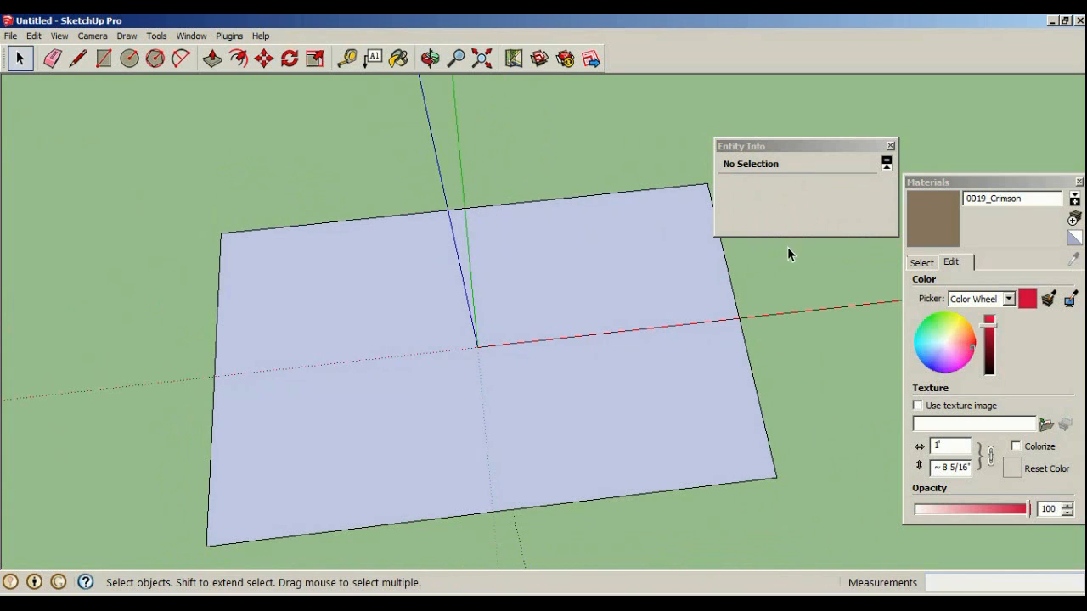
Paint the rectangular face with the 0020_Red material from Colors-Named
left_click(923, 262)
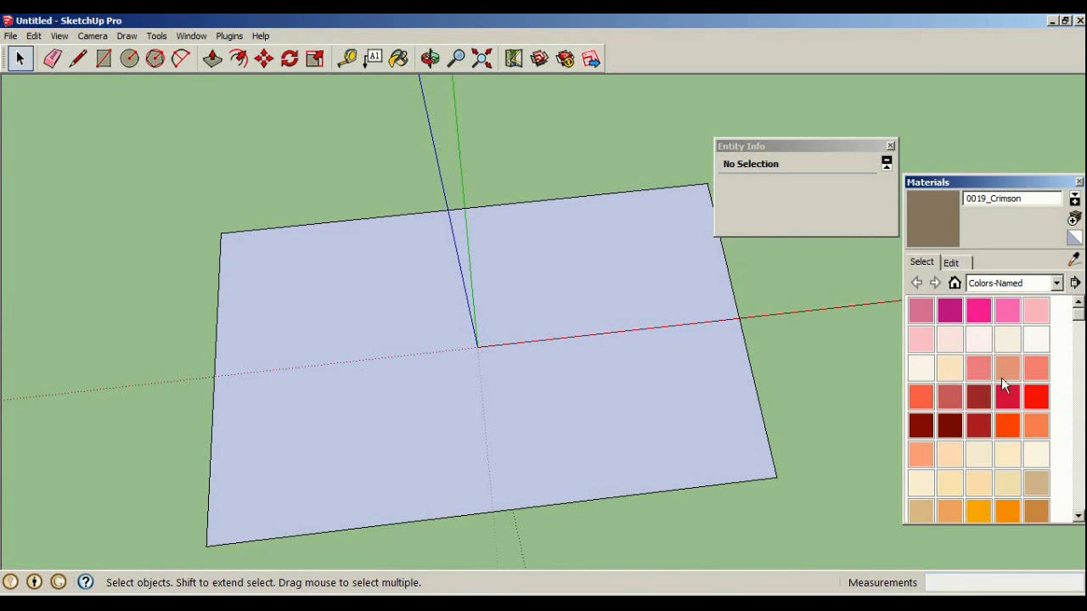
left_click(1036, 397)
mouse_move(454, 281)
middle_mouse_down()
mouse_move(348, 262)
mouse_move(397, 200)
mouse_move(436, 277)
mouse_move(467, 264)
mouse_move(432, 303)
mouse_move(475, 364)
mouse_move(481, 398)
middle_mouse_up()
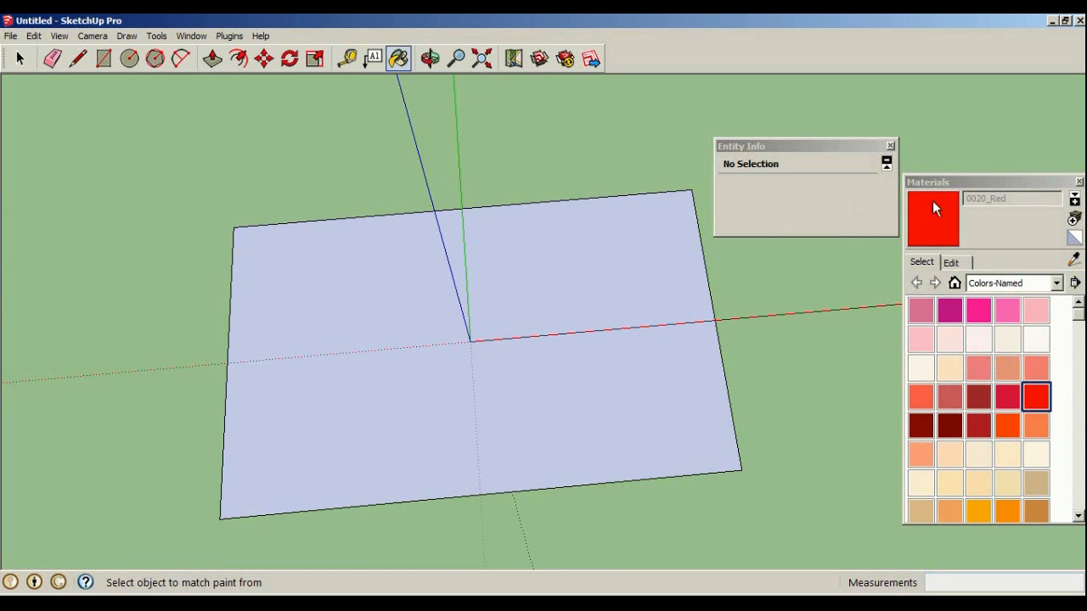
left_click(512, 354)
Turn on a texture image for the 0020_Red material and load picture 3 from the Pics folder
left_click(952, 262)
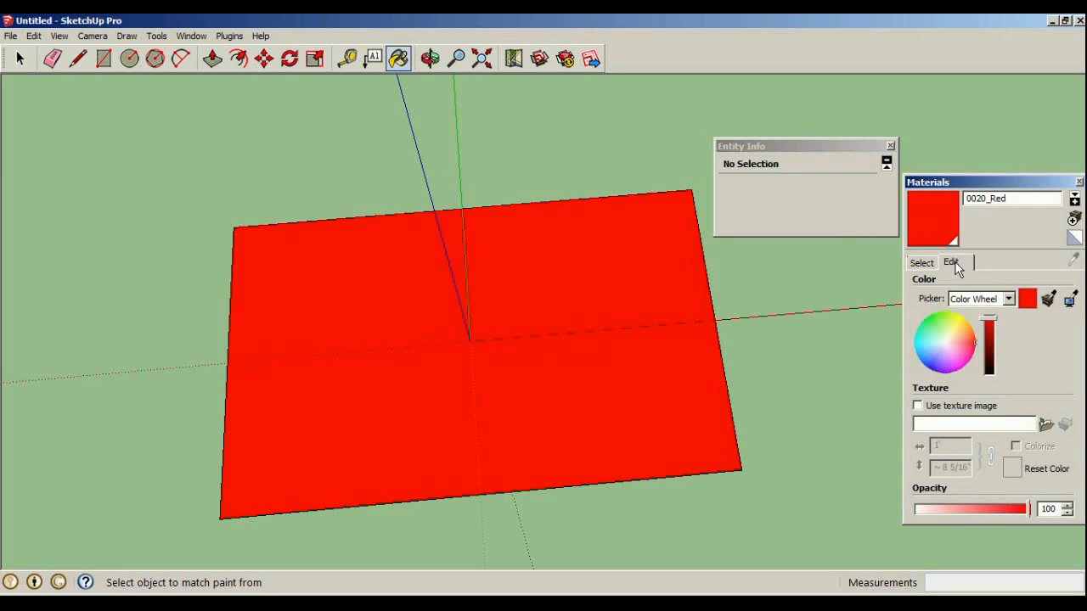
left_click(918, 407)
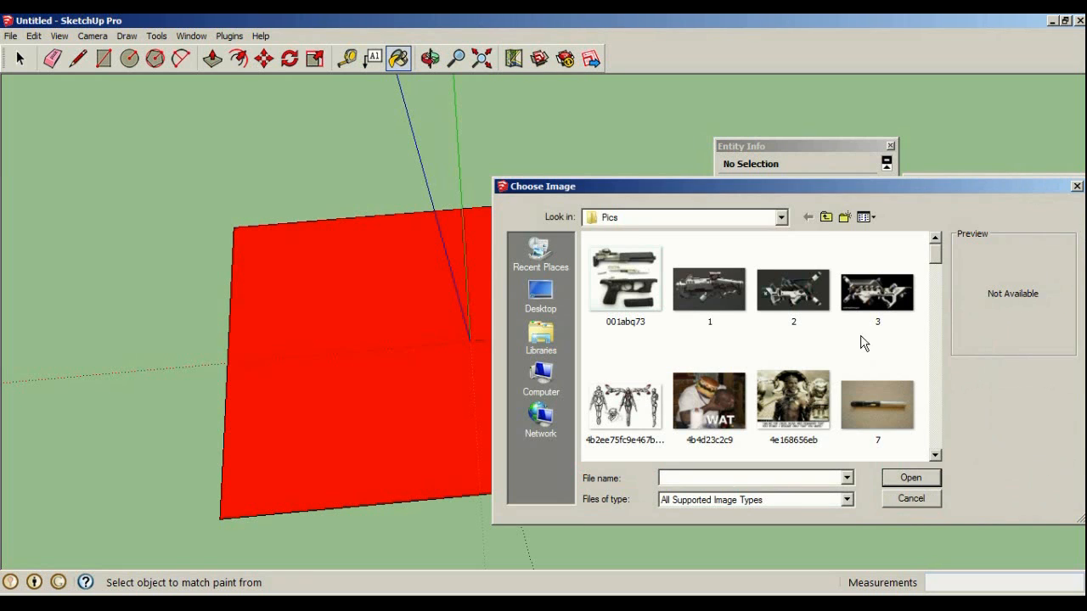
left_click_drag(934, 259, 907, 245)
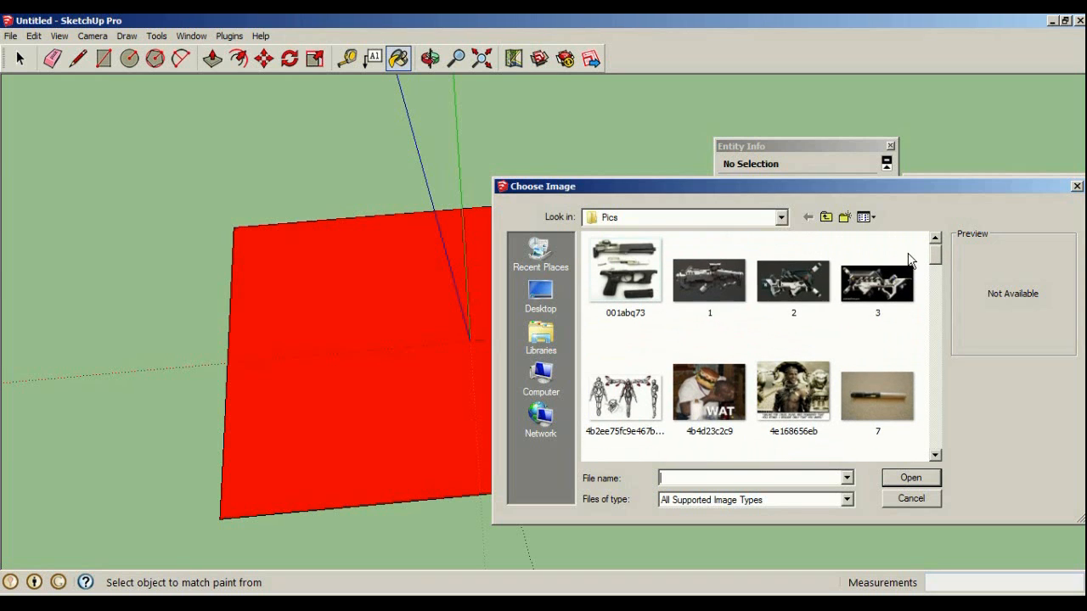
left_click(894, 307)
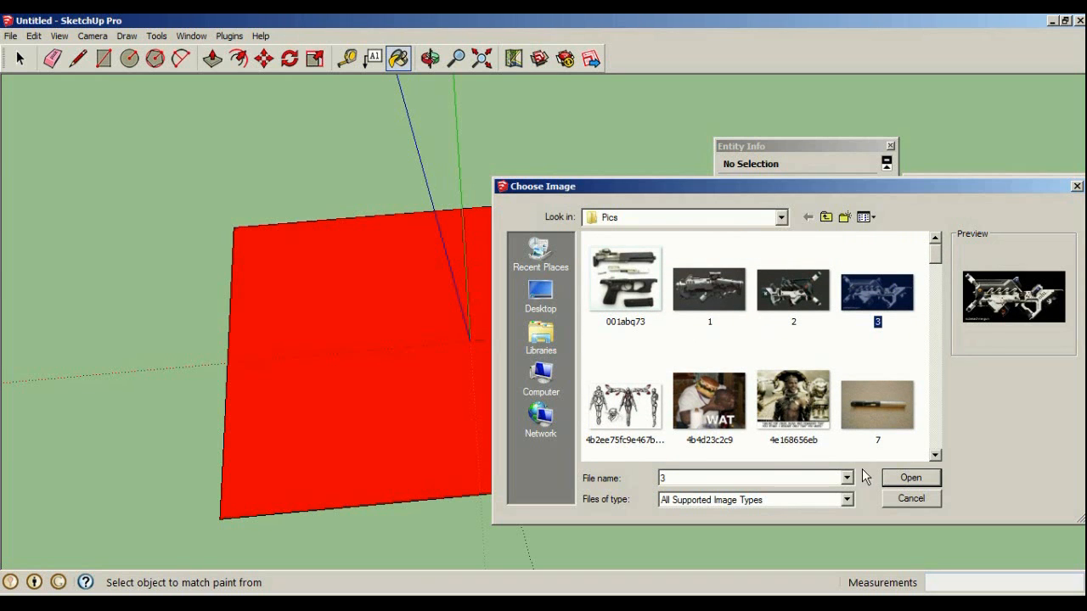
left_click(902, 479)
Start positioning the texture on the face and greatly enlarge the tiled gun image with the green scale/rotate pin
mouse_move(721, 351)
middle_mouse_down()
mouse_move(493, 347)
mouse_move(19, 94)
middle_mouse_up()
left_click(17, 65)
right_click(442, 358)
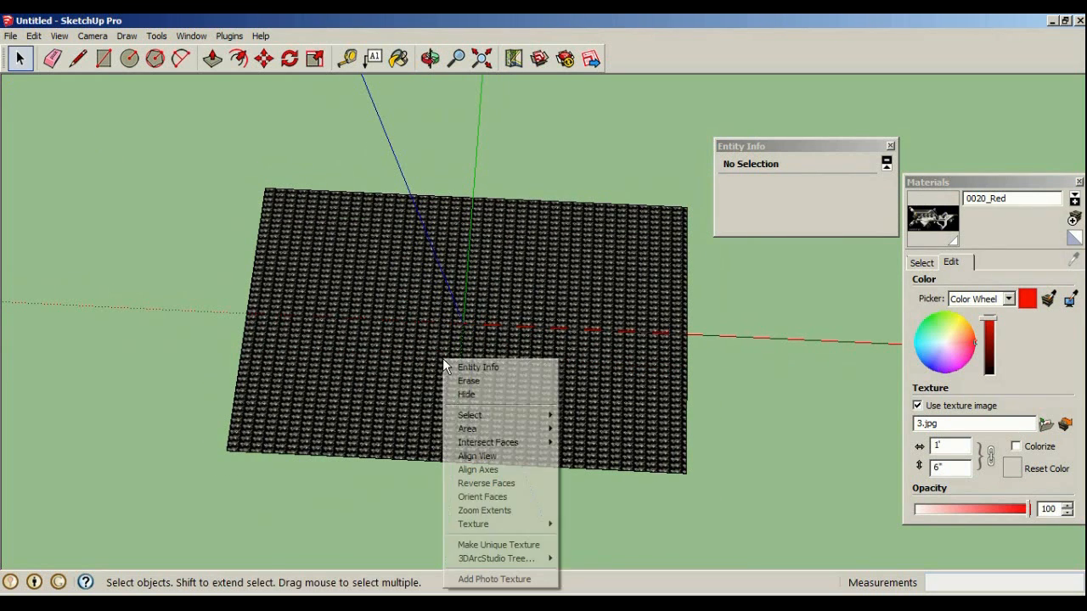
mouse_move(519, 533)
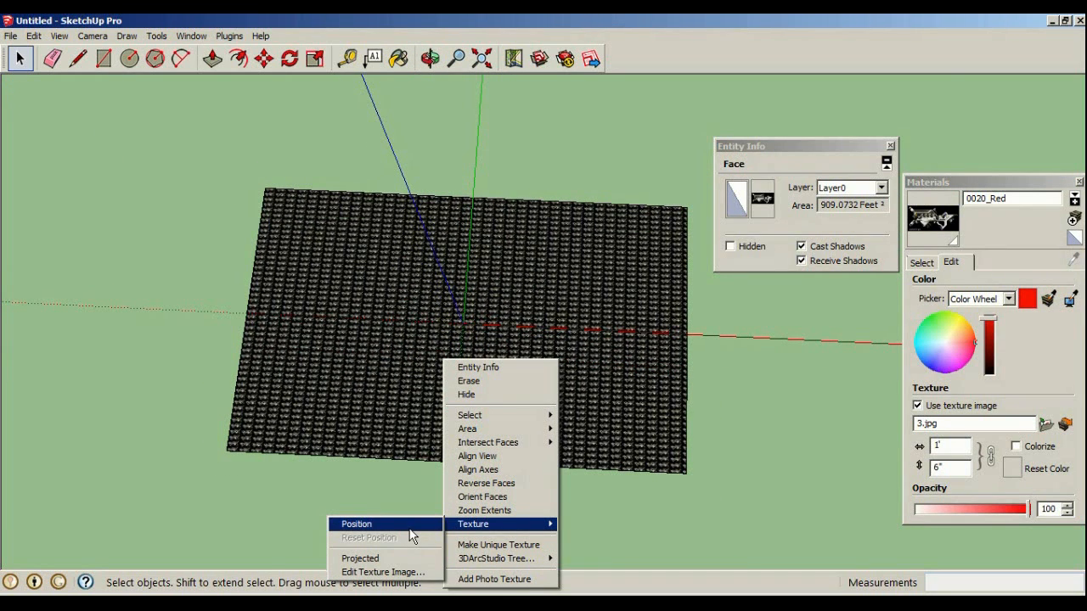
right_click(384, 284)
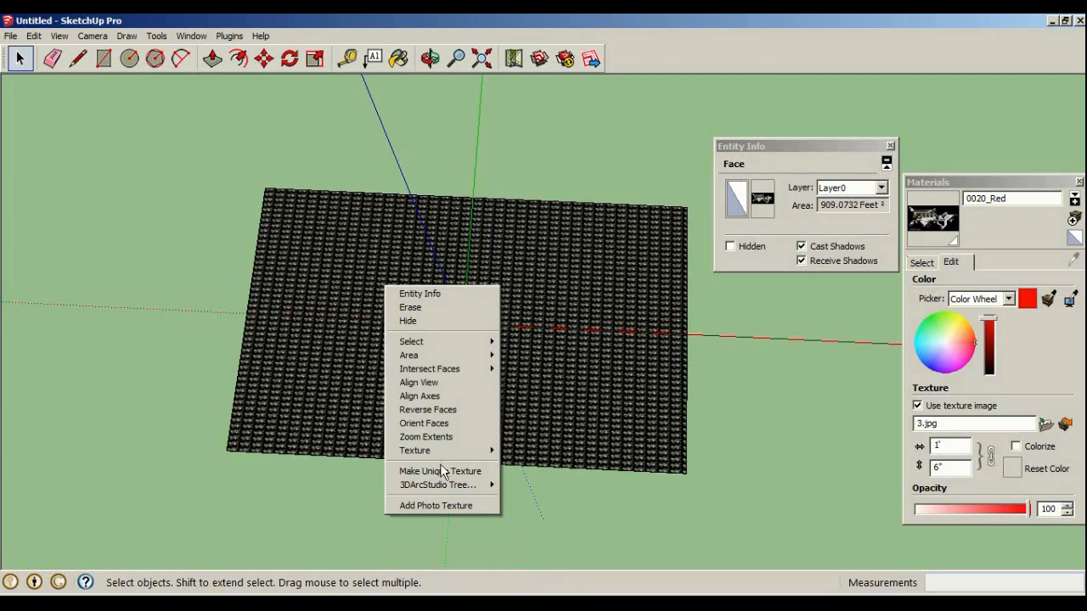
mouse_move(445, 451)
left_click(349, 451)
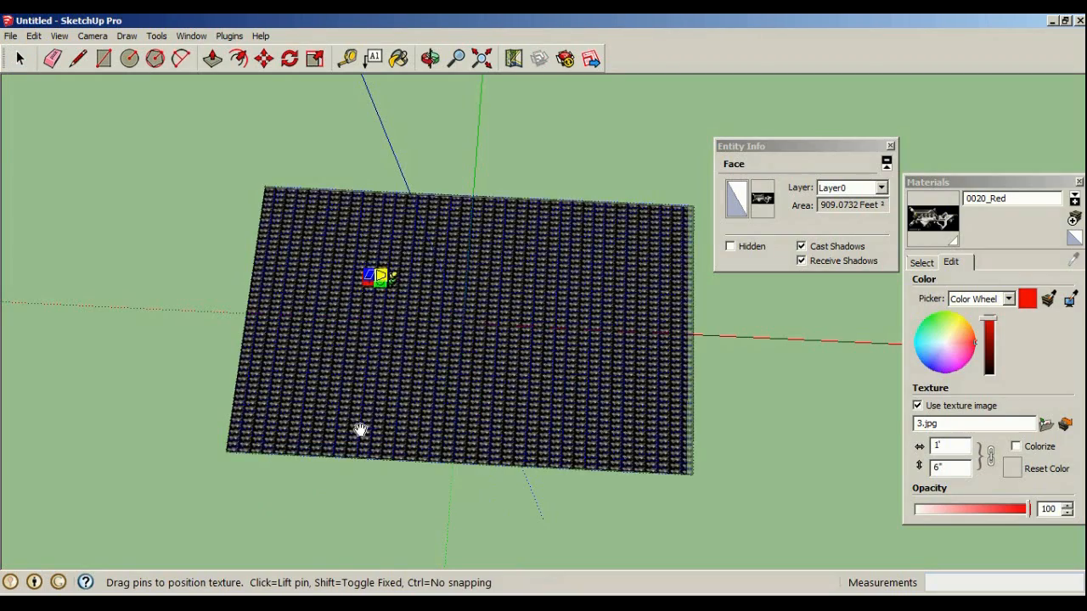
scroll(365, 305, "up", 3)
left_click_drag(403, 287, 829, 306)
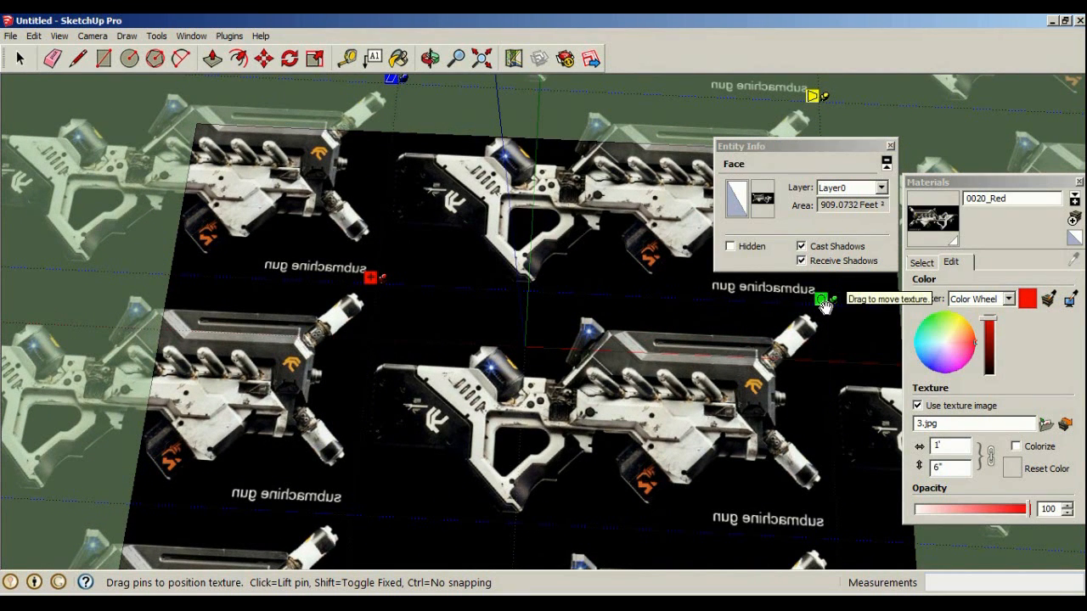
scroll(502, 351, "down", 4)
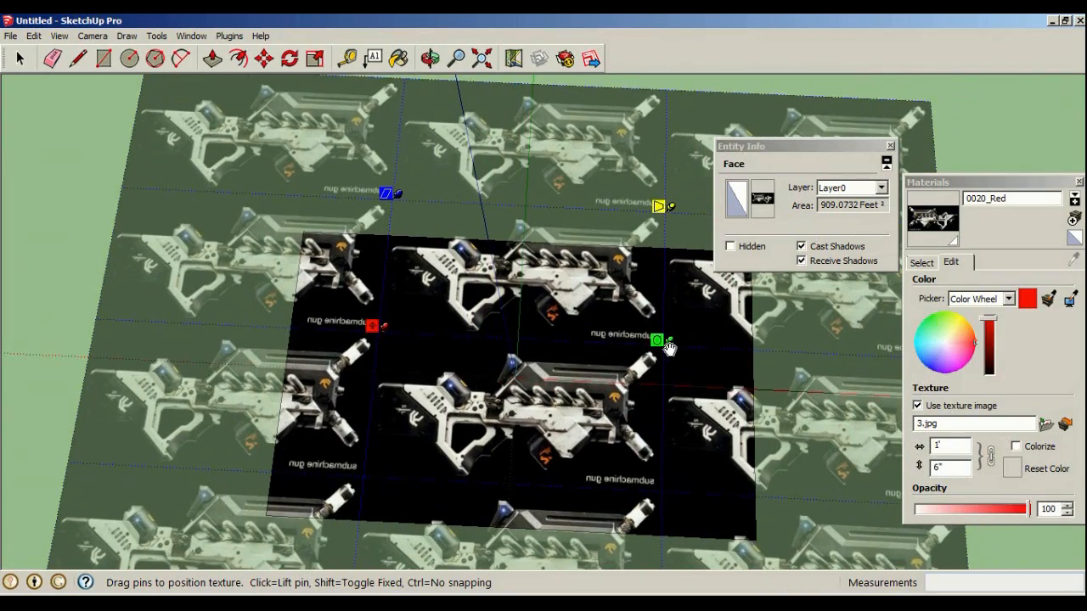
Scale the gun texture up again with the green pin and shift it so one whole gun sits on the face
left_click_drag(669, 348, 886, 352)
left_click_drag(800, 417, 731, 353)
scroll(770, 432, "down", 1)
middle_click_drag(769, 432, 903, 451)
scroll(697, 374, "down", 1)
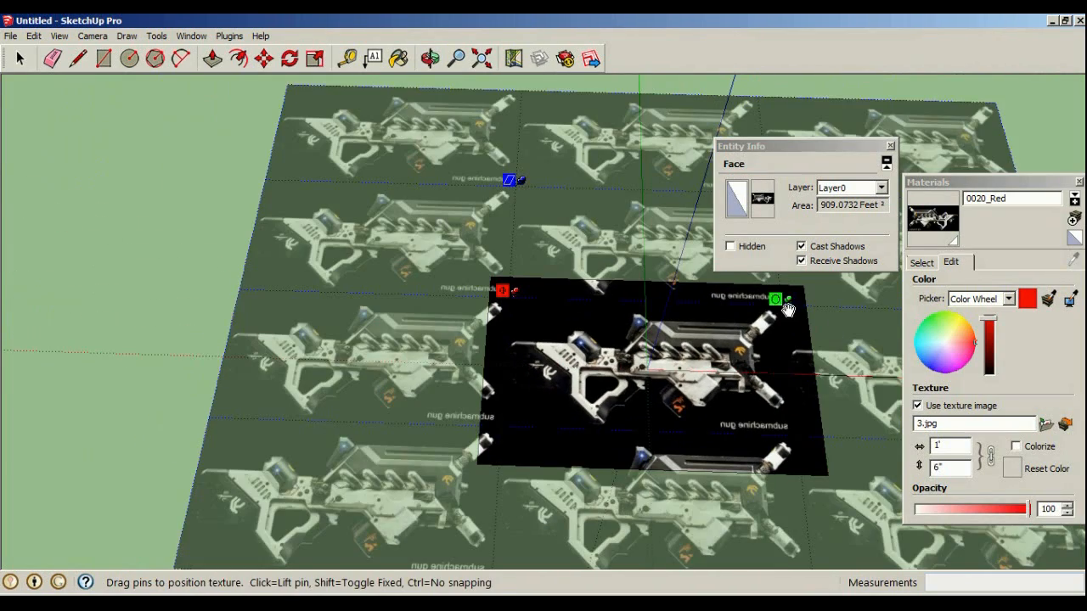
Enlarge the gun texture a bit more, shift it within the face, and finish texture positioning
left_click_drag(783, 300, 847, 302)
left_click_drag(723, 375, 704, 372)
scroll(702, 416, "down", 1)
middle_click_drag(716, 441, 728, 471)
scroll(727, 471, "up", 3)
left_click(24, 62)
left_click(252, 257)
middle_click_drag(459, 293, 476, 340)
scroll(796, 418, "up", 2)
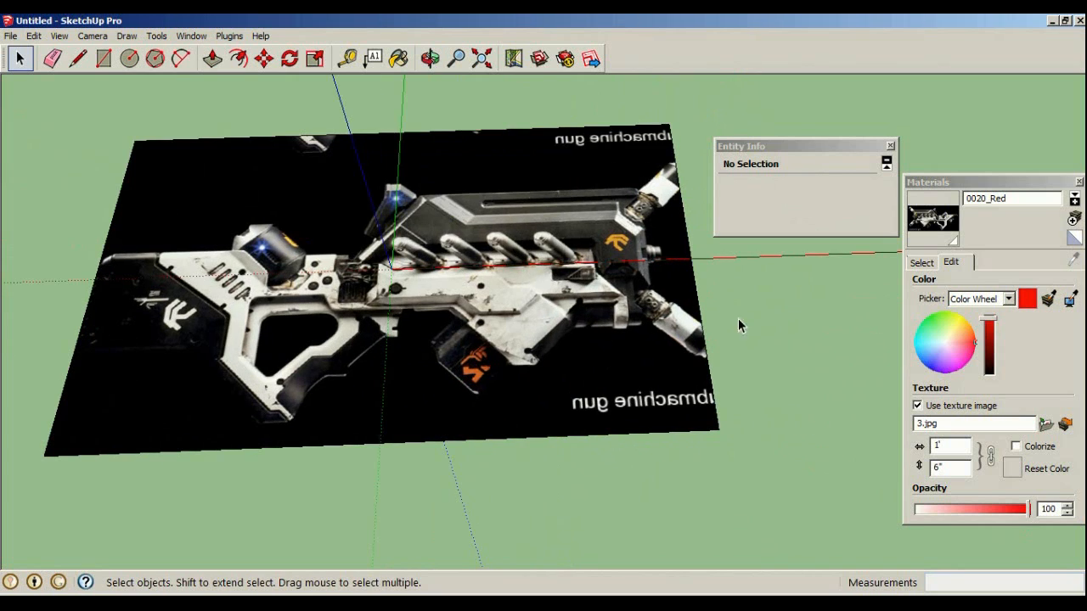
Move the face's edge at the barrel end outward along the red axis by about 4' 4 5/8" to uncover the barrels
left_click(695, 273)
left_click(264, 58)
middle_click_drag(671, 189, 682, 327)
left_click_drag(698, 322, 771, 329)
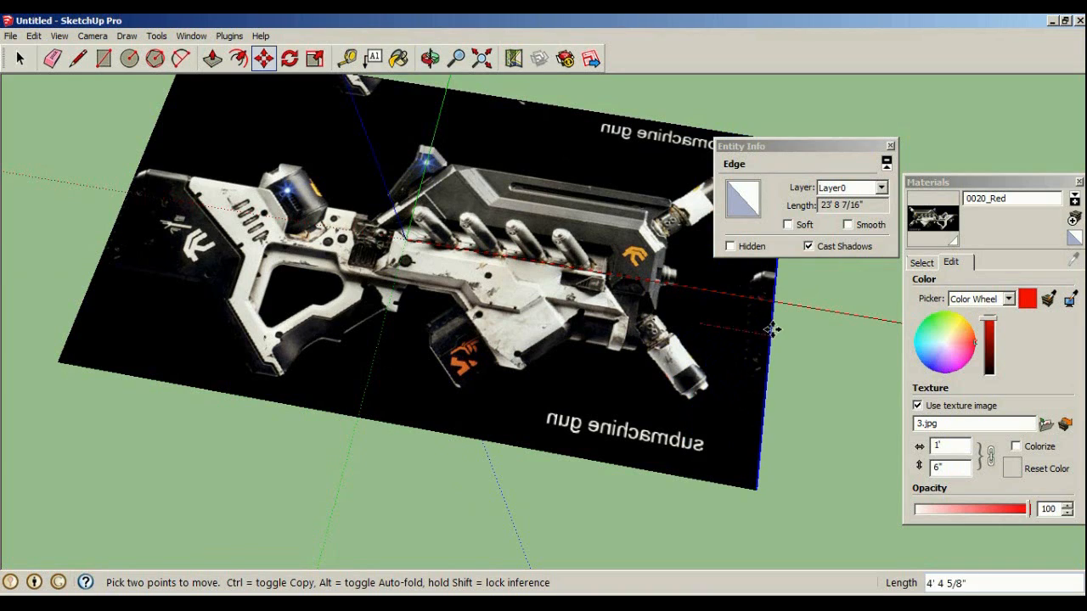
middle_click_drag(770, 329, 393, 295)
scroll(391, 294, "up", 1)
middle_click_drag(213, 258, 93, 180)
scroll(96, 139, "up", 2)
scroll(94, 180, "down", 2)
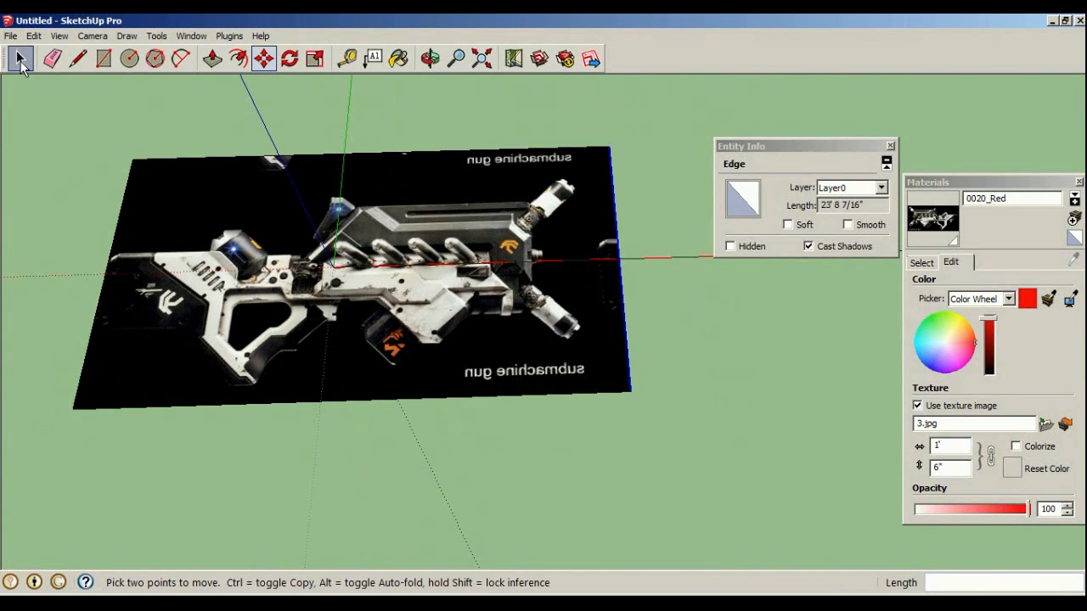
Move the face's edge at the stock end slightly outward to leave a margin beyond the stock, and clear the selection
left_click(21, 61)
middle_click_drag(60, 243, 264, 102)
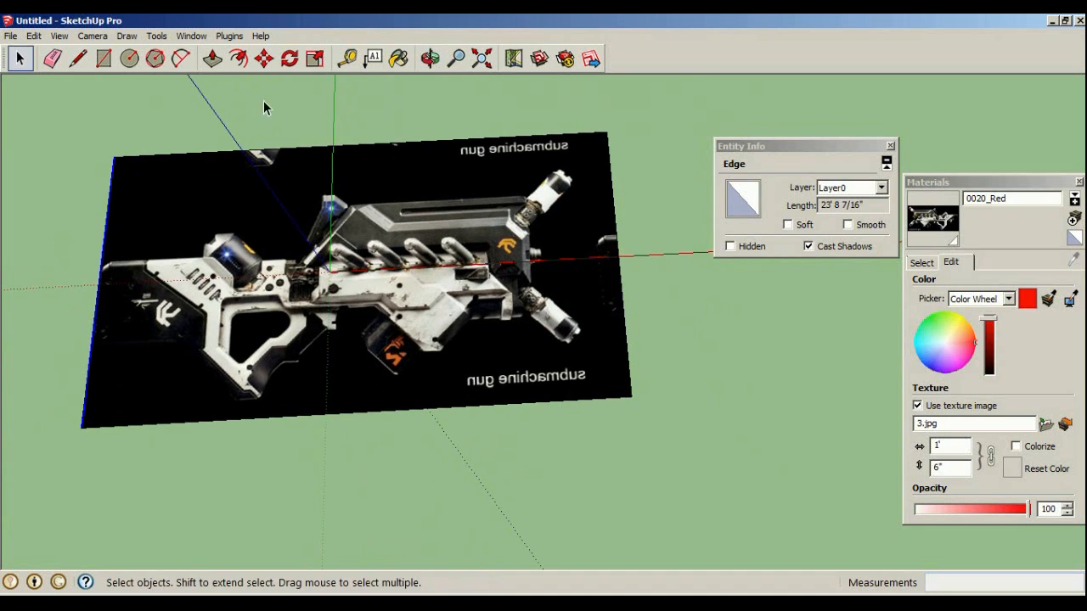
middle_click_drag(170, 175, 463, 314)
scroll(85, 230, "up", 2)
left_click(126, 220)
left_click(112, 221)
scroll(124, 175, "down", 1)
left_click(20, 59)
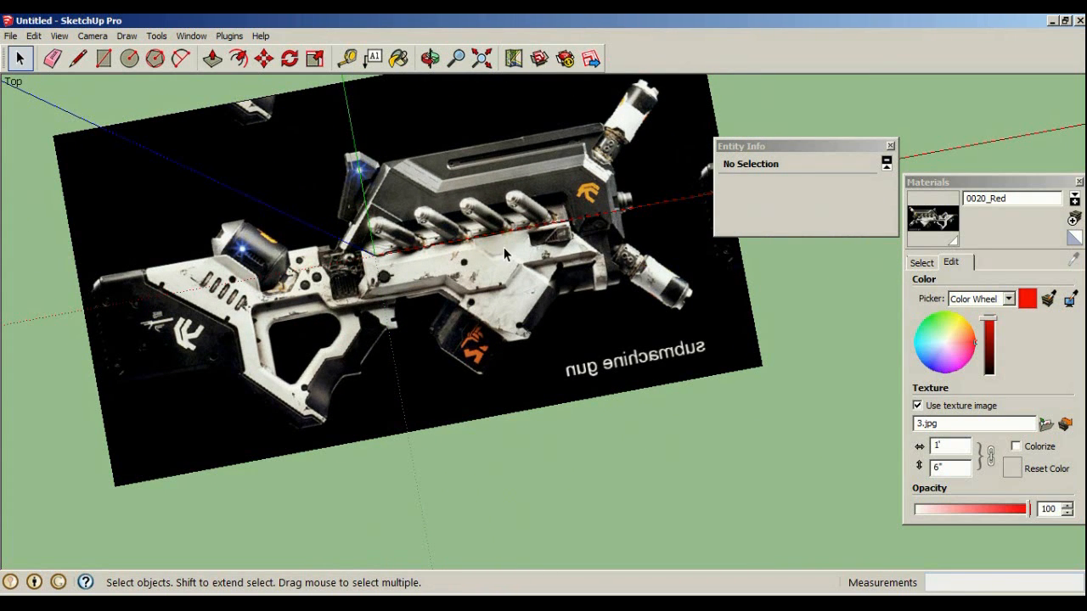
Examine the gun reference image closely around the stock, grip and body
middle_click_drag(340, 227, 262, 246)
scroll(269, 241, "up", 2)
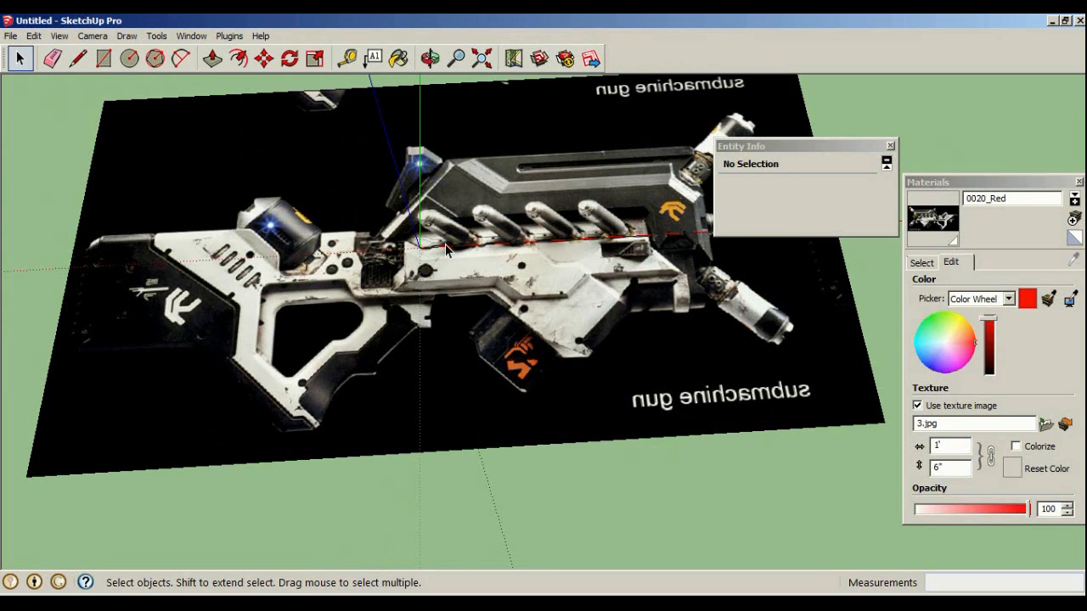
middle_click_drag(280, 310, 282, 339)
scroll(286, 434, "up", 1)
middle_click_drag(286, 434, 340, 408)
middle_click_drag(272, 314, 222, 285)
scroll(184, 235, "up", 2)
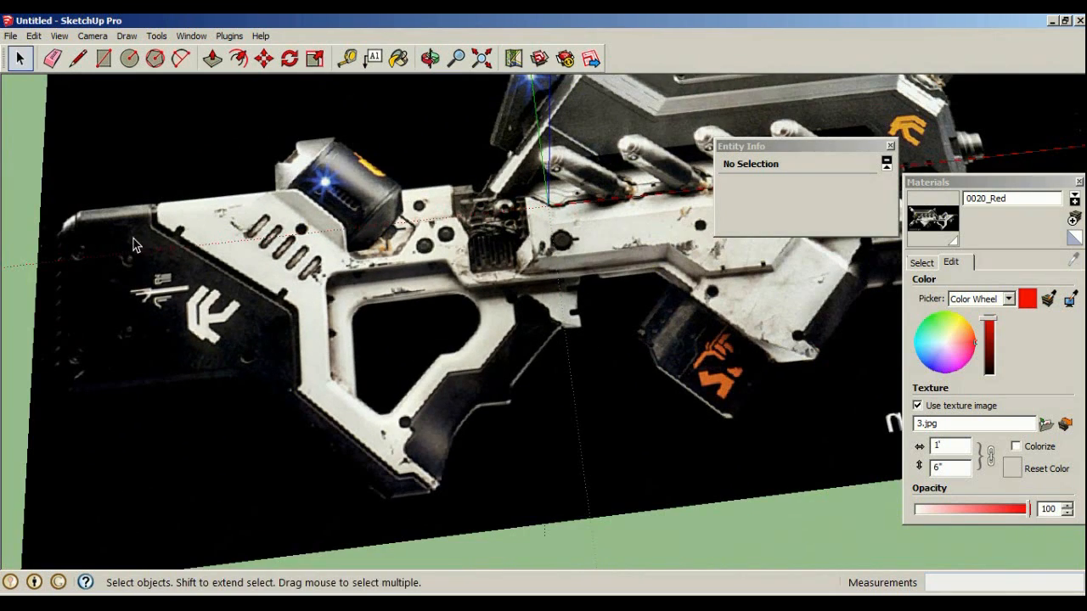
middle_click_drag(251, 244, 198, 278)
middle_click_drag(735, 340, 680, 340)
mouse_move(427, 353)
middle_mouse_down()
mouse_move(510, 357)
mouse_move(818, 314)
mouse_move(552, 227)
middle_mouse_up()
Trace the stock's upper edge with the Line tool from its rear corner to the bevel beside the cylinder, about 8' 5 9/16" long
mouse_move(418, 210)
middle_mouse_down()
mouse_move(306, 180)
mouse_move(246, 219)
middle_mouse_up()
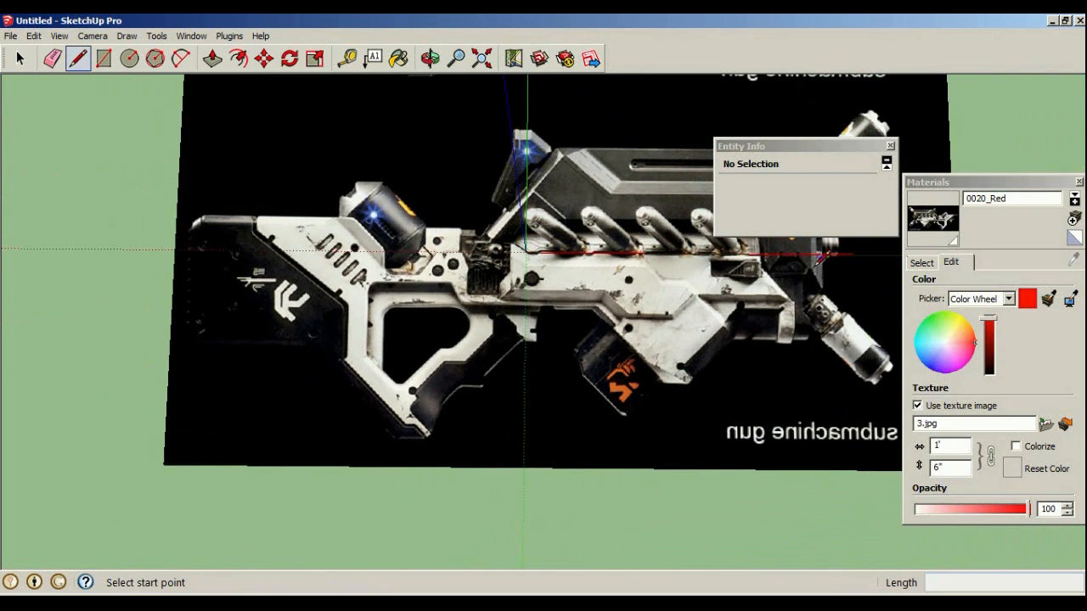
scroll(240, 203, "up", 6)
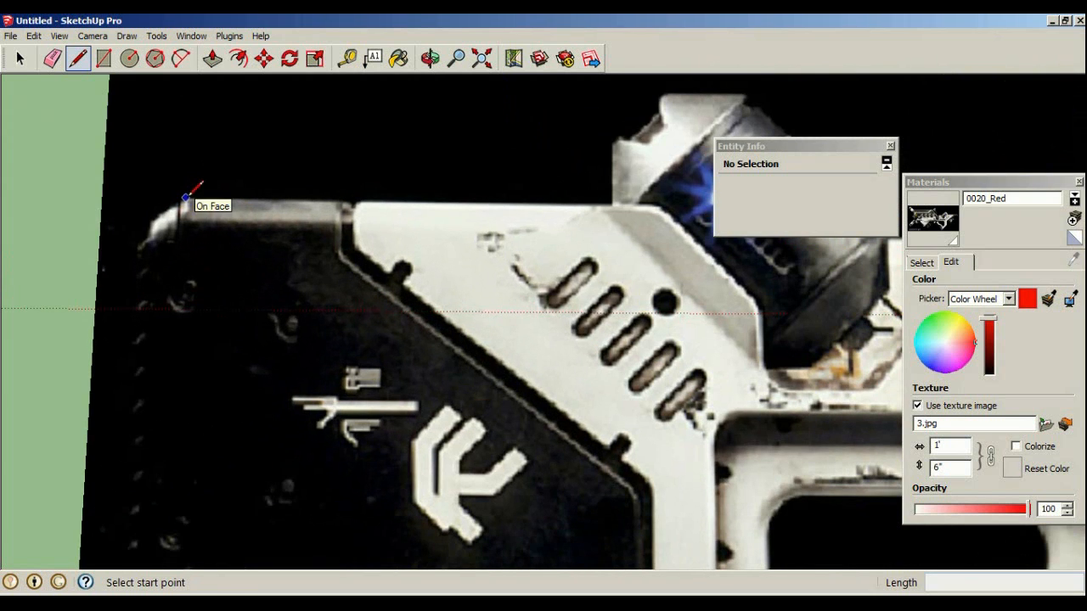
left_click(186, 197)
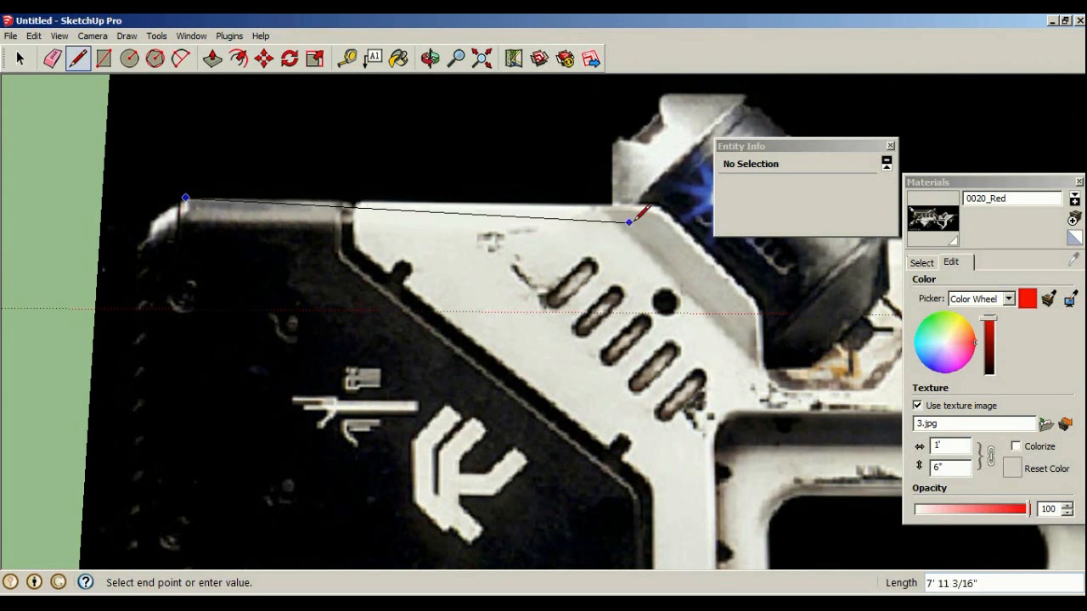
mouse_move(656, 201)
middle_mouse_down()
mouse_move(660, 213)
mouse_move(602, 230)
mouse_move(692, 217)
middle_mouse_up()
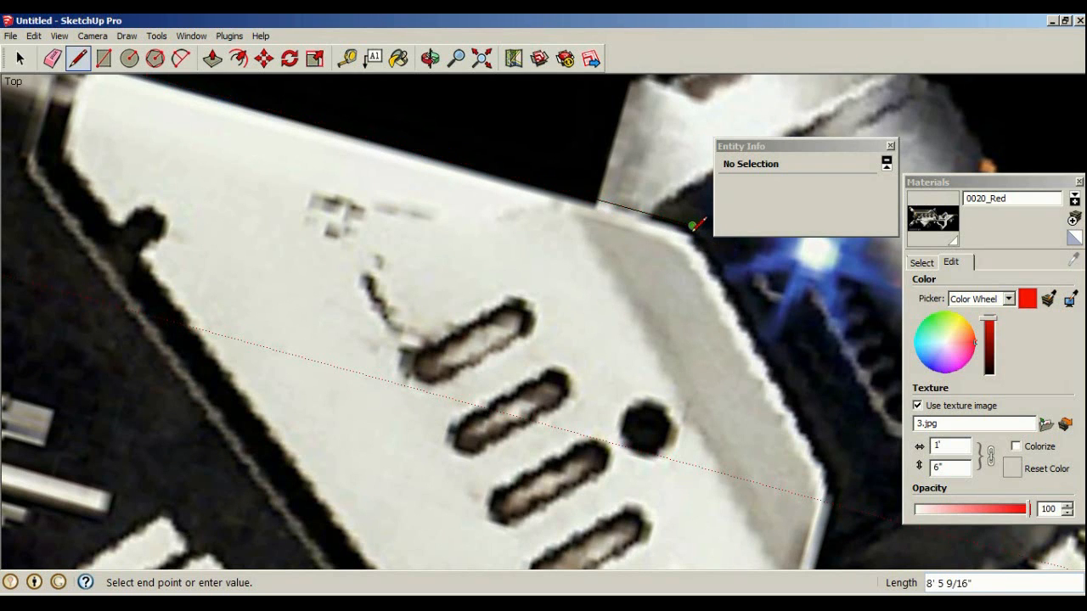
scroll(806, 426, "down", 2)
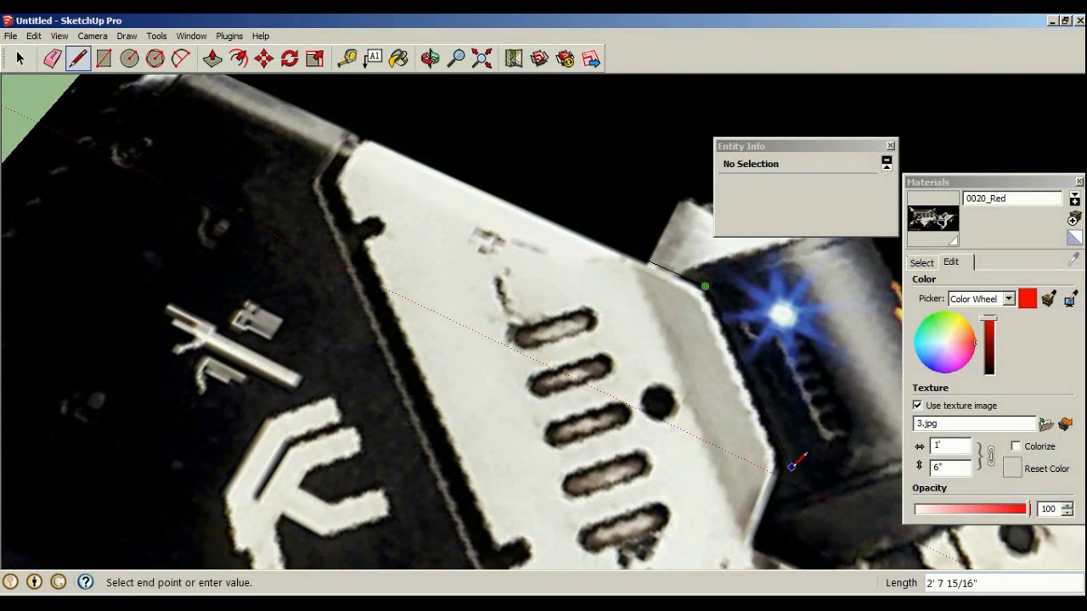
Continue the outline along the stock's bevelled edge beside the cylinder, ending at the inner corner at the cylinder's base
mouse_move(782, 473)
middle_mouse_down()
mouse_move(488, 380)
mouse_move(238, 197)
mouse_move(287, 428)
middle_mouse_up()
scroll(286, 427, "up", 3)
scroll(283, 383, "up", 3)
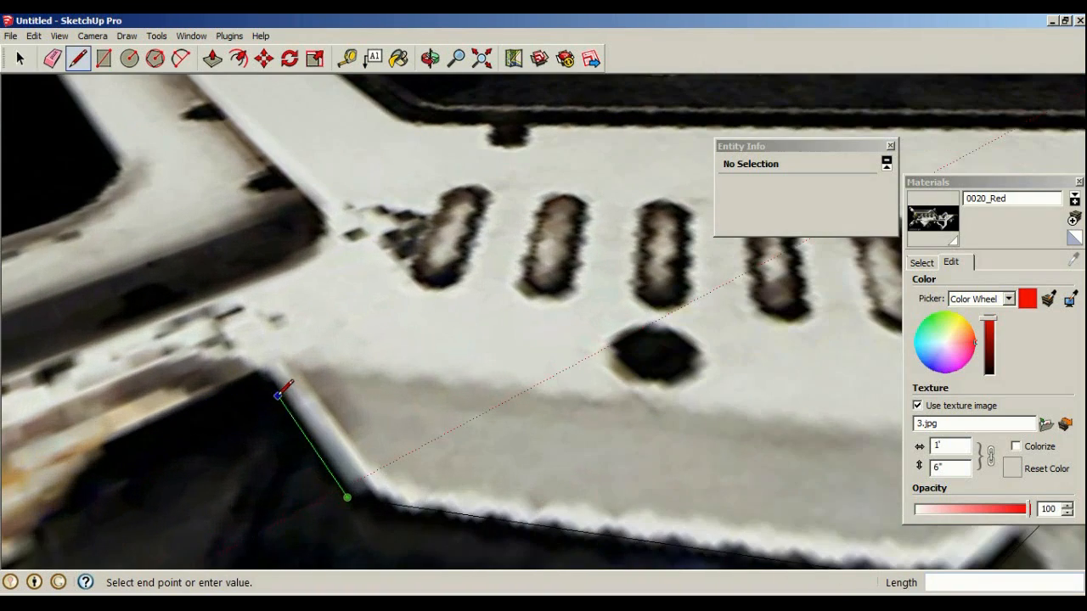
mouse_move(264, 375)
middle_mouse_down()
mouse_move(424, 376)
mouse_move(615, 305)
middle_mouse_up()
scroll(507, 378, "down", 3)
scroll(494, 533, "up", 2)
scroll(495, 531, "up", 3)
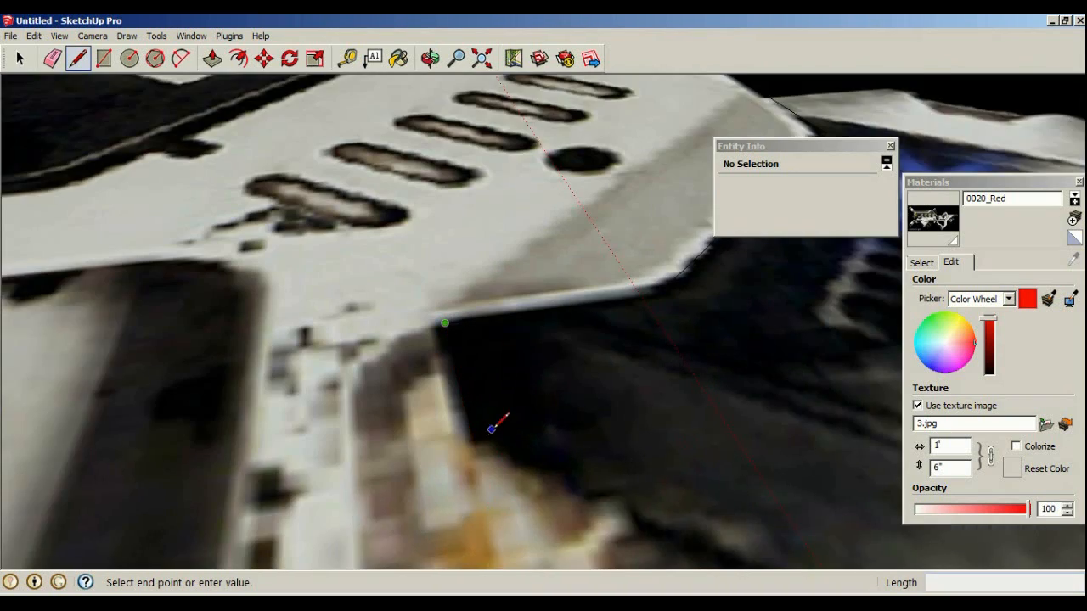
Continue the outline across the cylinder's base and along the white block's upper edge, making that edge about 1' 11 11/16" long
left_click(466, 445)
mouse_move(466, 446)
middle_mouse_down()
mouse_move(357, 479)
mouse_move(294, 245)
mouse_move(320, 427)
middle_mouse_up()
scroll(320, 427, "up", 4)
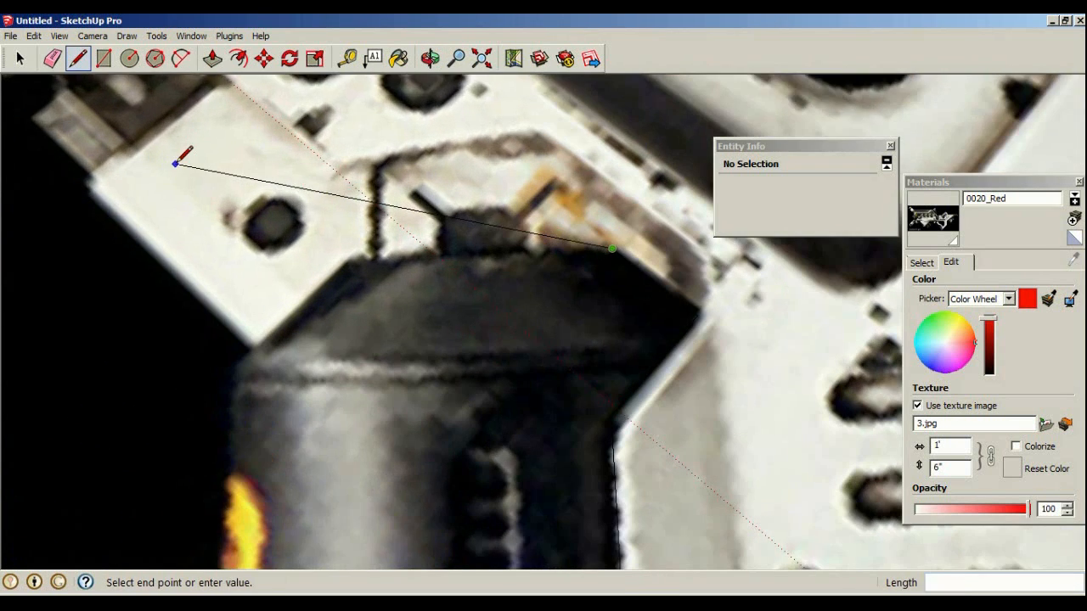
mouse_move(176, 163)
middle_mouse_down()
mouse_move(187, 259)
mouse_move(249, 347)
middle_mouse_up()
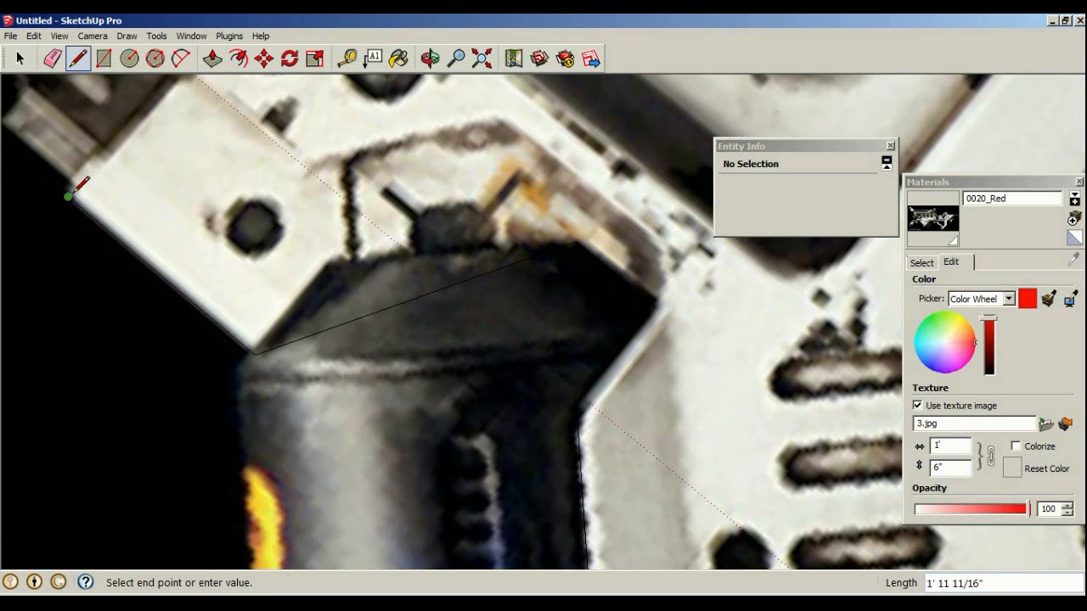
Continue the outline over the white block's upper front corner and down its front edge to the edge's lower end
mouse_move(82, 164)
middle_mouse_down()
mouse_move(237, 127)
mouse_move(275, 286)
mouse_move(214, 359)
mouse_move(143, 216)
mouse_move(339, 257)
mouse_move(383, 517)
mouse_move(456, 403)
middle_mouse_up()
scroll(456, 403, "up", 10)
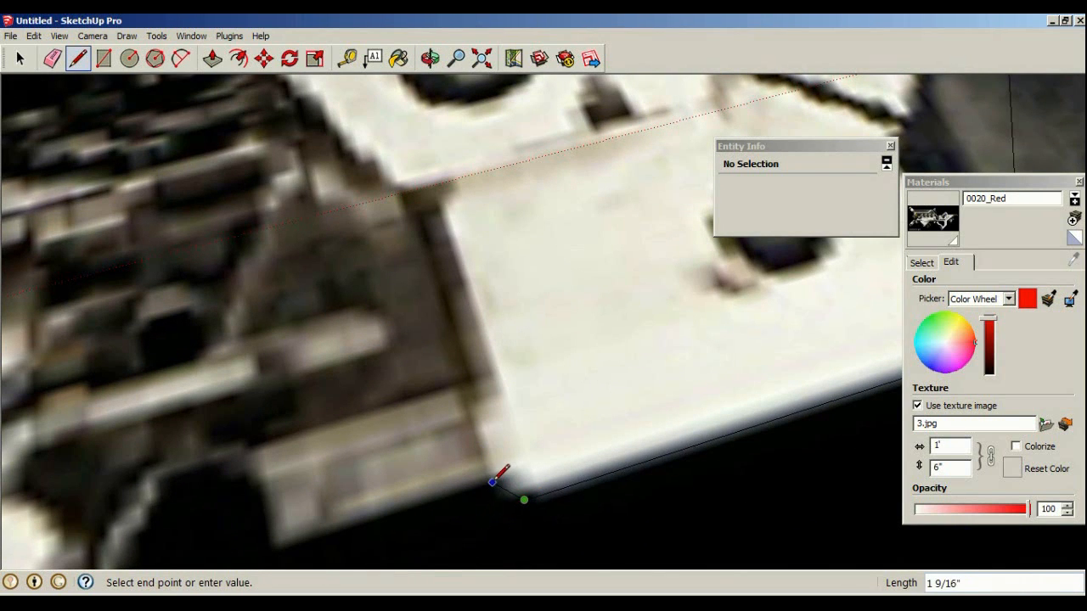
mouse_move(404, 187)
middle_mouse_down()
mouse_move(475, 249)
mouse_move(197, 305)
mouse_move(318, 294)
mouse_move(621, 382)
mouse_move(963, 553)
mouse_move(866, 504)
middle_mouse_up()
mouse_move(709, 374)
middle_mouse_down()
mouse_move(553, 382)
mouse_move(645, 374)
mouse_move(805, 450)
middle_mouse_up()
scroll(553, 384, "down", 3)
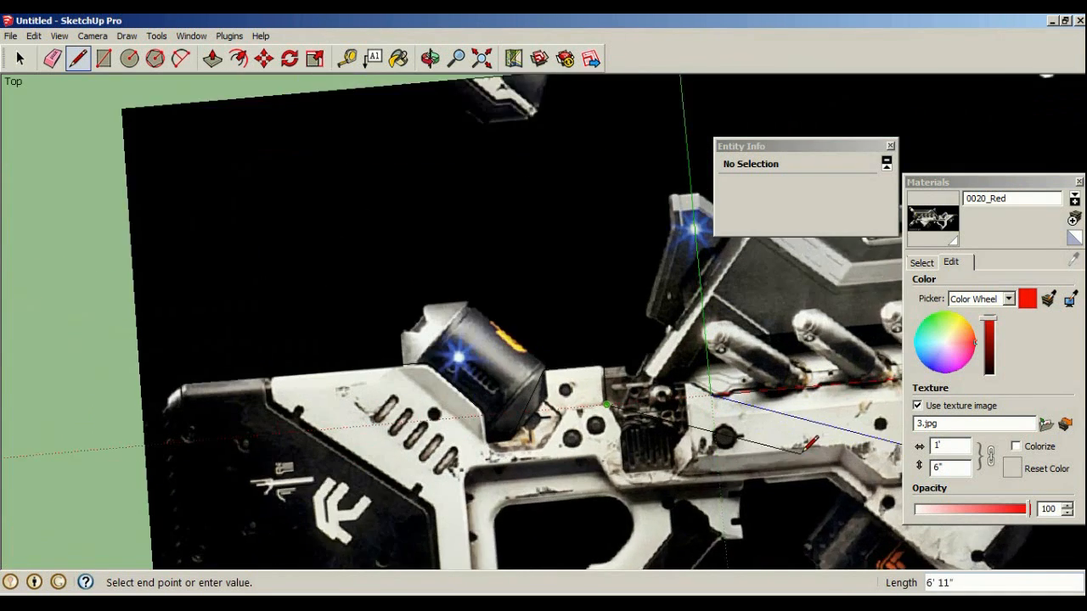
Continue the outline across the dark mechanism and along the body's upper edge to the front end, making that edge about 16' 9 7/8" long
scroll(806, 445, "up", 6)
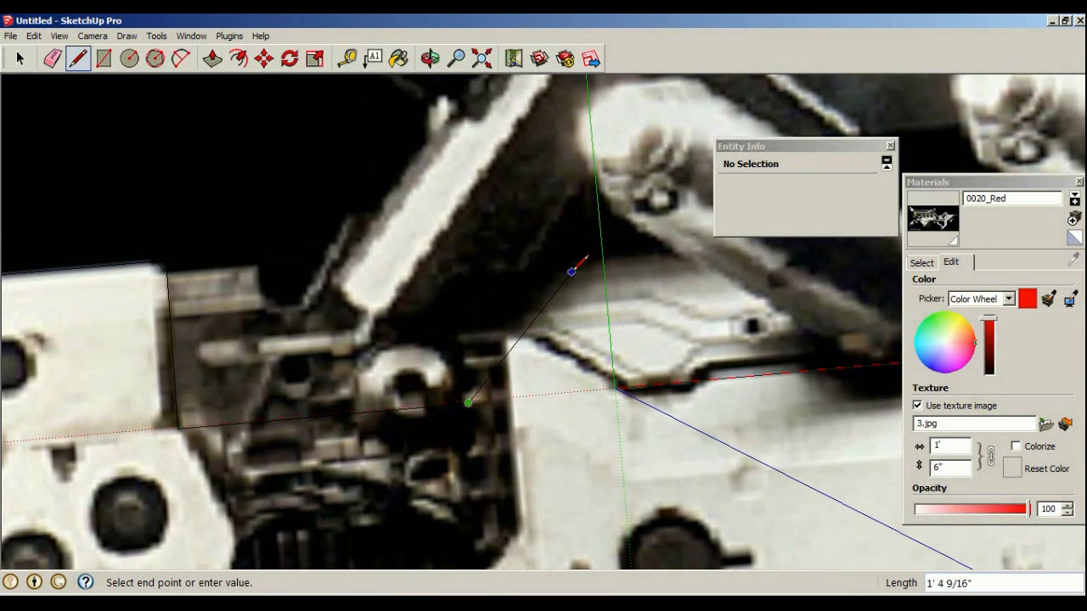
mouse_move(583, 257)
middle_mouse_down()
mouse_move(479, 305)
mouse_move(580, 254)
mouse_move(578, 310)
mouse_move(661, 303)
mouse_move(594, 382)
mouse_move(623, 410)
mouse_move(680, 408)
middle_mouse_up()
scroll(660, 303, "down", 4)
scroll(623, 410, "down", 2)
scroll(679, 408, "up", 5)
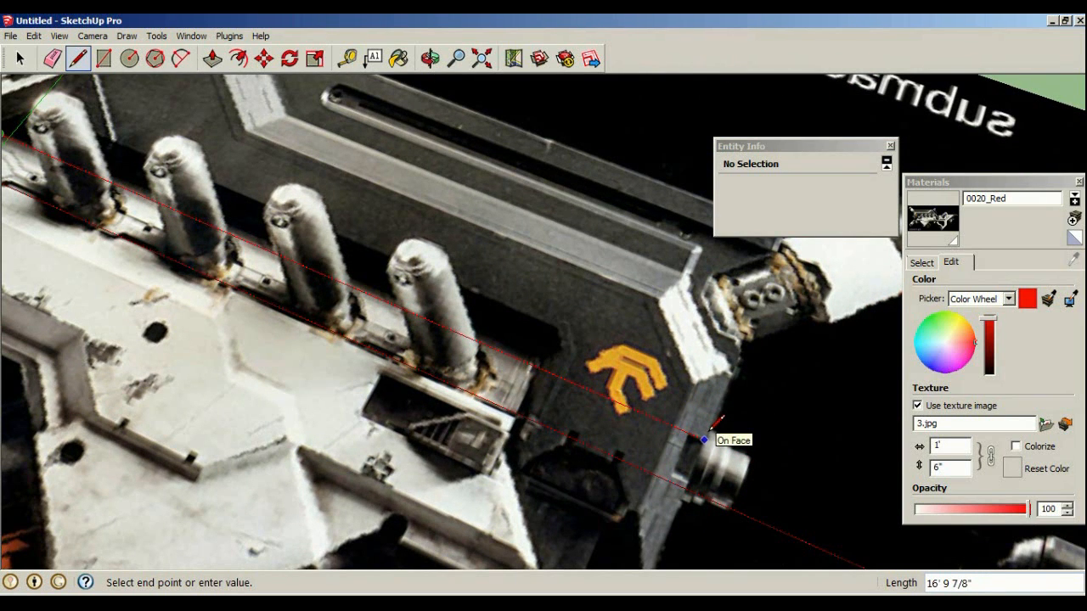
Continue the outline down the body's front end to the corner just above the lower barrel attachment
mouse_move(678, 495)
middle_mouse_down()
mouse_move(306, 513)
mouse_move(538, 419)
mouse_move(530, 451)
mouse_move(493, 388)
mouse_move(510, 408)
middle_mouse_up()
scroll(552, 501, "down", 3)
scroll(424, 510, "up", 3)
scroll(530, 452, "up", 1)
scroll(527, 475, "down", 2)
scroll(612, 501, "up", 2)
middle_click_drag(611, 501, 579, 492)
scroll(680, 441, "down", 3)
scroll(679, 441, "up", 2)
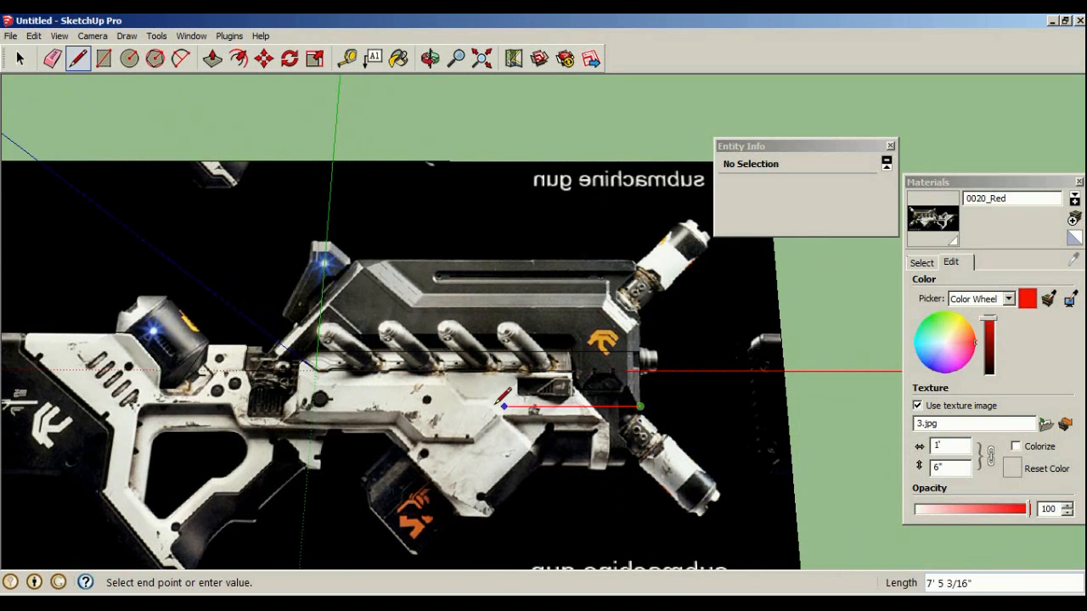
scroll(667, 444, "up", 4)
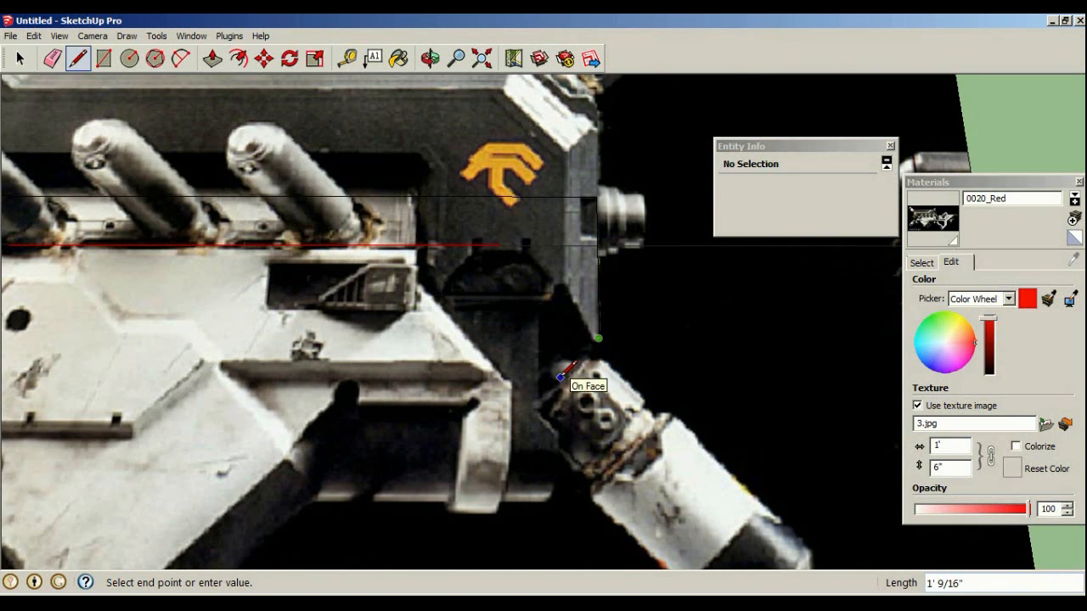
Continue the outline around the lower front corner and back along the body's underside, making the underside line about 10' 5 3/16" long
middle_click_drag(556, 499, 486, 491)
middle_click_drag(263, 443, 204, 416)
scroll(157, 399, "down", 5)
scroll(157, 399, "up", 6)
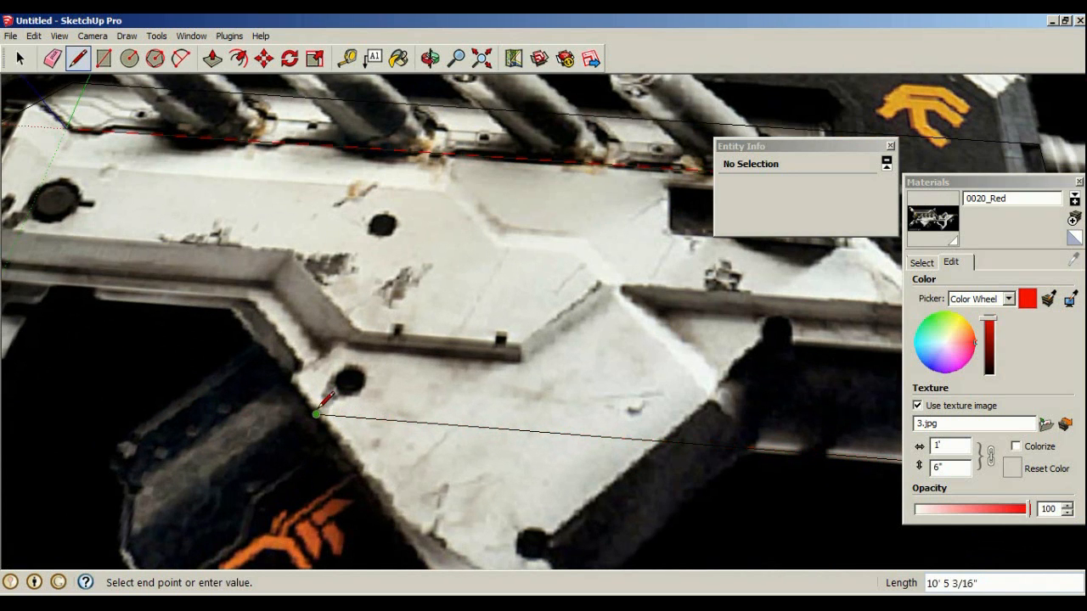
middle_click_drag(242, 301, 234, 339)
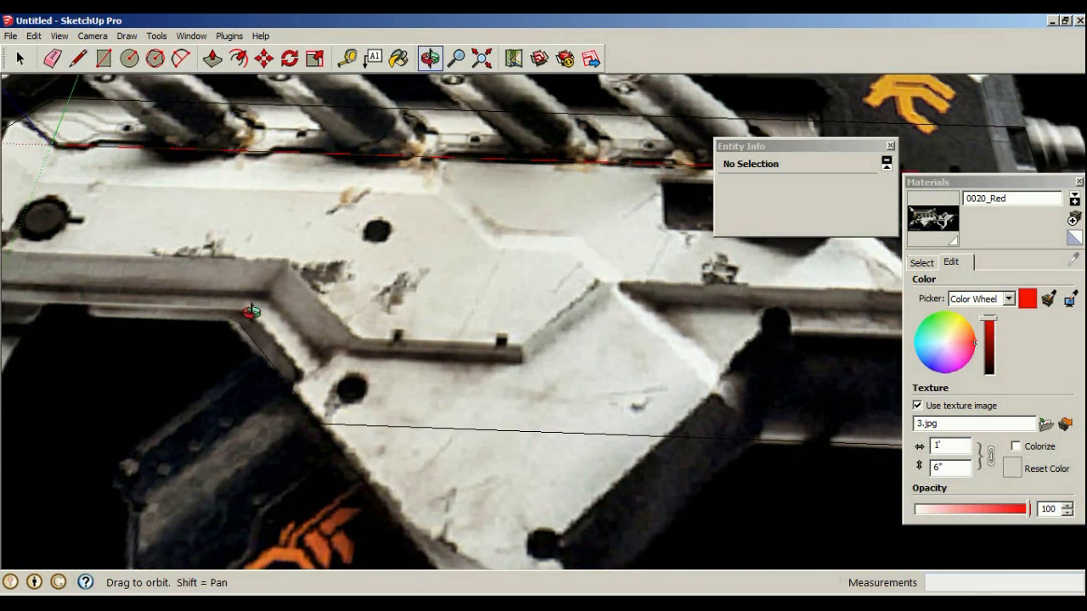
Continue the outline from the underside line's rear end up the body's bevelled edge above the orange-marked magazine
scroll(225, 382, "down", 4)
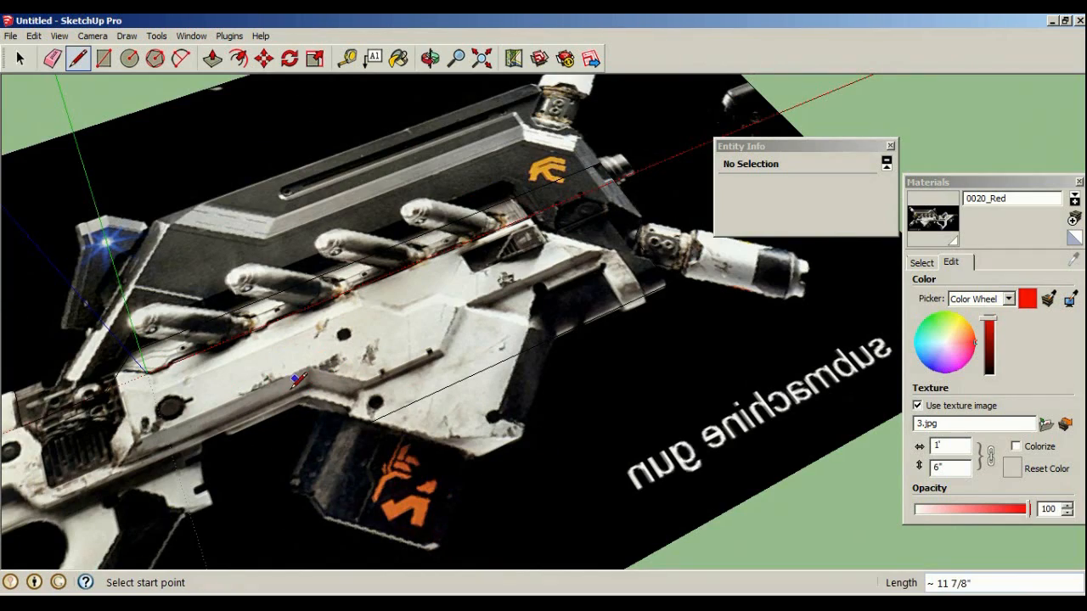
scroll(302, 371, "up", 3)
left_click(428, 409)
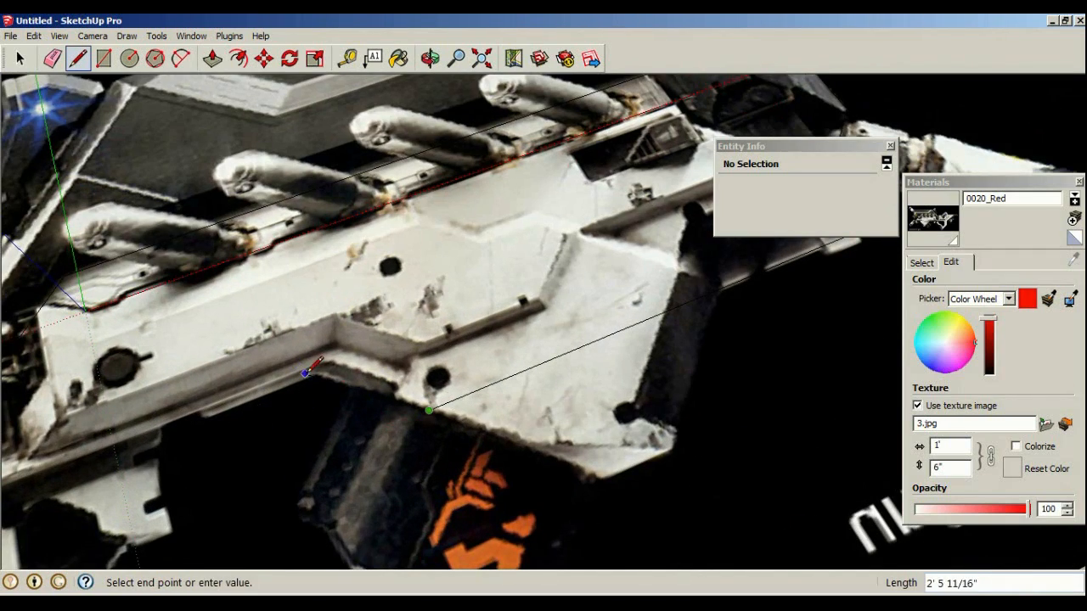
scroll(327, 366, "down", 2)
mouse_move(327, 367)
middle_mouse_down()
mouse_move(262, 344)
mouse_move(99, 459)
mouse_move(281, 357)
middle_mouse_up()
Trace the body's straight lower edge rearward to the corner near the grip opening, about 6' 11 5/16" long
scroll(261, 345, "down", 3)
scroll(382, 340, "up", 5)
middle_click_drag(382, 340, 459, 340)
scroll(491, 338, "up", 3)
scroll(494, 339, "up", 1)
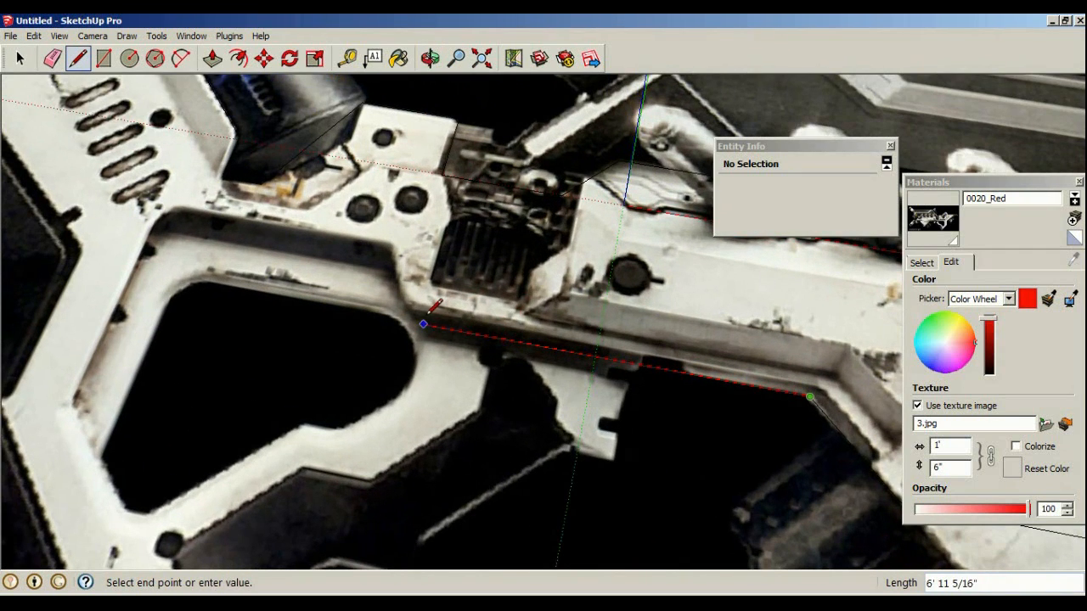
left_click(421, 324)
Continue the outline up the bevel behind the mechanism and along the upper edge of the grip frame's recess to its rear corner
middle_click_drag(397, 236, 374, 271)
key("Escape")
scroll(388, 406, "up", 4)
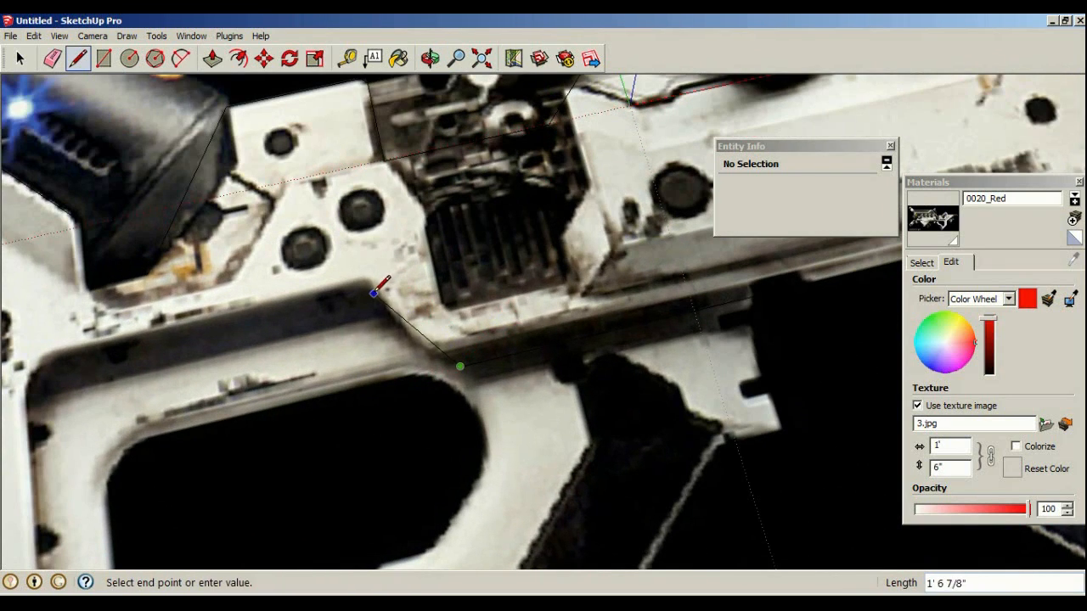
middle_click_drag(373, 289, 618, 184)
scroll(323, 221, "up", 4)
left_click(618, 184)
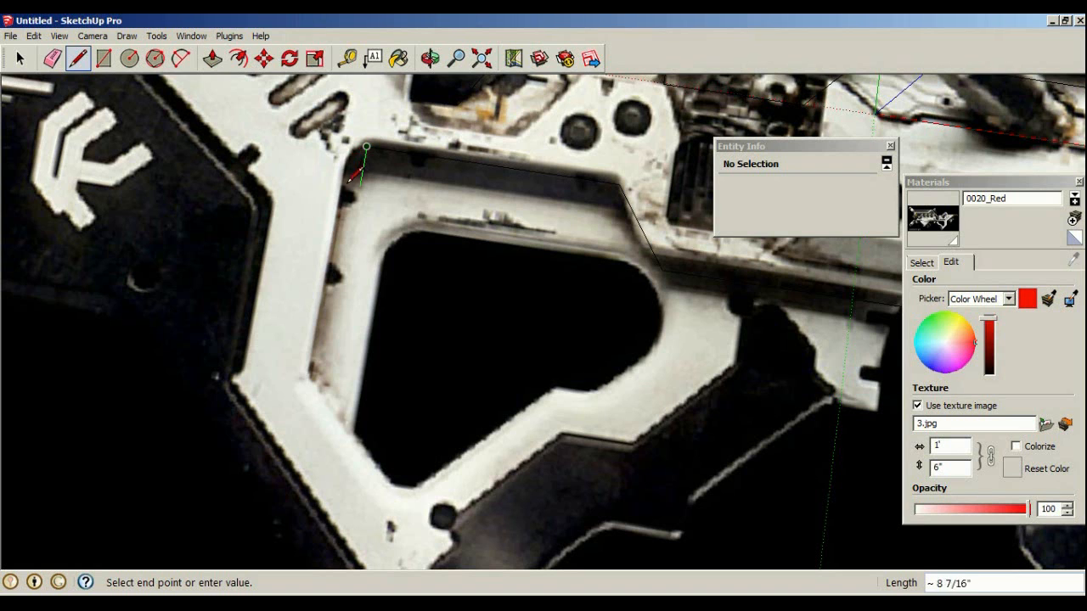
Trace the rounded rear corner and the rear edge of the grip frame's recess, making the rear edge about 3' 7 1/8" long
scroll(342, 162, "up", 2)
middle_click_drag(348, 153, 350, 183)
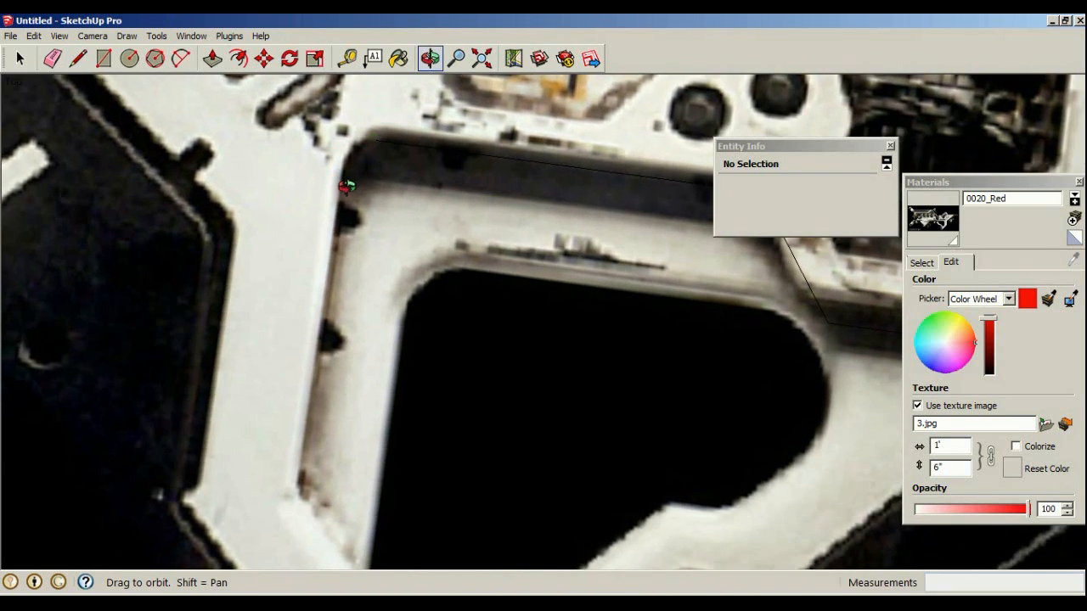
scroll(357, 159, "up", 2)
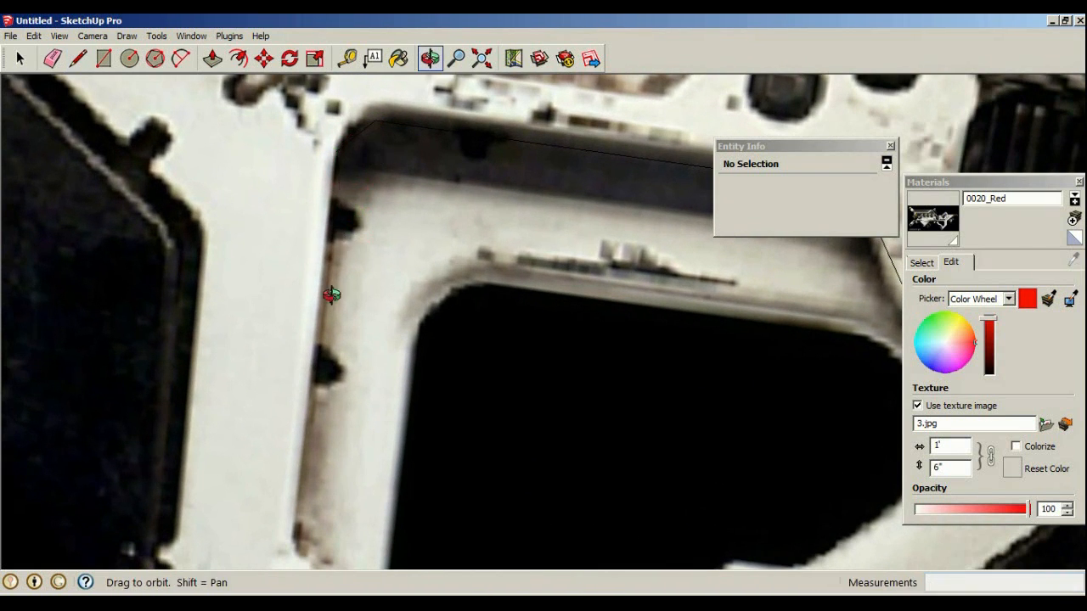
scroll(346, 265, "down", 4)
scroll(338, 376, "up", 4)
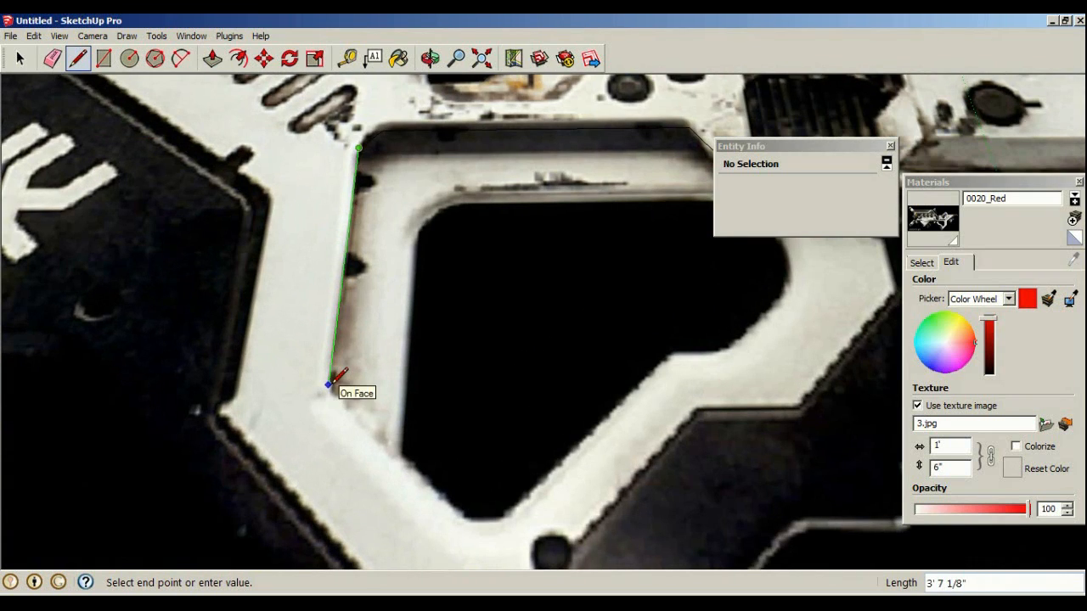
left_click(330, 383)
Extend the outline from the recess's lower rear corner across the white beam to the beam's outer edge
scroll(407, 451, "down", 4)
scroll(438, 457, "up", 4)
scroll(431, 467, "up", 2)
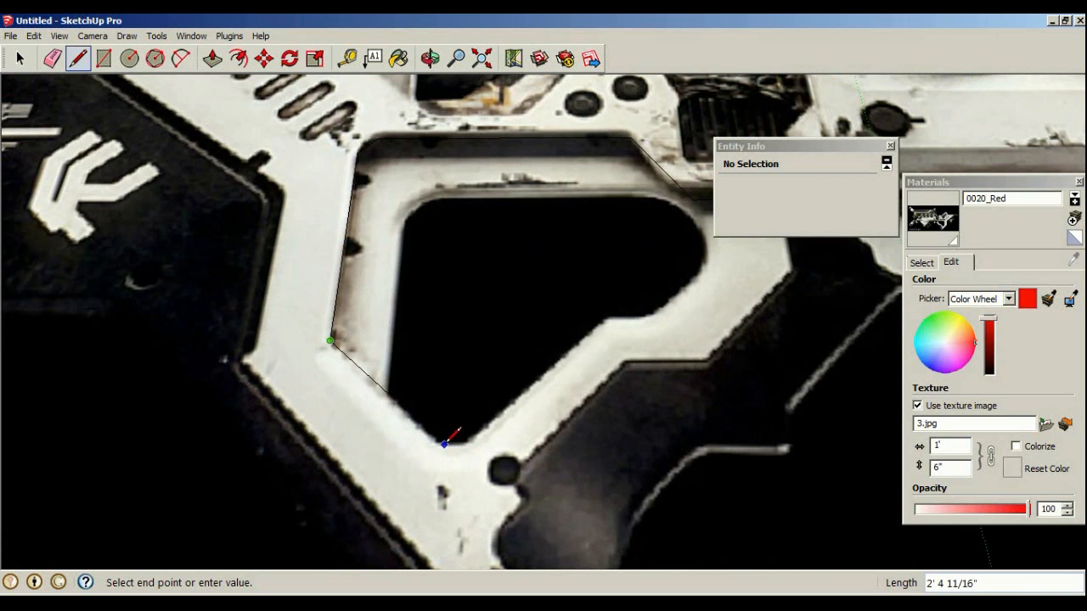
scroll(310, 406, "down", 3)
middle_click_drag(311, 406, 212, 297)
scroll(114, 195, "up", 3)
mouse_move(114, 194)
middle_mouse_down()
mouse_move(253, 278)
mouse_move(339, 365)
middle_mouse_up()
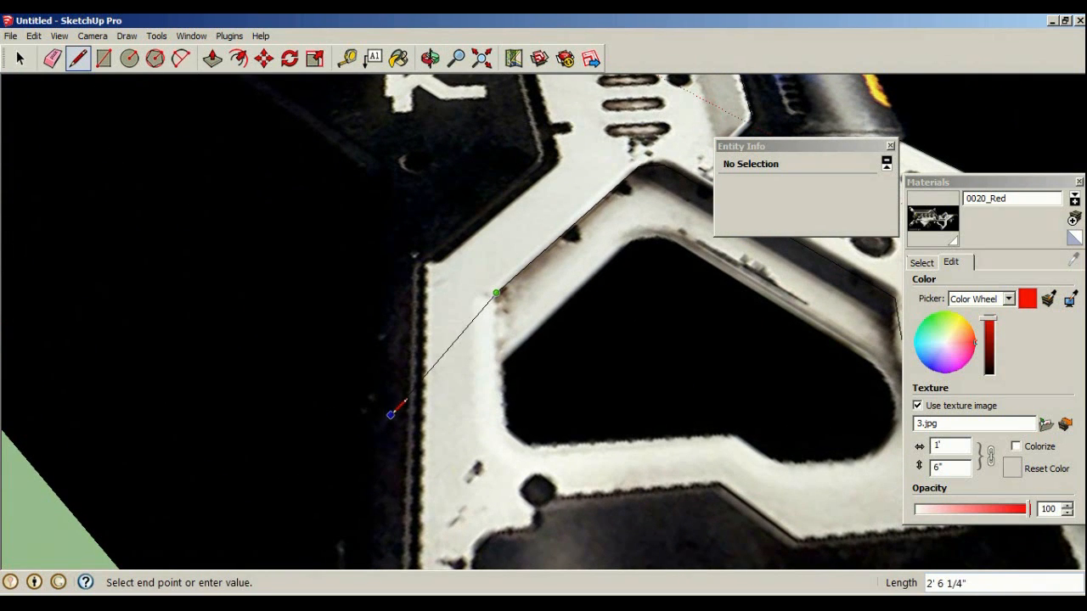
Continue the outline along the white beam's outer edge and onto the dark stock's lower edge
mouse_move(342, 429)
middle_mouse_down()
mouse_move(369, 371)
mouse_move(583, 456)
middle_mouse_up()
scroll(583, 433, "down", 2)
scroll(579, 410, "up", 3)
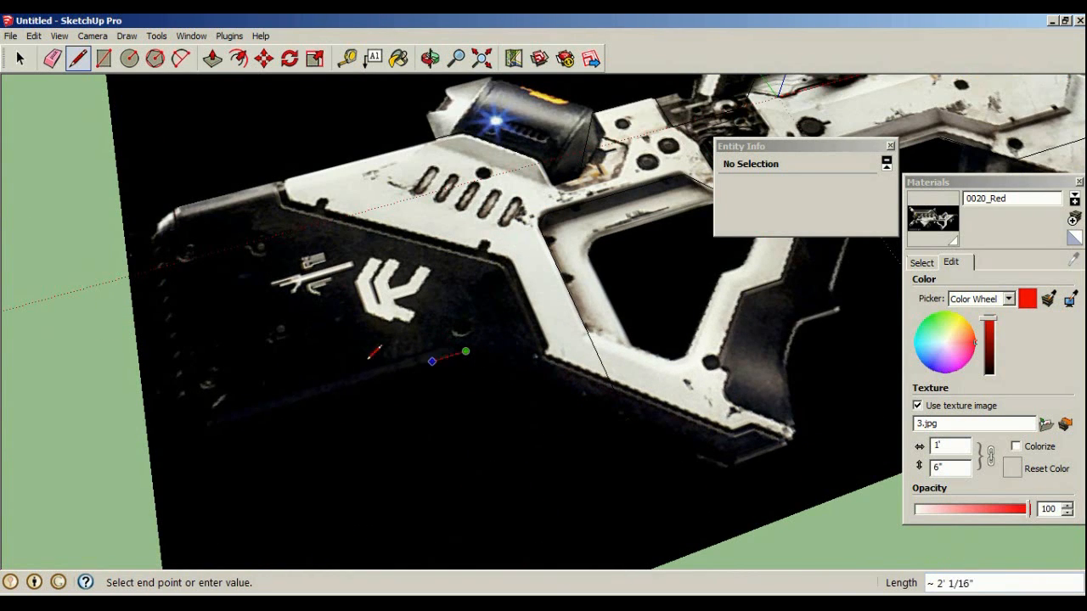
Trace the stock's rear edge, about 7' 1/4" long, and close the gun outline at the stock's upper rear corner
middle_click_drag(197, 422, 427, 148)
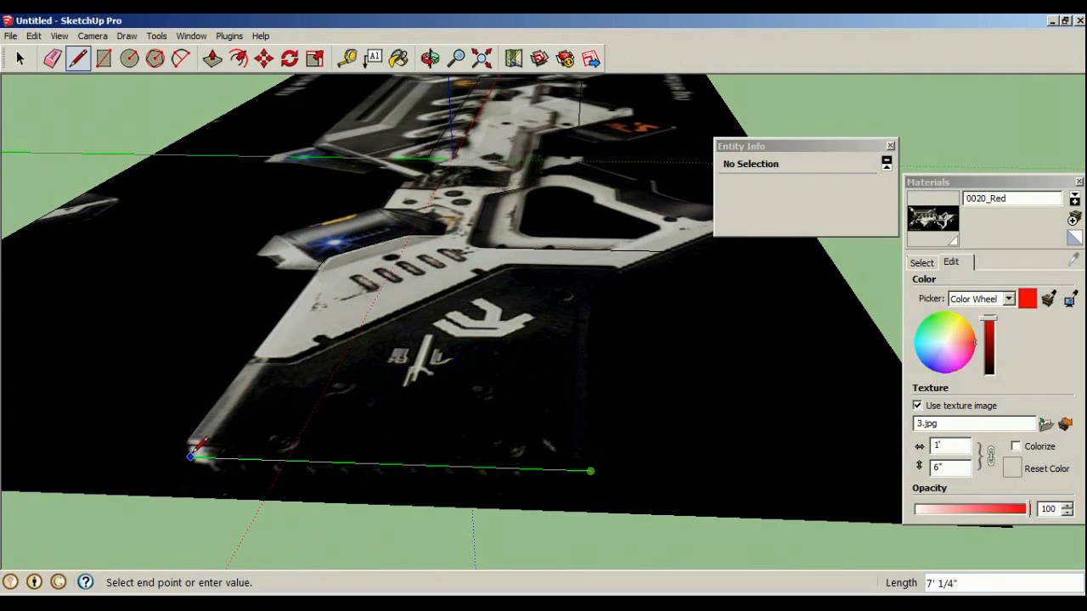
mouse_move(170, 446)
middle_mouse_down()
mouse_move(150, 444)
mouse_move(96, 542)
mouse_move(292, 390)
mouse_move(407, 447)
middle_mouse_up()
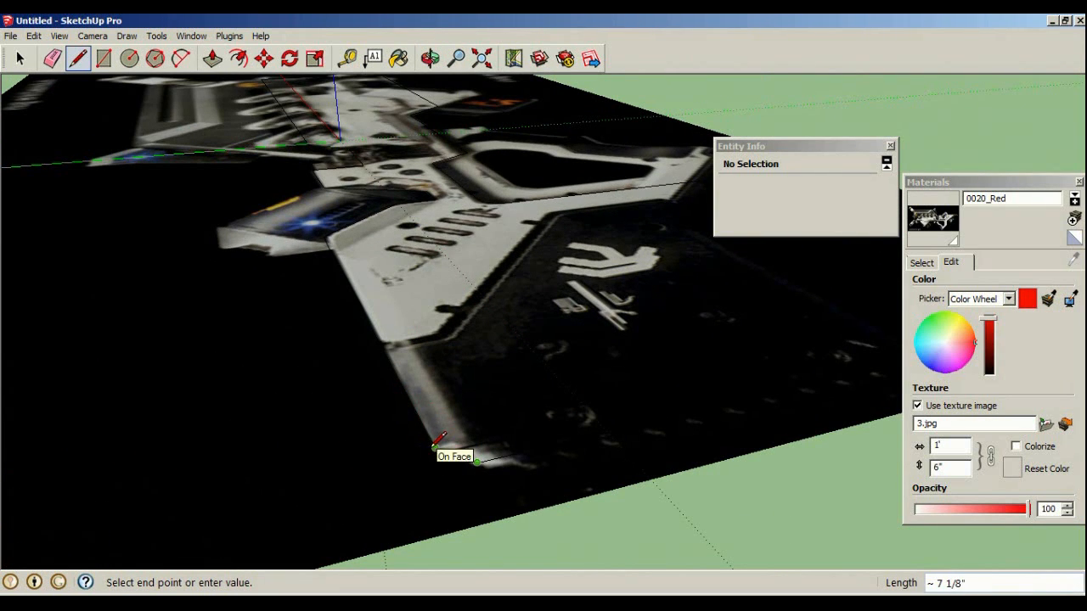
mouse_move(440, 438)
middle_mouse_down()
mouse_move(473, 323)
mouse_move(255, 310)
middle_mouse_up()
scroll(480, 165, "down", 2)
middle_click_drag(480, 165, 296, 21)
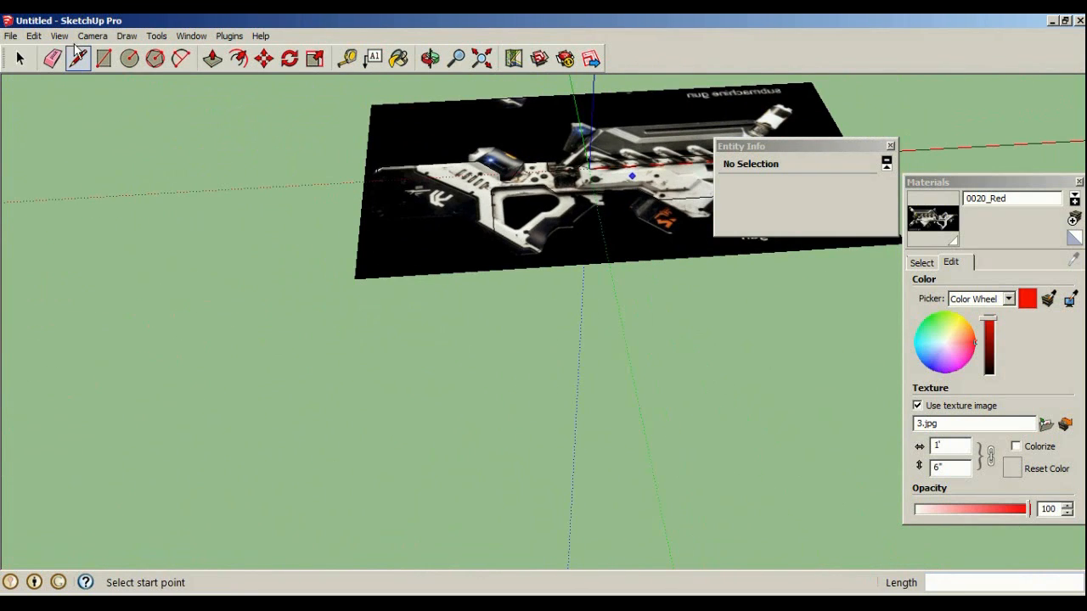
Select the textured face surrounding the traced gun outline and delete it
left_click(28, 57)
mouse_move(255, 255)
middle_mouse_down()
mouse_move(510, 298)
mouse_move(638, 271)
middle_mouse_up()
left_click(548, 193)
middle_click_drag(548, 192, 548, 241)
middle_click_drag(477, 185, 425, 243)
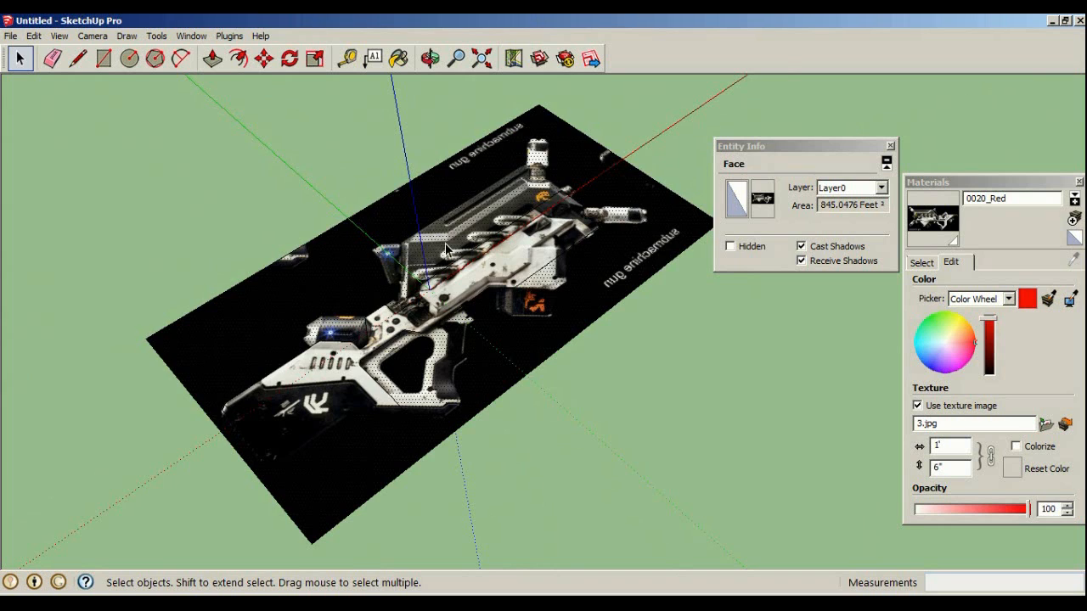
key("Delete")
Delete the four leftover border edges of the reference rectangle around the gun shape
middle_click_drag(468, 193, 274, 206)
mouse_move(469, 167)
middle_mouse_down()
mouse_move(463, 293)
mouse_move(380, 231)
middle_mouse_up()
middle_click_drag(492, 171, 399, 152)
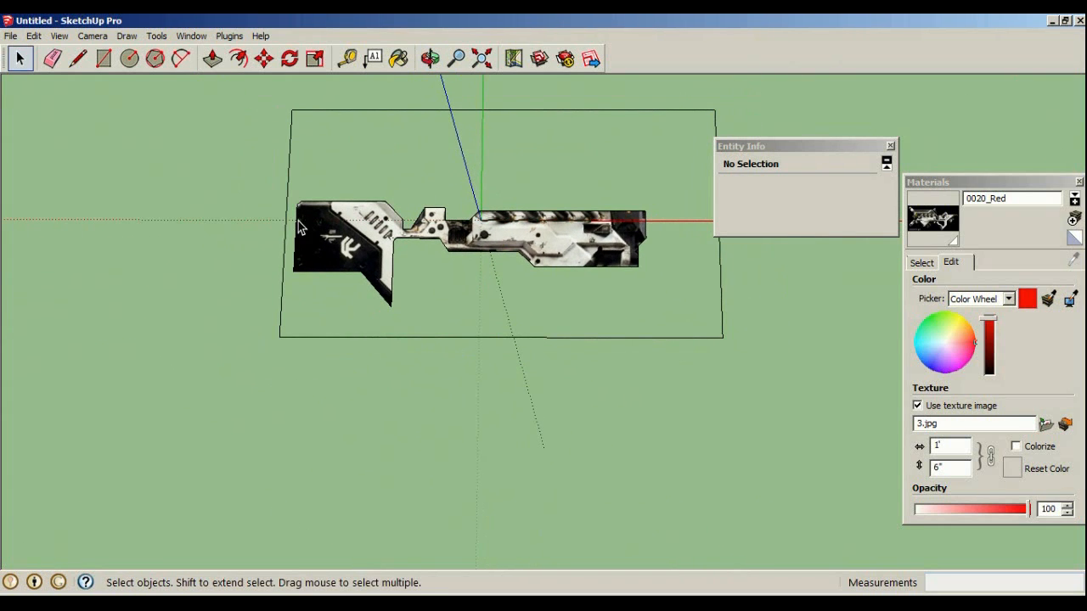
left_click(285, 240)
key("Delete")
left_click(722, 317)
key("Delete")
left_click(703, 337)
key("Delete")
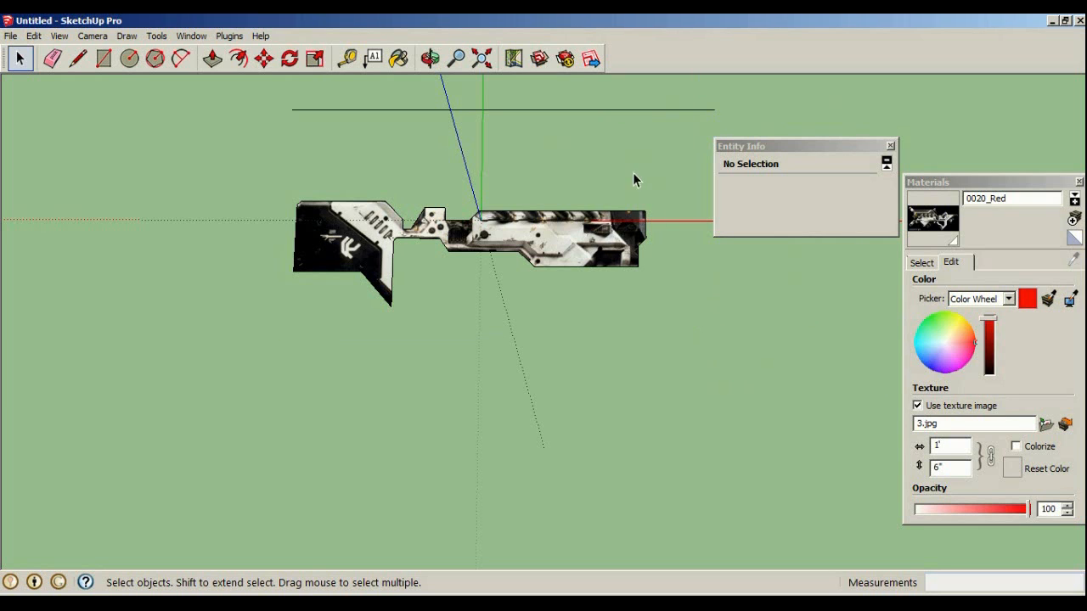
left_click(645, 110)
key("Delete")
Draw a rectangle about 46' 4" by 30' 1 3/4" on the ground plane in front of the gun shape
middle_click_drag(648, 116, 802, 22)
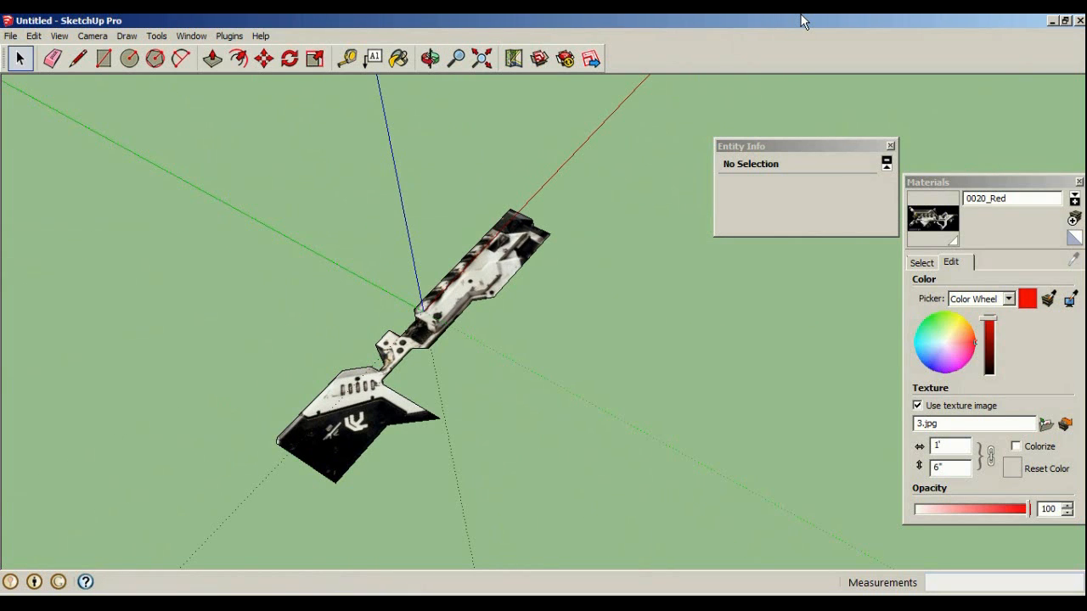
middle_click_drag(557, 242, 674, 54)
scroll(482, 160, "up", 2)
middle_click_drag(505, 203, 254, 86)
left_click(104, 58)
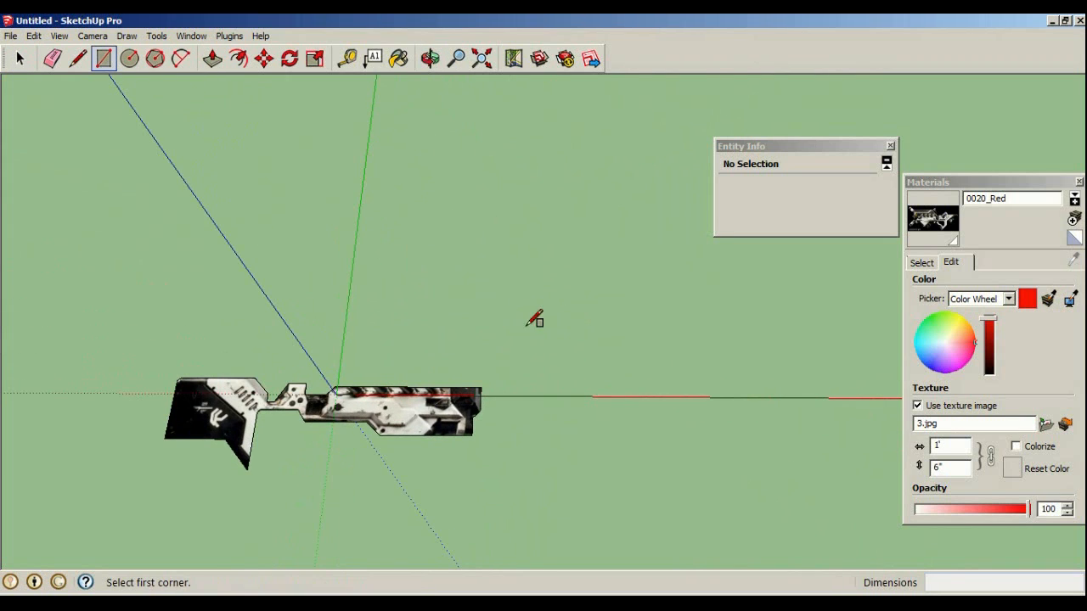
left_click(499, 236)
left_click(903, 473)
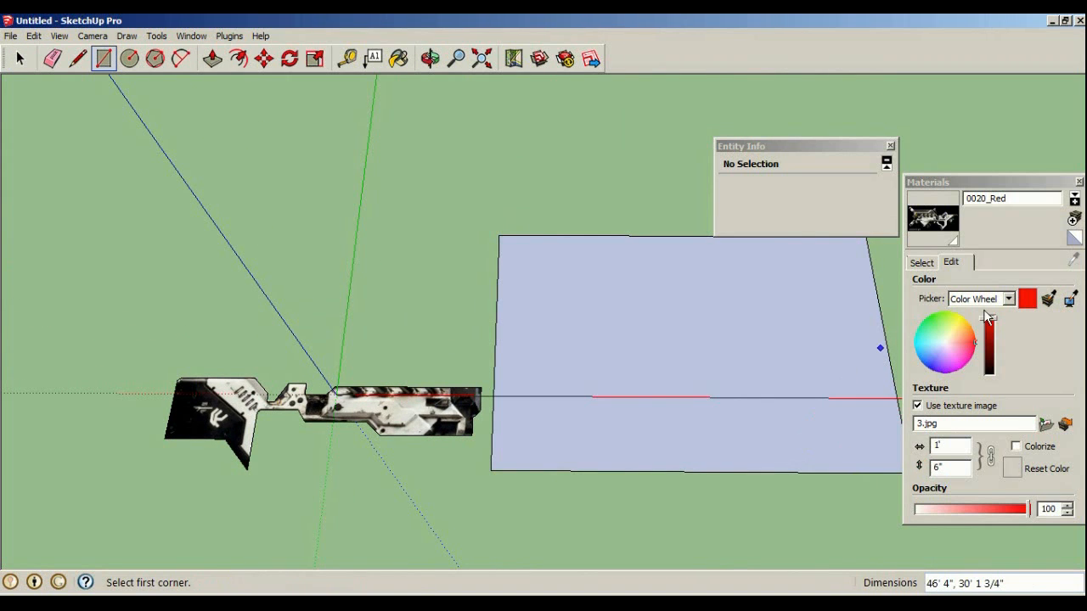
Paint the new rectangle with the 0003_DeepPink material
left_click(923, 262)
left_click(979, 310)
left_click(790, 335)
middle_click_drag(546, 213, 542, 265)
Apply the image 2 from the Pics folder as the 0003_DeepPink material's texture
left_click(951, 263)
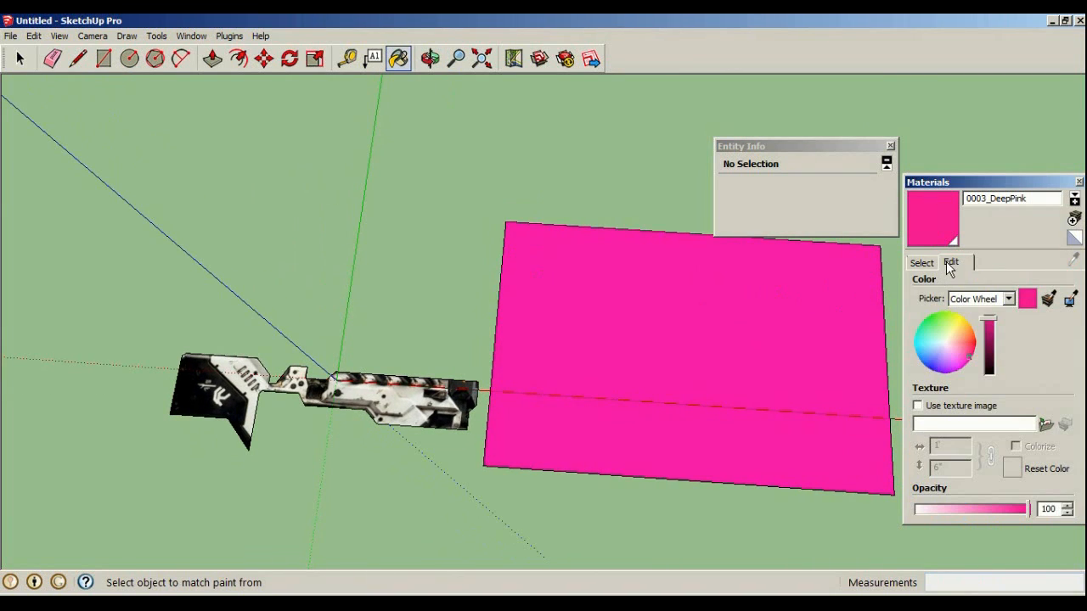
left_click(918, 406)
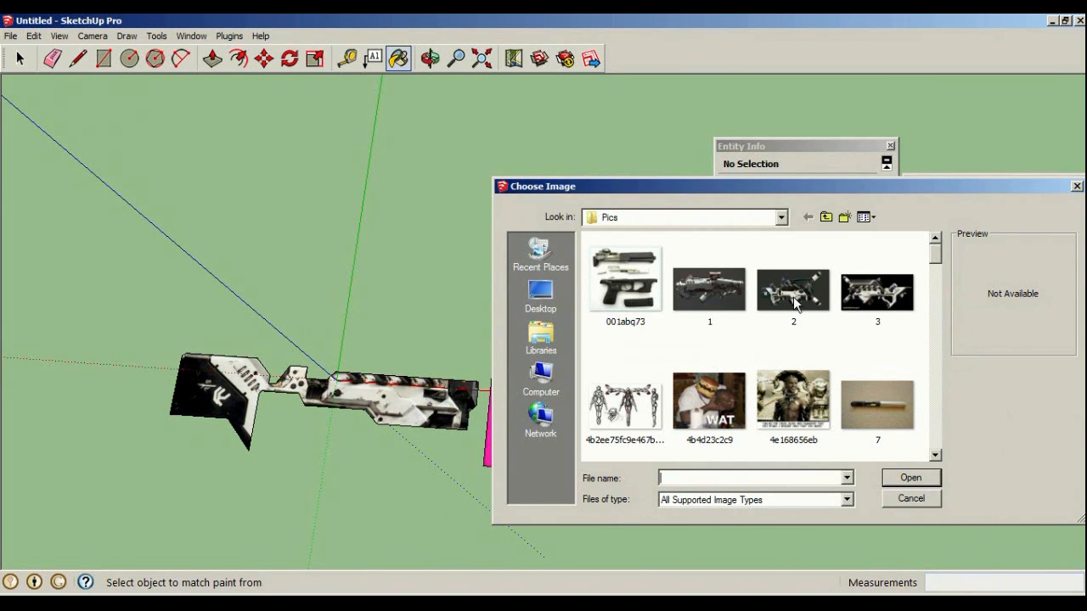
left_click(791, 327)
left_click(910, 478)
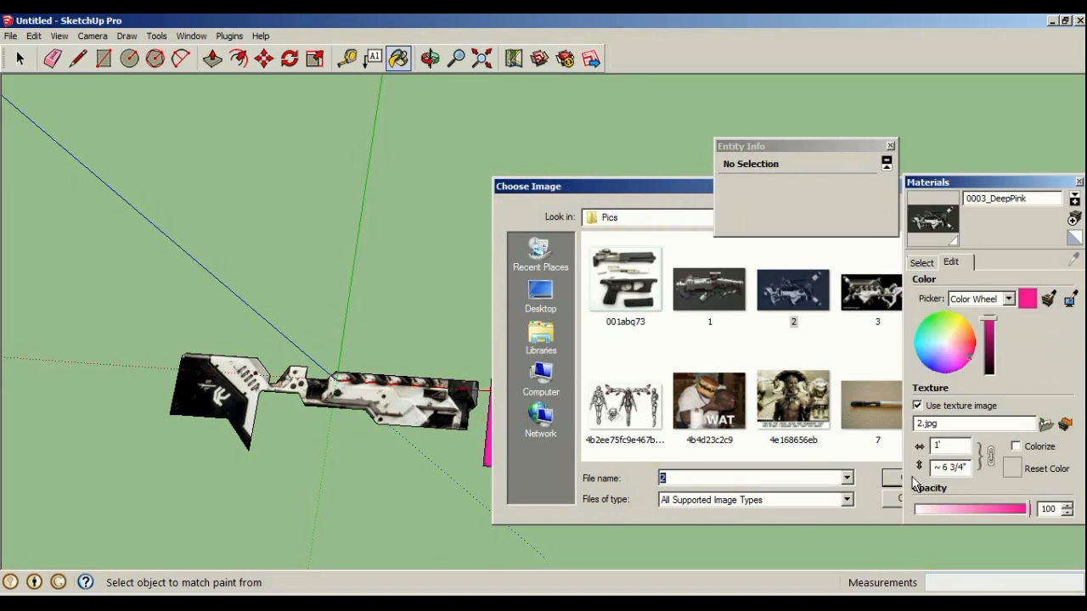
Start positioning the 2.jpg texture on the dark reference rectangle and enlarge its gun tiles
scroll(748, 357, "up", 3)
left_click(20, 58)
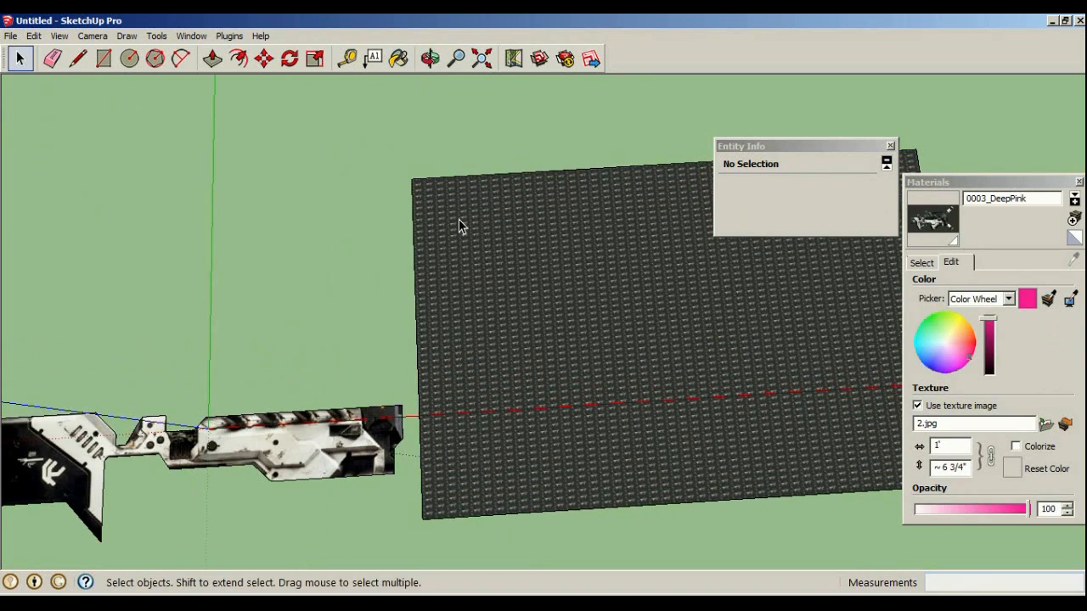
middle_click_drag(458, 219, 648, 409)
right_click(649, 374)
mouse_move(697, 310)
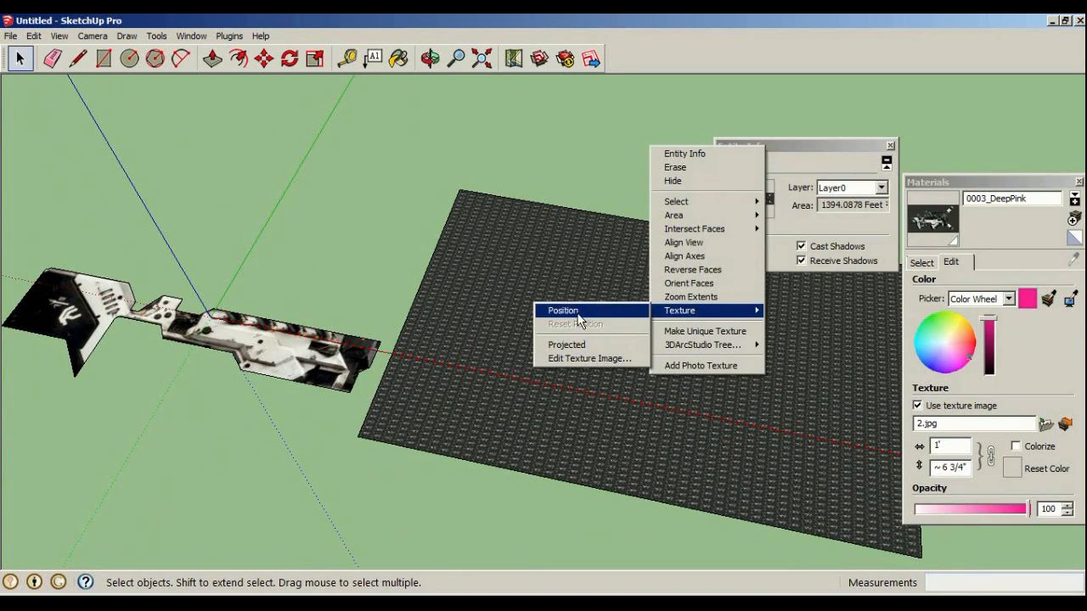
left_click(574, 308)
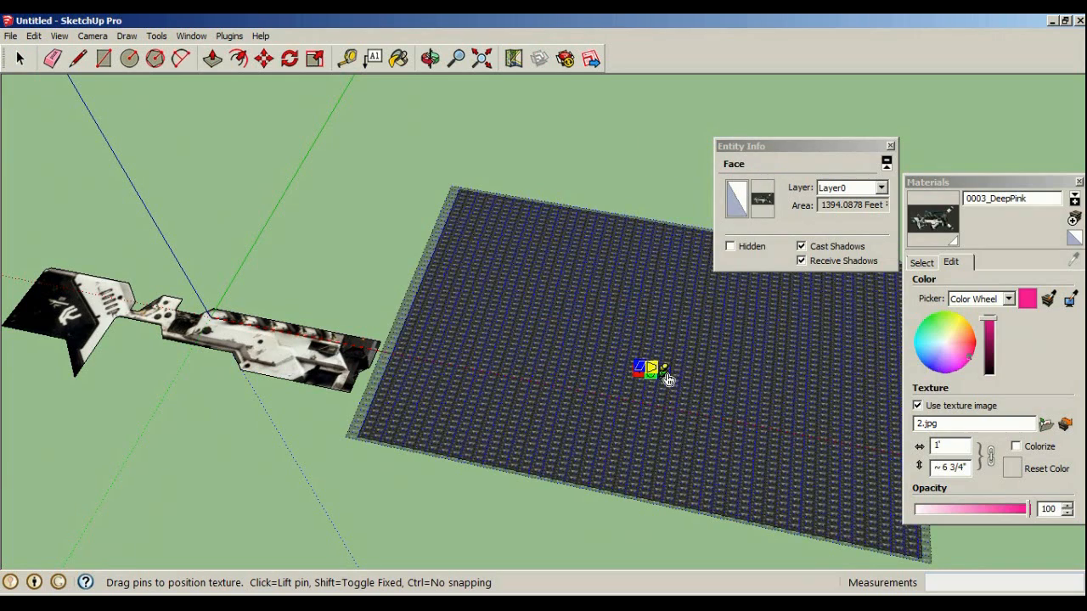
left_click_drag(670, 381, 869, 419)
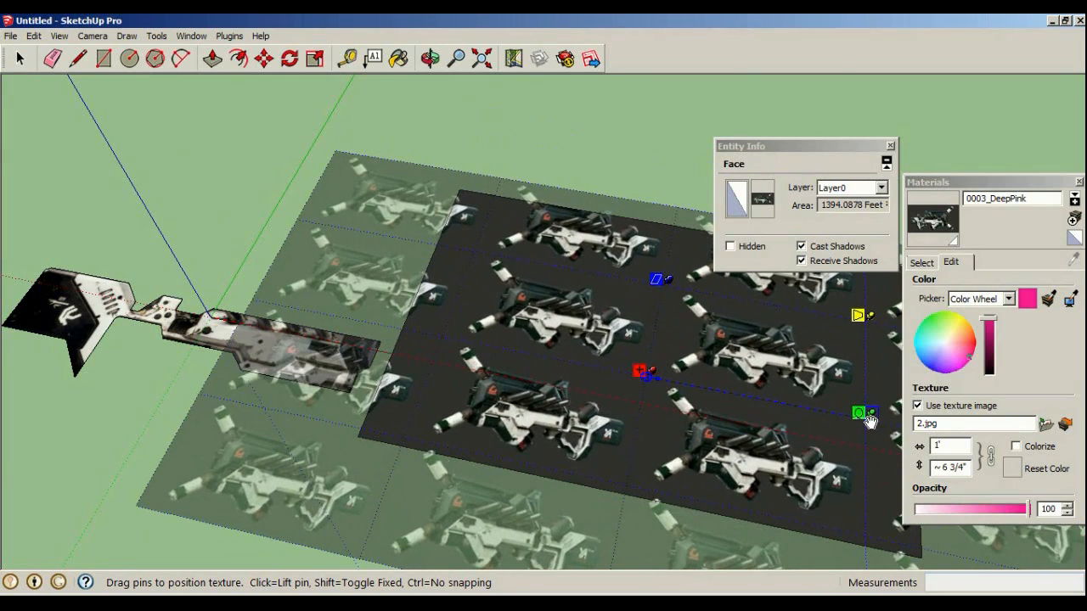
Try rotating and rescaling the gun texture on the reference rectangle
left_click_drag(872, 413, 387, 319)
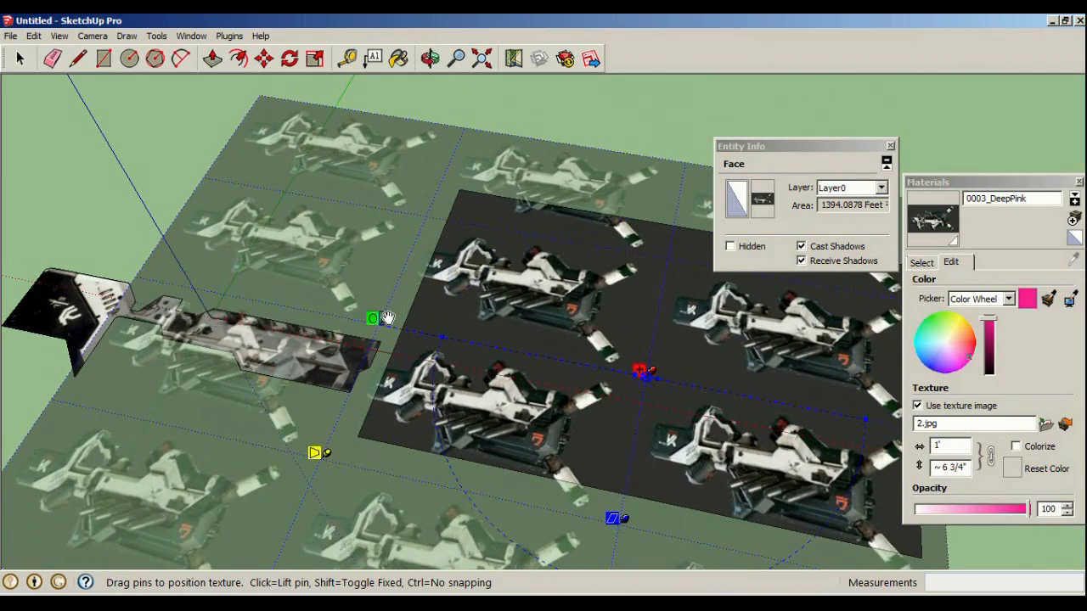
left_click_drag(407, 380, 561, 335)
middle_click_drag(602, 320, 79, 390)
scroll(227, 200, "up", 2)
scroll(480, 429, "down", 1)
middle_click_drag(481, 429, 661, 352)
left_click_drag(722, 312, 729, 539)
middle_click_drag(632, 406, 939, 421)
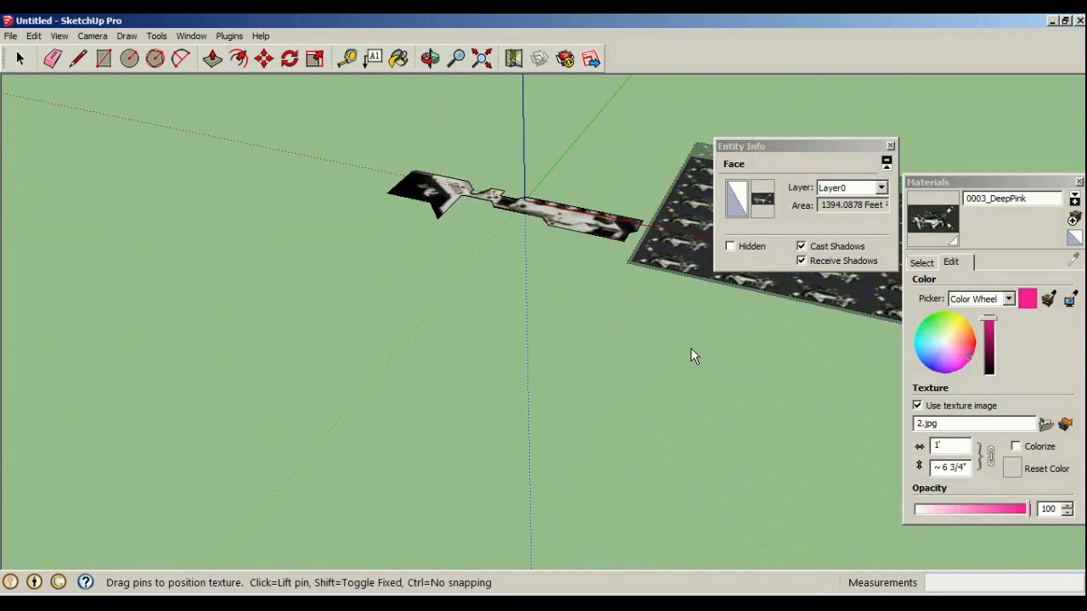
middle_click_drag(690, 348, 602, 223)
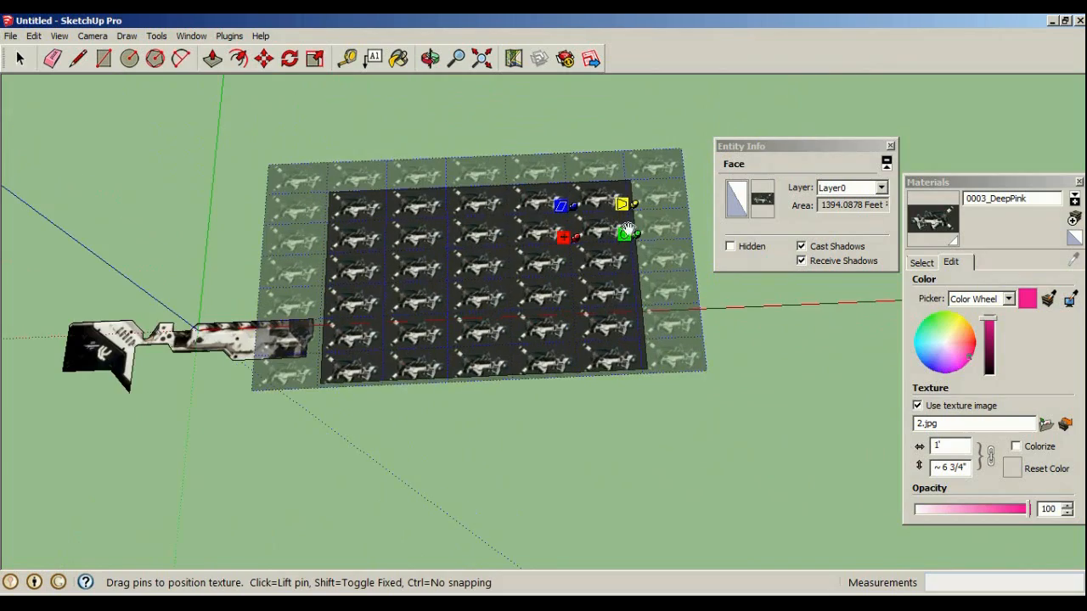
Scale and shift the 2.jpg texture until a single upright gun picture fills the rectangle, and finish positioning it
left_click_drag(640, 239, 699, 238)
left_click_drag(624, 274, 428, 306)
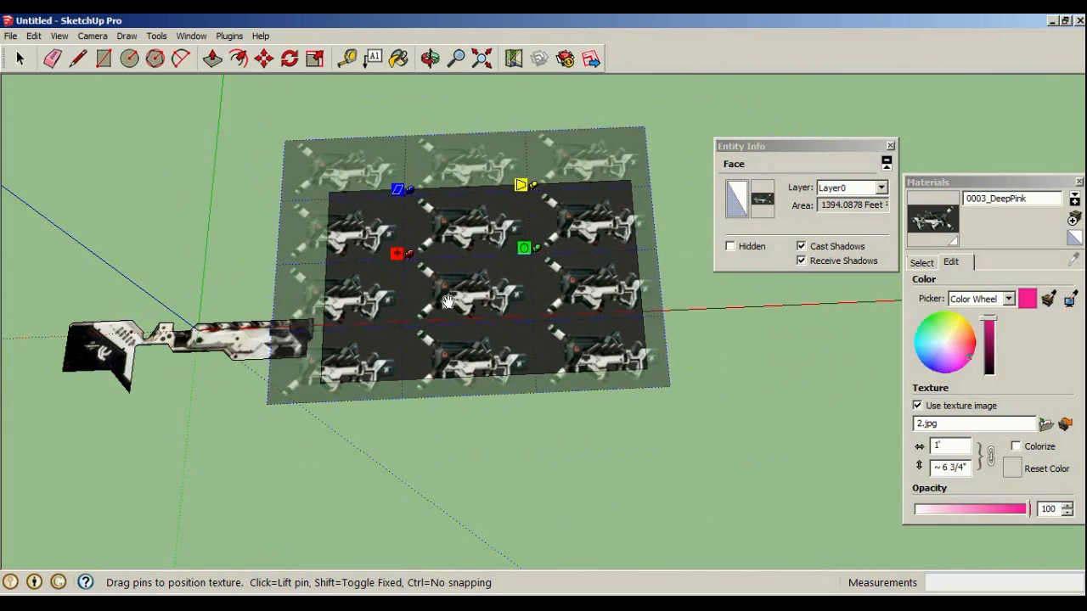
left_click_drag(529, 249, 698, 243)
left_click_drag(557, 318, 496, 269)
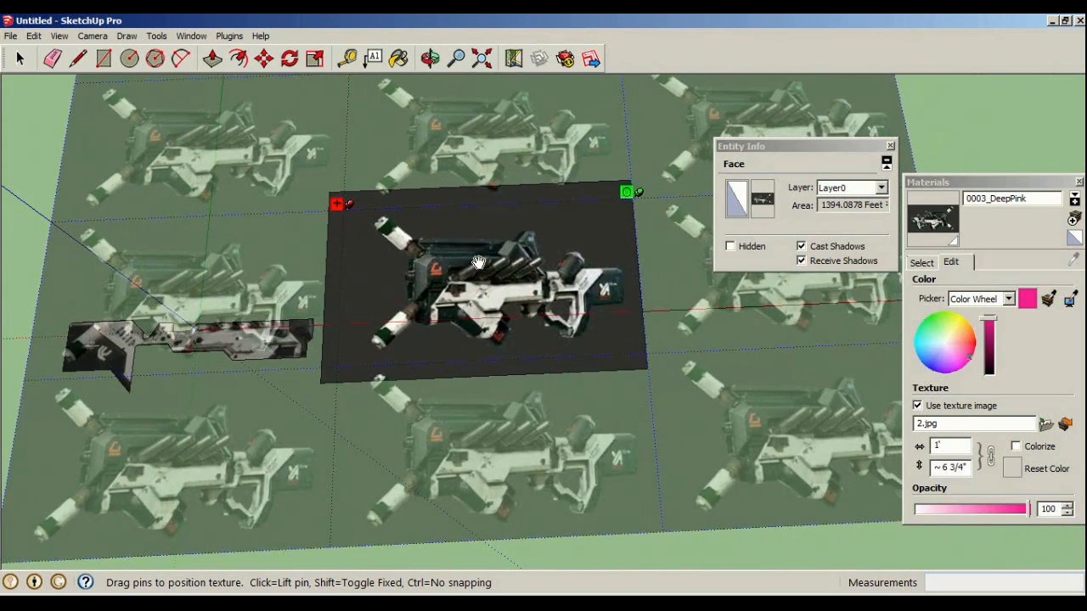
scroll(462, 237, "up", 3)
middle_click_drag(455, 223, 501, 290)
middle_click_drag(597, 353, 552, 348)
middle_click_drag(453, 391, 412, 290)
scroll(412, 302, "down", 3)
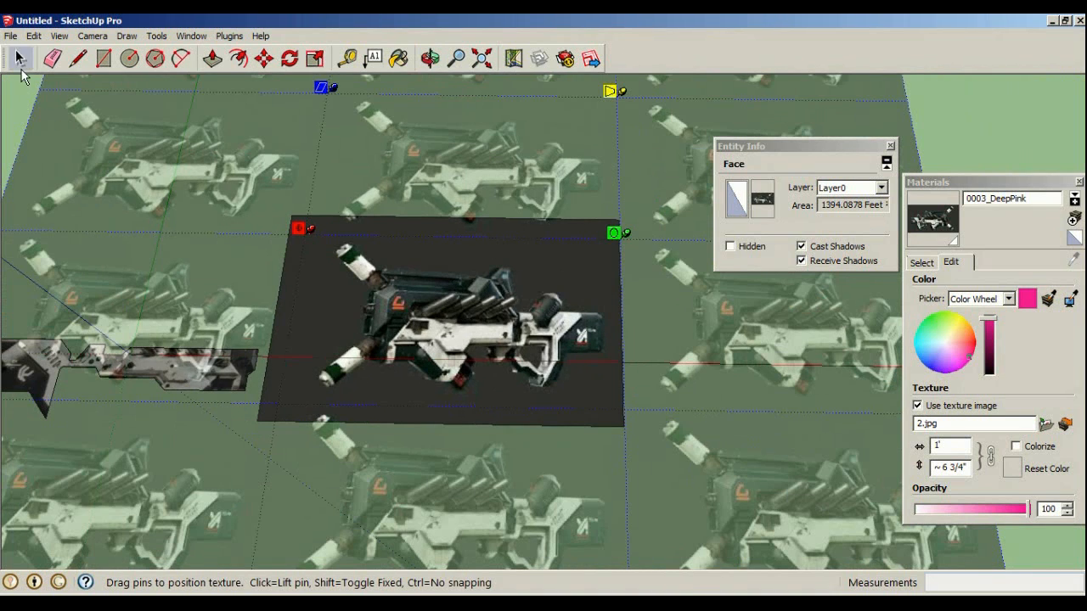
left_click(22, 68)
middle_click_drag(243, 141, 373, 335)
middle_click_drag(276, 183, 166, 82)
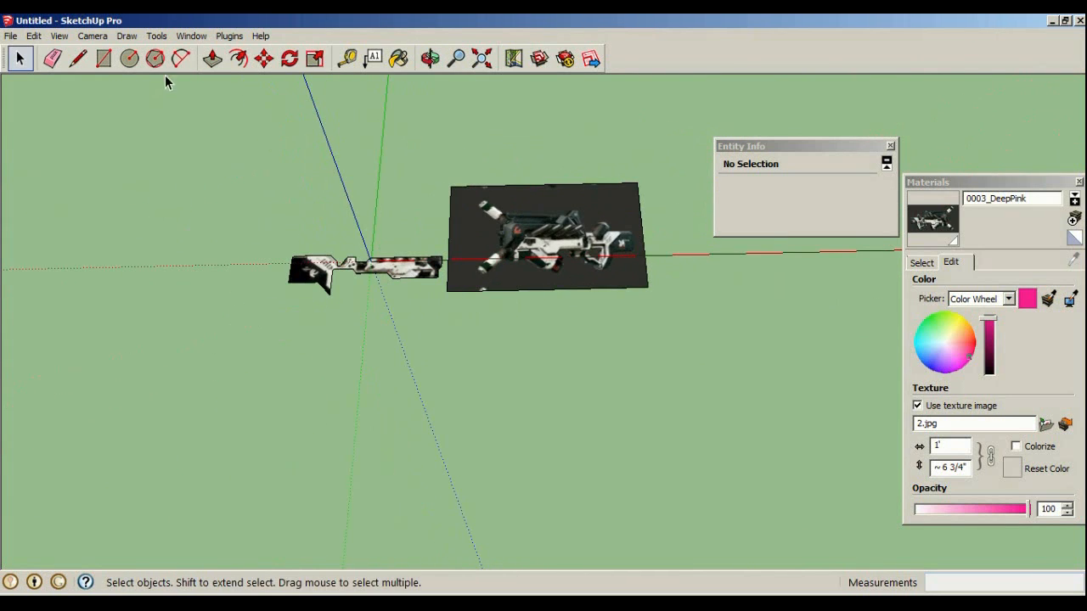
Draw a rectangle about 56' 4 9/16" by 39' 1 7/8" on the ground plane in front of the gun shape
left_click(204, 59)
left_click(104, 58)
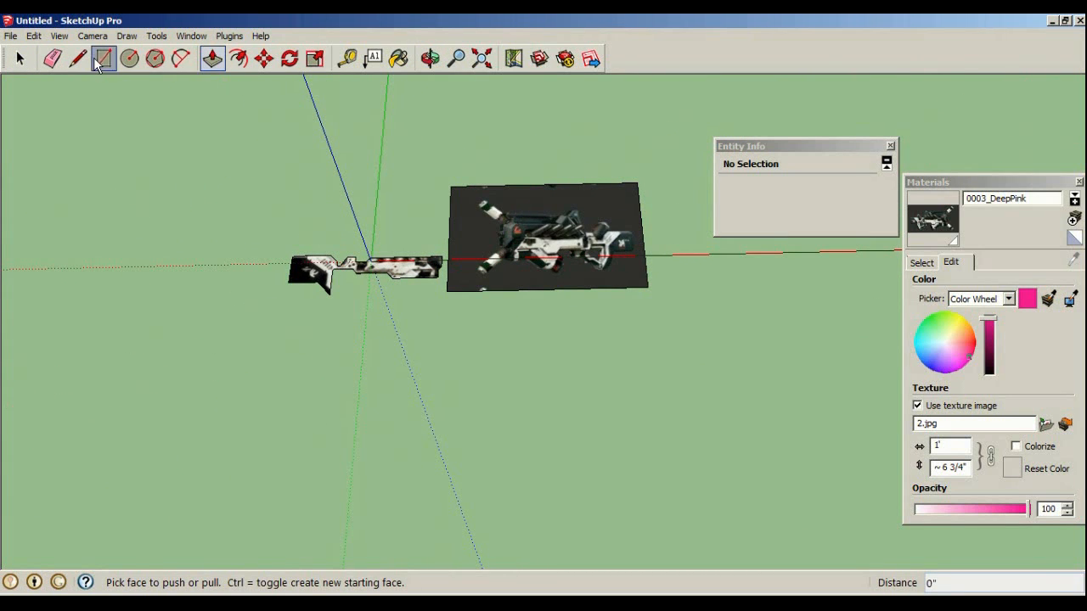
left_click(241, 345)
left_click(496, 517)
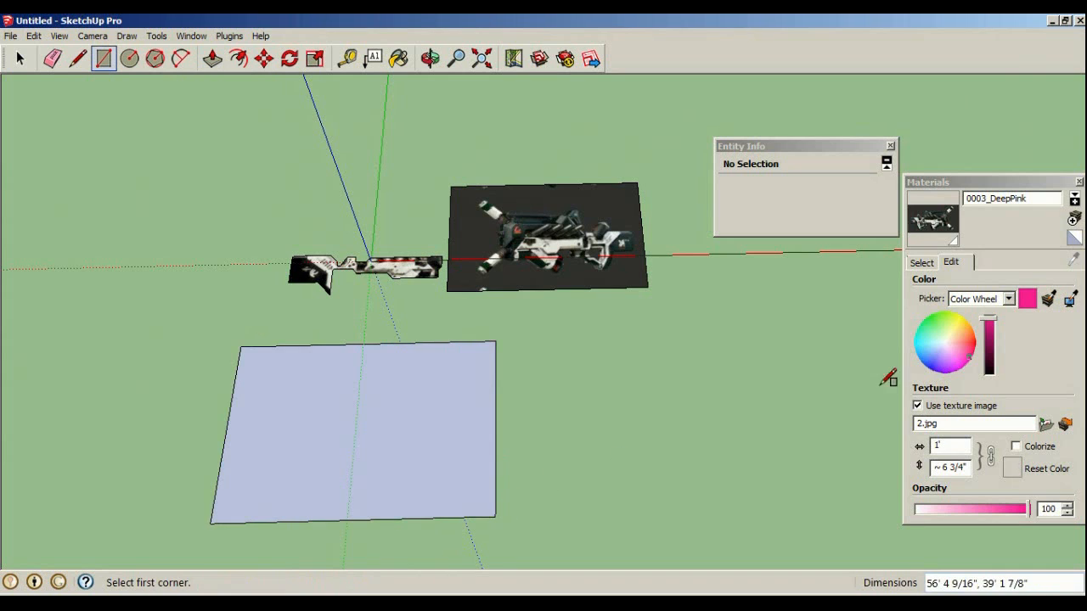
Paint the new rectangle with the 0004_HotPink material
left_click(938, 266)
left_click(1008, 311)
left_click(480, 384)
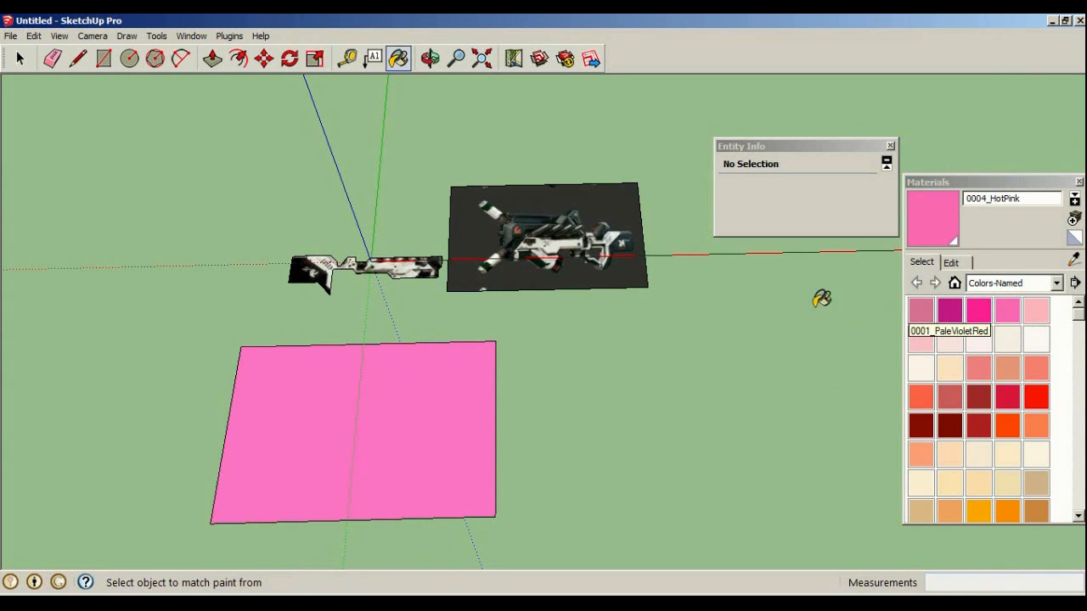
Apply the image 1 from the Pics folder as the 0004_HotPink material's texture
left_click(948, 263)
left_click(917, 406)
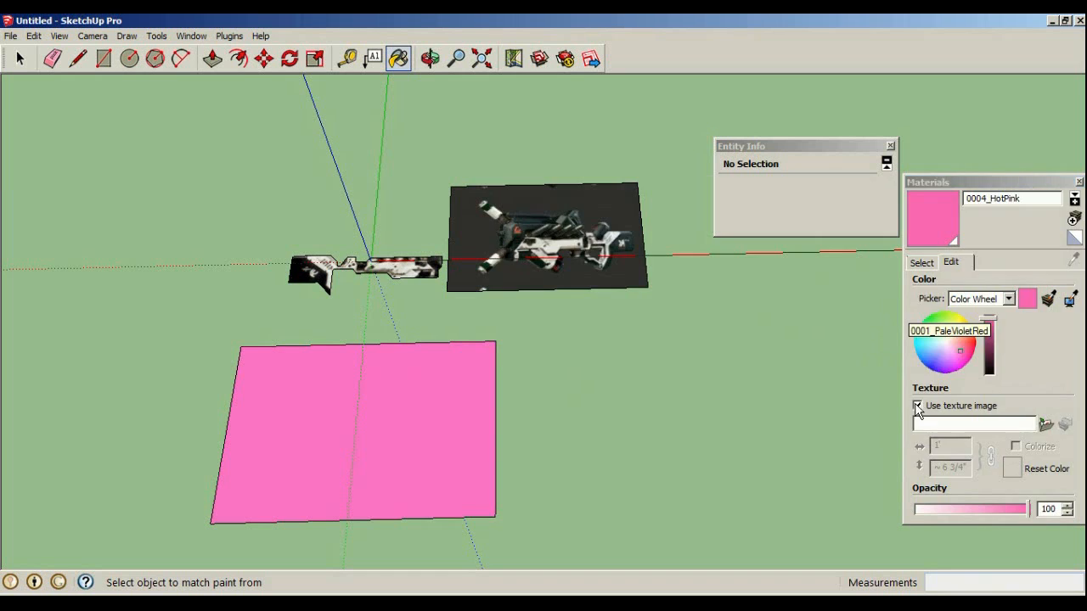
left_click(716, 290)
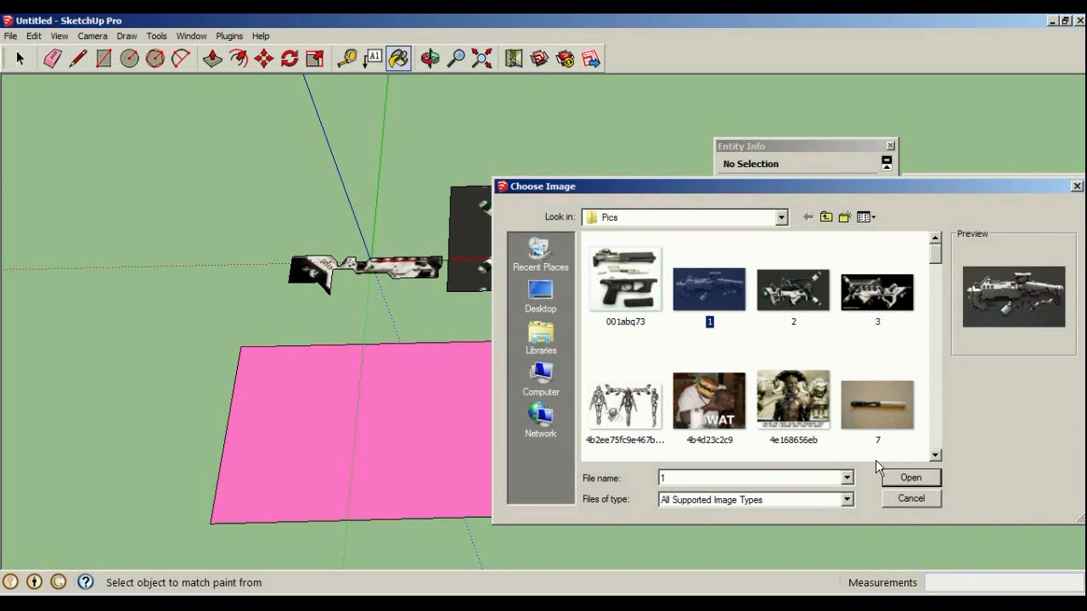
left_click(909, 478)
Position the 1.jpg texture on its rectangle, enlarging and shifting it so one whole gun picture fills the face
middle_click_drag(432, 298, 80, 102)
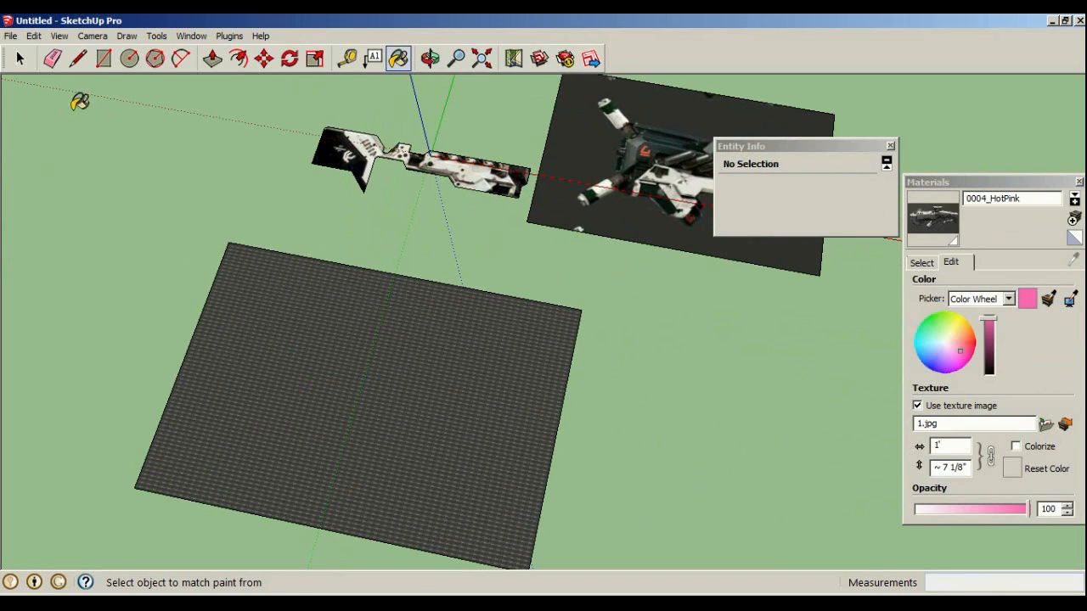
key("space")
right_click(433, 449)
mouse_move(463, 379)
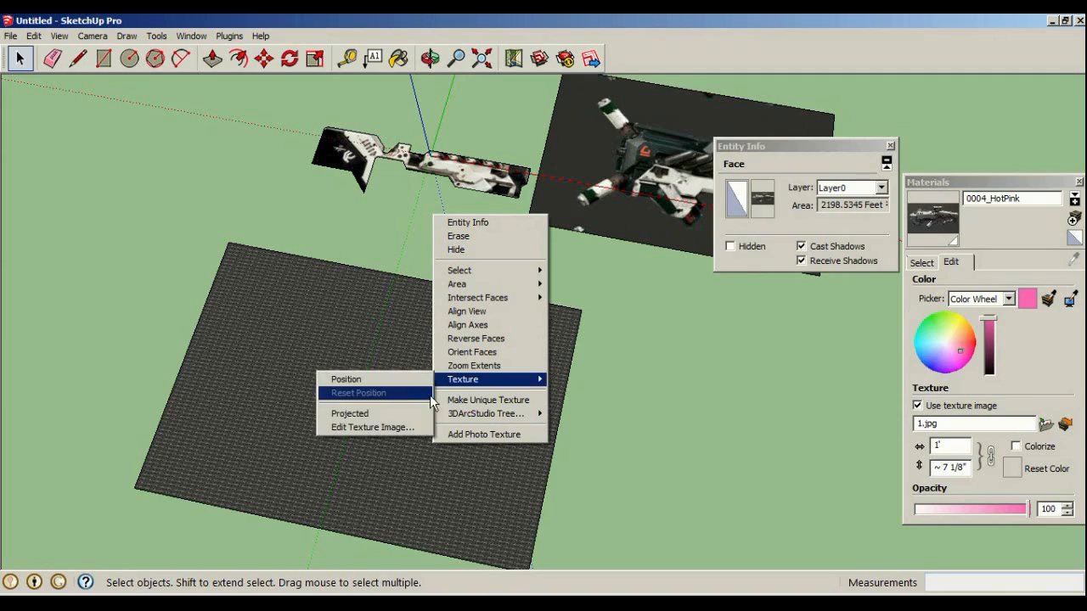
left_click(389, 379)
left_click_drag(442, 444, 779, 477)
left_click_drag(651, 441, 450, 340)
left_click_drag(548, 364, 577, 404)
left_click_drag(437, 457, 440, 400)
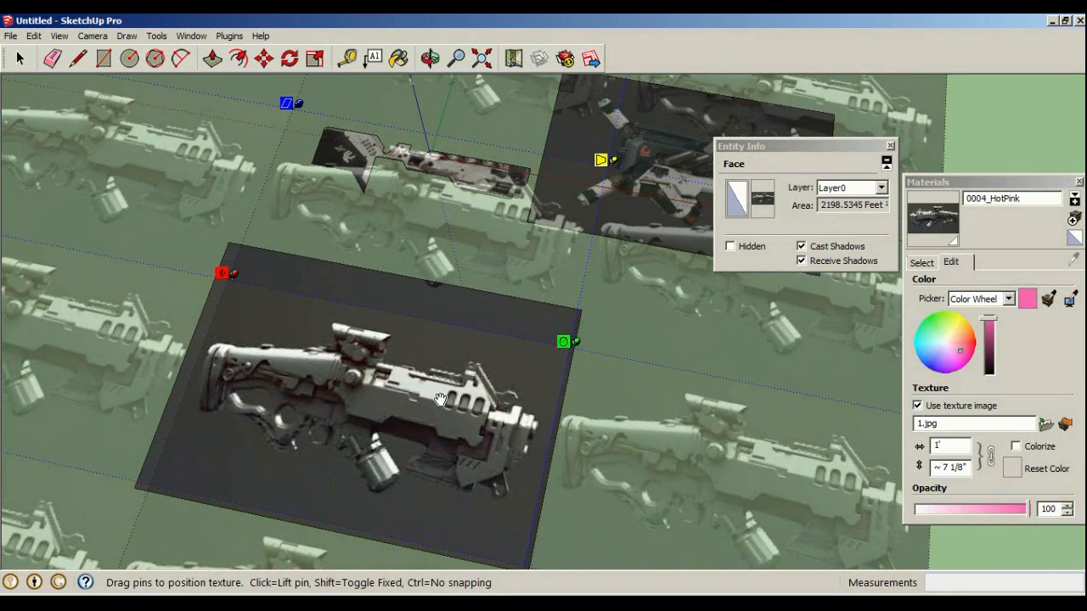
left_click(23, 62)
Examine the 1.jpg gun picture closely, especially the stock and the grip below it
middle_click_drag(199, 280, 349, 233)
left_click(346, 236)
scroll(332, 340, "down", 3)
scroll(269, 382, "up", 1)
middle_click_drag(263, 382, 181, 472)
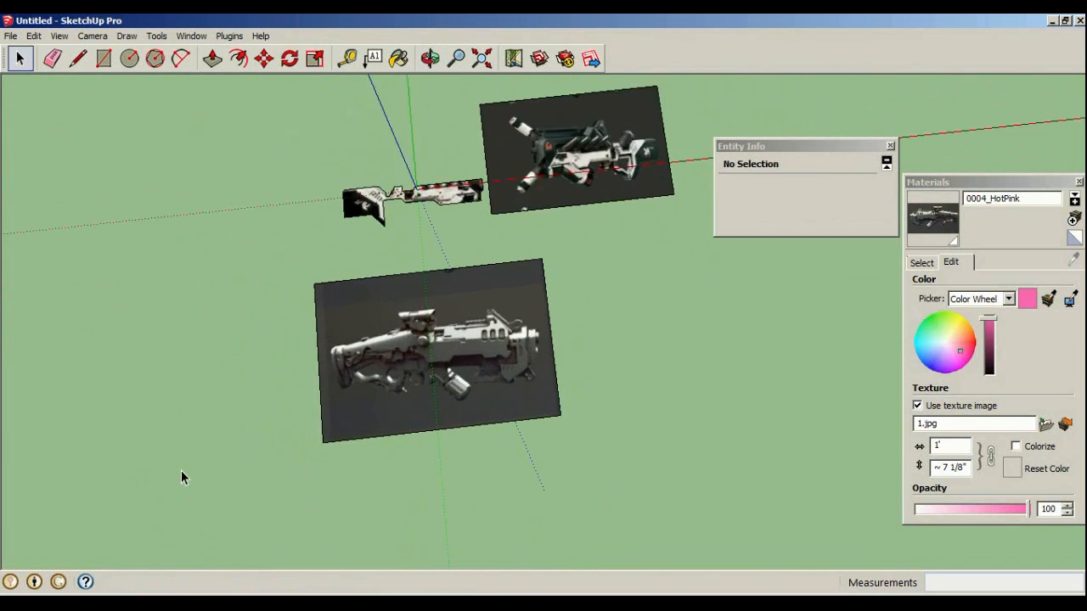
scroll(378, 341, "up", 5)
middle_click_drag(497, 282, 527, 306)
scroll(510, 291, "up", 1)
scroll(535, 323, "up", 2)
middle_click_drag(460, 292, 543, 340)
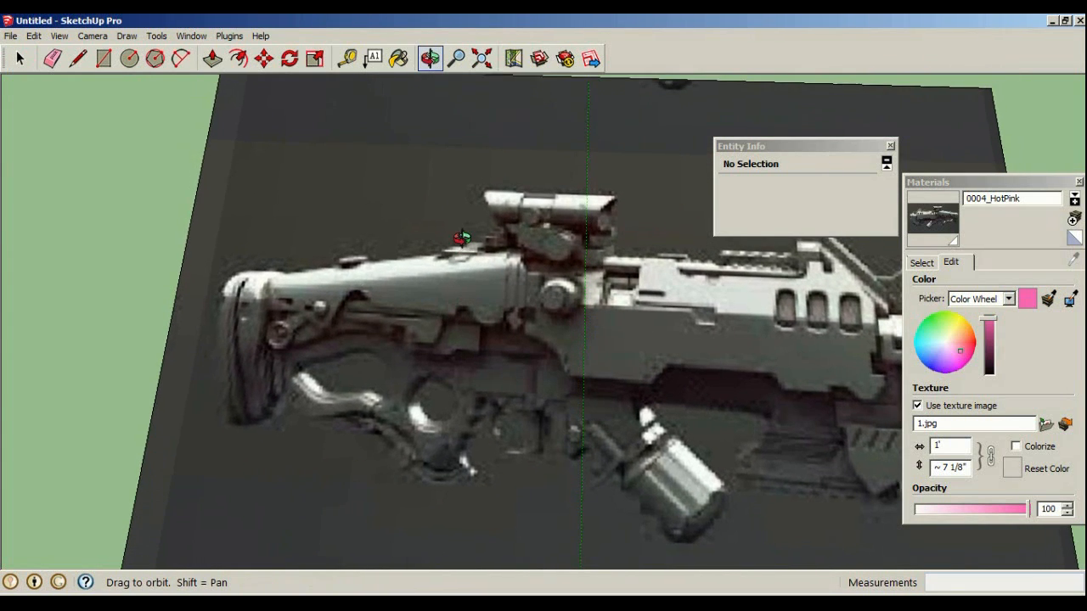
scroll(619, 380, "down", 2)
middle_click_drag(619, 281, 637, 366)
middle_click_drag(540, 351, 462, 291)
scroll(369, 433, "up", 3)
middle_click_drag(369, 433, 293, 376)
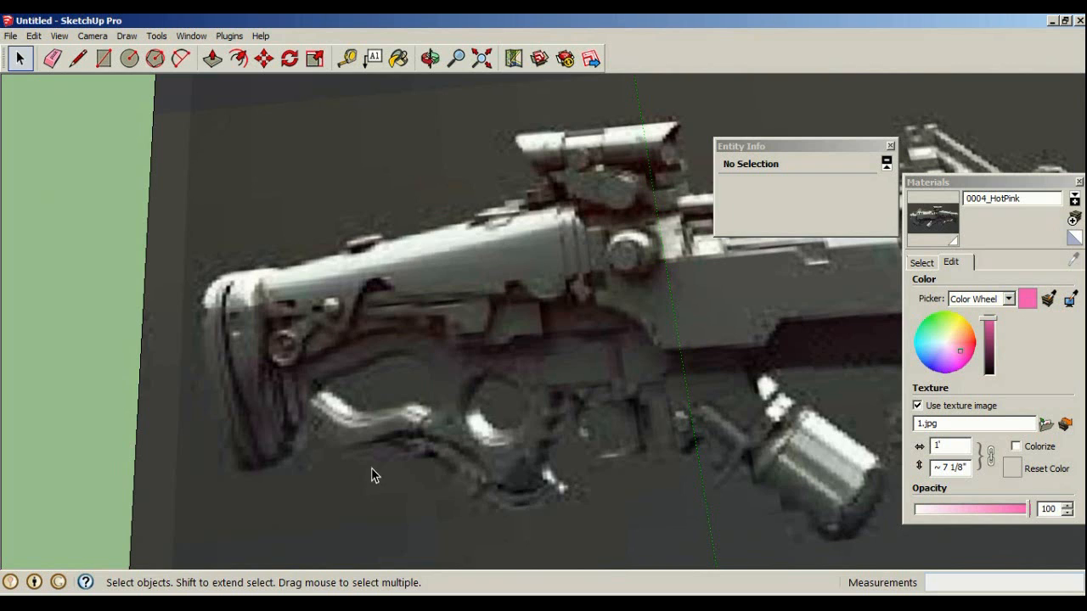
scroll(358, 285, "down", 5)
mouse_move(353, 292)
middle_mouse_down()
mouse_move(454, 156)
mouse_move(487, 133)
mouse_move(431, 131)
mouse_move(206, 282)
middle_mouse_up()
scroll(374, 237, "up", 3)
middle_click_drag(374, 238, 444, 397)
scroll(518, 365, "up", 2)
middle_click_drag(552, 365, 510, 323)
scroll(552, 354, "down", 2)
scroll(509, 322, "up", 2)
Draw an arc with a bulge of about 7 3/4" along the underside of the grip frame, starting at the butt plate
left_click(78, 59)
scroll(595, 334, "up", 1)
middle_click_drag(594, 335, 552, 366)
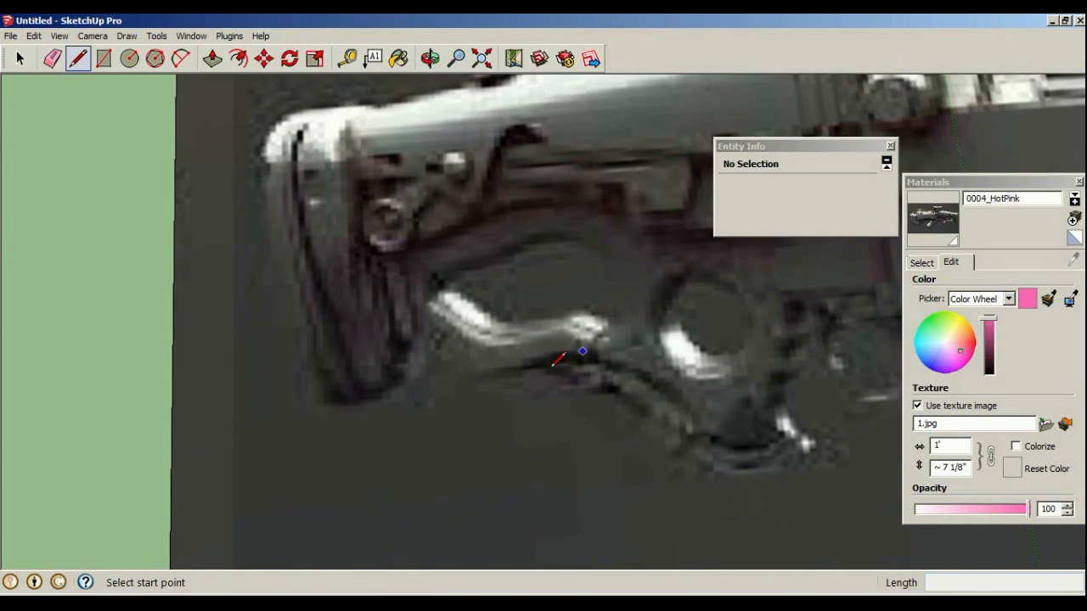
left_click(181, 58)
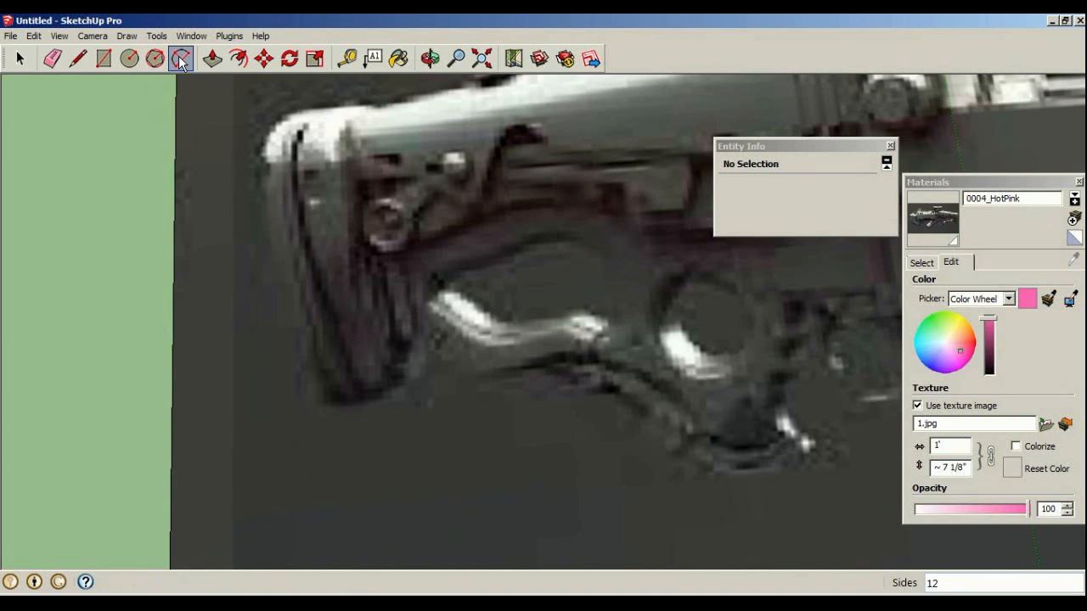
left_click(419, 331)
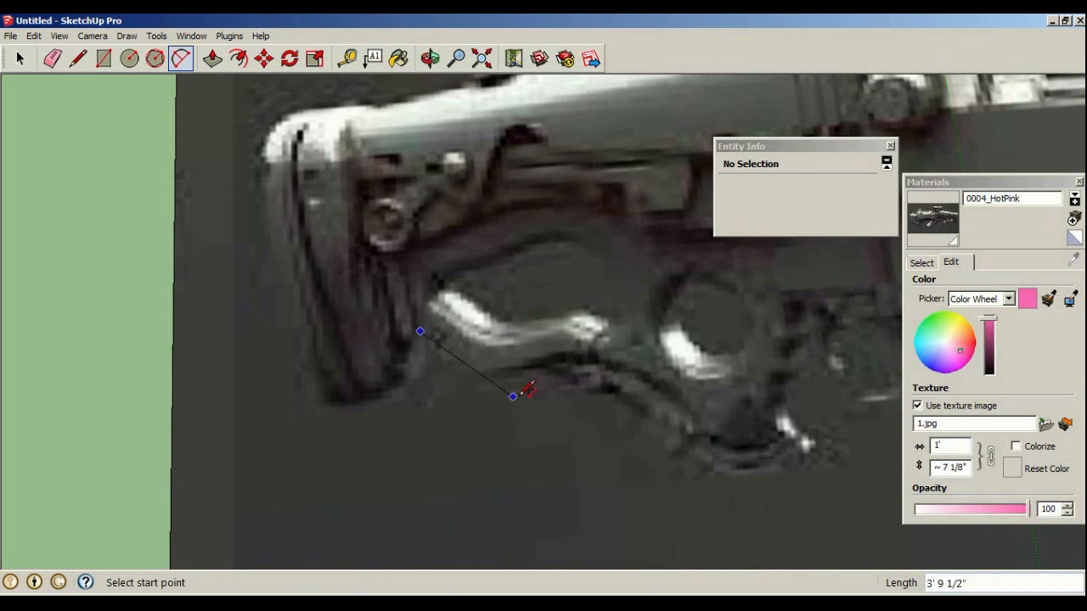
left_click(534, 391)
left_click(499, 388)
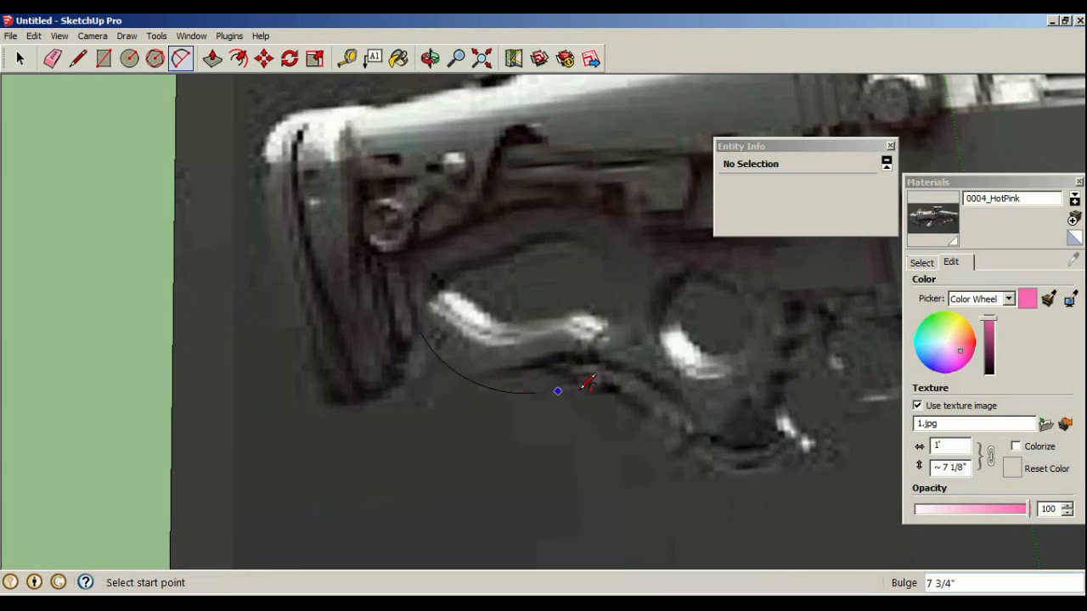
Extend the underside outline with two connected arcs down to the lower tip of the grip
left_click(534, 392)
left_click(648, 420)
left_click(658, 429)
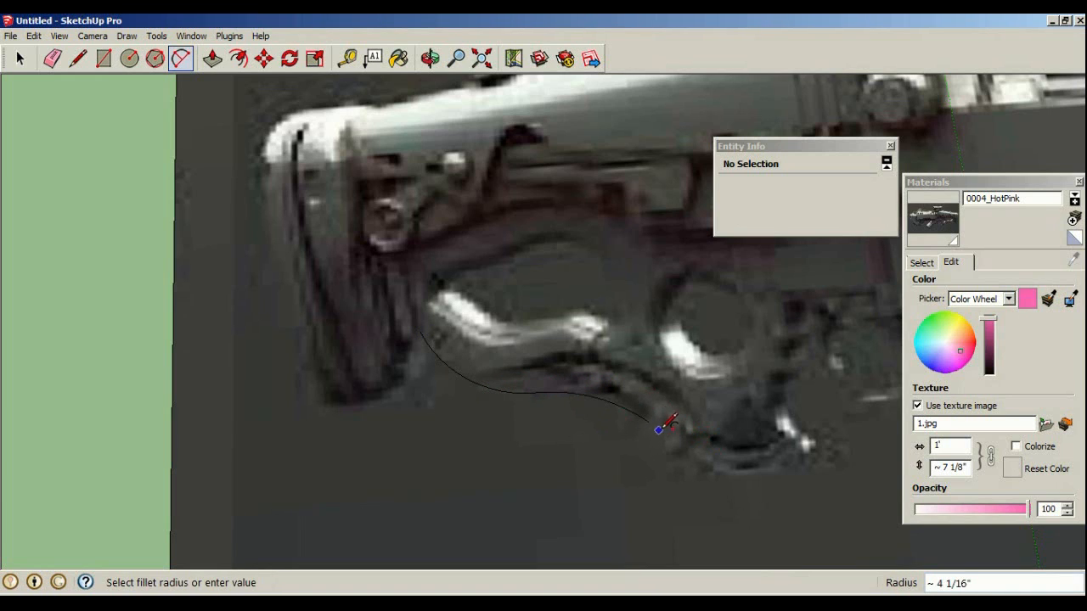
left_click(649, 420)
left_click(770, 465)
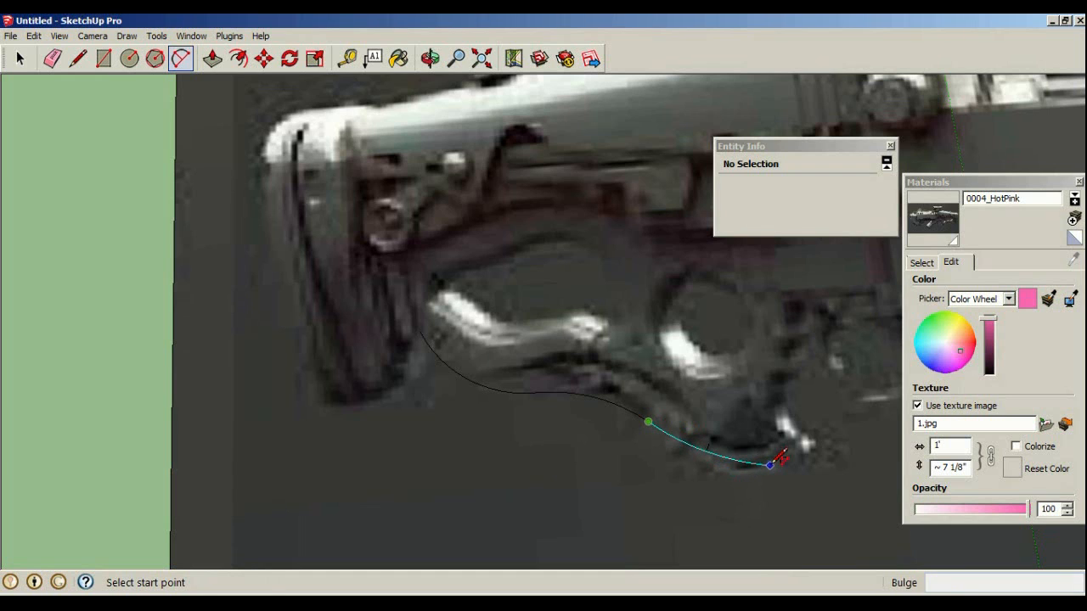
left_click(739, 458)
Draw a circle around the round hole in the grip
middle_click_drag(739, 458, 431, 160)
key("c")
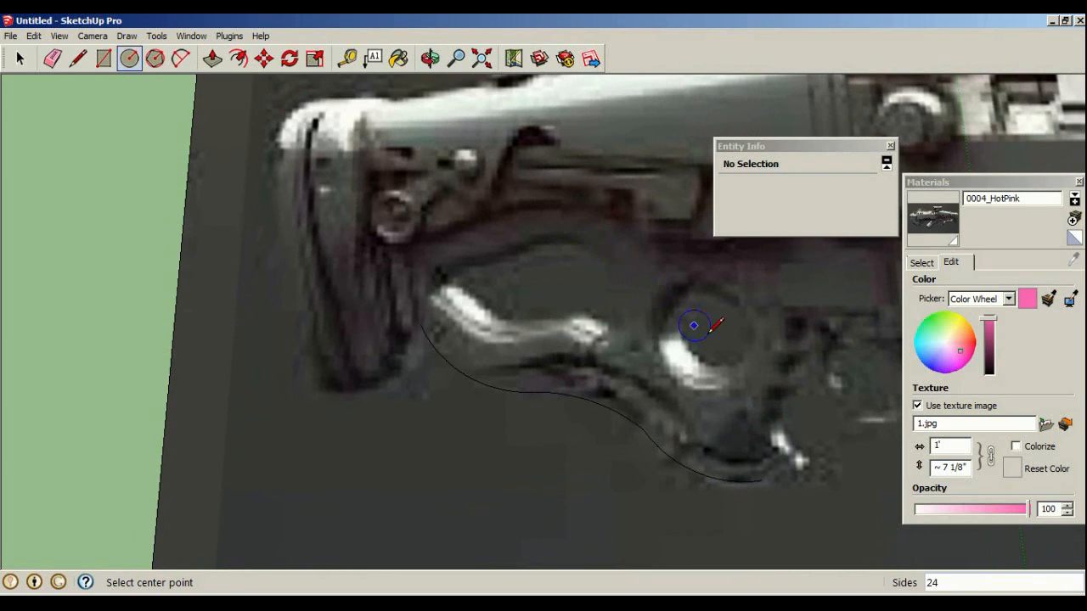
left_click(702, 337)
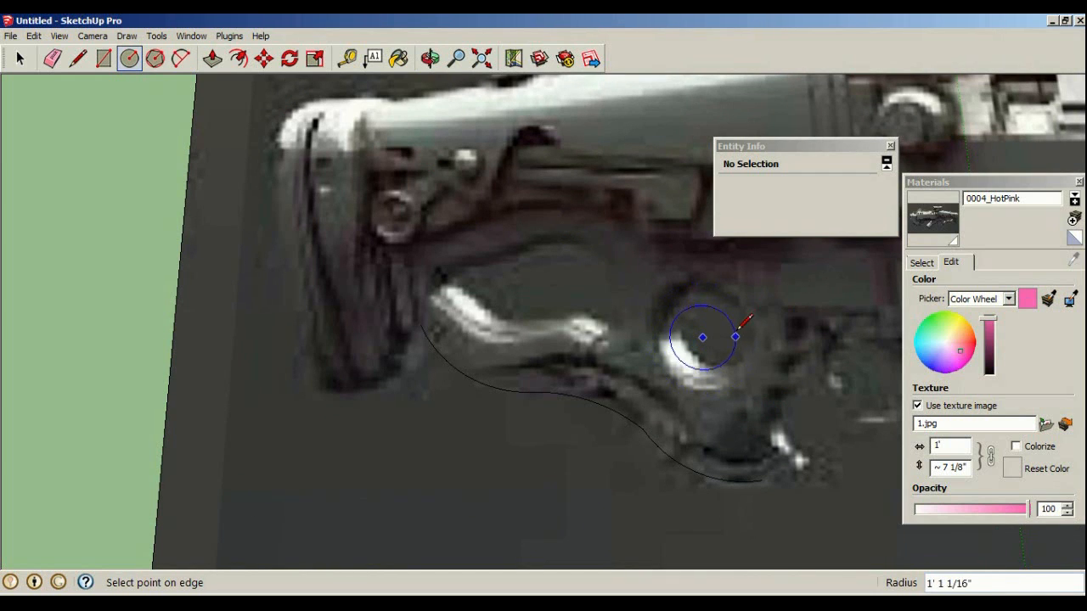
left_click(743, 321)
scroll(438, 246, "up", 1)
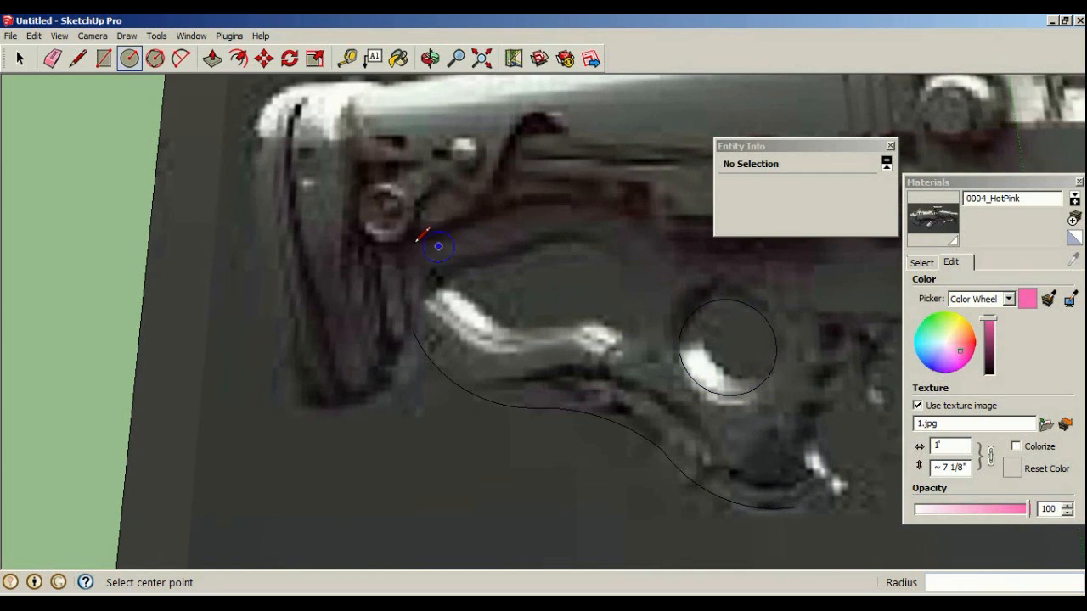
Draw an arc with a bulge of about 2 3/8" along the upper rear edge of the opening beneath the stock
left_click(78, 59)
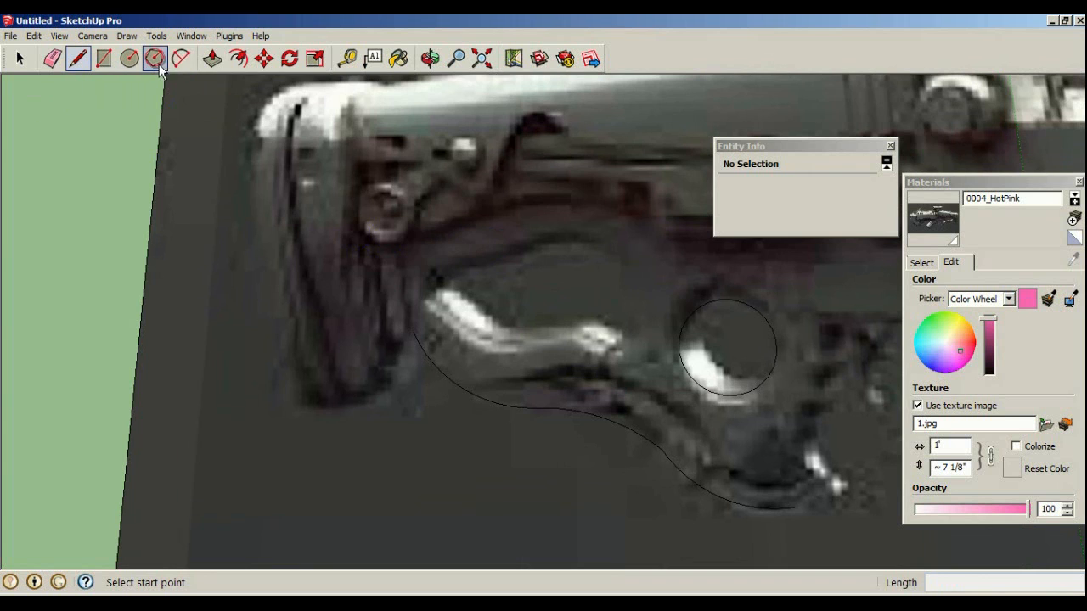
left_click(180, 58)
left_click(433, 272)
left_click(524, 248)
scroll(507, 263, "up", 2)
middle_click_drag(505, 261, 609, 218)
left_click(501, 283)
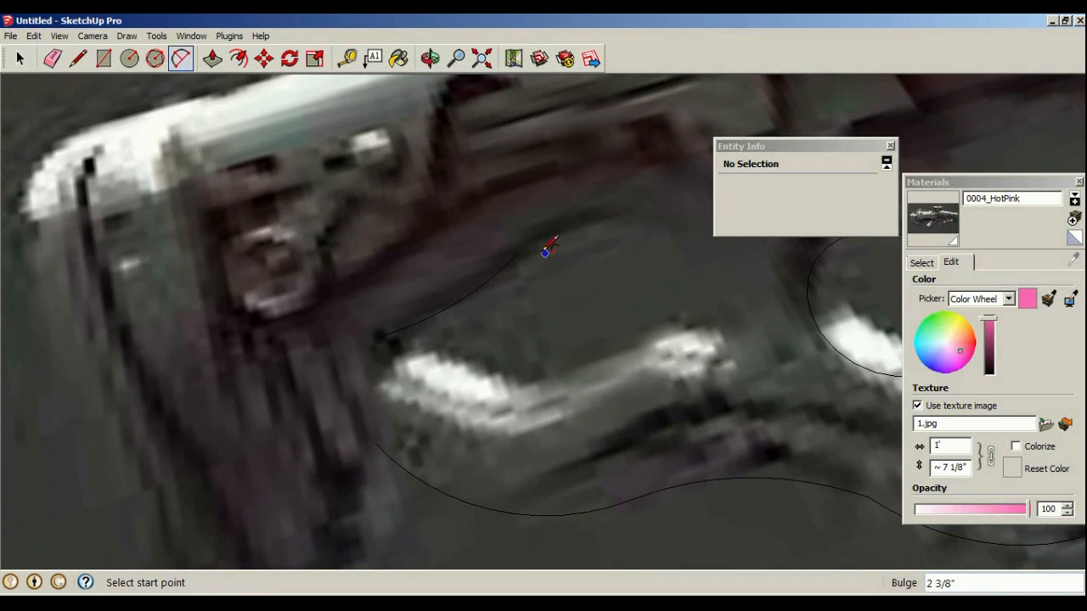
Continue the opening's outline with two connected arcs over its top and down around its front end
left_click(515, 254)
left_click(669, 229)
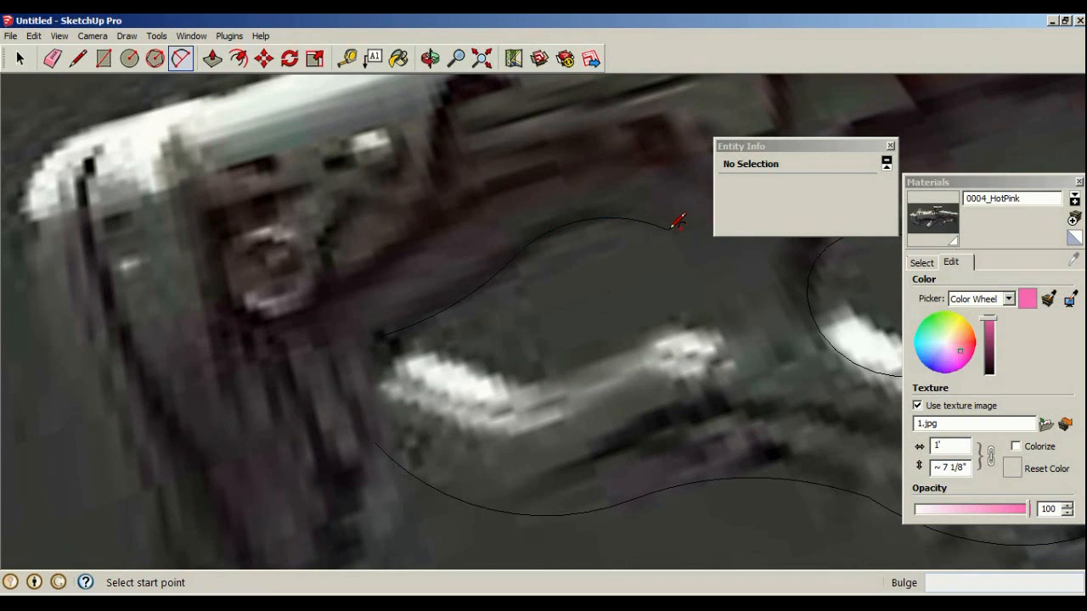
left_click(668, 229)
left_click(729, 353)
left_click(750, 316)
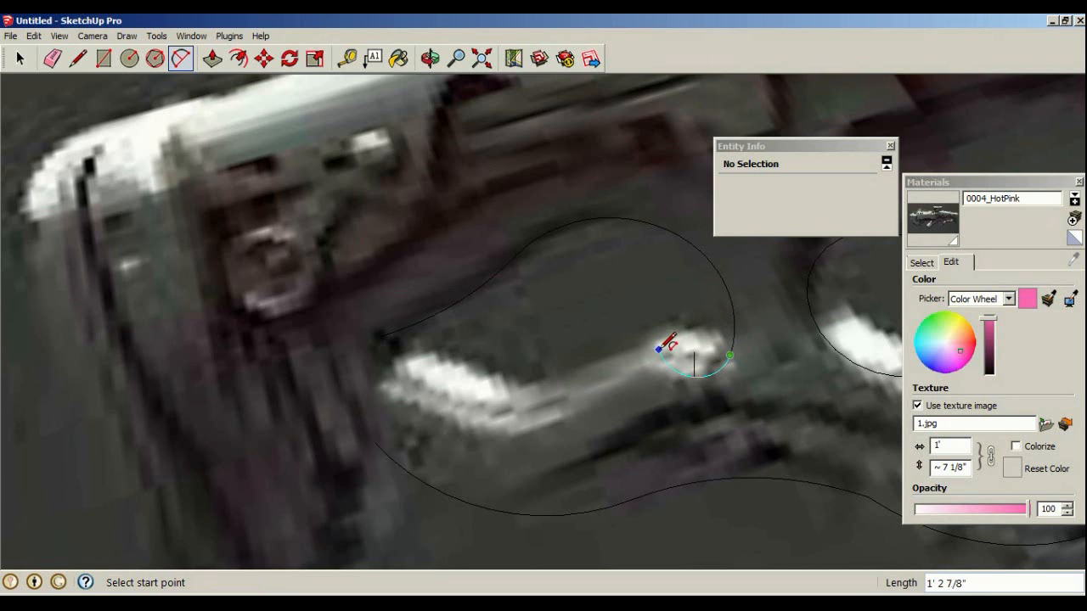
Trace the opening's lower edge with two connected arcs and close its outline with a small arc around the rear end
left_click(597, 379)
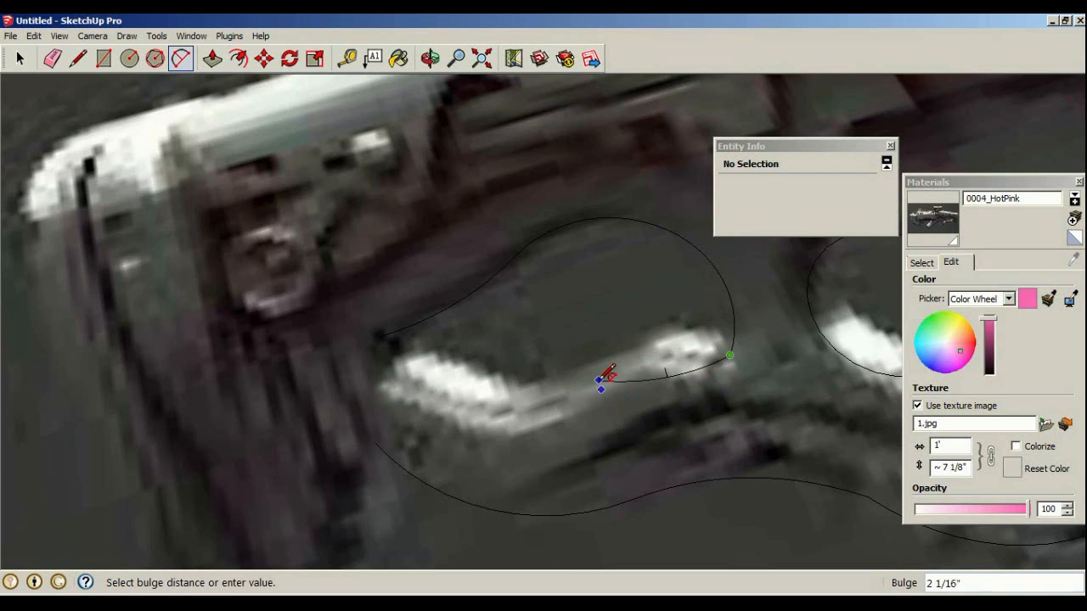
middle_click_drag(654, 388, 721, 360)
left_click(685, 323)
left_click(621, 346)
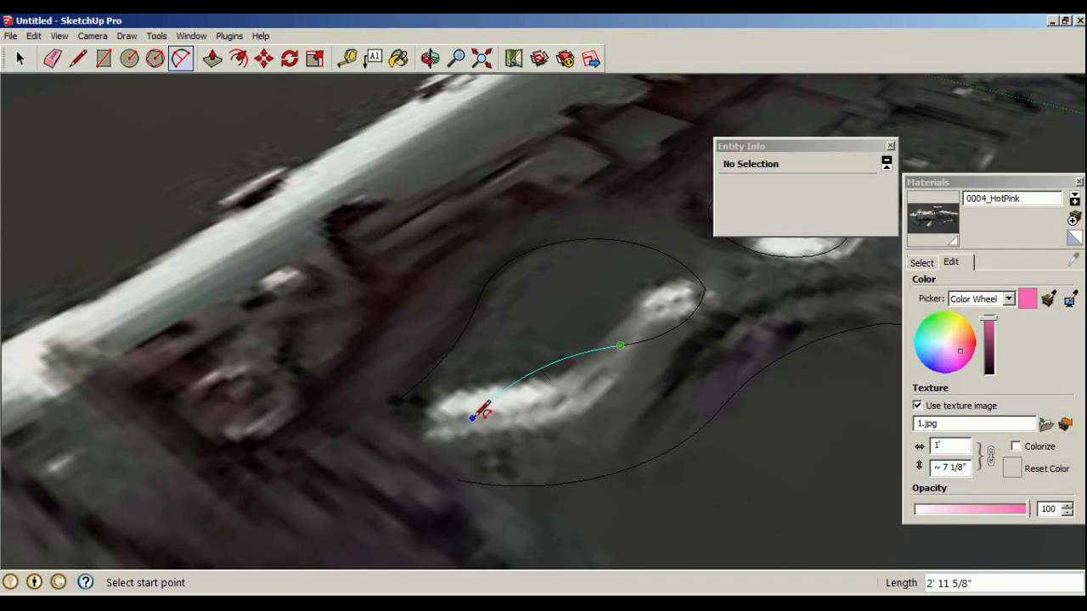
left_click(476, 415)
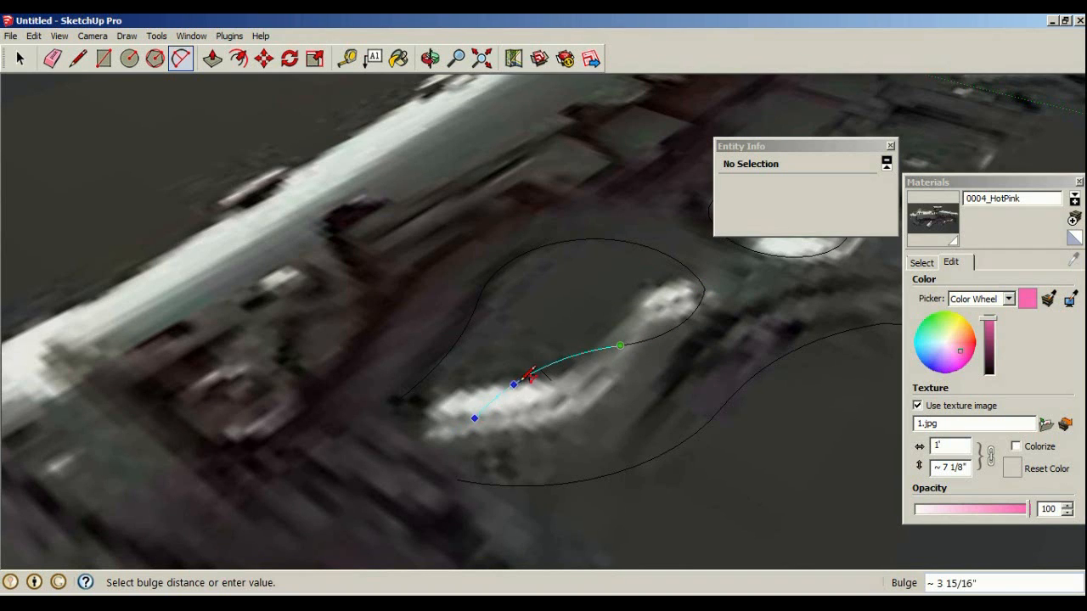
left_click(478, 412)
left_click(474, 417)
left_click(397, 401)
left_click(416, 420)
Draw connected lines from the underside outline's rear end up beside the butt, forward along the body's top, and down the grip's front
middle_click_drag(449, 377, 752, 441)
scroll(752, 440, "up", 2)
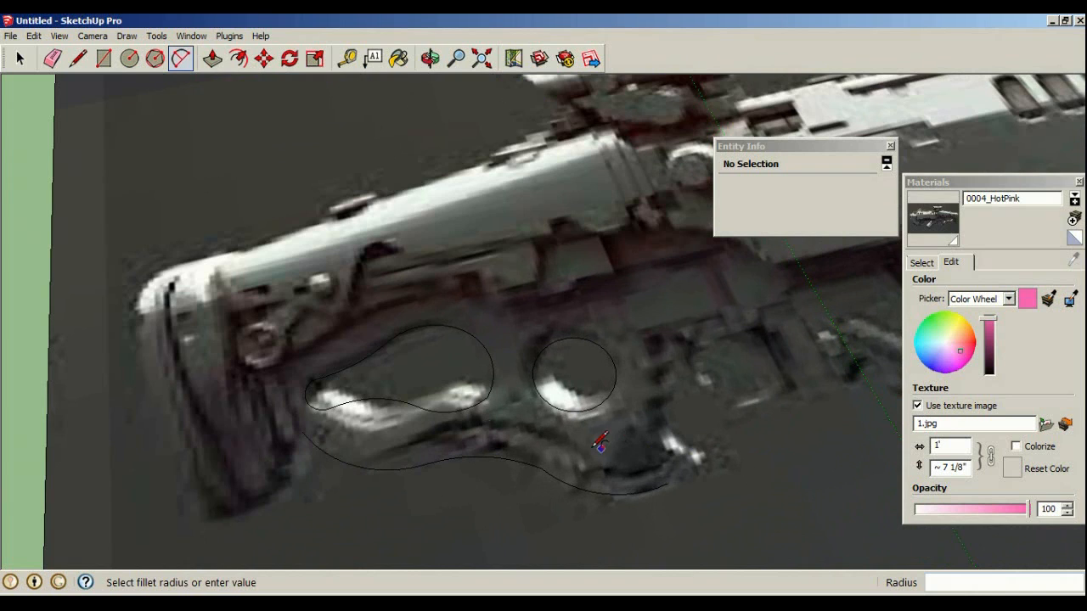
left_click(77, 58)
scroll(261, 427, "up", 2)
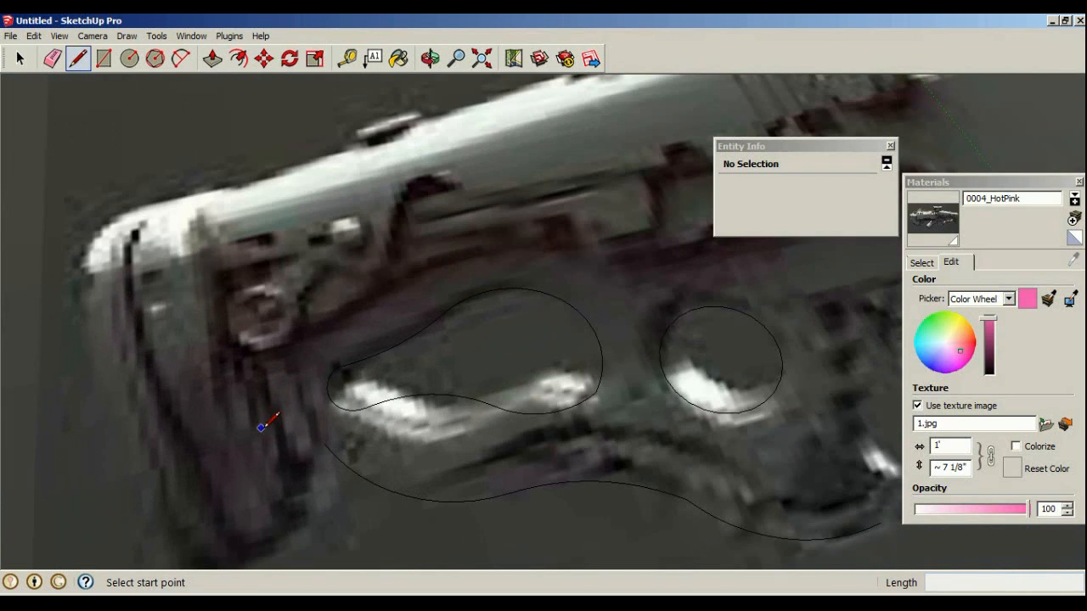
left_click(324, 442)
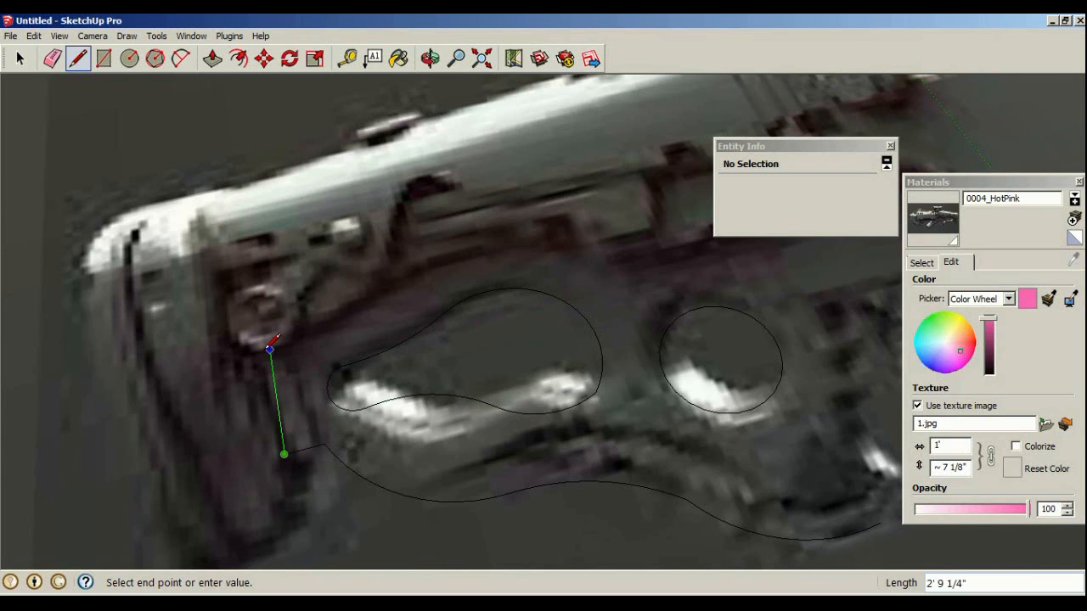
left_click(269, 348)
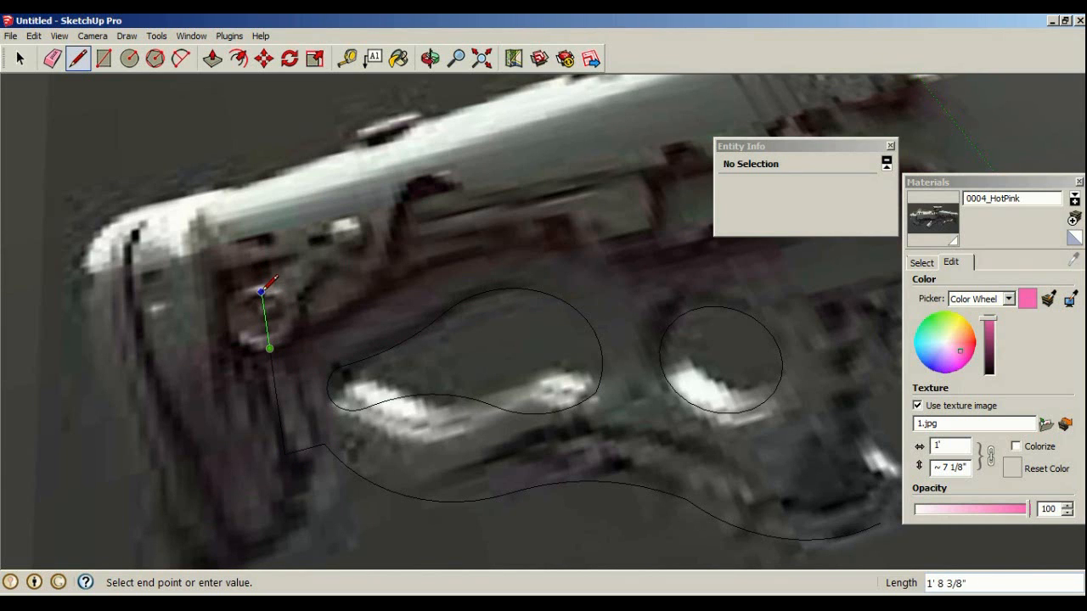
left_click(568, 218)
middle_click_drag(569, 219, 707, 286)
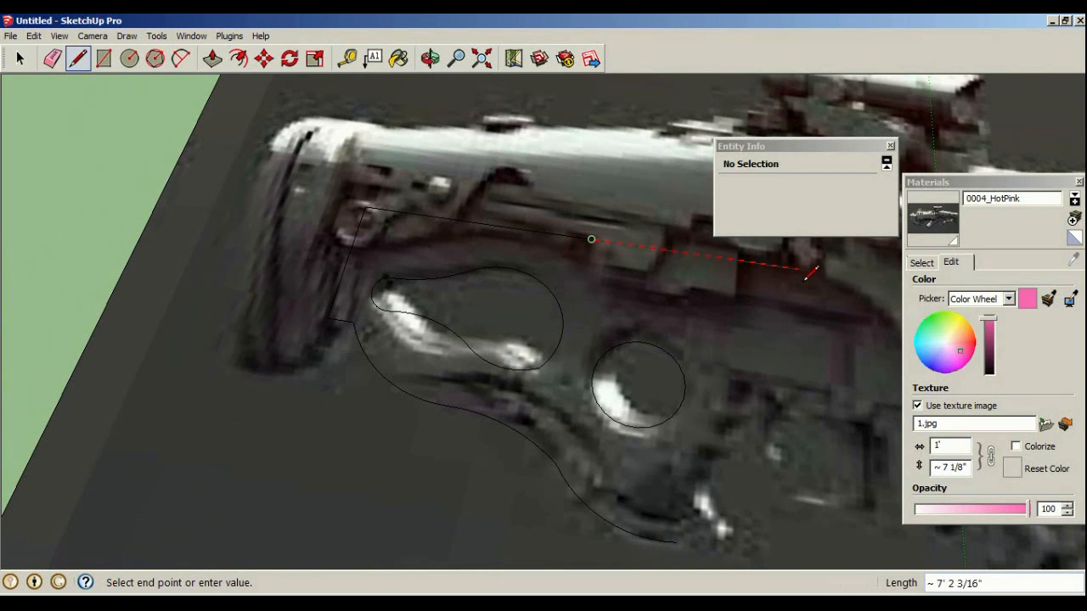
left_click(807, 273)
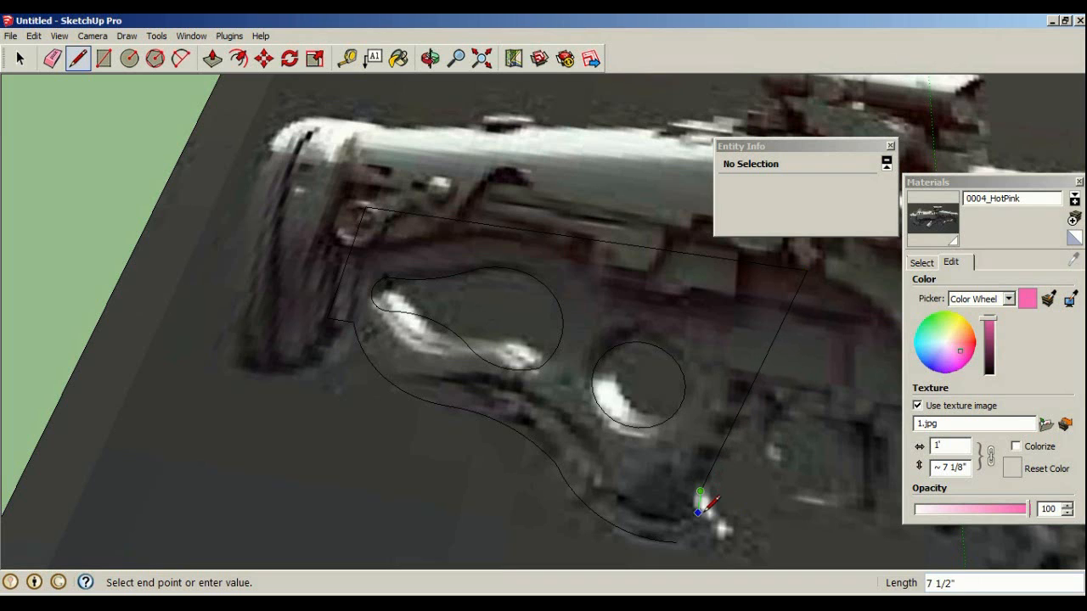
Close the outline with an arc around the grip's lower tip, bulging about 8 1/4"
left_click(180, 57)
left_click(677, 541)
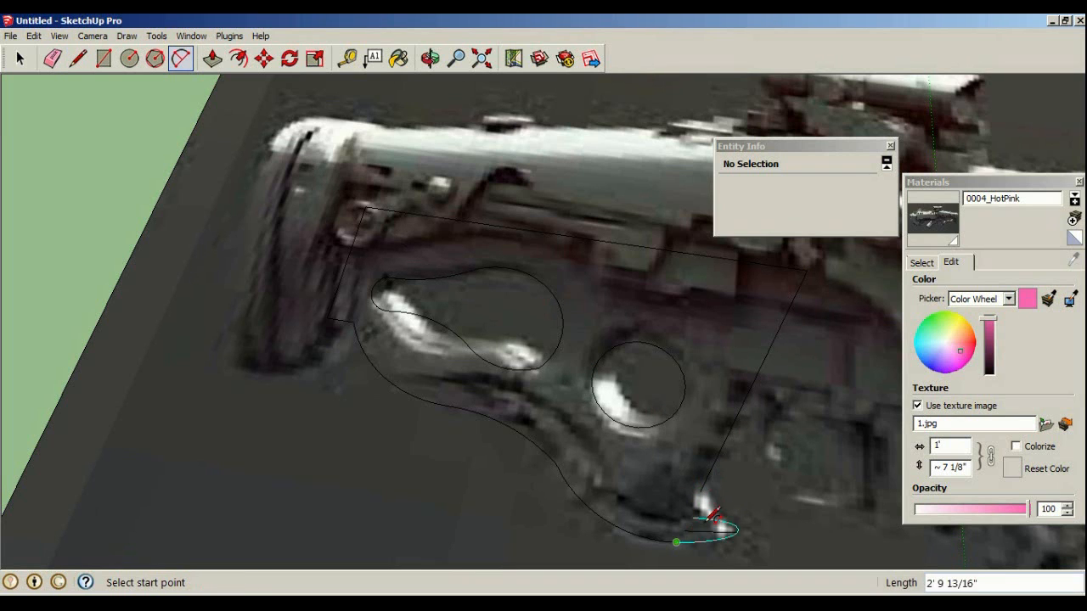
scroll(735, 514, "up", 2)
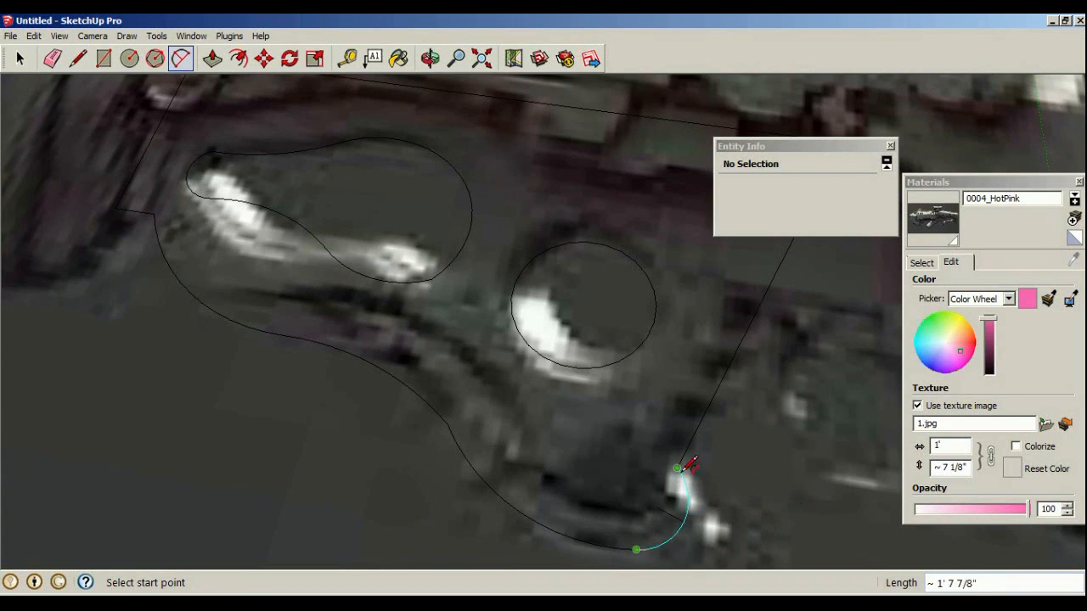
left_click(676, 468)
left_click(709, 507)
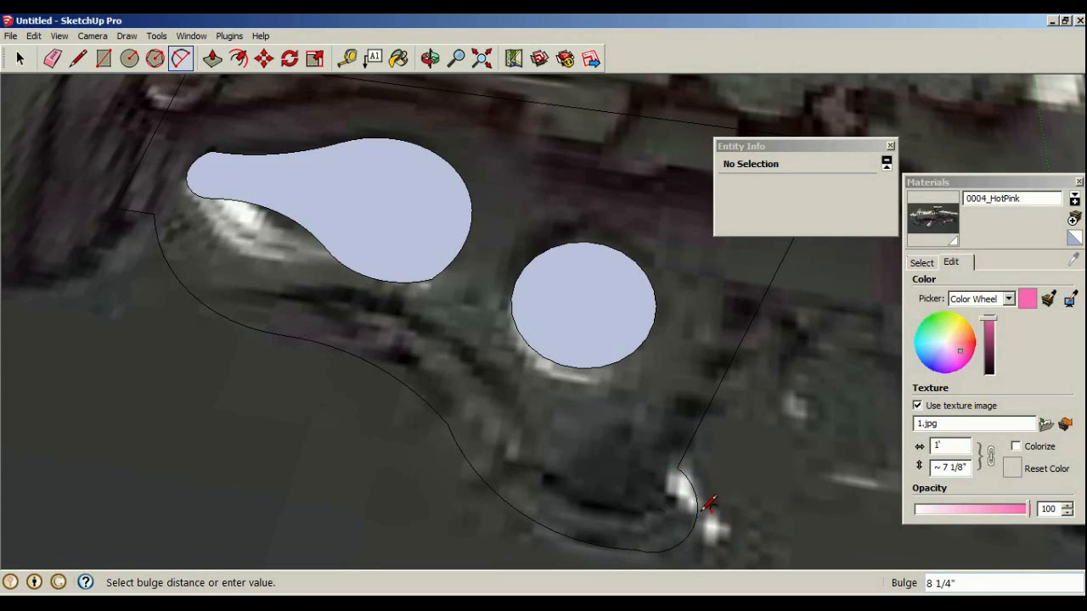
Draw the lowest finger-groove arc on the grip's front edge just above the tip, with a bulge of about 2 3/8"
scroll(626, 365, "down", 4)
scroll(562, 269, "up", 2)
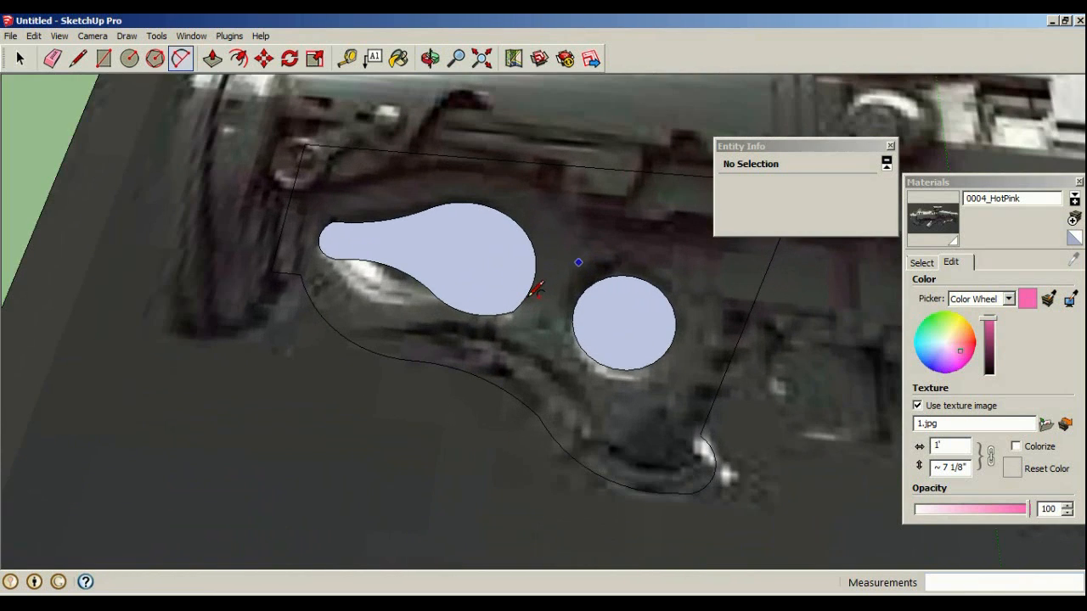
middle_click_drag(414, 218, 544, 348)
scroll(767, 388, "up", 3)
middle_click_drag(766, 393, 735, 411)
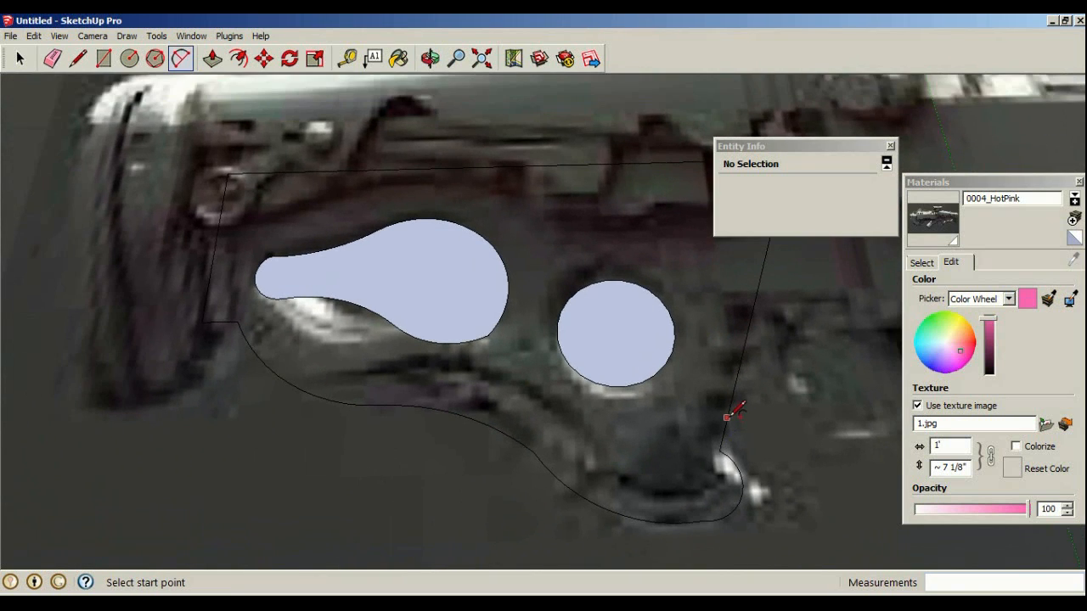
scroll(730, 429, "up", 2)
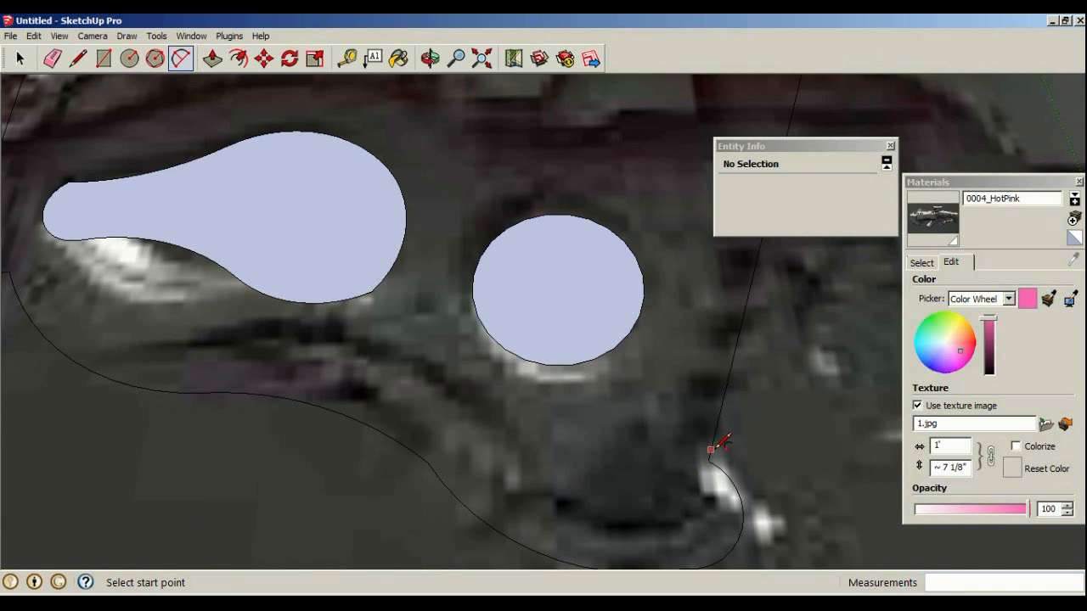
left_click(708, 461)
left_click(703, 424)
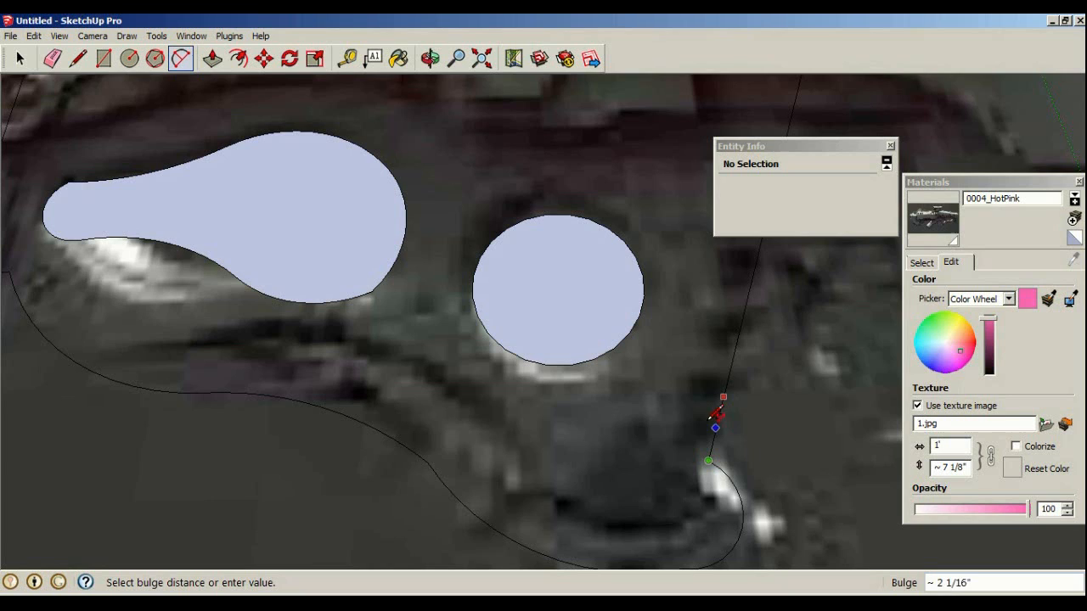
left_click(714, 411)
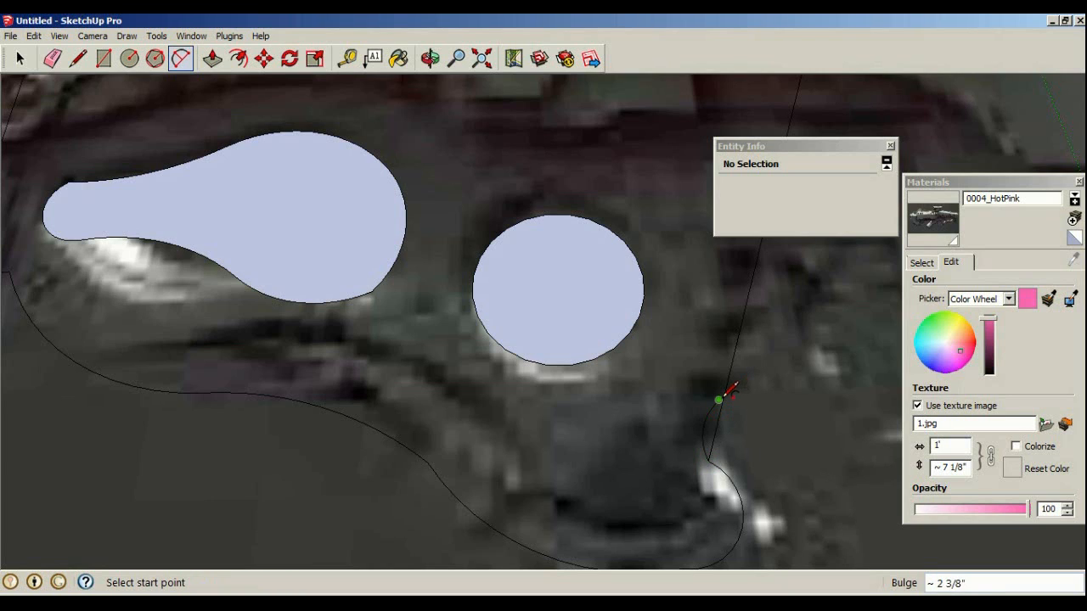
Try to draw a second finger-groove arc further up the grip's slanted front line
left_click(730, 371)
left_click(743, 315)
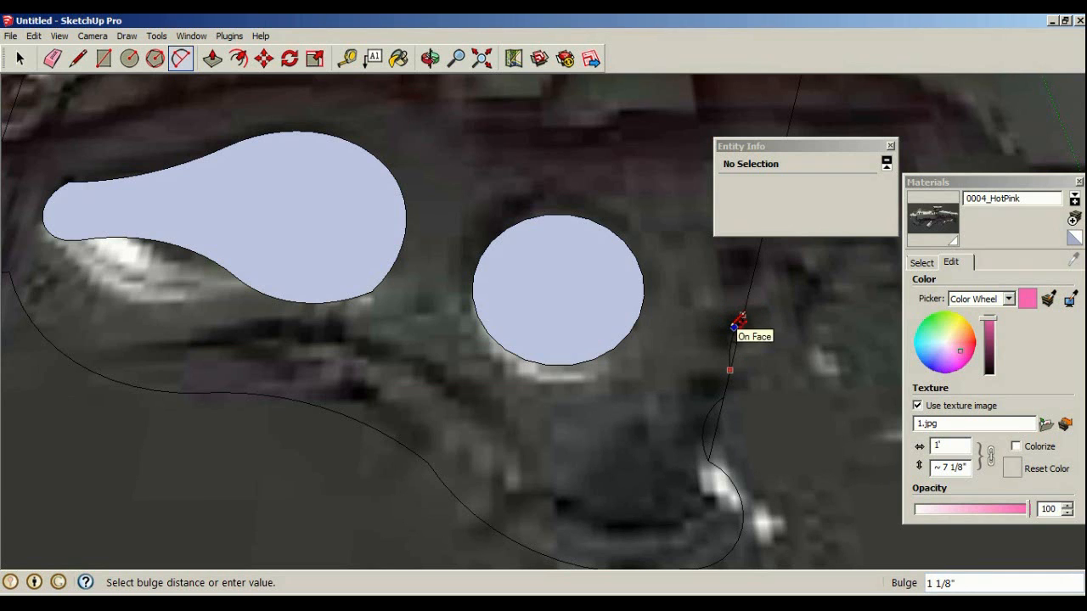
middle_click_drag(731, 323, 636, 380)
scroll(633, 319, "down", 3)
scroll(811, 291, "up", 2)
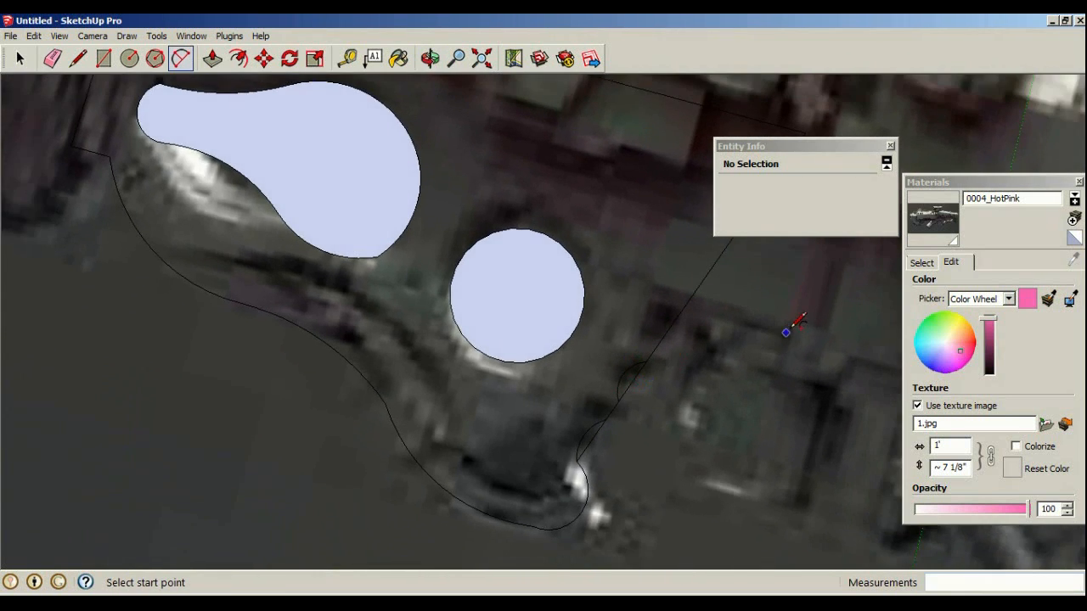
Draw two more finger-groove arcs up the grip's front edge, the upper one bulging about 2 1/2"
scroll(793, 327, "up", 2)
left_click(531, 438)
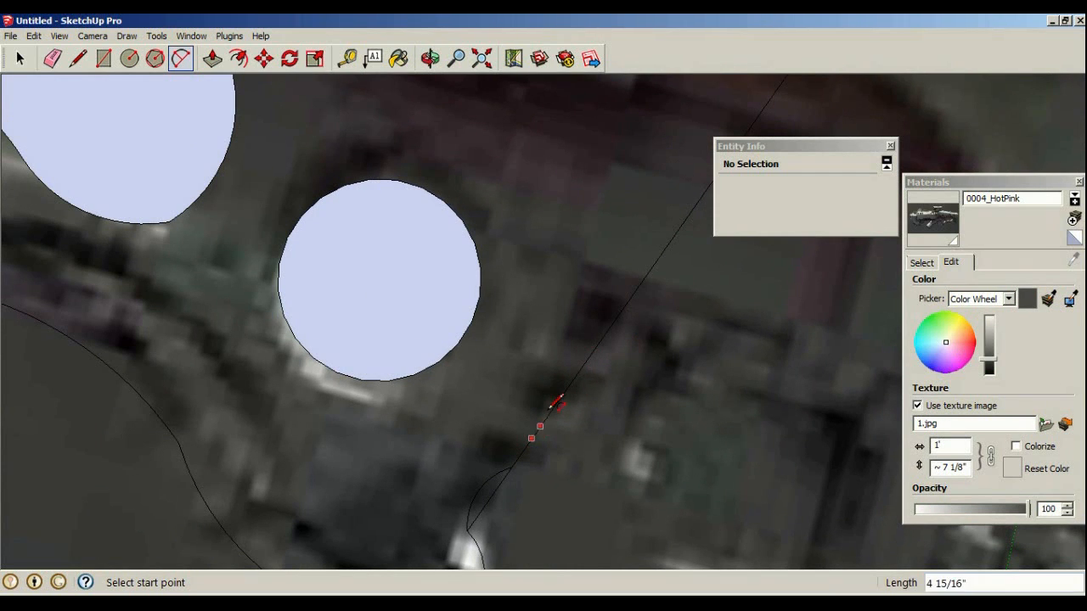
left_click(574, 377)
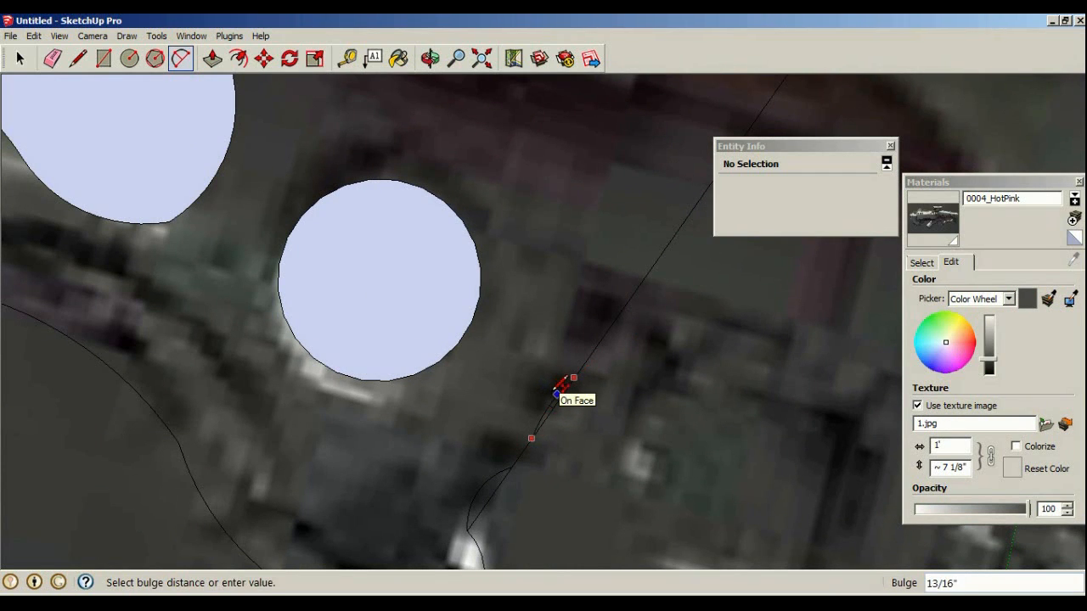
left_click(553, 382)
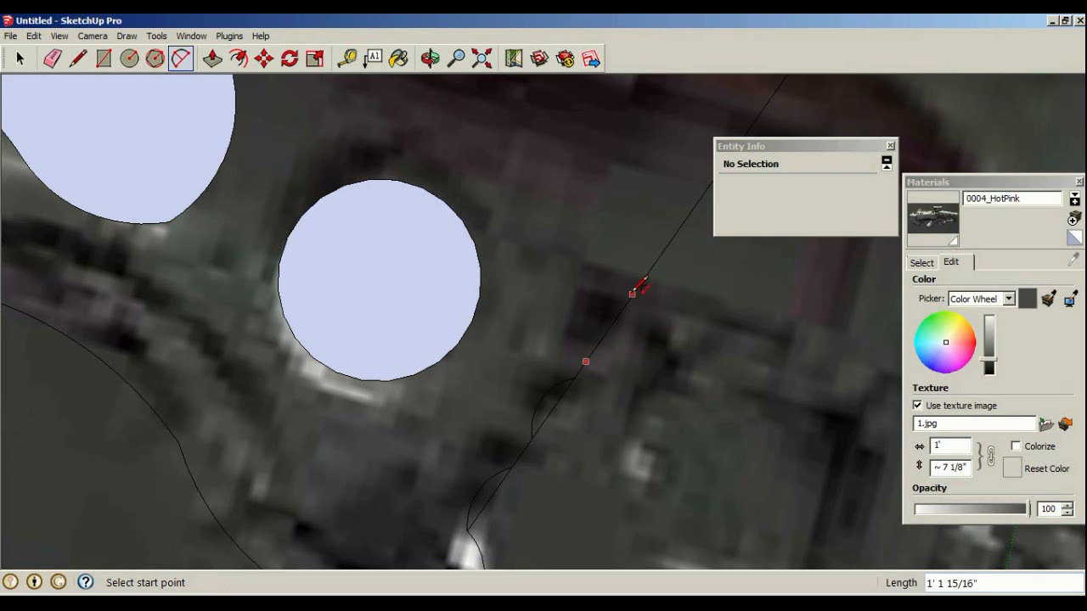
left_click(625, 304)
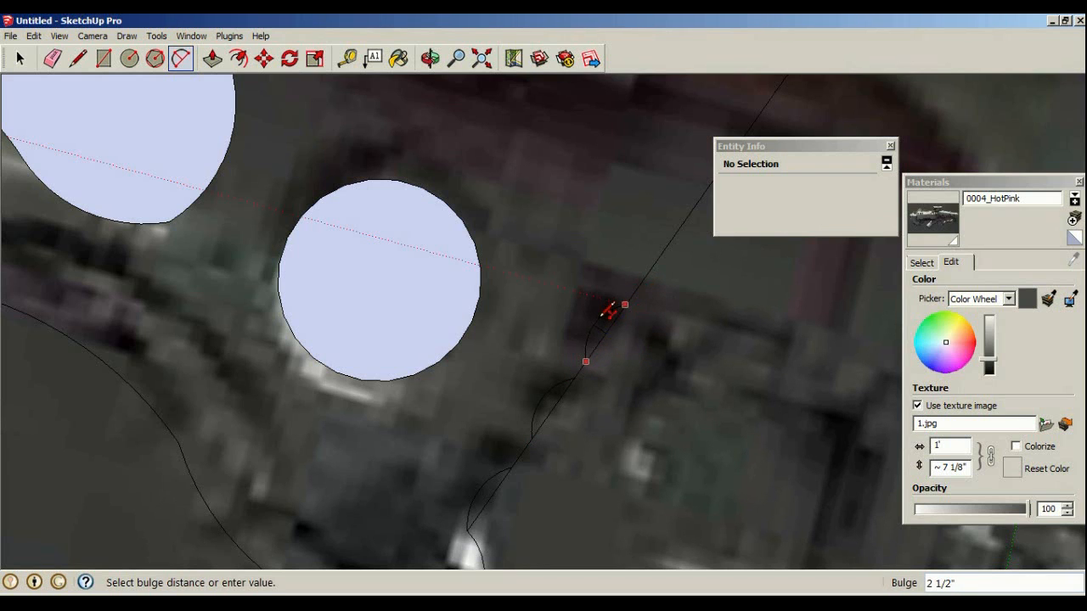
left_click(606, 311)
Draw connected lines forward from the grip's front edge, stepping down and back up along the body's underside above the trigger area
mouse_move(578, 284)
middle_mouse_down()
mouse_move(570, 274)
mouse_move(563, 298)
mouse_move(610, 244)
mouse_move(665, 223)
mouse_move(639, 255)
mouse_move(567, 295)
middle_mouse_up()
scroll(571, 294, "down", 3)
mouse_move(630, 270)
middle_mouse_down()
mouse_move(711, 201)
mouse_move(575, 246)
mouse_move(675, 259)
middle_mouse_up()
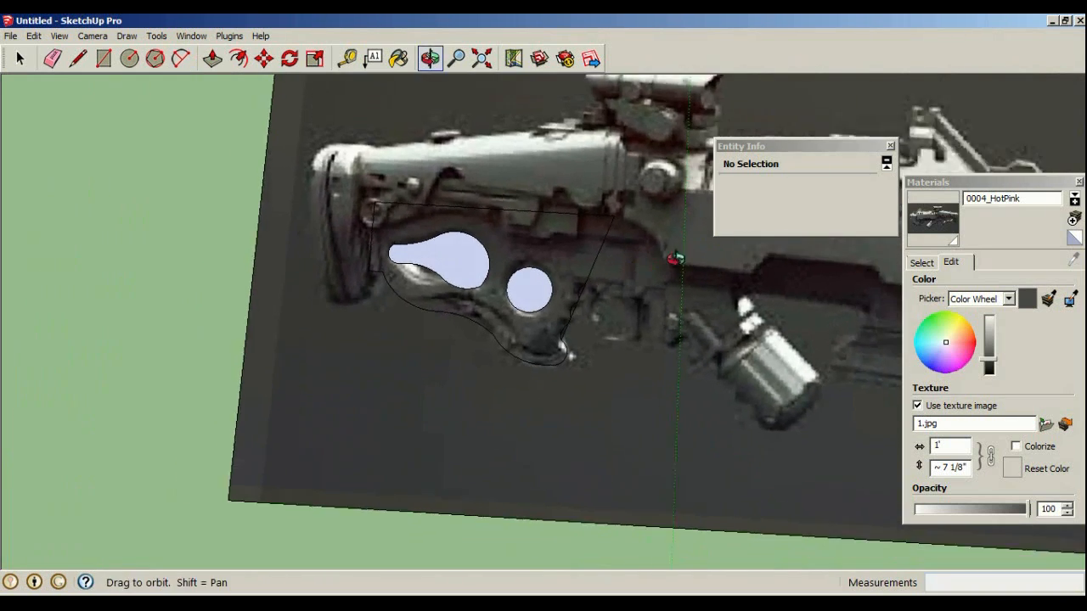
scroll(475, 236, "up", 3)
scroll(407, 249, "up", 3)
left_click(77, 58)
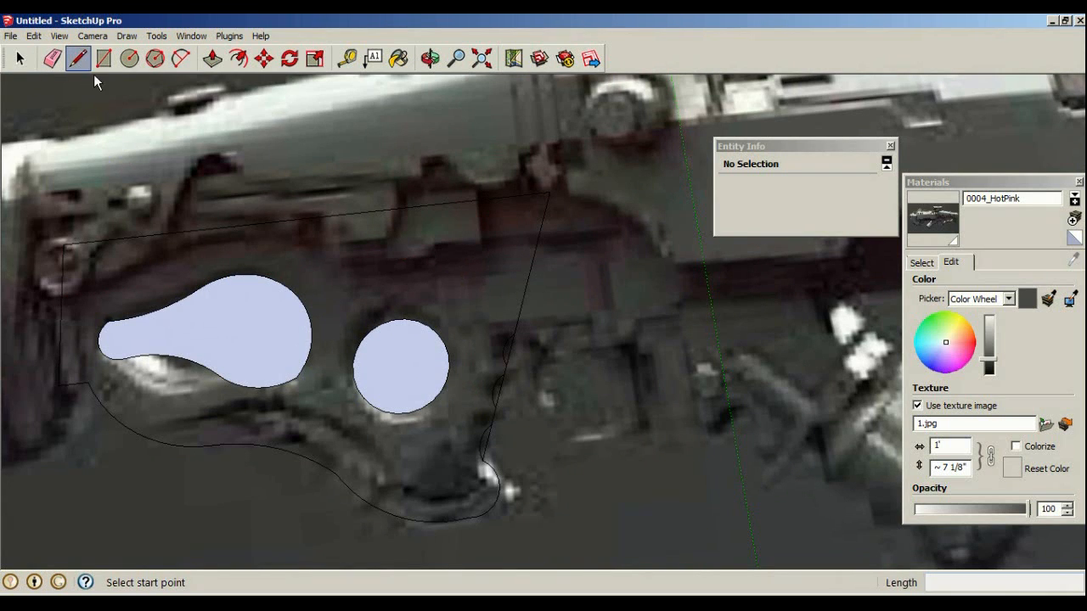
left_click(517, 328)
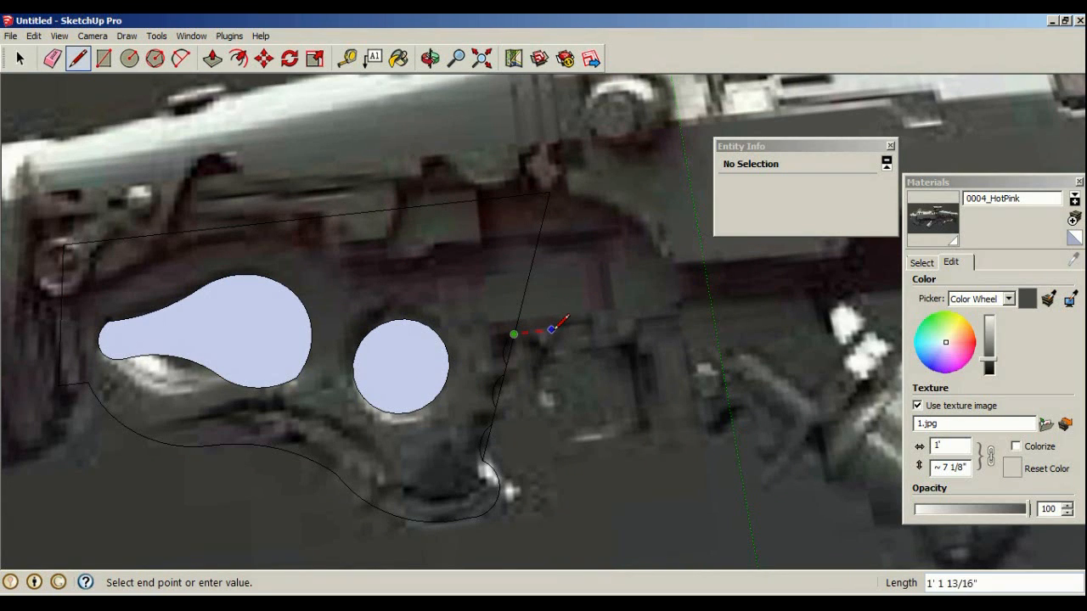
left_click(628, 344)
left_click(626, 321)
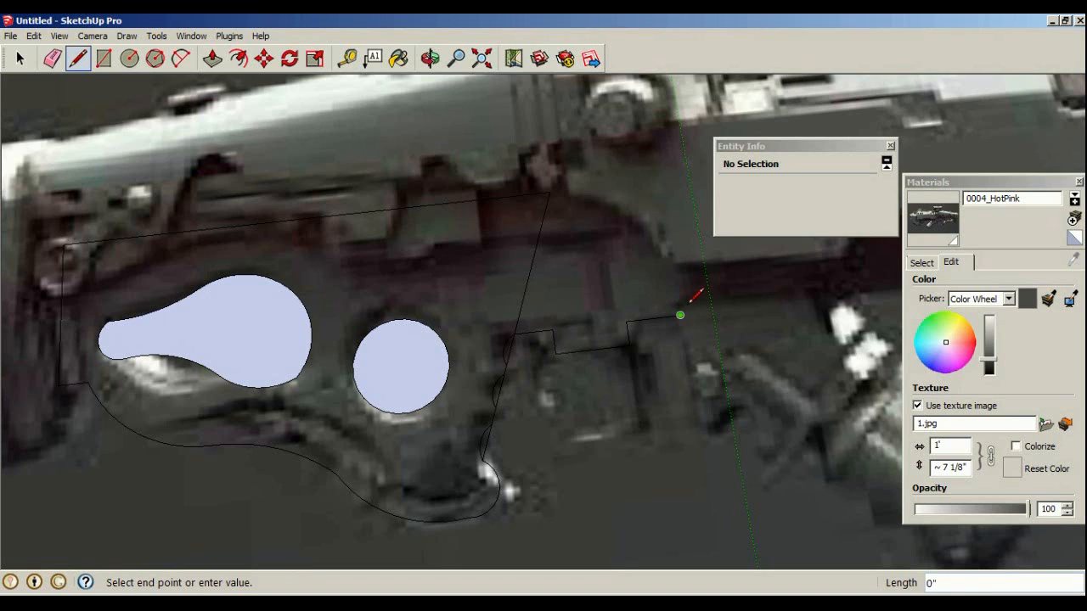
Round the body's front end with an arc and close the outline with lines up and back to the existing top corner
left_click(181, 58)
left_click(680, 315)
left_click(669, 247)
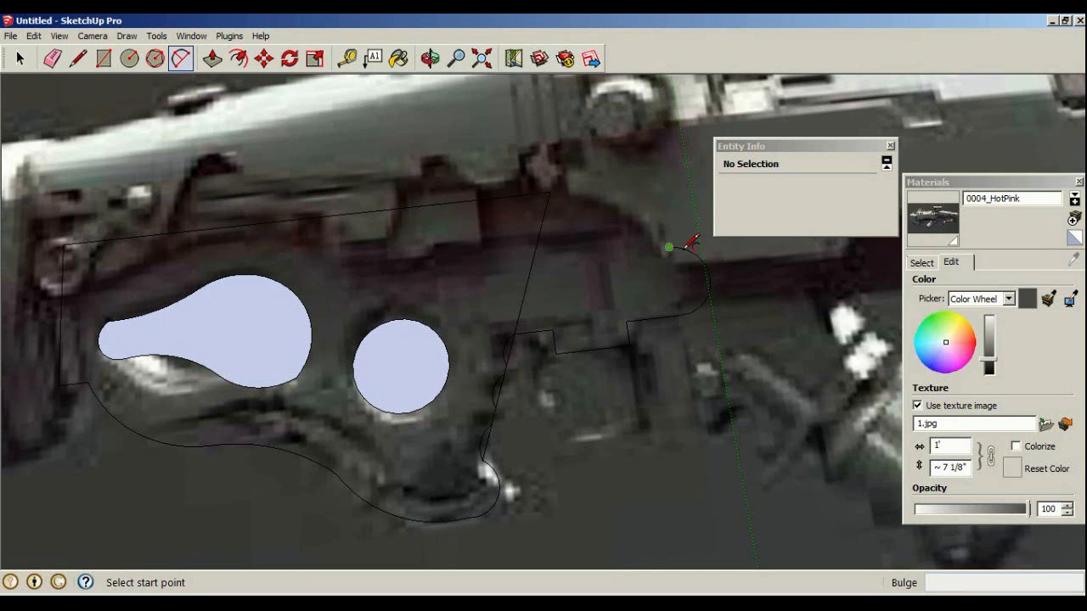
left_click(77, 57)
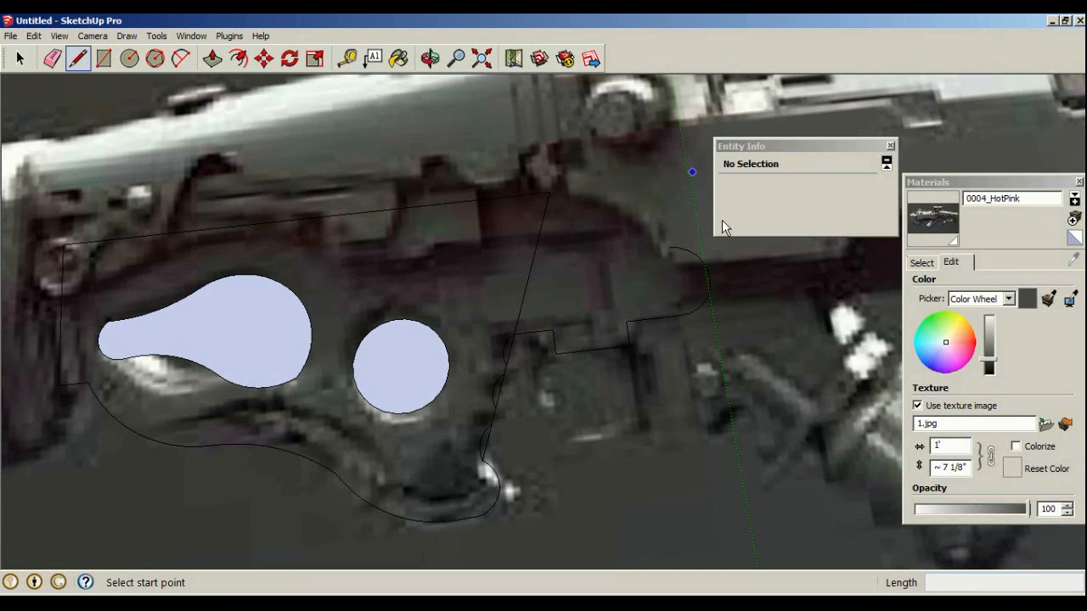
left_click(677, 248)
left_click(668, 182)
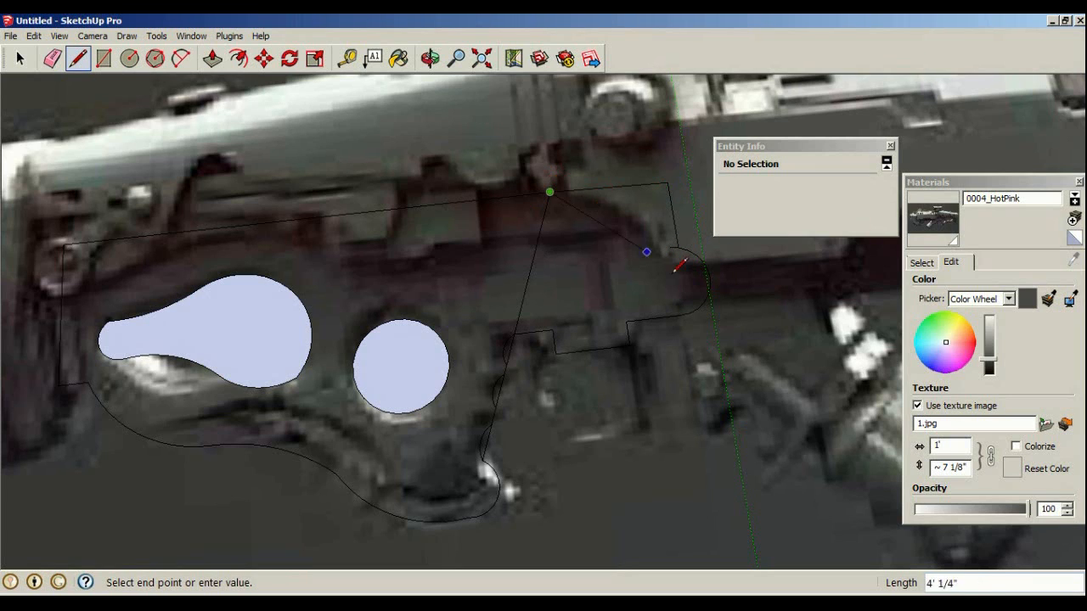
Delete the straight slanted line segments dividing the body and running along the grip's front, keeping the finger-groove arcs
left_click(19, 58)
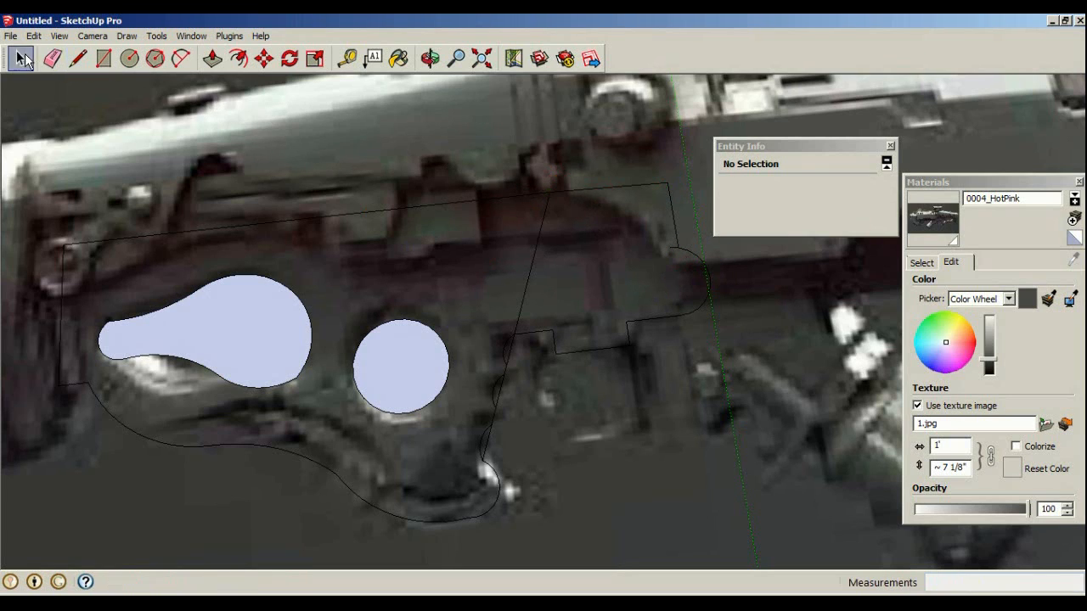
left_click(531, 281)
left_click(583, 341)
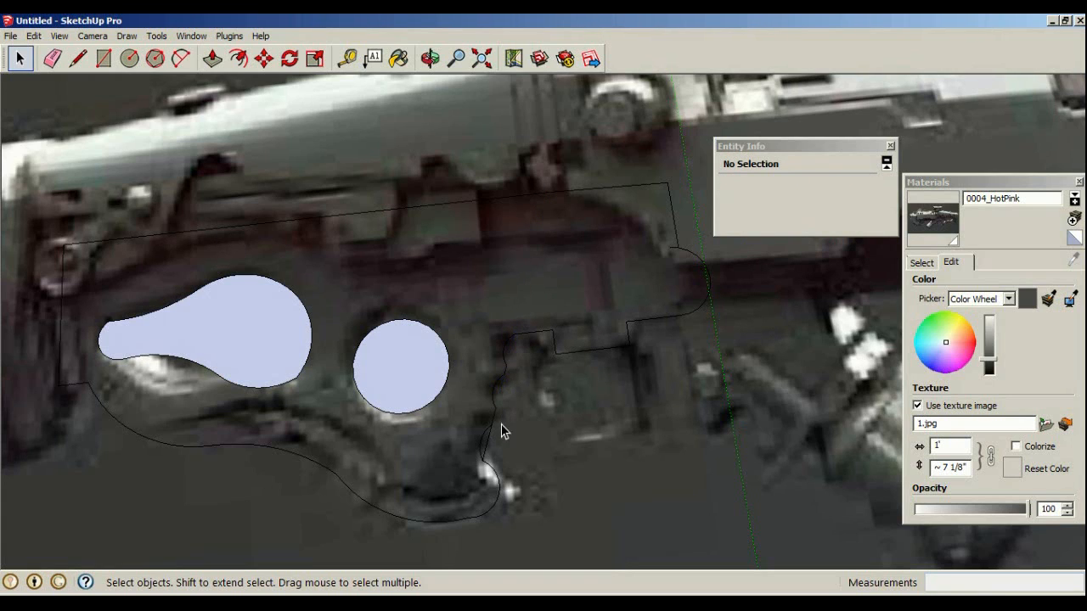
Round both lower corners of the downward step on the body's underside with small arcs
middle_click_drag(494, 454, 626, 333)
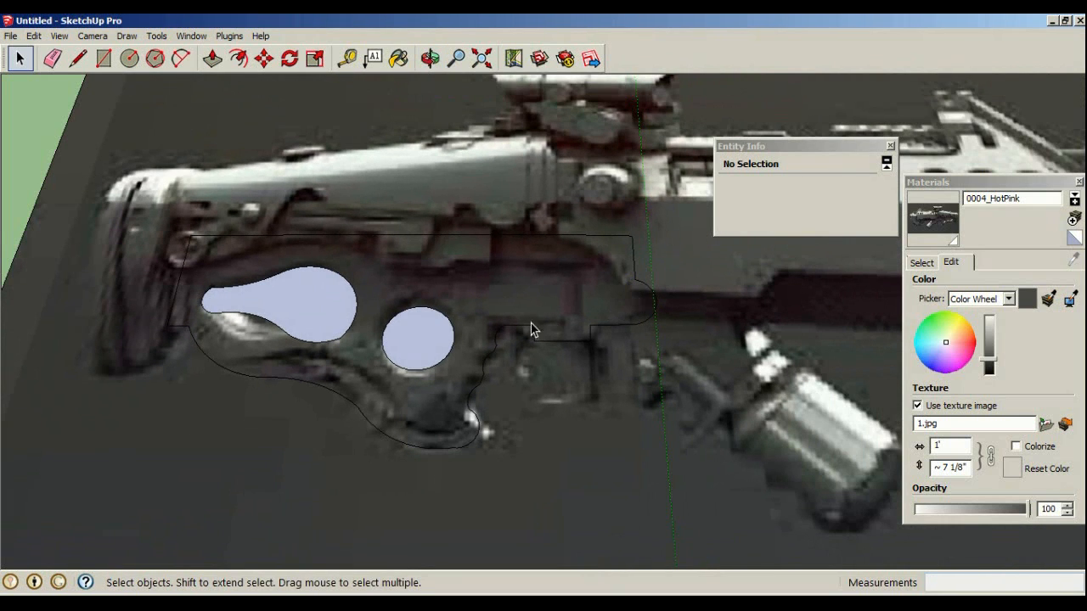
scroll(515, 447, "down", 4)
scroll(516, 346, "up", 8)
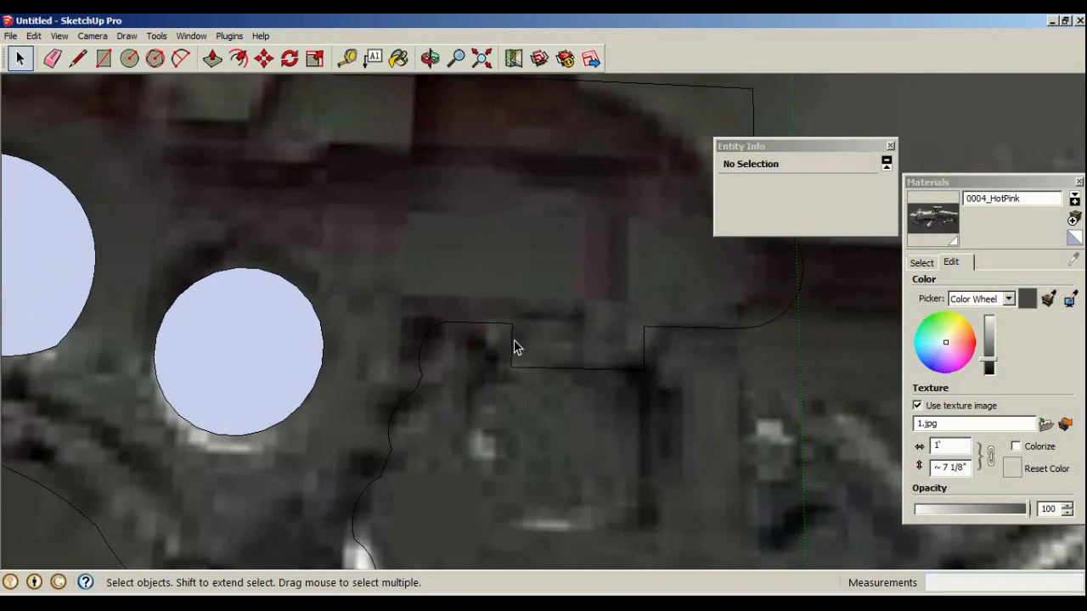
left_click(180, 57)
scroll(399, 229, "up", 2)
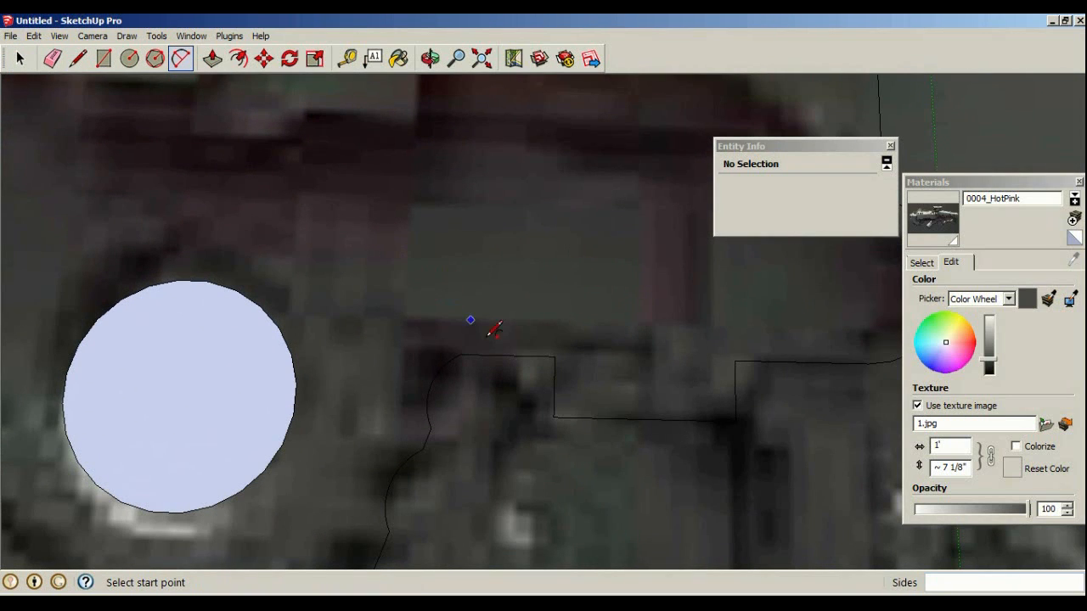
left_click(554, 387)
left_click(584, 414)
key("Escape")
left_click(735, 390)
left_click(704, 420)
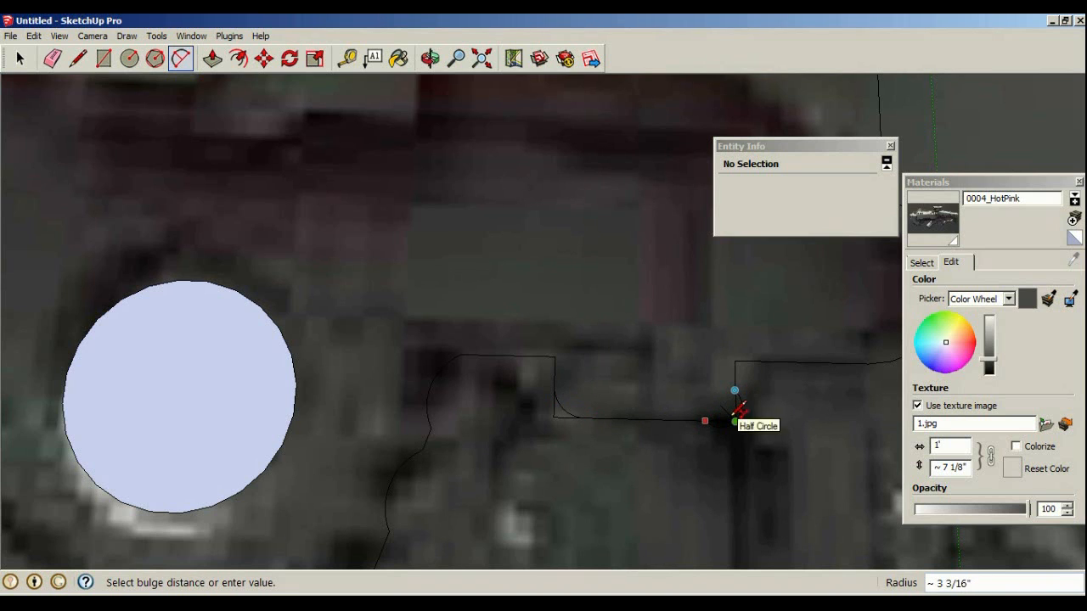
scroll(739, 410, "up", 3)
mouse_move(740, 400)
middle_mouse_down()
mouse_move(713, 388)
mouse_move(737, 389)
middle_mouse_up()
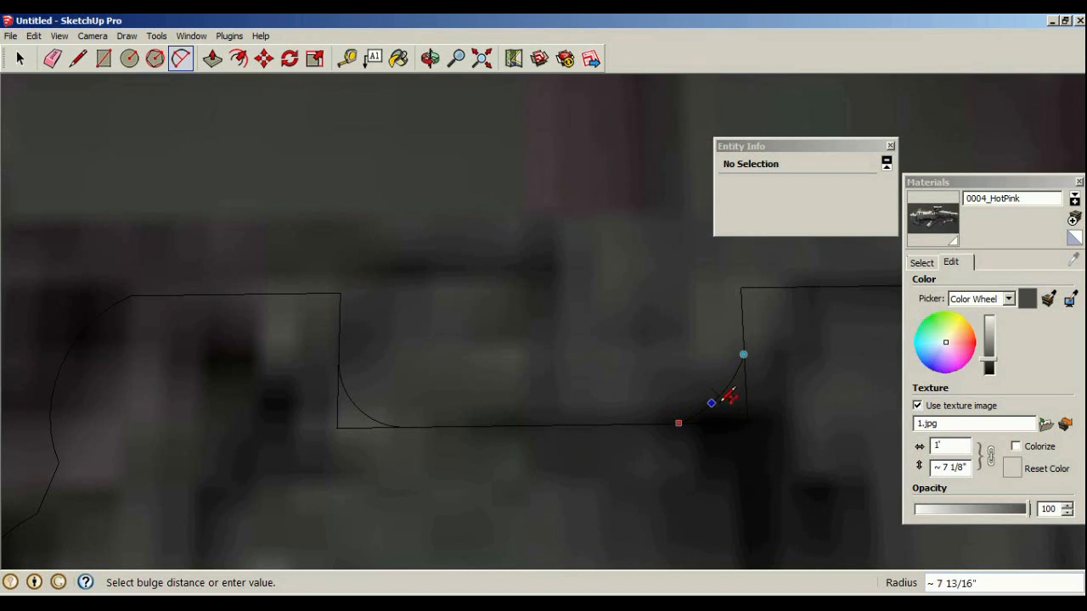
middle_click_drag(729, 397, 767, 412)
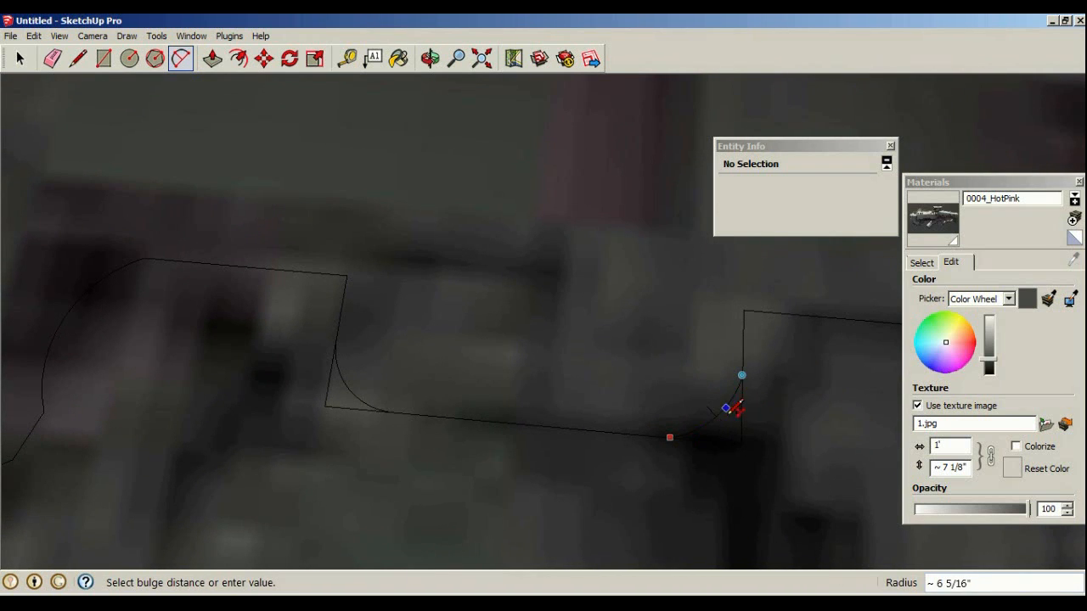
left_click(727, 414)
middle_click_drag(728, 413, 626, 332)
Delete the leftover square corner lines outside the two new arcs on the underside step
left_click(20, 58)
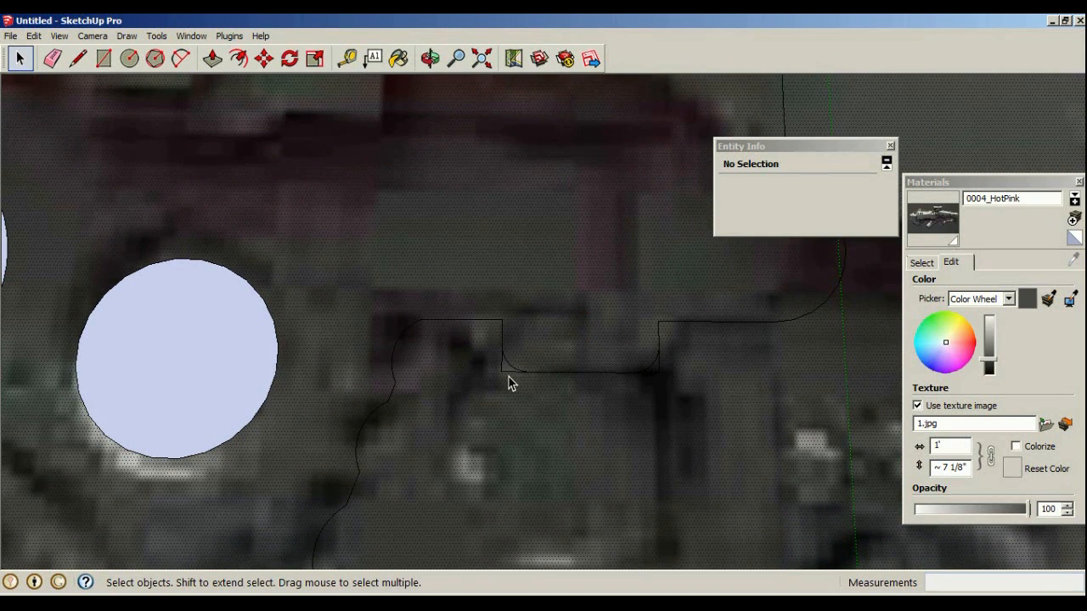
left_click(508, 375)
left_click(505, 372)
key("Delete")
left_click(504, 374)
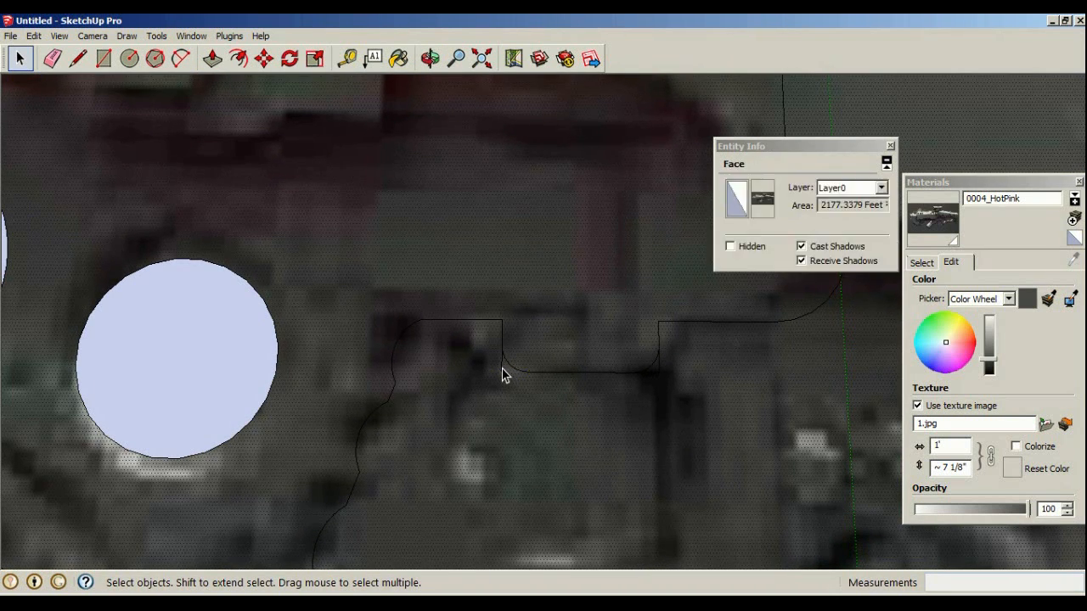
left_click(658, 379)
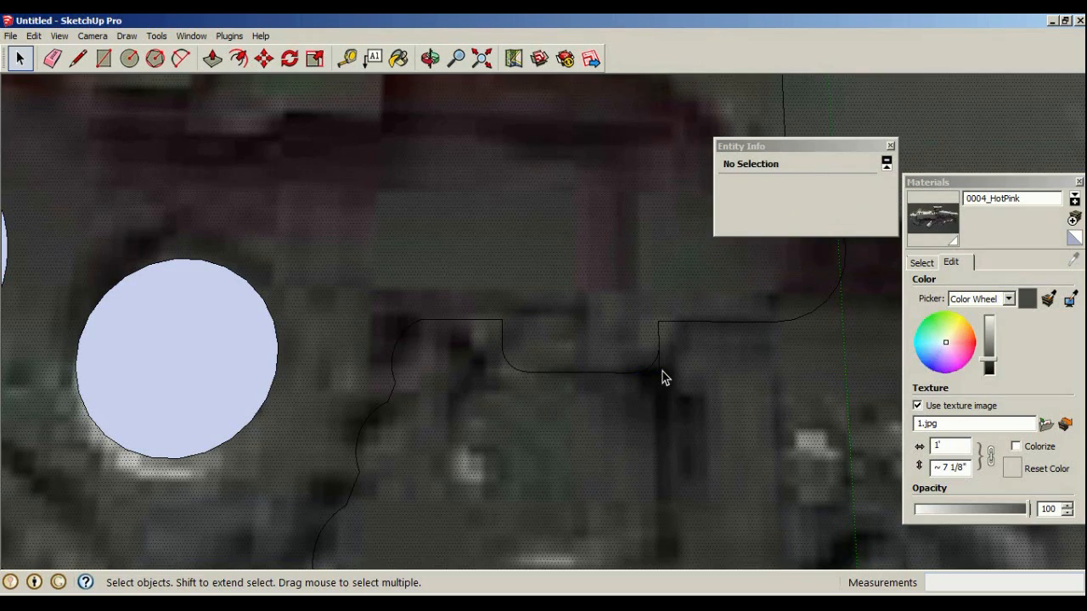
left_click(663, 375)
scroll(613, 379, "down", 2)
scroll(612, 379, "down", 3)
Delete the faces filling the round grip hole and the teardrop-shaped stock hole
middle_click_drag(568, 411, 508, 370)
scroll(662, 337, "down", 2)
scroll(602, 339, "up", 3)
left_click(561, 341)
key("Delete")
left_click(437, 342)
key("Delete")
Delete the textured picture face around the traced body, keeping only the outlines
middle_click_drag(437, 342, 724, 171)
middle_click_drag(563, 315, 564, 248)
scroll(564, 248, "up", 2)
middle_click_drag(275, 325, 405, 444)
scroll(365, 348, "down", 3)
scroll(383, 360, "up", 2)
scroll(457, 411, "down", 4)
scroll(387, 371, "up", 3)
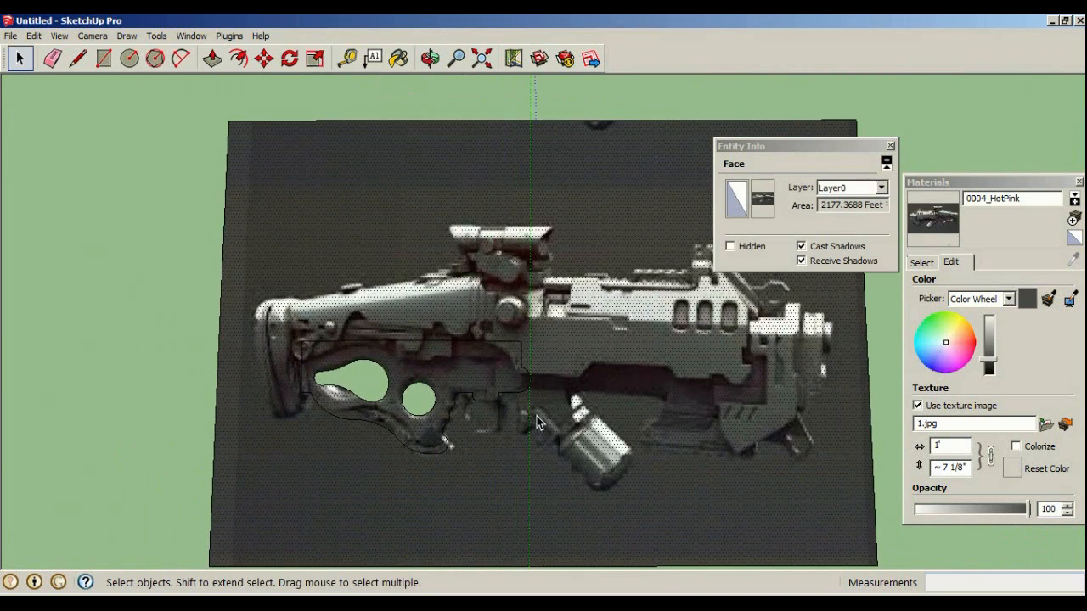
key("Delete")
middle_click_drag(383, 386, 522, 242)
middle_click_drag(314, 441, 188, 386)
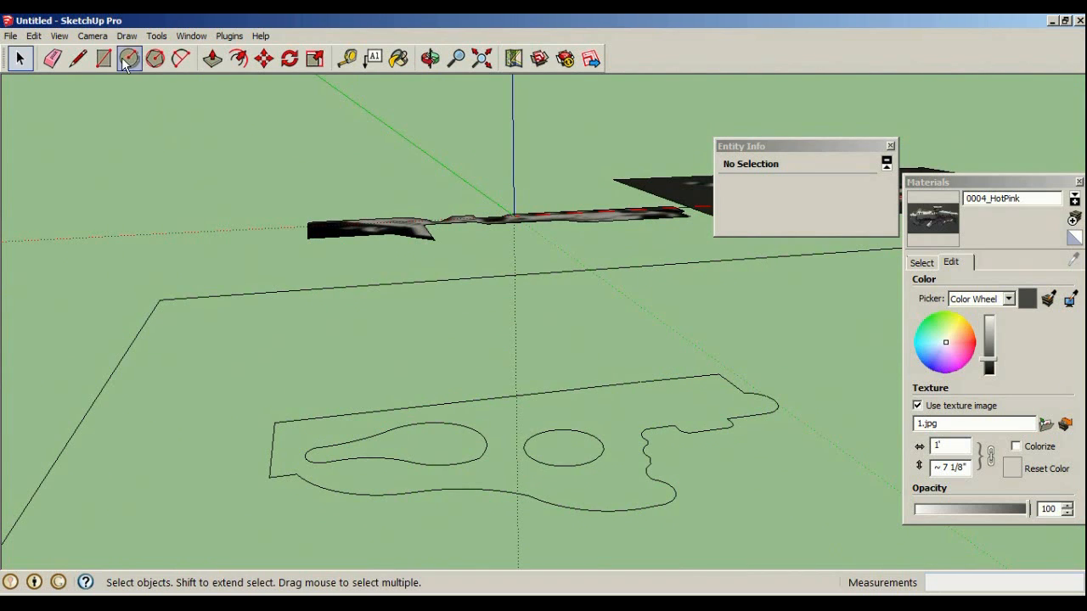
Draw a diagonal line about 5' 2 3/16" long across the body's rear upper corner and delete the faces it creates
left_click(78, 60)
middle_click_drag(357, 340, 285, 583)
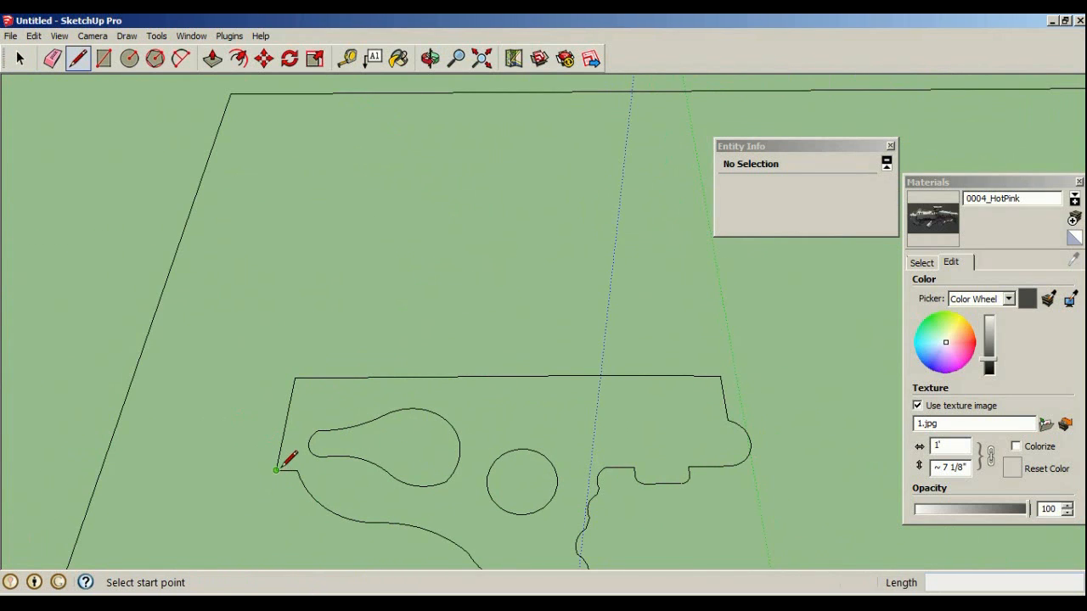
left_click(276, 470)
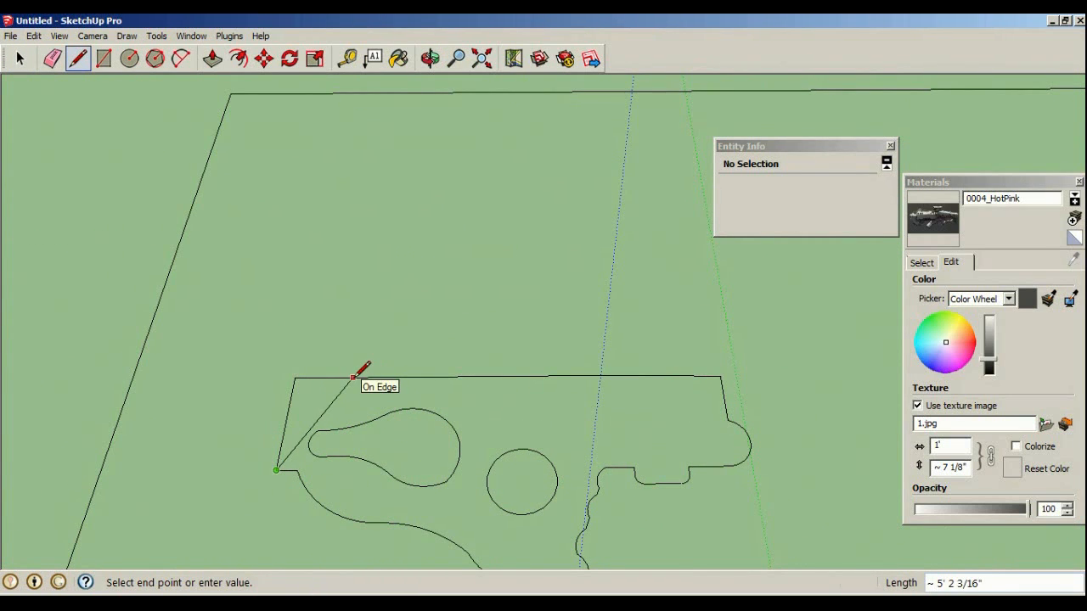
left_click(353, 377)
left_click(19, 57)
mouse_move(511, 325)
middle_mouse_down()
mouse_move(101, 333)
mouse_move(449, 306)
mouse_move(709, 416)
mouse_move(599, 449)
middle_mouse_up()
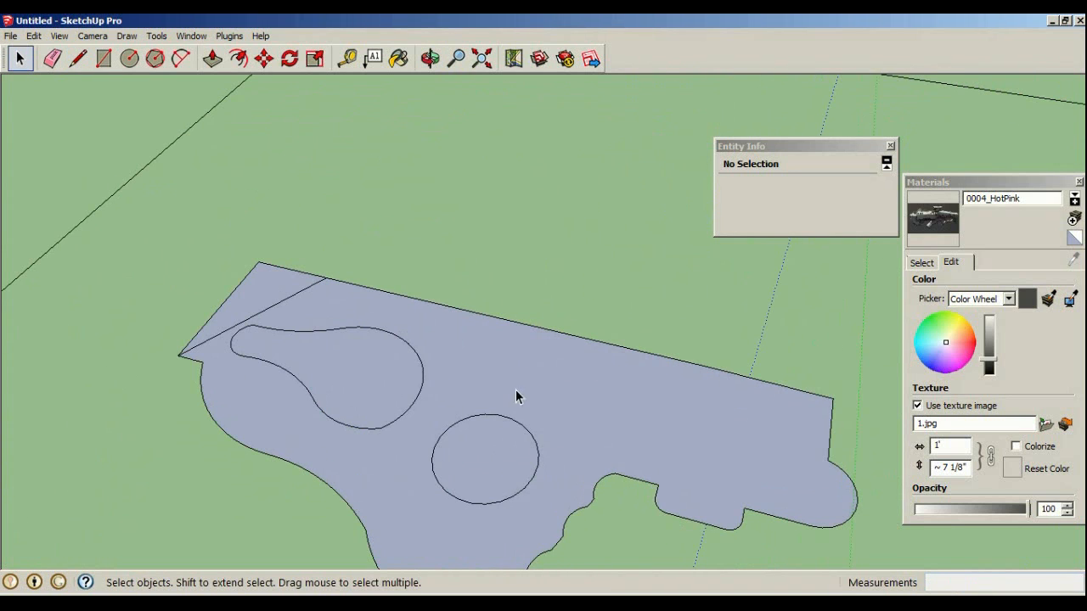
left_click(531, 372)
left_click(277, 298)
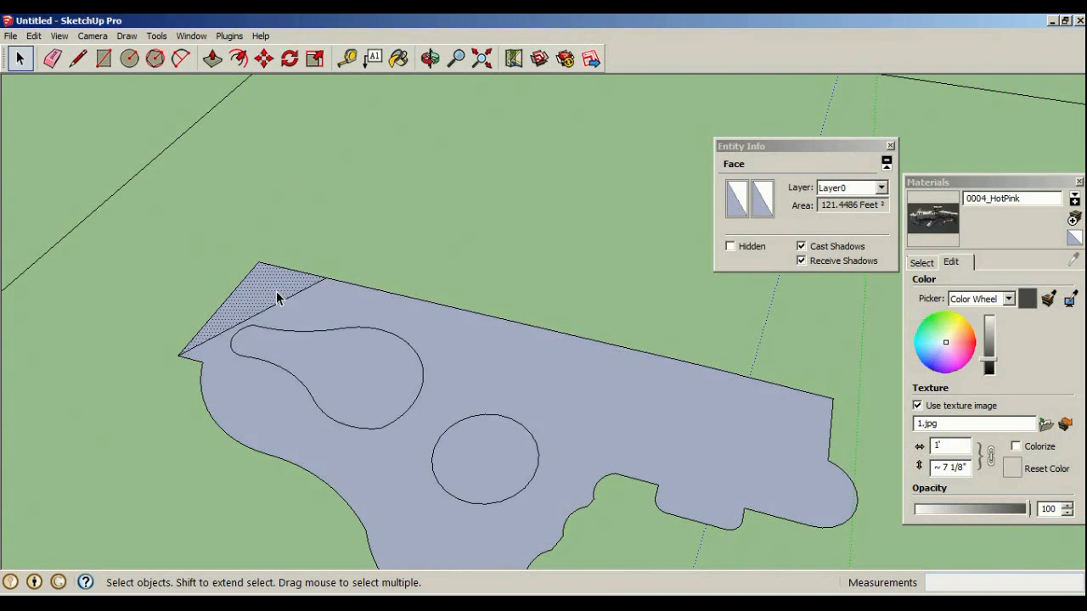
left_click(297, 310)
key("Delete")
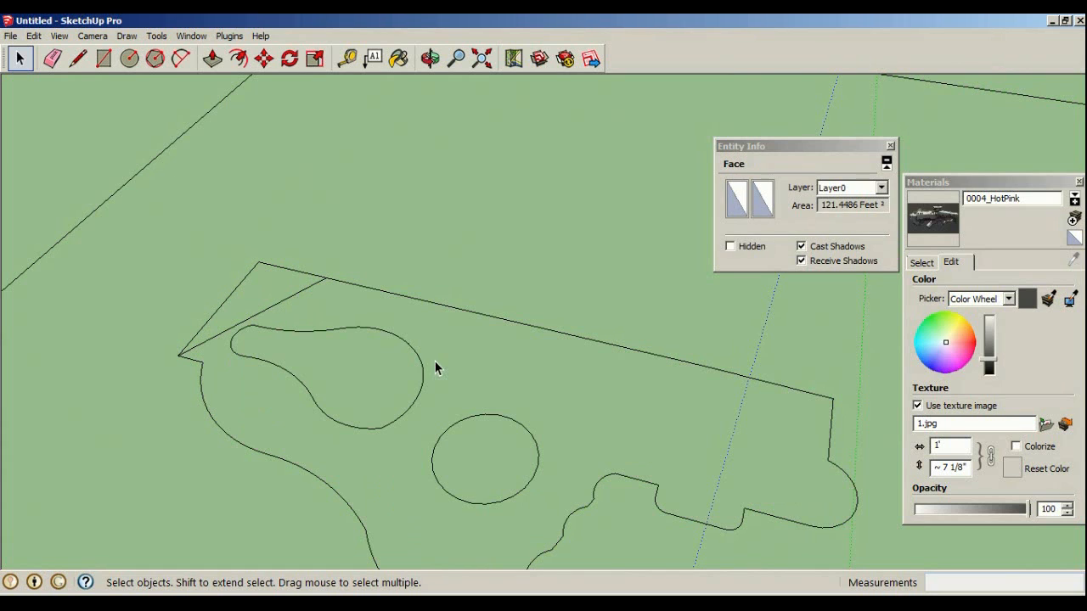
Draw a line from the grip's front edge to the body's top edge and clear the face inside the round hole
left_click(77, 57)
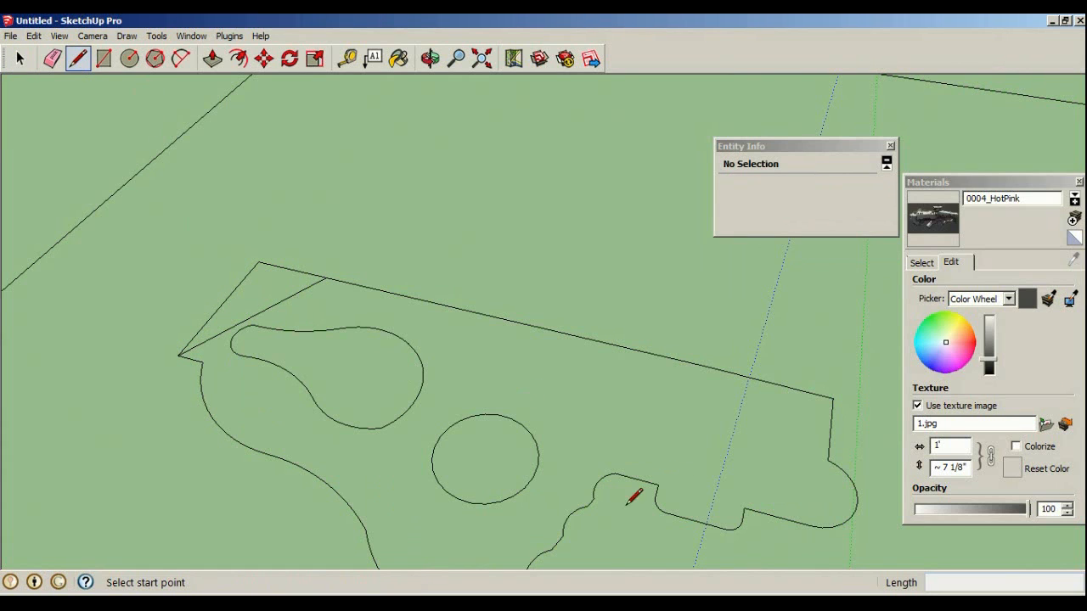
left_click(578, 509)
left_click(420, 300)
left_click(19, 60)
left_click(575, 433)
key("Delete")
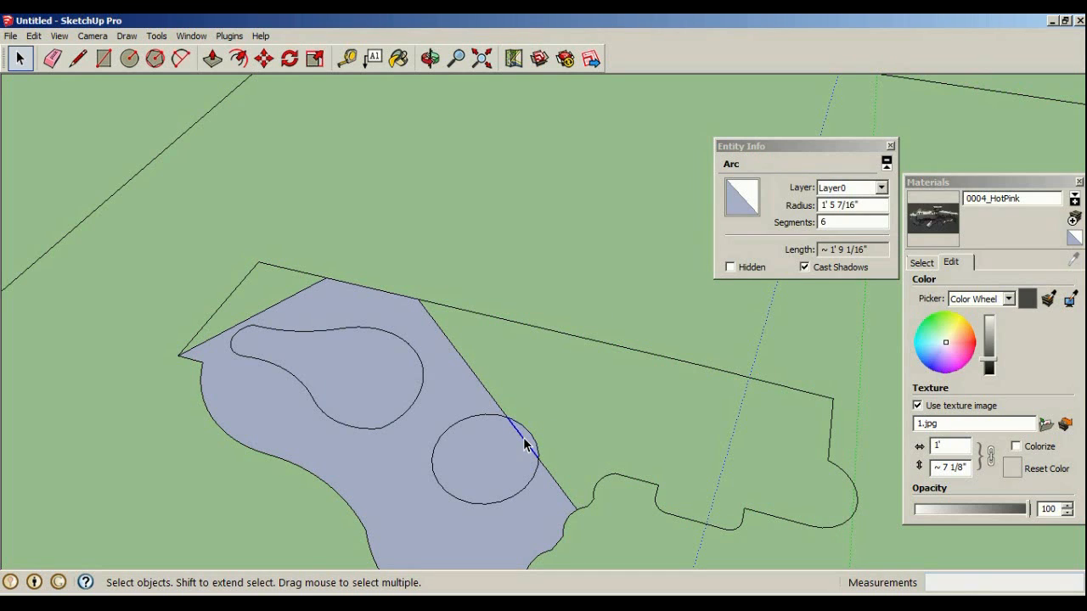
left_click(523, 445)
left_click(527, 459)
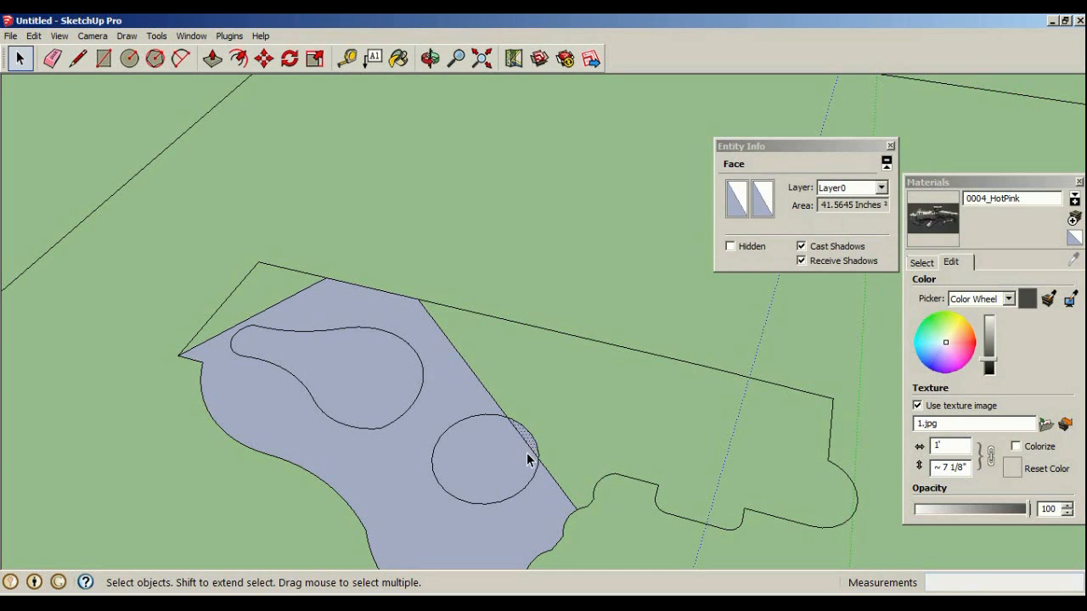
key("Delete")
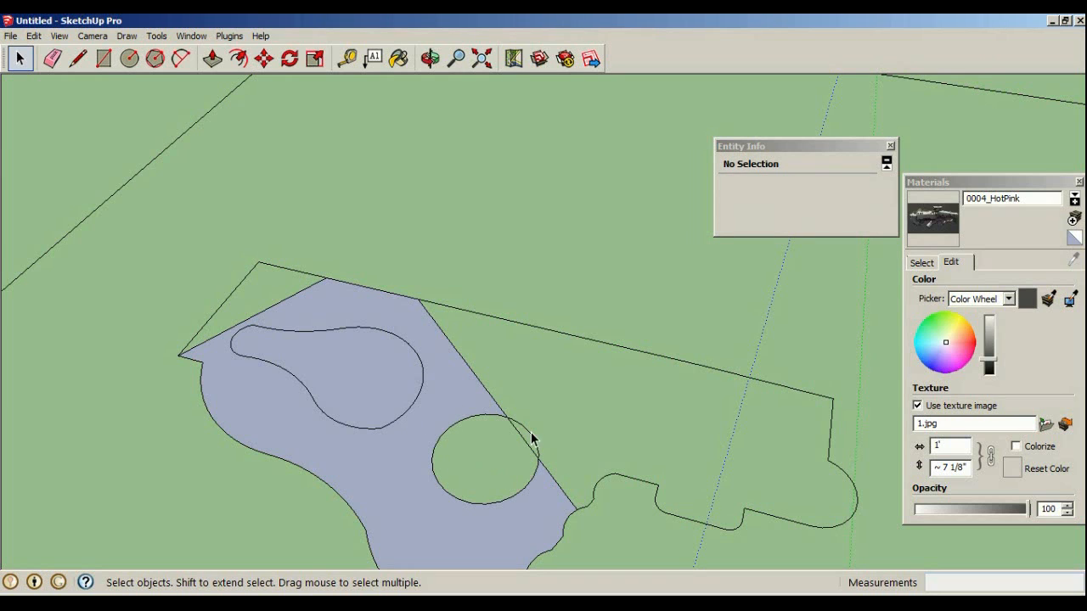
Draw a line through the stock hole from the bottom curve to the top edge, and delete the hole's rear face and the rear corner diagonal
left_click(379, 399)
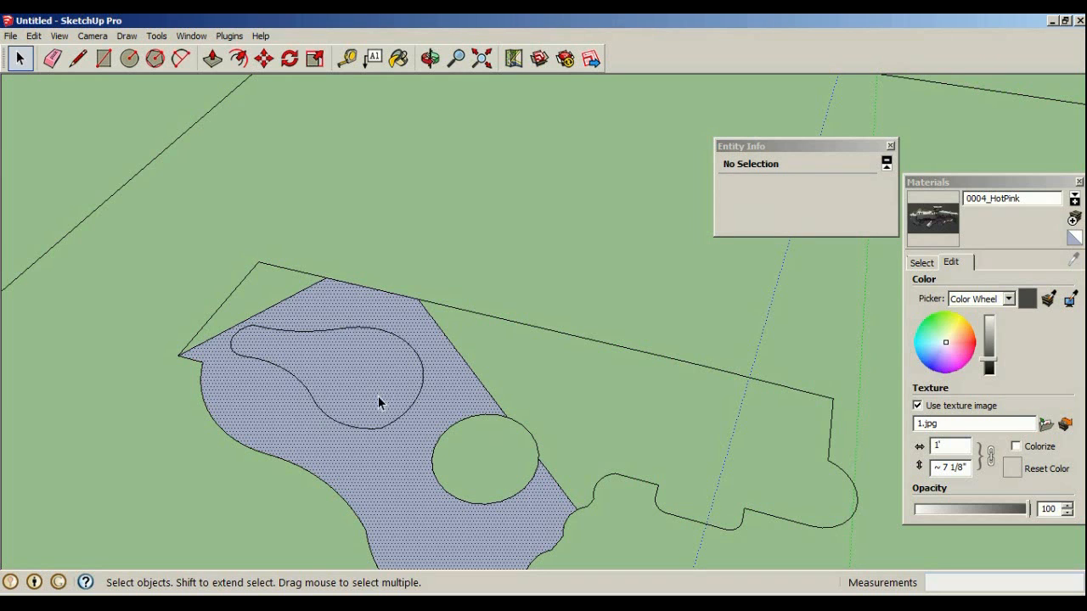
left_click(85, 61)
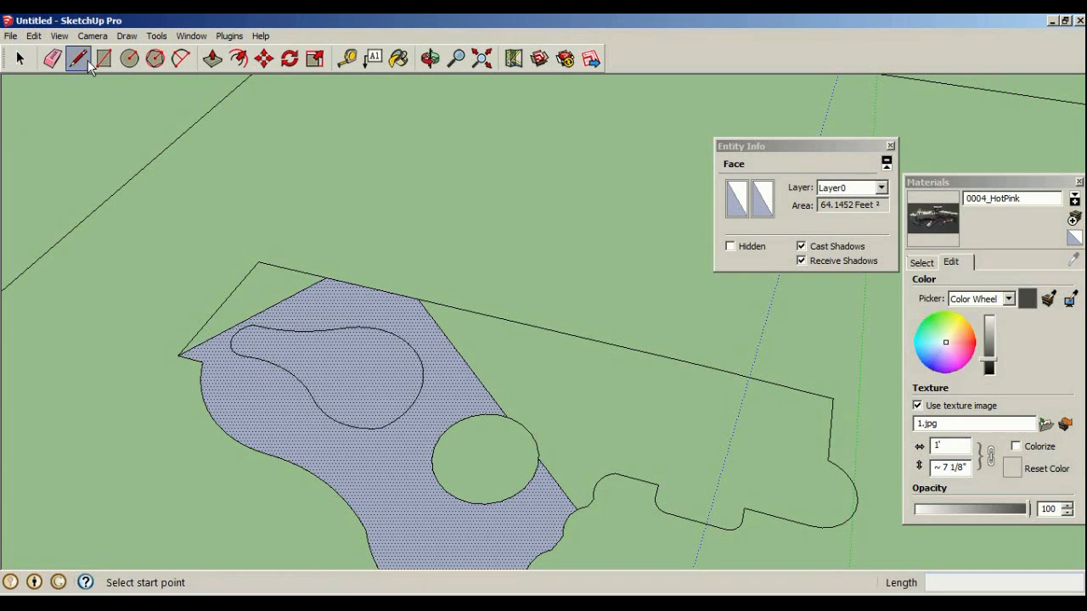
left_click(324, 482)
left_click(418, 301)
left_click(20, 58)
left_click(357, 343)
key("Delete")
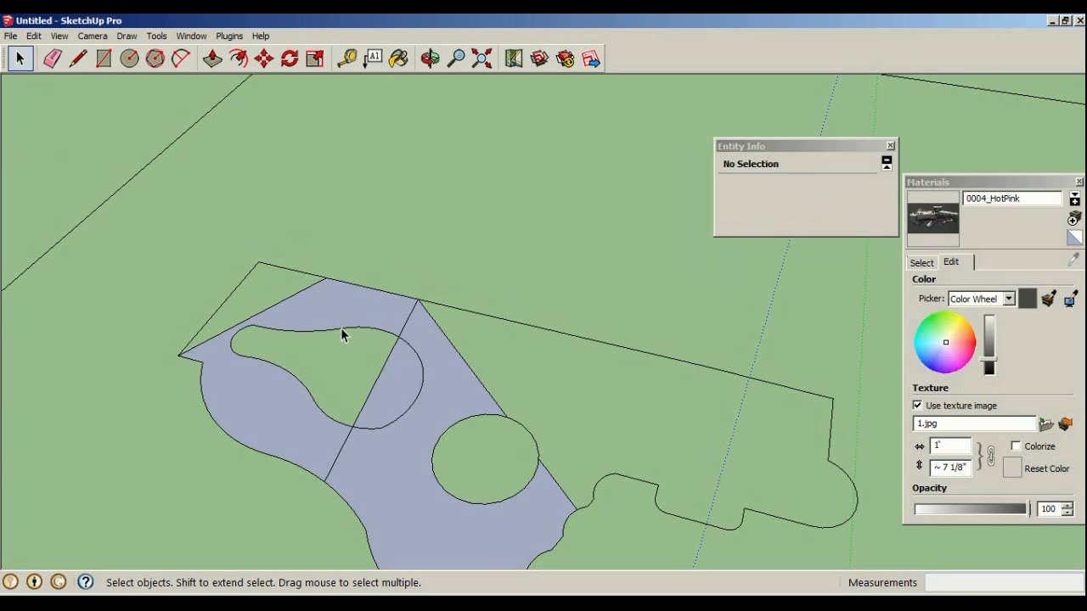
left_click(276, 306)
key("Delete")
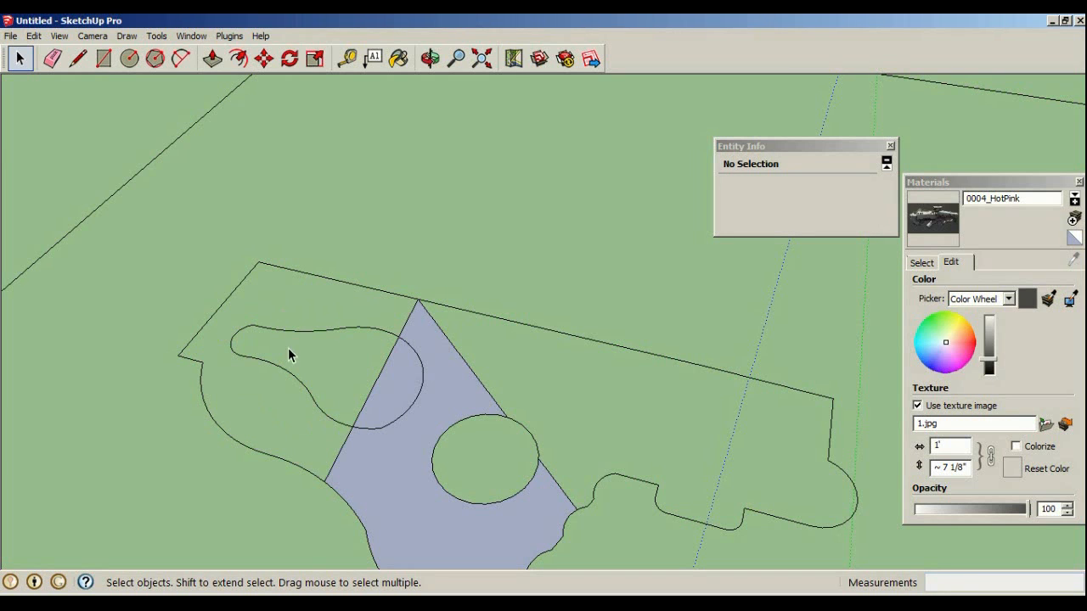
Delete the remaining dividing lines across the body together with the teardrop-shaped stock hole's outline
middle_click_drag(454, 397, 505, 545)
scroll(506, 544, "down", 3)
scroll(457, 519, "up", 6)
middle_click_drag(457, 519, 284, 478)
scroll(404, 389, "down", 1)
left_click(430, 456)
key("Delete")
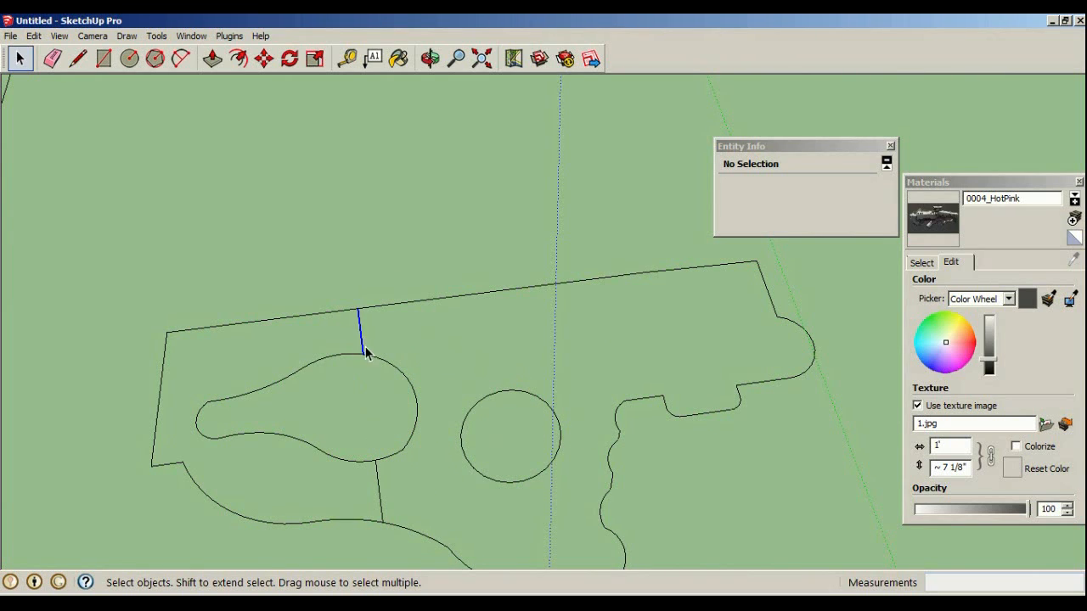
left_click(382, 462)
key("Delete")
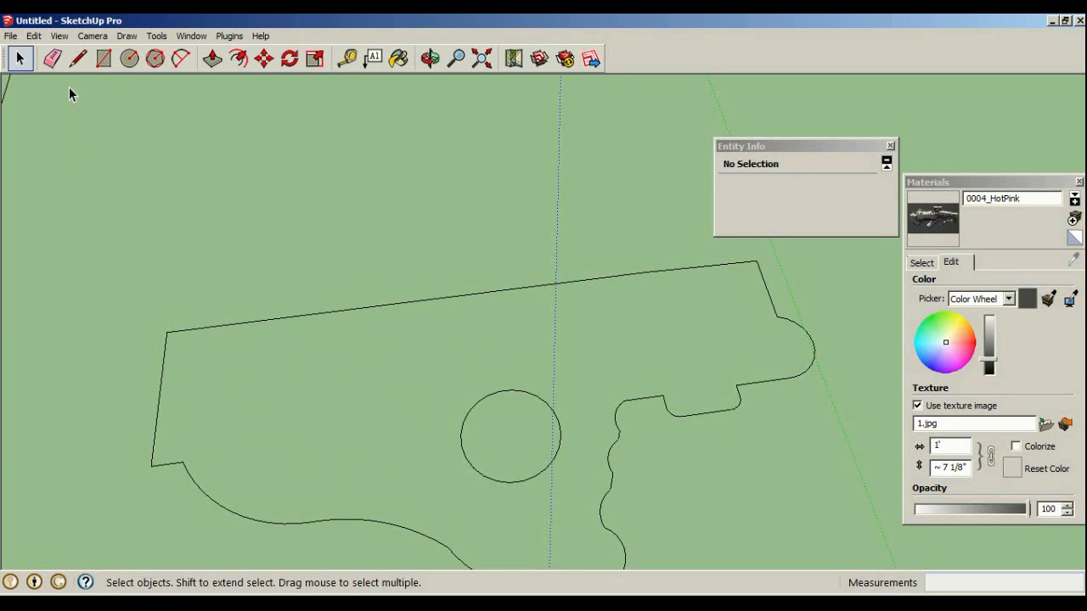
Fill the body outline by drawing a line about 12' 8 13/16" long from the grip's upper front corner to the stock's lower rear corner
left_click(77, 58)
left_click(619, 403)
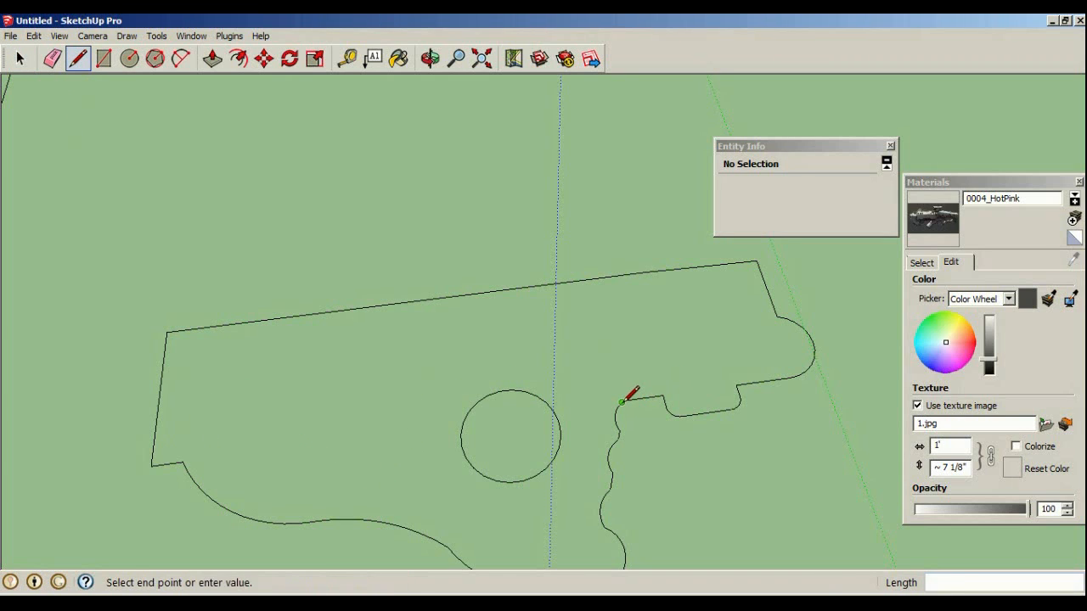
left_click(184, 462)
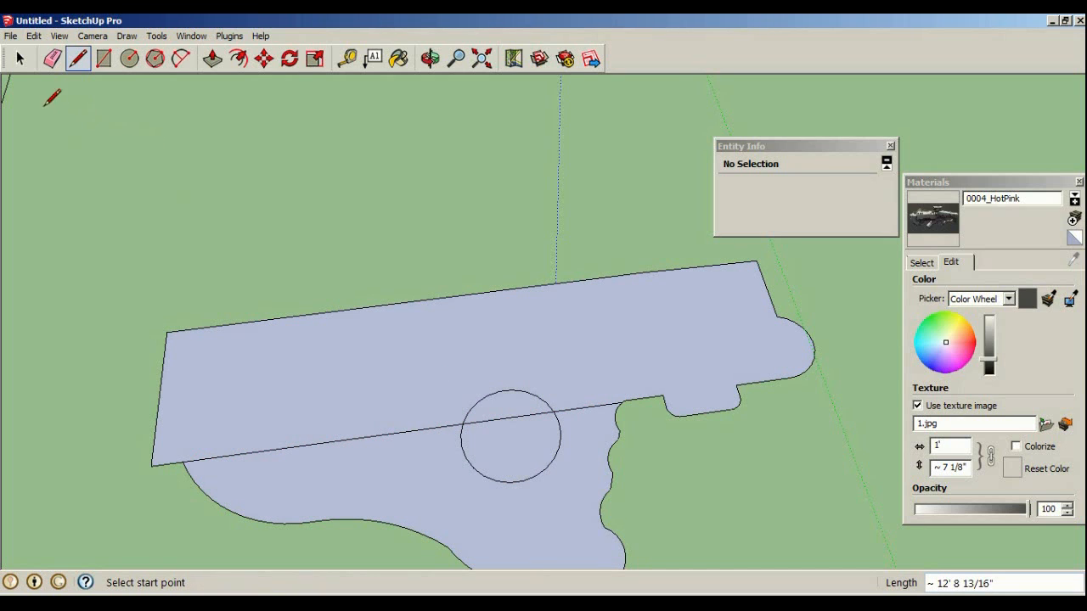
Delete the face pieces inside the round hole and the long dividing line, leaving one body face
left_click(19, 59)
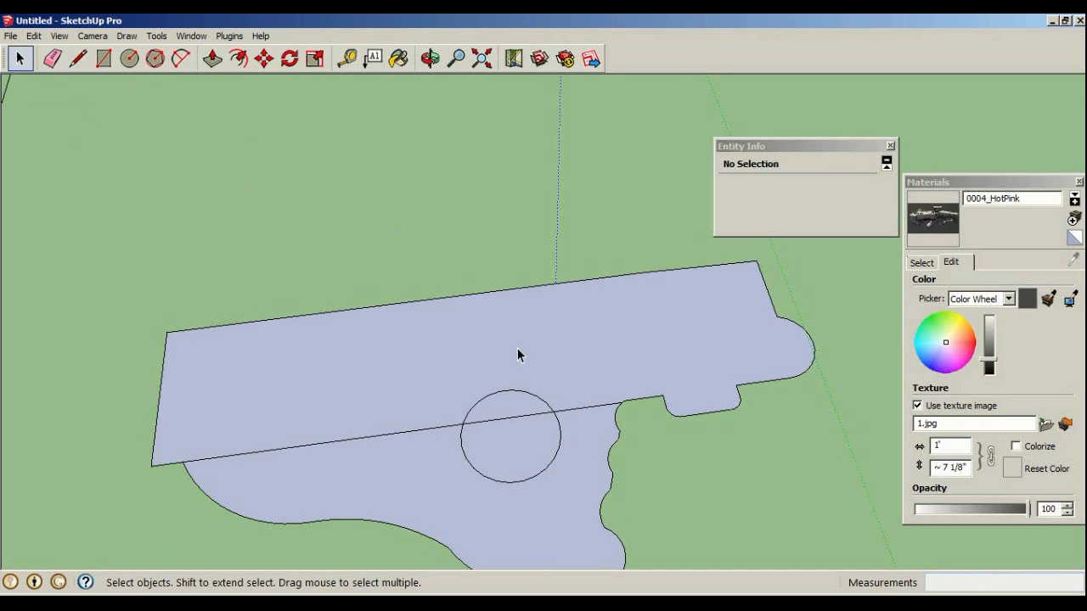
left_click(518, 416)
key("Delete")
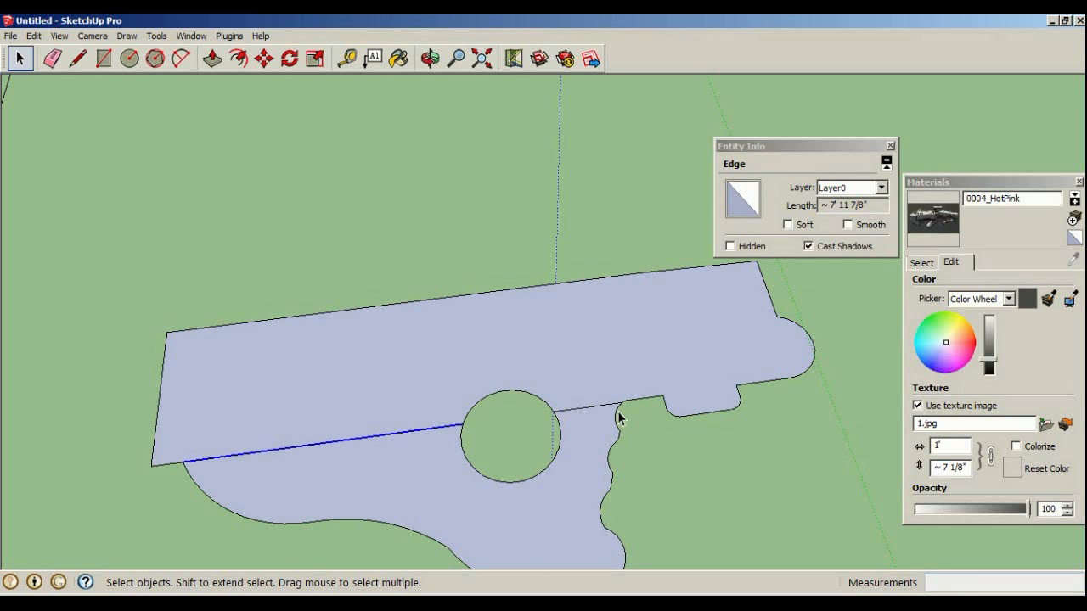
key("Delete")
scroll(214, 406, "up", 4)
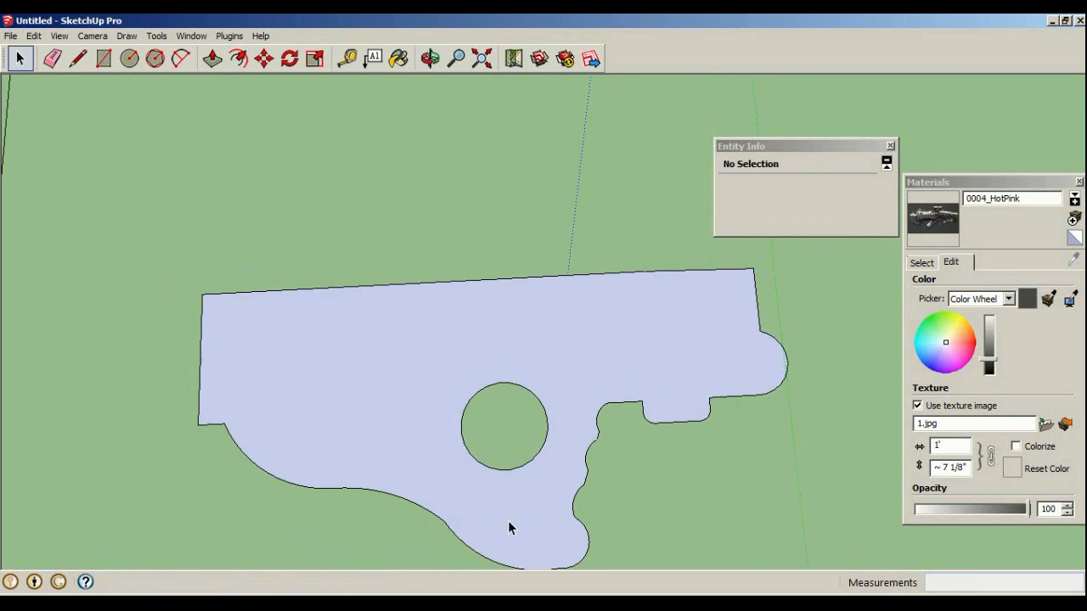
Draw two joined arcs as the lower edge of a new stock hole, giving the first a bulge of about 5 11/16"
mouse_move(214, 407)
middle_mouse_down()
mouse_move(279, 388)
mouse_move(255, 340)
middle_mouse_up()
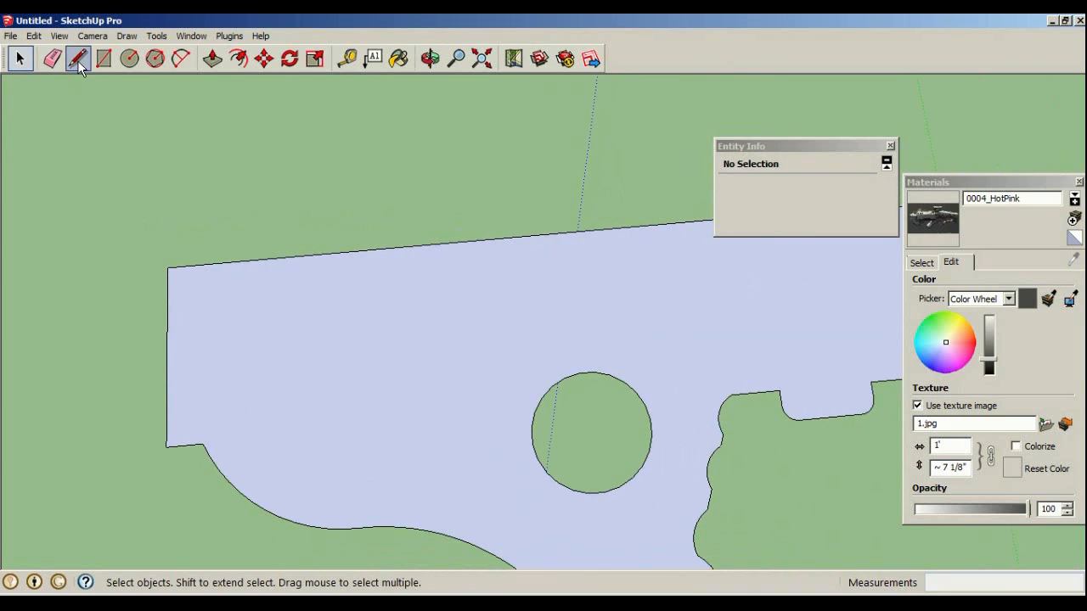
left_click(180, 58)
left_click(259, 438)
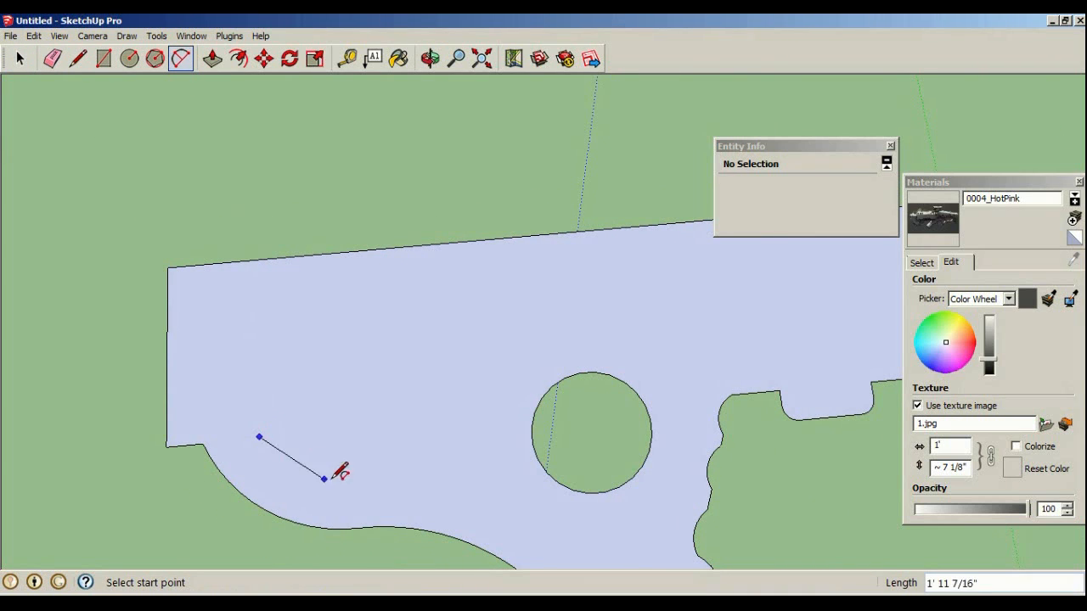
left_click(406, 489)
left_click(371, 493)
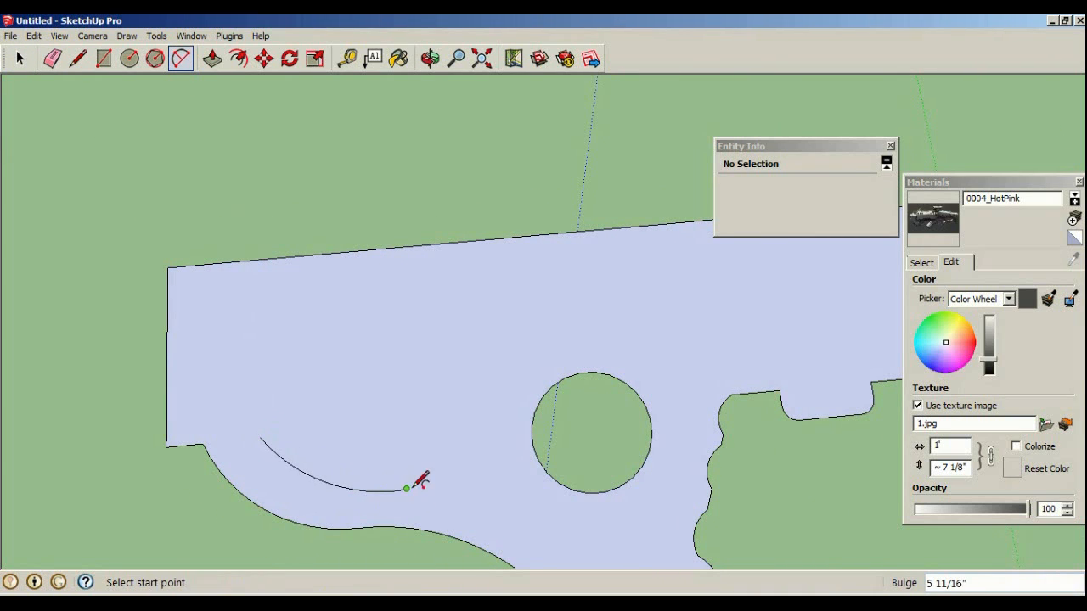
left_click(408, 490)
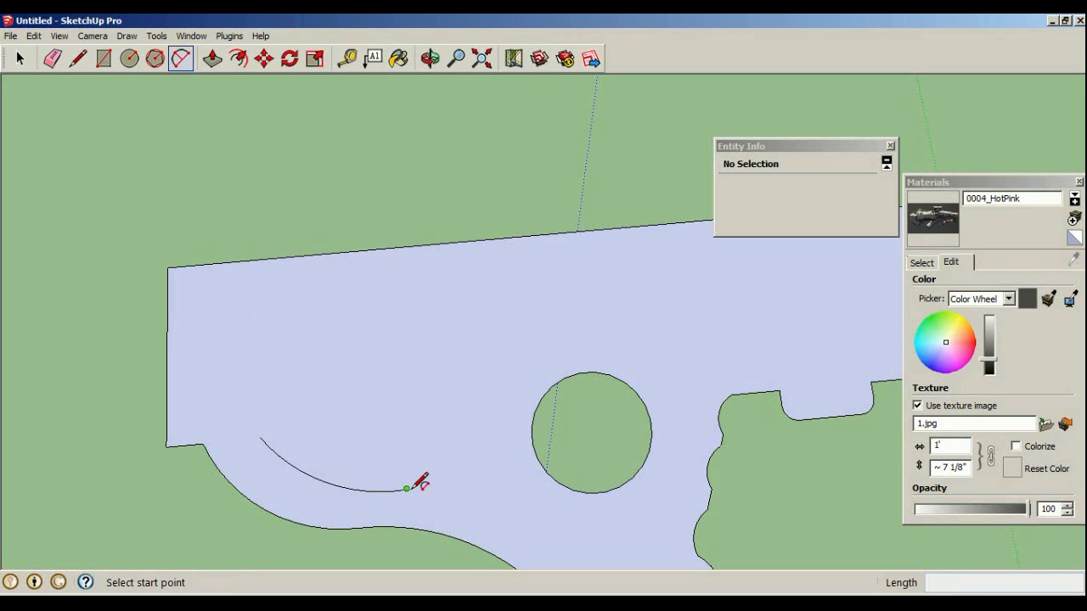
left_click(505, 515)
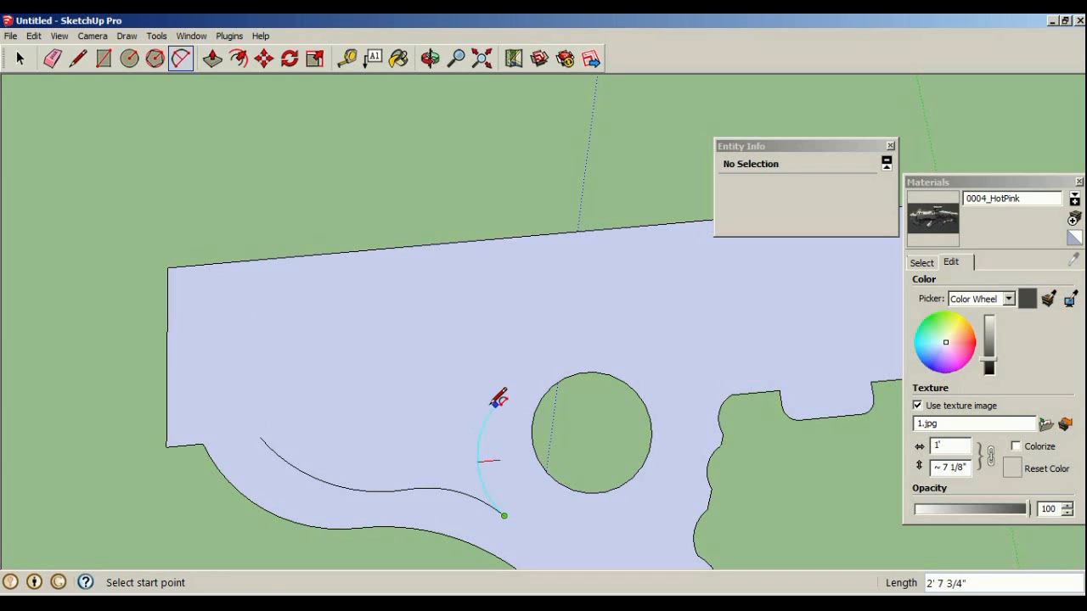
Draw the stock hole's front edge as an arc rising from the lower curve's front end, with a bulge of about 3 1/16"
left_click(493, 391)
scroll(522, 480, "up", 4)
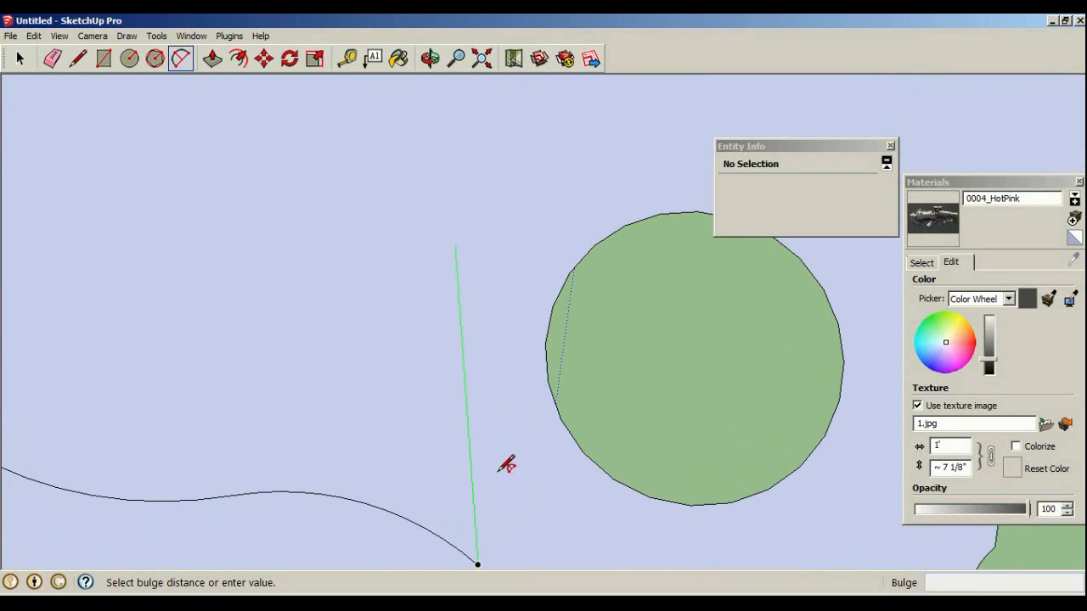
left_click(505, 449)
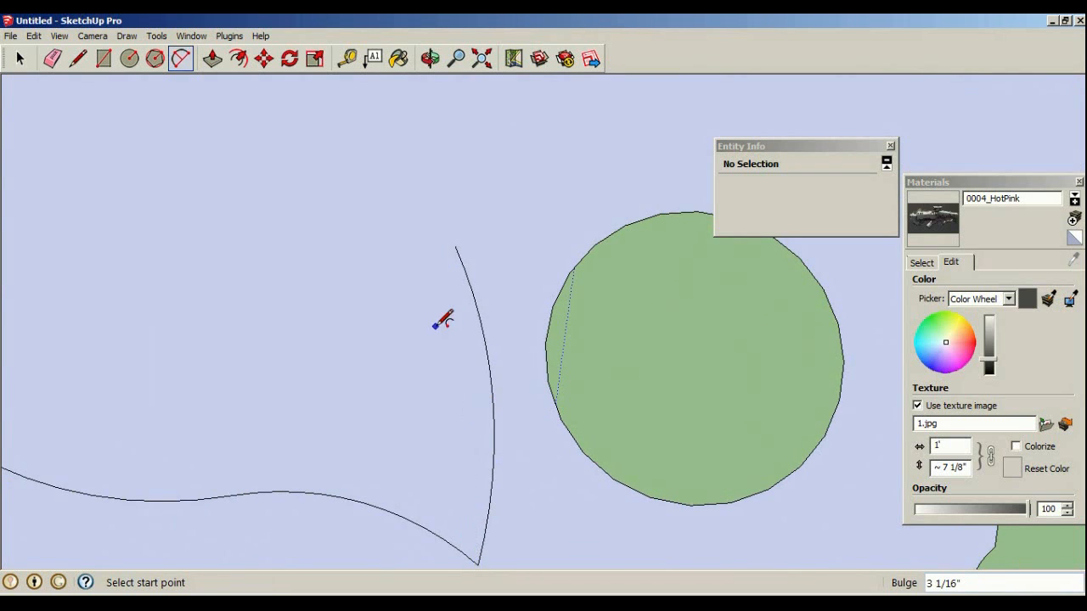
Close the stock hole's upper edge with two joined arcs from the rear tip to the front arc's upper end
scroll(309, 365, "down", 5)
left_click(116, 367)
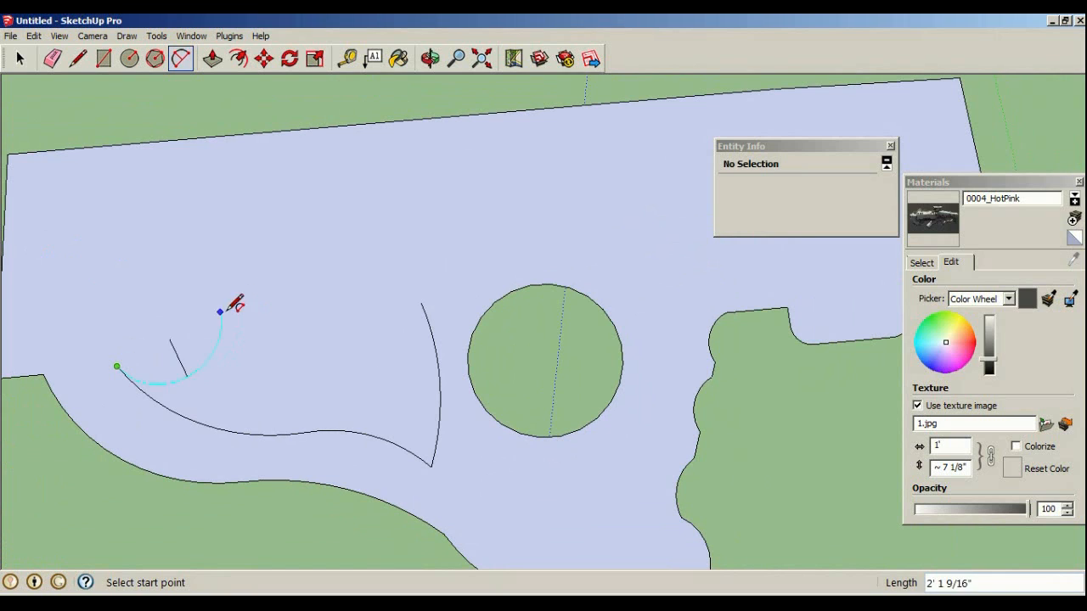
left_click(300, 306)
left_click(223, 303)
left_click(308, 307)
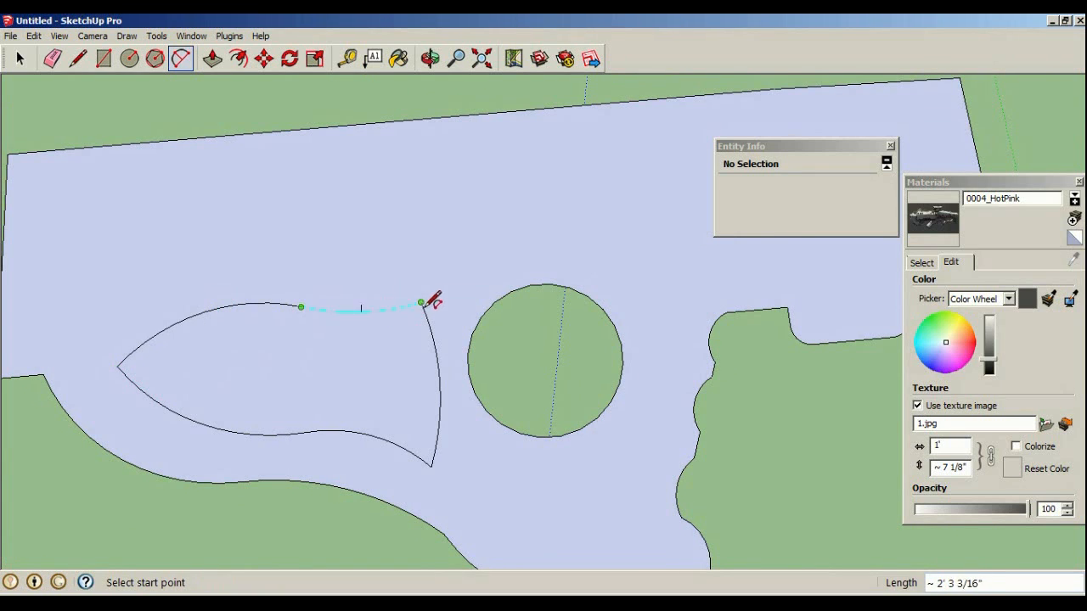
scroll(430, 297, "up", 2)
left_click(433, 302)
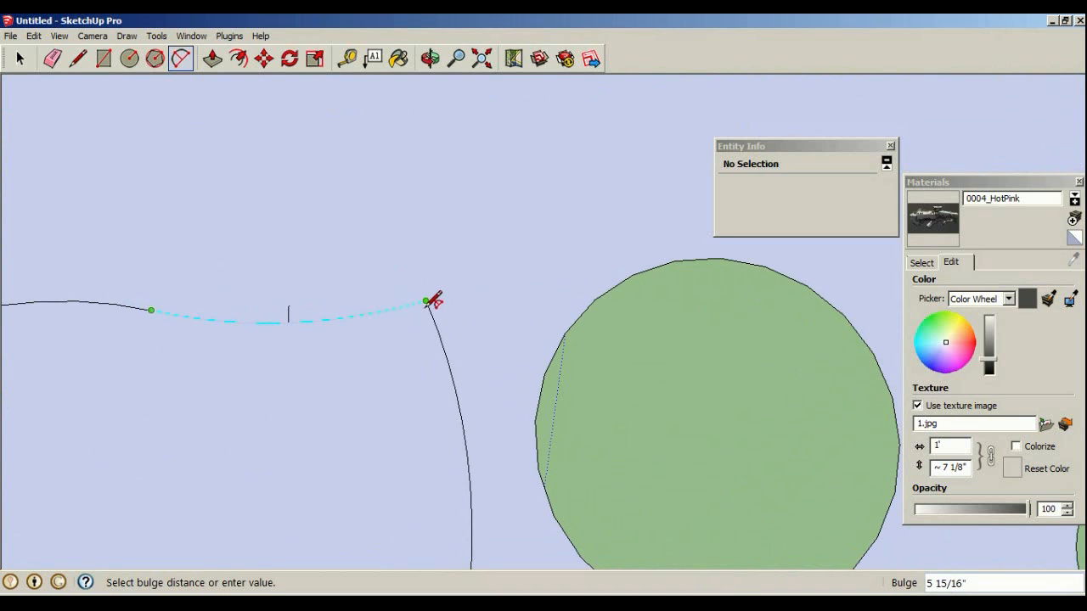
left_click(432, 302)
scroll(413, 383, "down", 6)
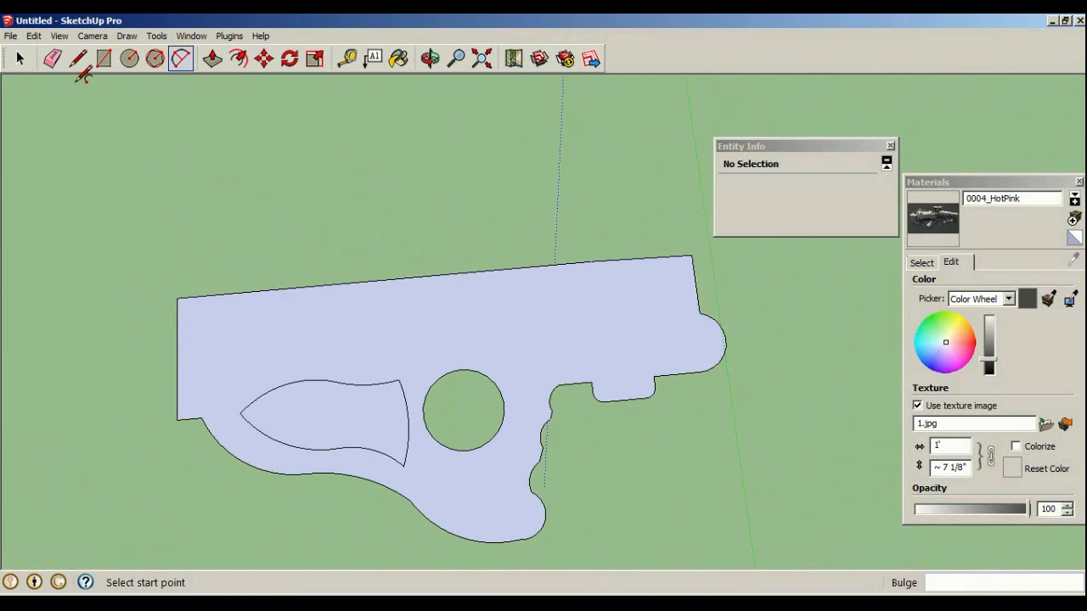
Round the stock hole's rear tip with a fillet arc of about 2 7/16" radius, and delete the leftover point and the hole's inner face
scroll(256, 477, "up", 4)
left_click(244, 359)
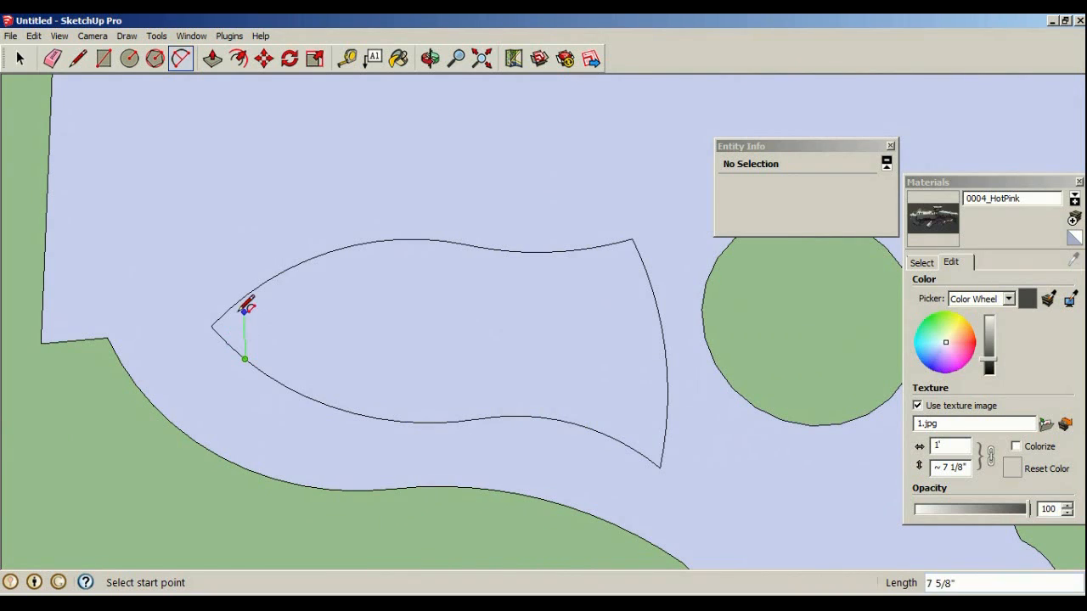
left_click(248, 293)
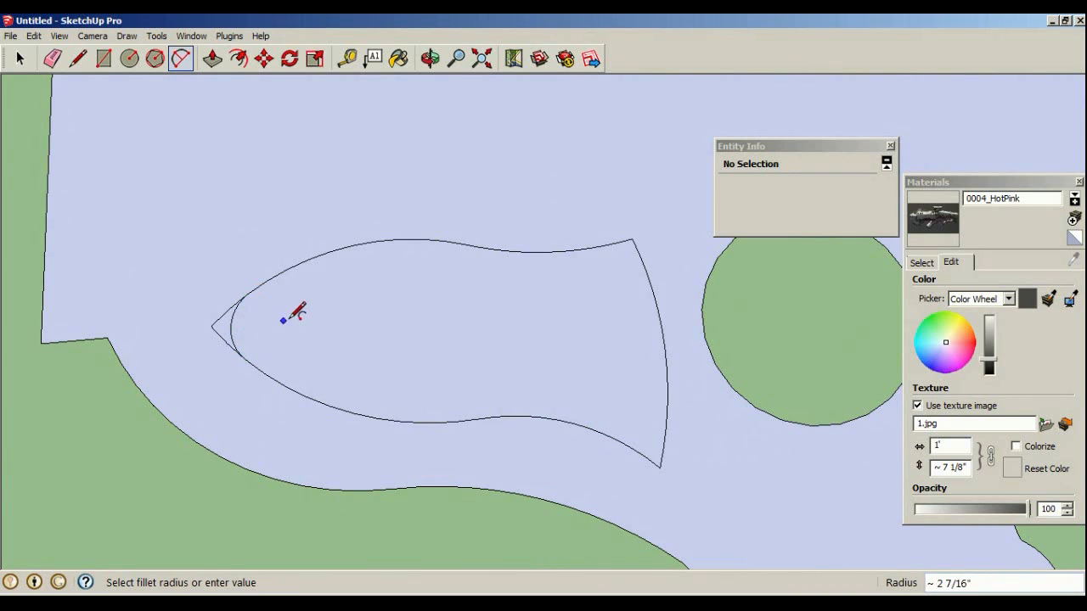
left_click(20, 57)
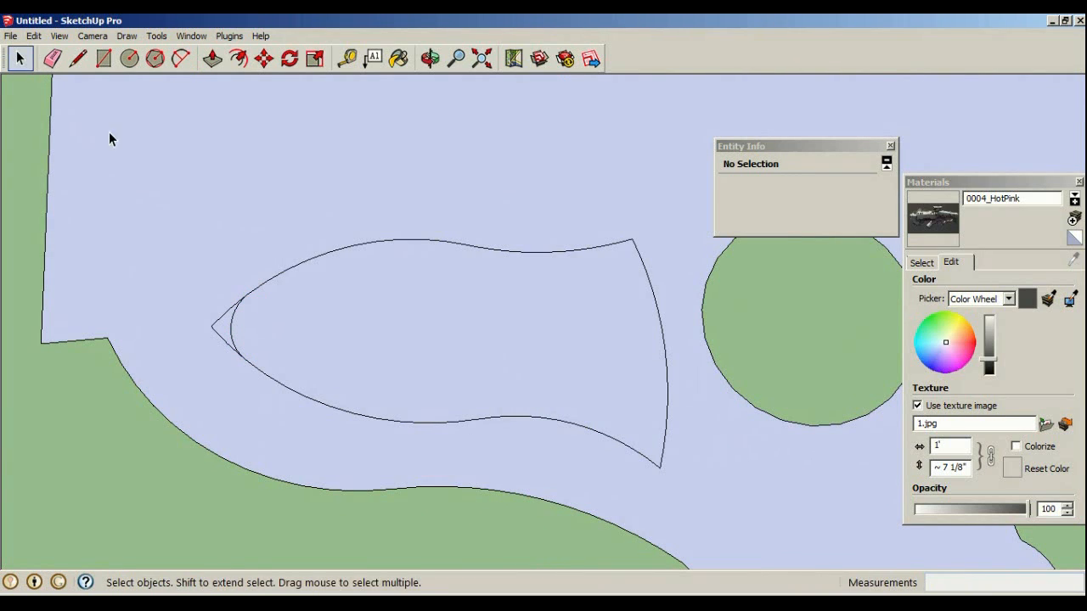
left_click(222, 319)
key("Delete")
left_click(351, 341)
key("Delete")
Delete the leftover reference frame edges surrounding the gun body
middle_click_drag(436, 349, 420, 349)
scroll(419, 347, "down", 2)
scroll(541, 330, "down", 5)
scroll(695, 272, "down", 2)
mouse_move(594, 349)
middle_mouse_down()
mouse_move(695, 272)
mouse_move(527, 366)
mouse_move(638, 467)
middle_mouse_up()
left_click(643, 459)
key("Delete")
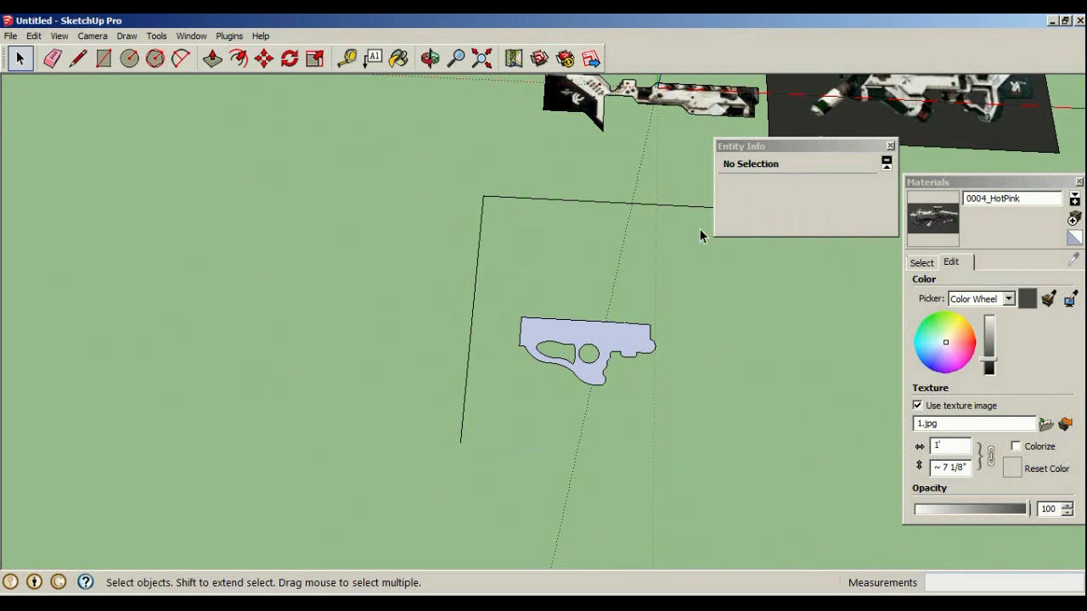
left_click(680, 209)
key("Delete")
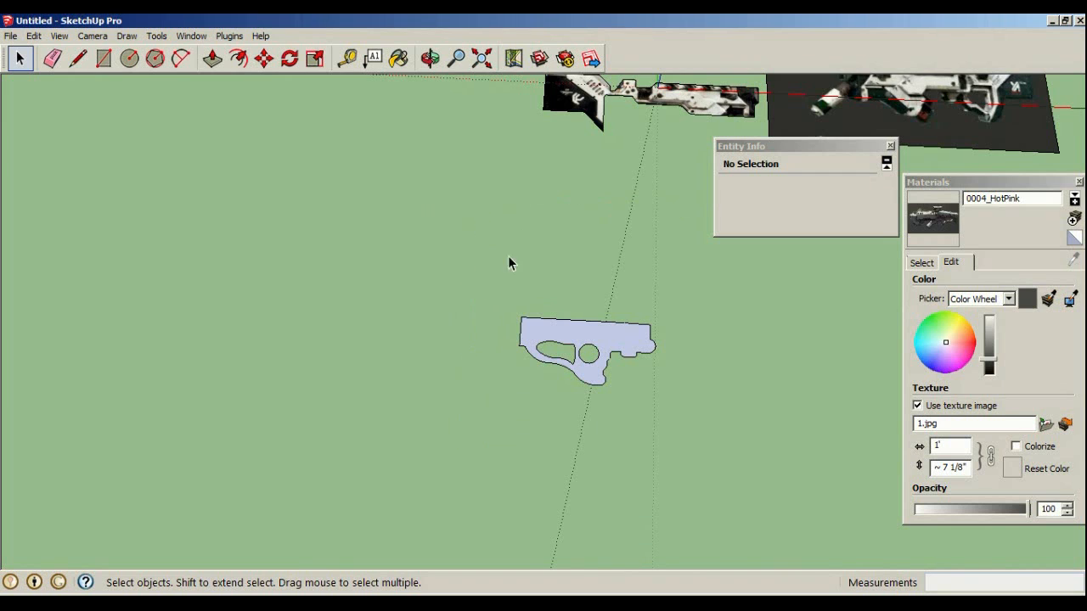
middle_click_drag(480, 251, 493, 297)
triple_click(518, 333)
scroll(541, 470, "up", 3)
middle_click_drag(540, 470, 246, 73)
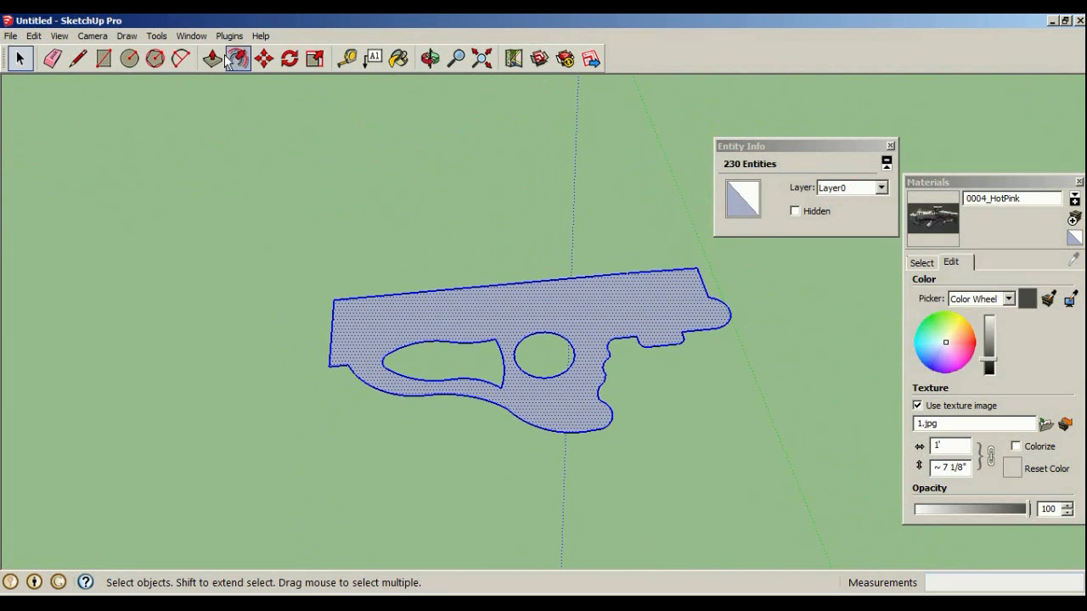
left_click(211, 58)
scroll(556, 280, "up", 3)
scroll(342, 226, "down", 3)
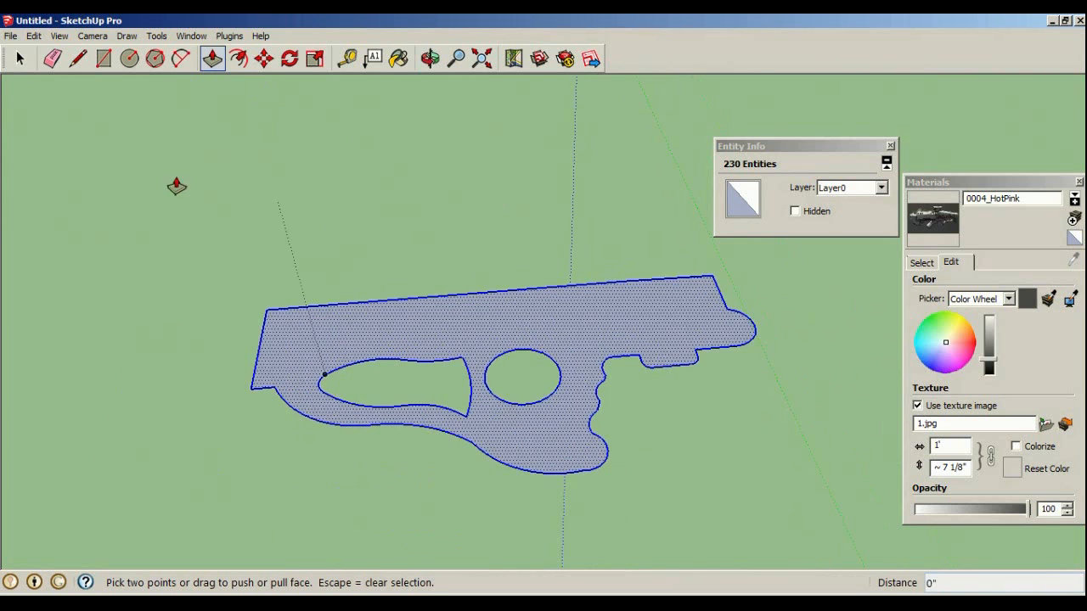
scroll(32, 81, "down", 1)
left_click(19, 58)
Copy the whole gun body outline with its face and place the duplicate beside the original
middle_click_drag(316, 117, 332, 276)
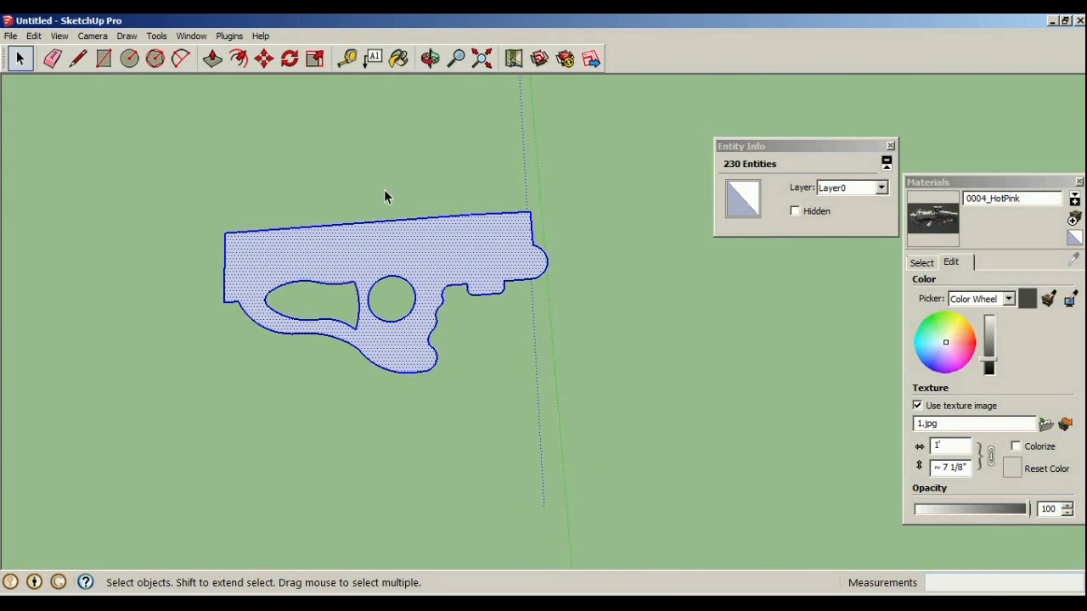
left_click(195, 184)
left_click_drag(175, 172, 677, 501)
key("ctrl+v")
left_click(603, 368)
Extrude the original gun body's face into a thick solid with Push/Pull, leaving the copy flat
middle_click_drag(552, 344, 524, 274)
scroll(524, 274, "up", 2)
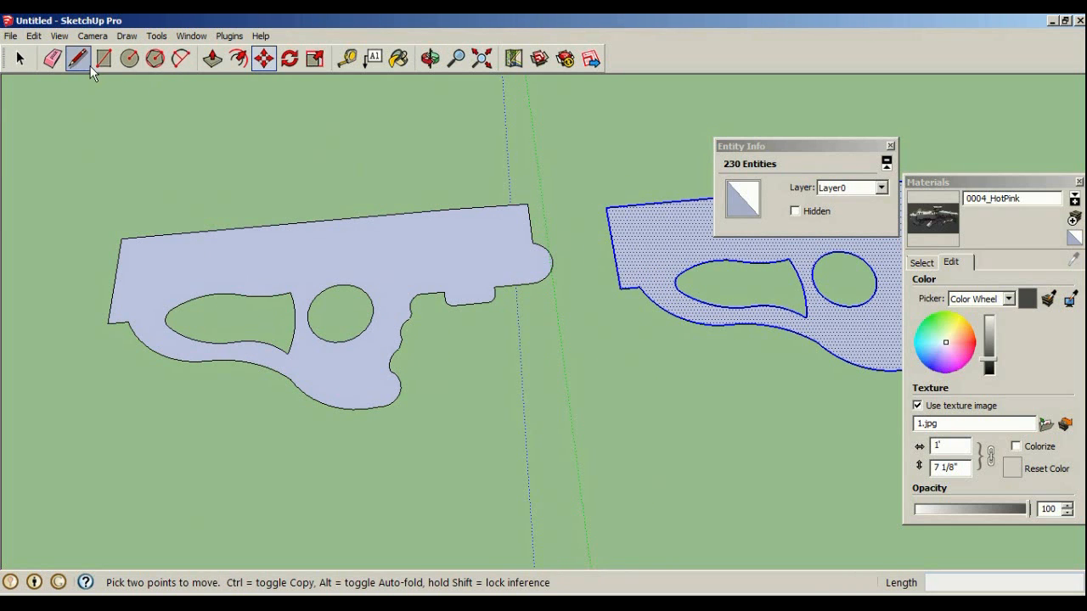
left_click(213, 60)
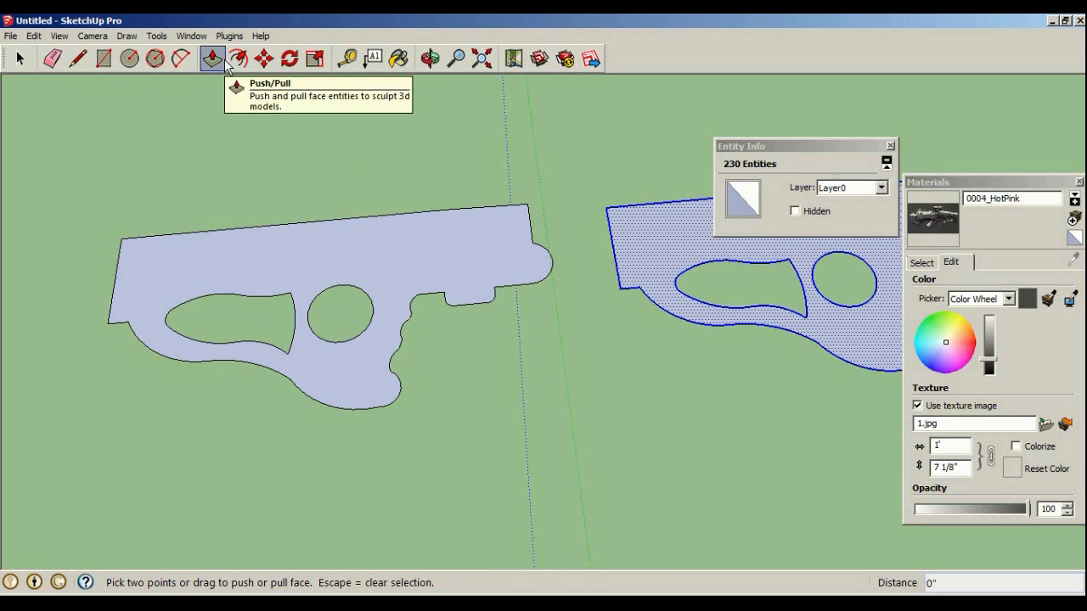
middle_click_drag(228, 142, 116, 127)
left_click(20, 59)
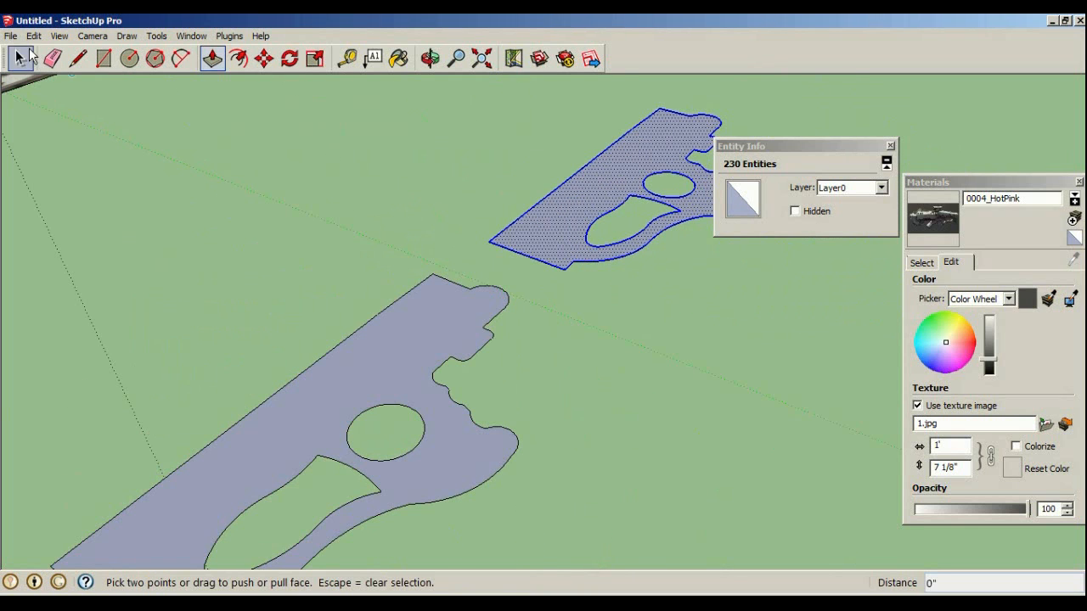
left_click(313, 269)
left_click(365, 357)
middle_click_drag(365, 357, 53, 65)
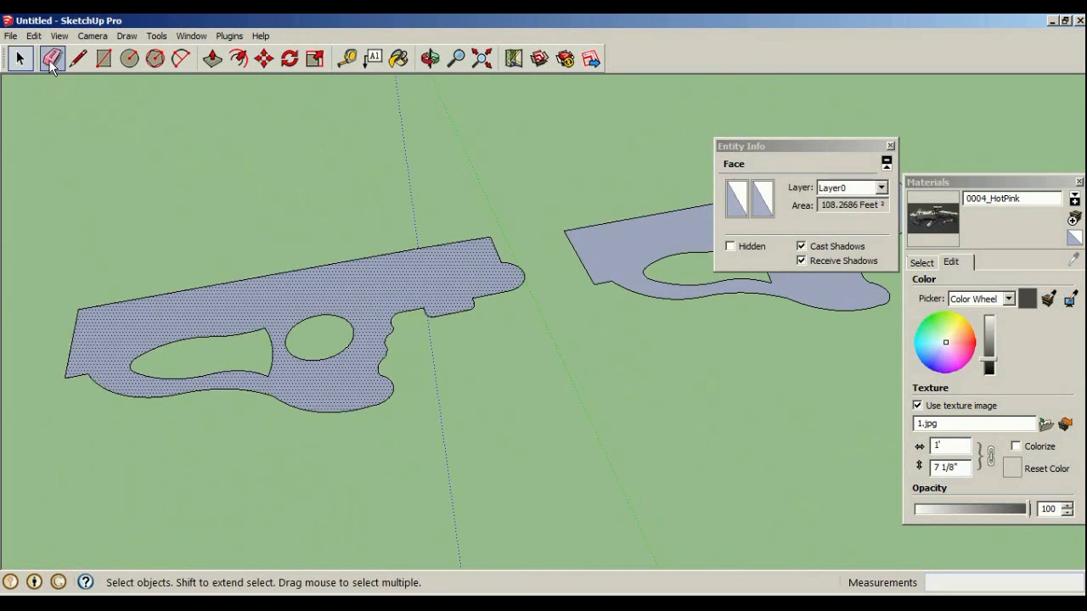
scroll(217, 47, "up", 2)
left_click(219, 56)
middle_click_drag(294, 271, 345, 204)
left_click_drag(358, 381, 375, 304)
middle_click_drag(375, 304, 416, 348)
left_click(511, 332)
left_click(511, 333)
middle_click_drag(511, 333, 609, 344)
left_click(609, 345)
left_click(609, 351)
left_click(16, 56)
Delete the face of the flat body copy, keeping only its outline and hole edges
middle_click_drag(165, 146, 739, 245)
left_click(444, 263)
middle_click_drag(389, 391, 651, 247)
middle_click_drag(450, 365, 246, 395)
middle_click_drag(662, 348, 847, 455)
scroll(761, 336, "up", 3)
middle_click_drag(761, 336, 509, 461)
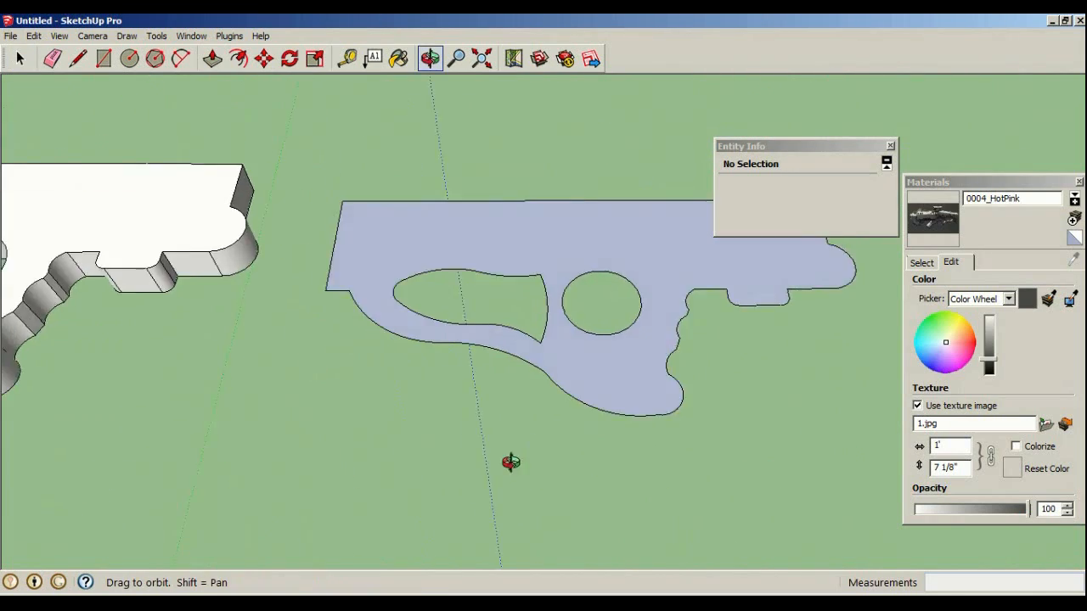
scroll(667, 332, "up", 3)
middle_click_drag(667, 332, 670, 258)
scroll(489, 351, "down", 2)
middle_click_drag(453, 201, 704, 383)
key("Delete")
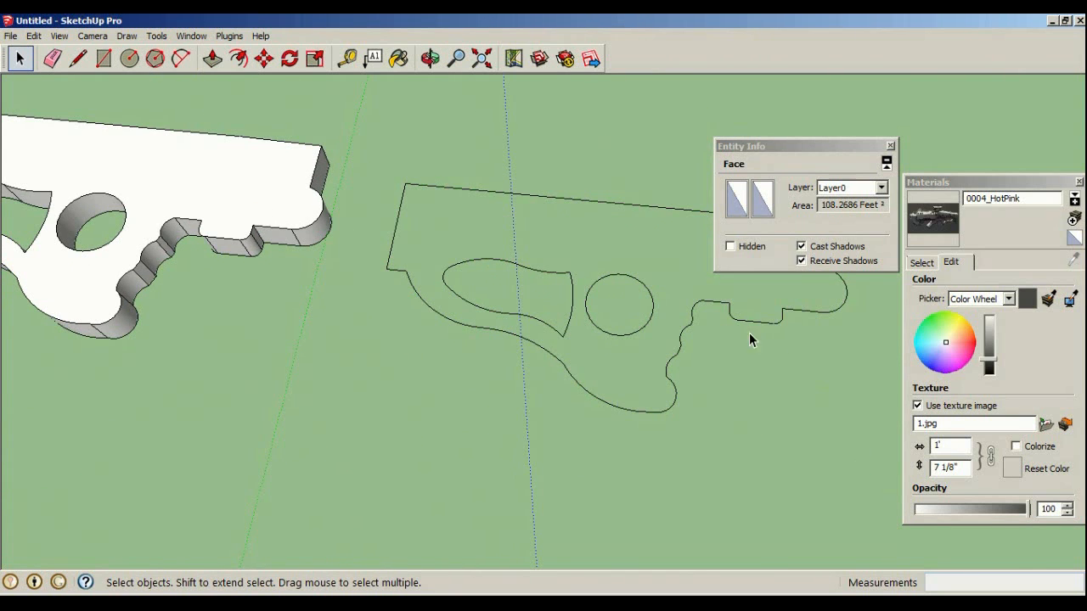
Draw an upright circle of about 3 3/16" radius centred on the copied outline's lower corner between stock and grip
scroll(691, 378, "up", 3)
scroll(527, 291, "down", 5)
scroll(480, 271, "up", 3)
scroll(403, 201, "up", 2)
middle_click_drag(402, 201, 195, 89)
scroll(424, 230, "down", 2)
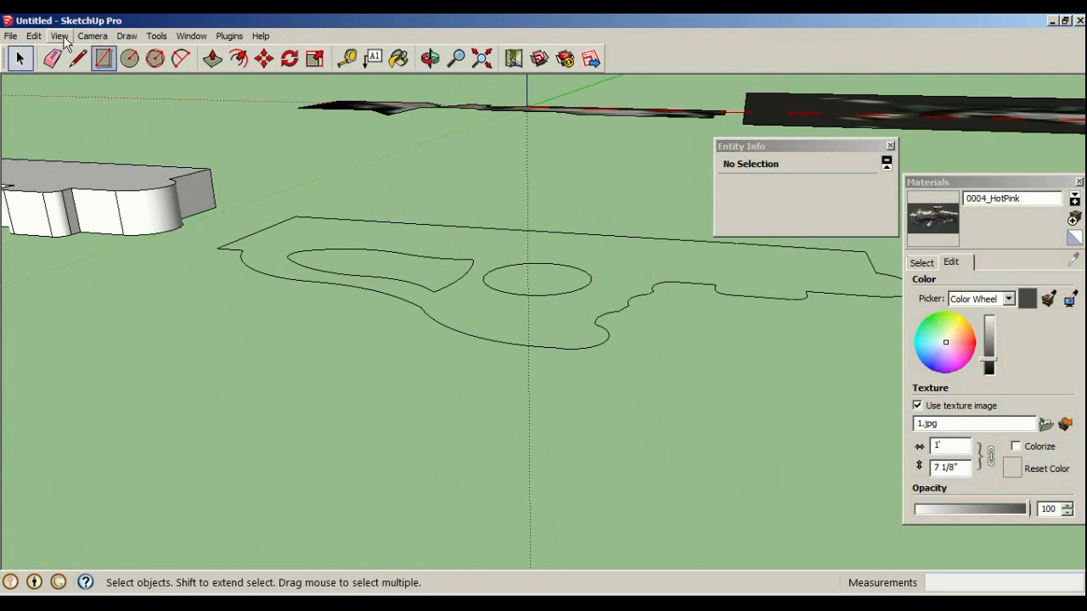
left_click(129, 58)
middle_click_drag(514, 291, 297, 267)
middle_click_drag(281, 352, 225, 248)
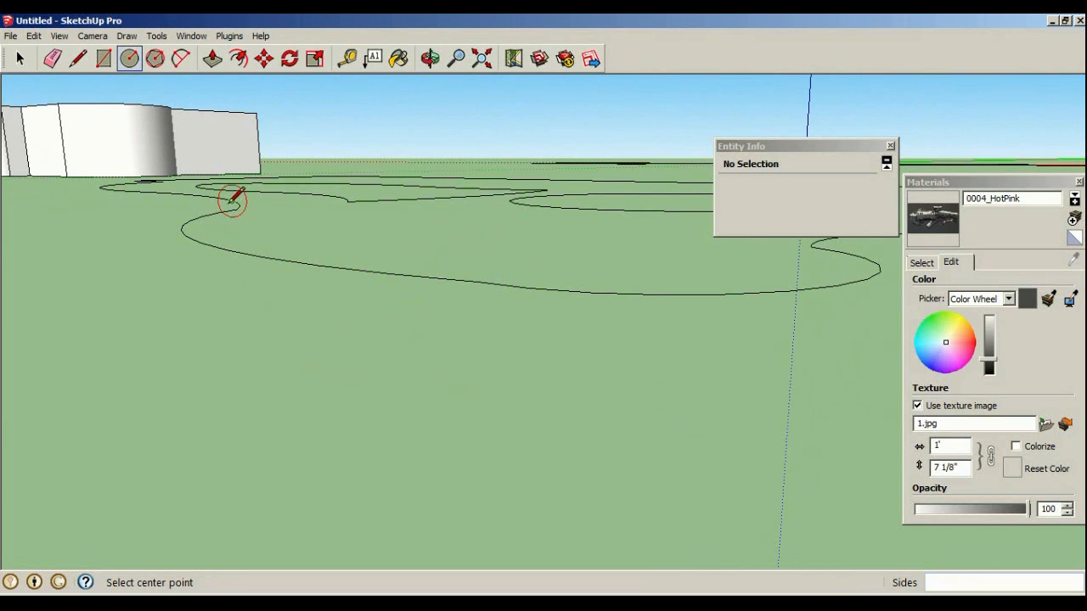
left_click(236, 208)
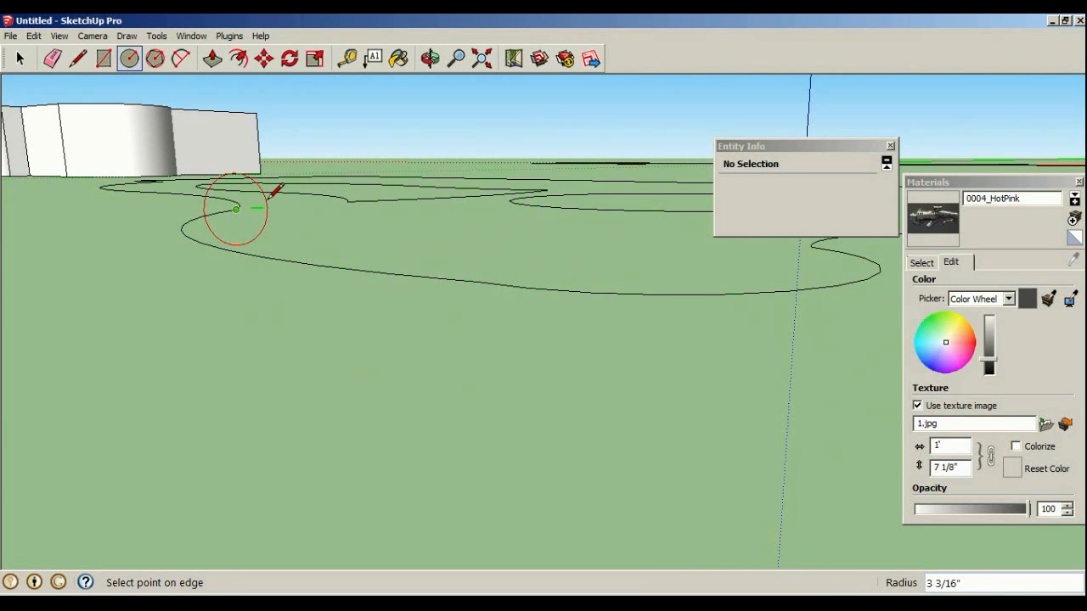
left_click(270, 195)
middle_click_drag(270, 195, 400, 235)
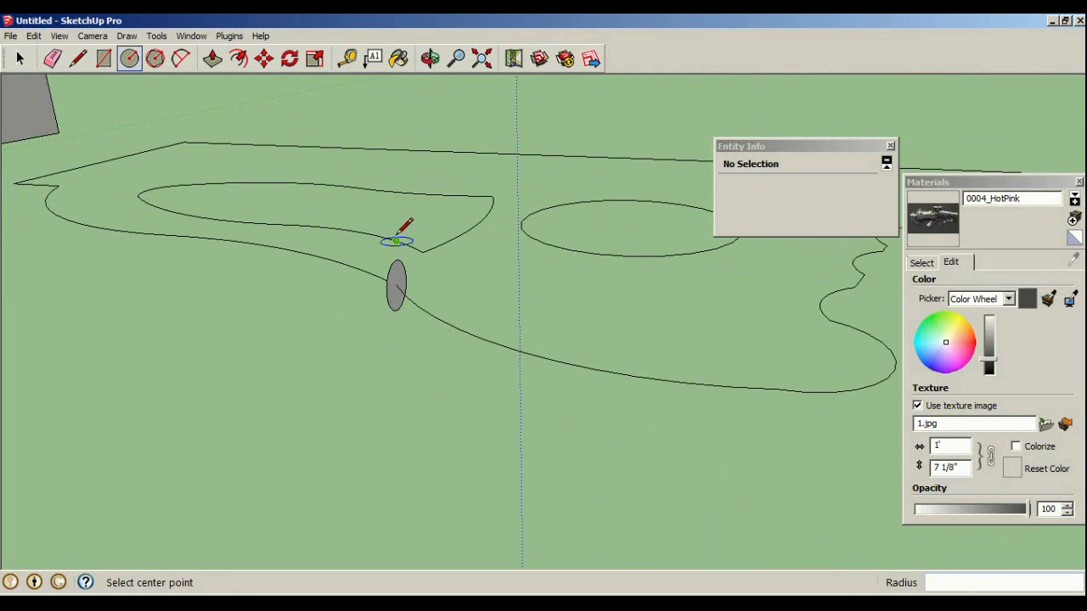
Select the upright circle with its edges and rotate it about 26.6° in the ground plane
left_click(19, 58)
middle_click_drag(468, 300, 379, 321)
scroll(322, 265, "down", 5)
scroll(378, 320, "up", 2)
scroll(551, 397, "up", 4)
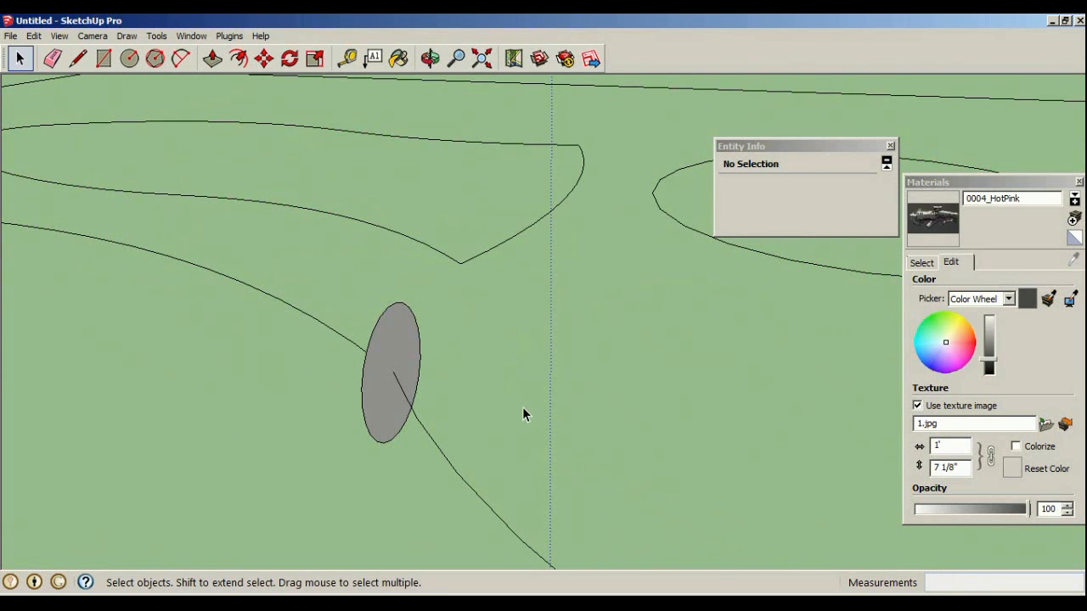
double_click(400, 335)
scroll(381, 226, "down", 4)
middle_click_drag(381, 226, 334, 202)
left_click(290, 59)
middle_click_drag(442, 221, 445, 281)
left_click_drag(468, 336, 542, 351)
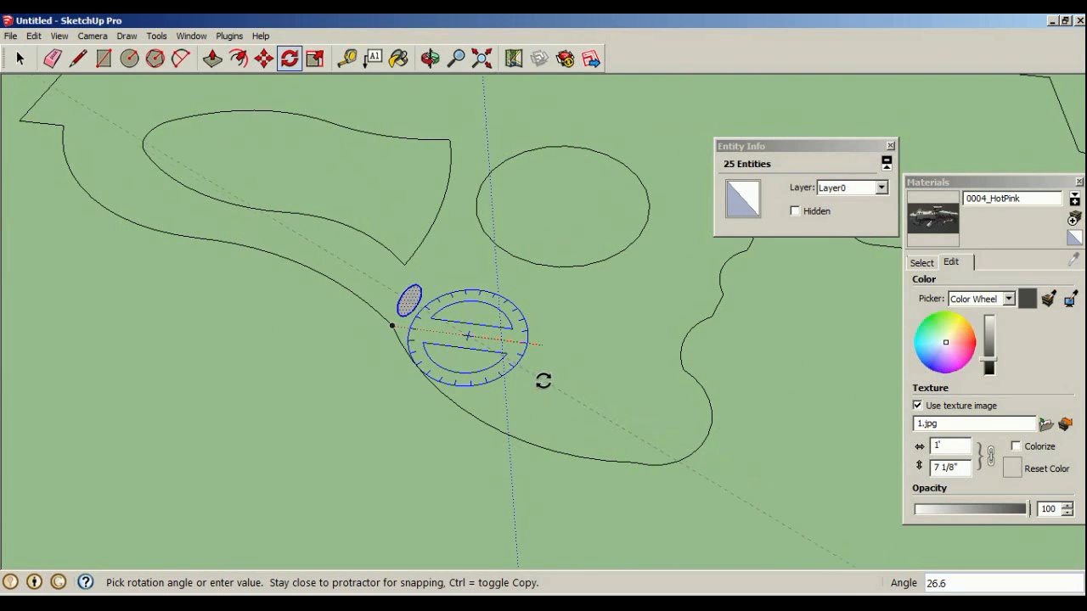
left_click(540, 383)
Move the rotated circle about 6 13/16" back onto the outline's lower corner between stock and grip
scroll(334, 109, "up", 2)
key("m")
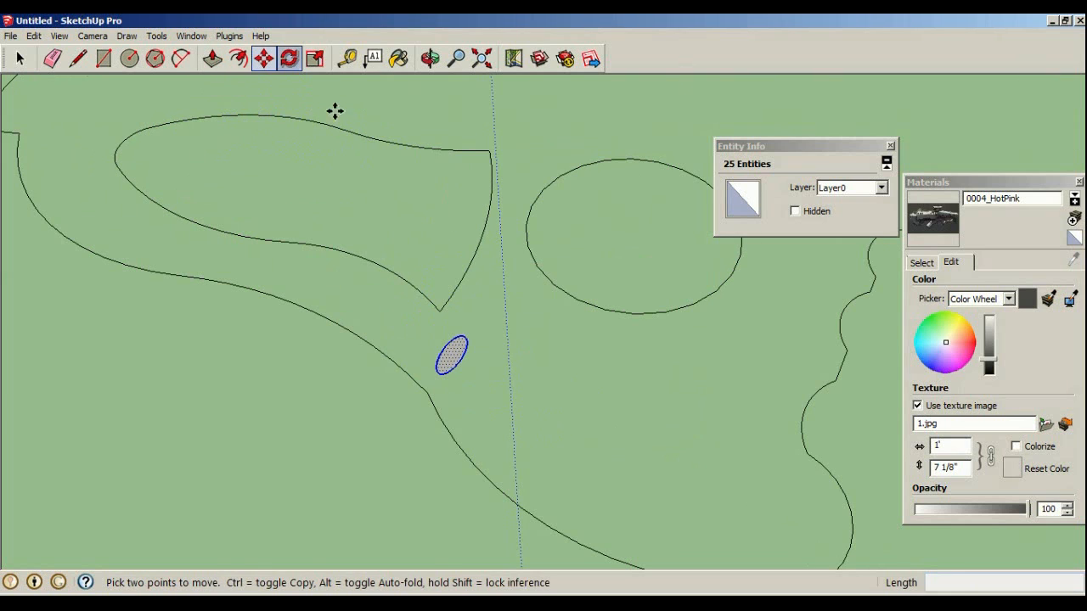
left_click(468, 358)
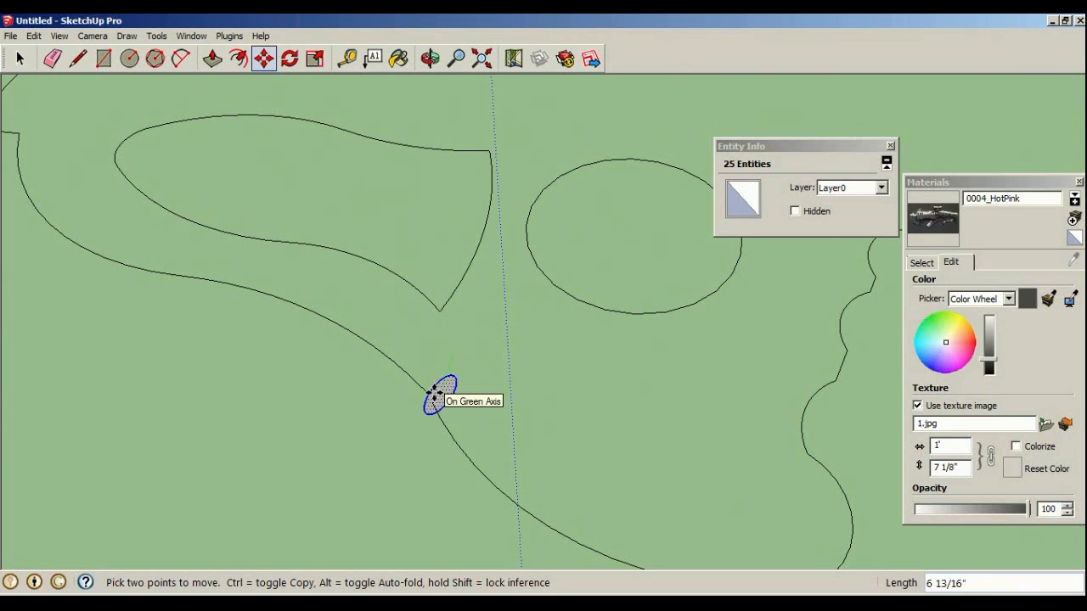
left_click(431, 391)
mouse_move(405, 301)
middle_mouse_down()
mouse_move(393, 307)
mouse_move(274, 219)
mouse_move(426, 319)
mouse_move(636, 413)
mouse_move(595, 388)
mouse_move(883, 544)
mouse_move(735, 364)
mouse_move(824, 553)
mouse_move(850, 405)
middle_mouse_up()
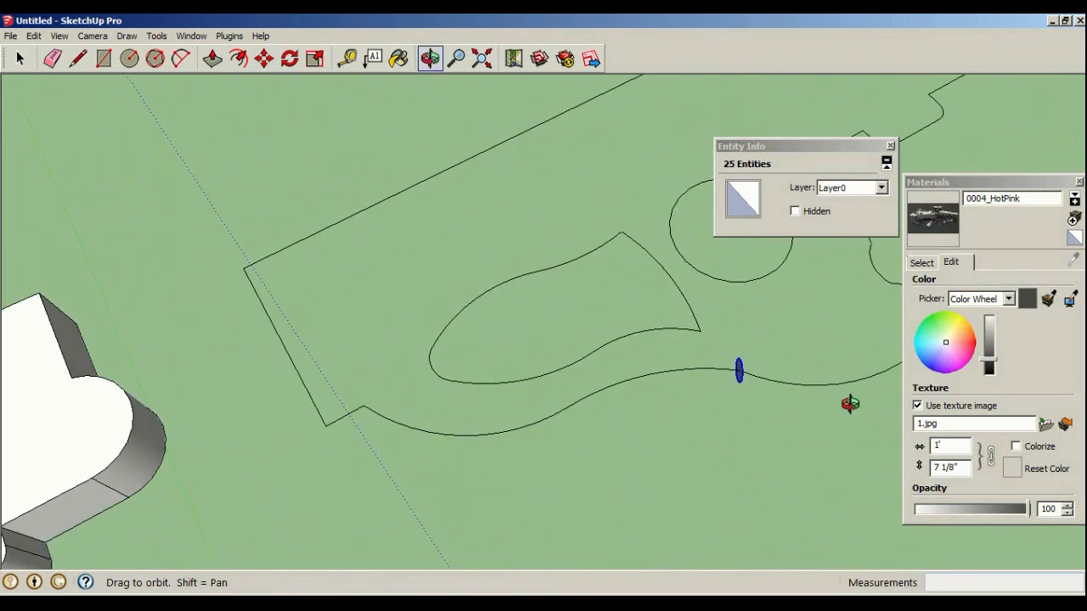
scroll(757, 374, "up", 5)
mouse_move(756, 373)
middle_mouse_down()
mouse_move(697, 498)
mouse_move(679, 454)
mouse_move(592, 388)
mouse_move(555, 332)
middle_mouse_up()
scroll(509, 271, "down", 4)
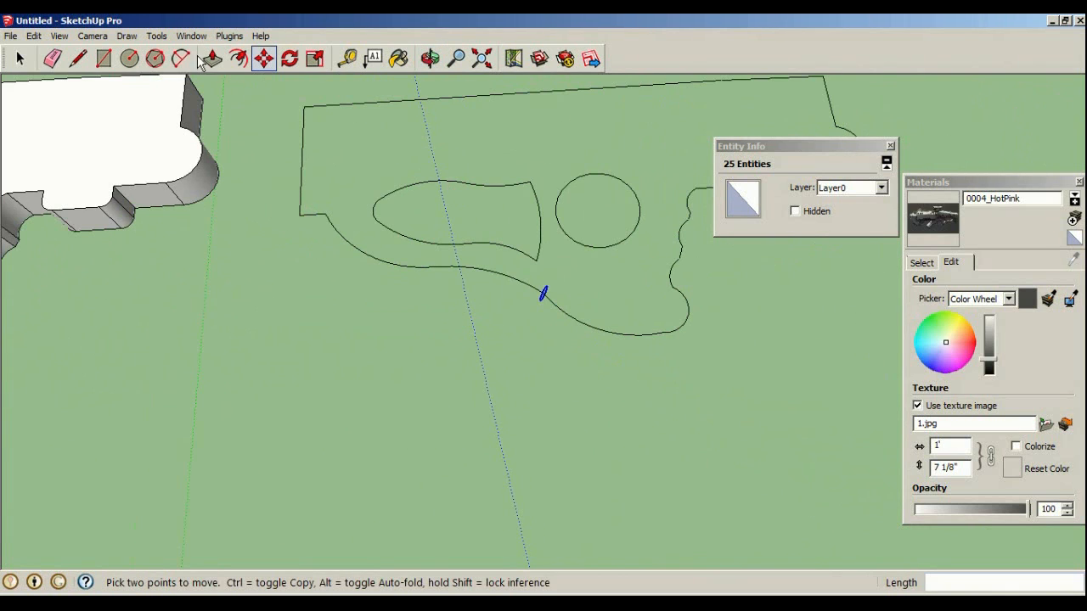
left_click(156, 36)
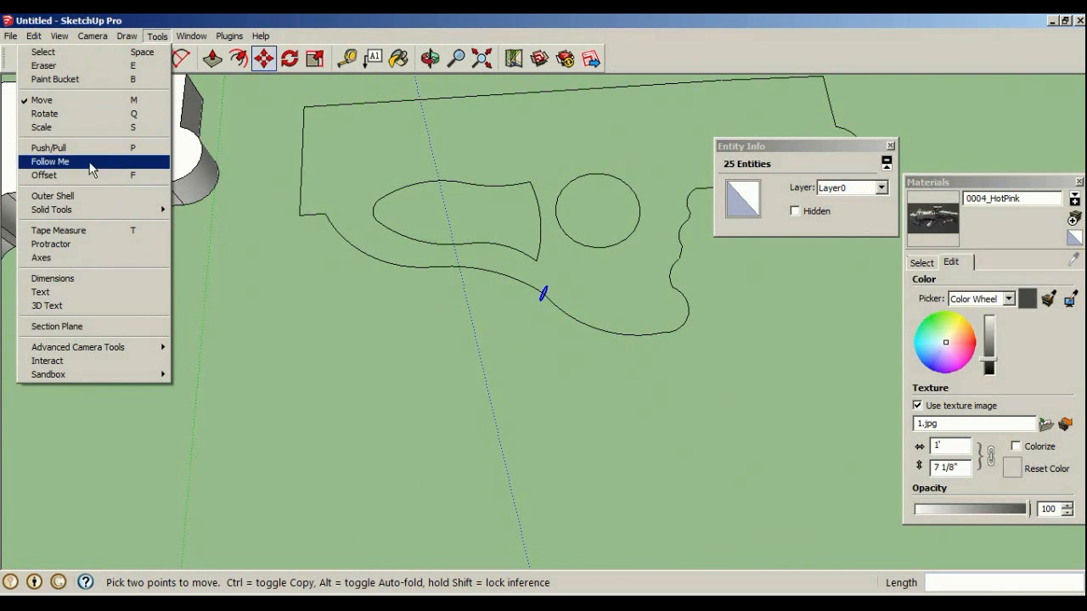
left_click(113, 162)
middle_click_drag(650, 258, 618, 226)
key("space")
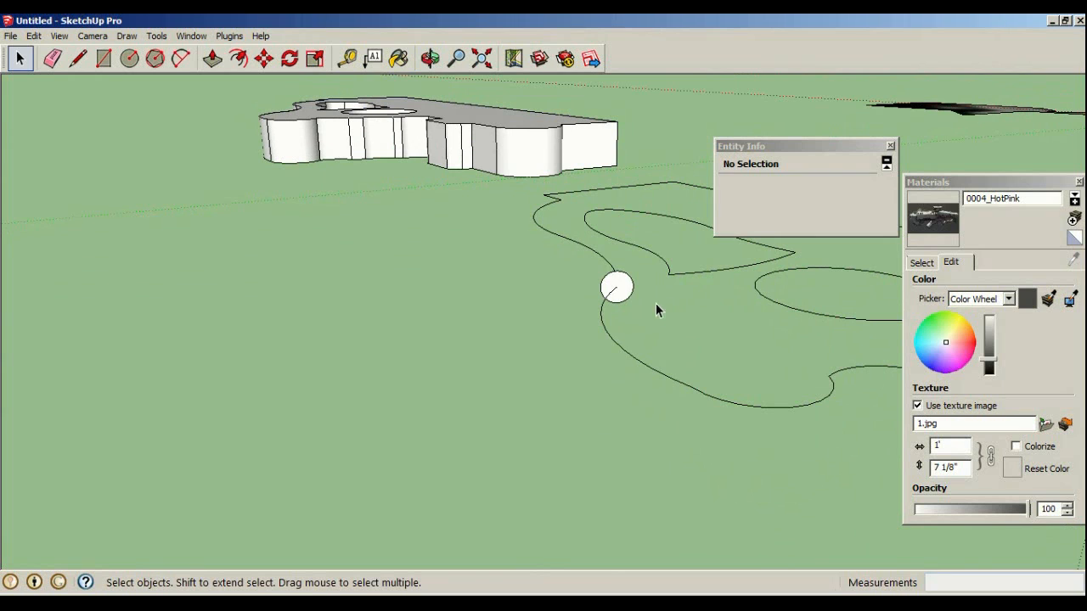
Select the upright circle with its edges on the copied outline's lower corner and enlarge it with Scale
scroll(620, 194, "up", 1)
left_click(316, 66)
middle_click_drag(660, 301, 449, 263)
left_click_drag(429, 253, 454, 231)
middle_click_drag(402, 152, 407, 117)
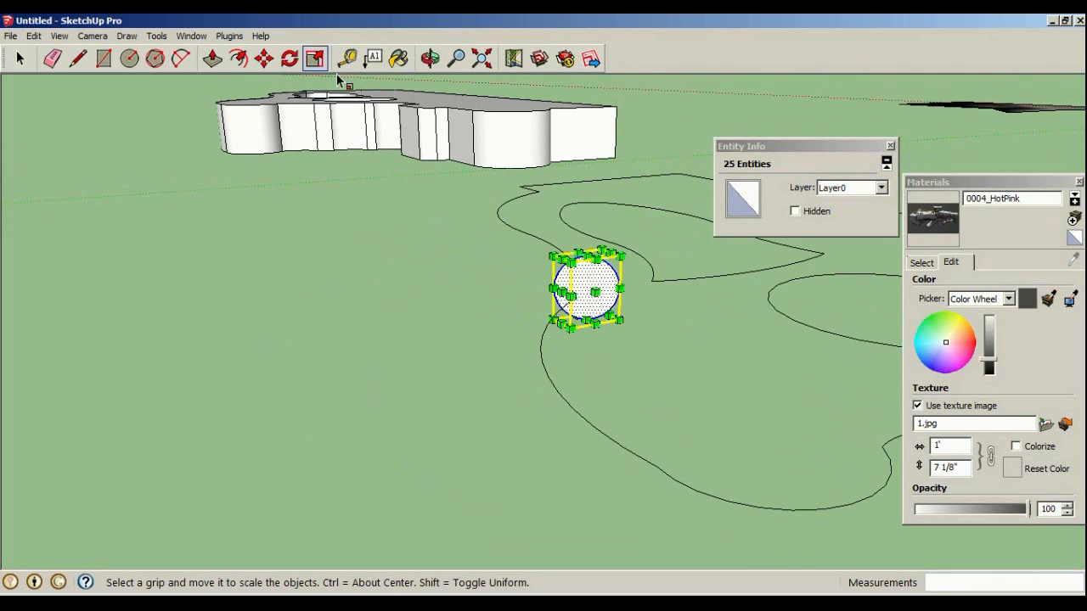
Move the enlarged circle so it is centred on the outline's lower corner between stock and grip
left_click(264, 58)
scroll(655, 250, "up", 3)
middle_click_drag(655, 249, 582, 330)
scroll(576, 346, "up", 3)
middle_click_drag(551, 371, 356, 359)
left_click(699, 315)
scroll(281, 374, "up", 6)
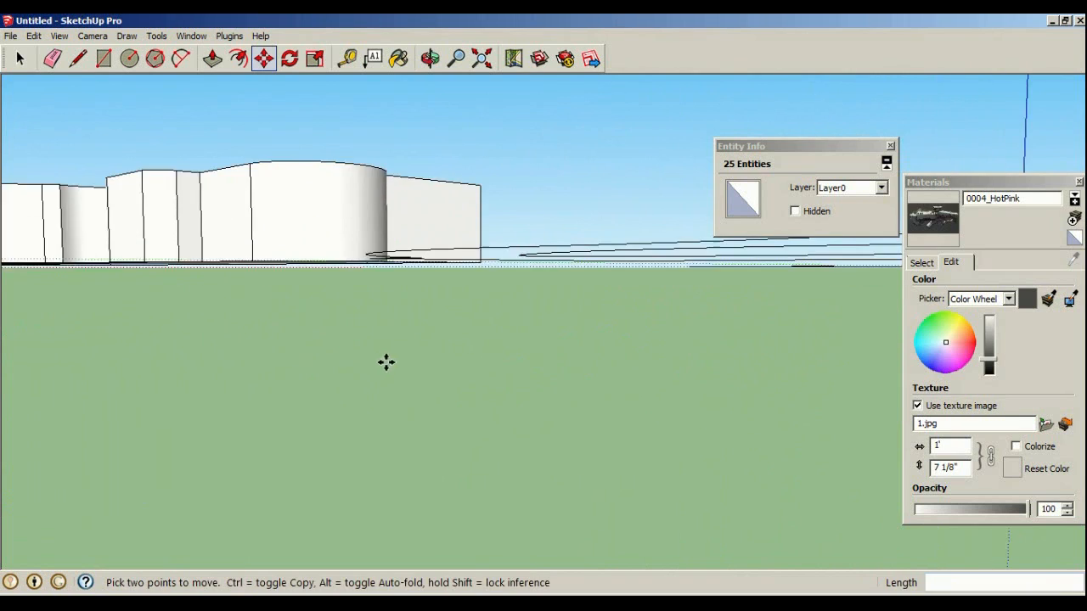
middle_click_drag(427, 352, 408, 565)
scroll(566, 430, "down", 5)
middle_click_drag(566, 429, 679, 439)
scroll(680, 439, "up", 6)
scroll(302, 94, "down", 4)
Rotate the enlarged circle slightly in the ground plane and move it back onto the outline's lower corner
left_click(290, 58)
middle_click_drag(291, 64, 315, 270)
left_click(316, 270)
left_click(422, 272)
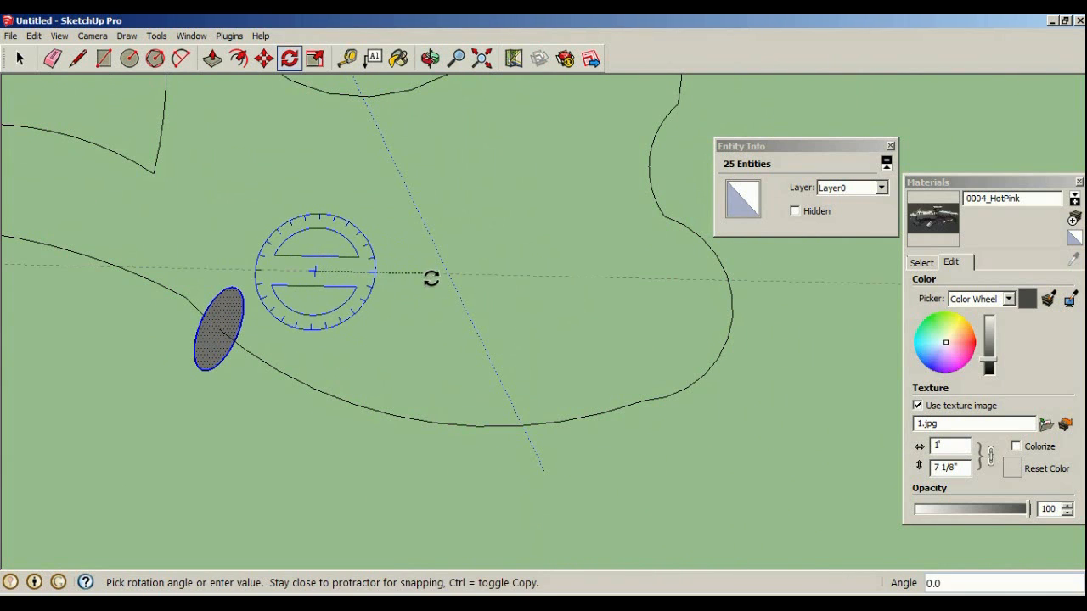
left_click(434, 293)
left_click(263, 58)
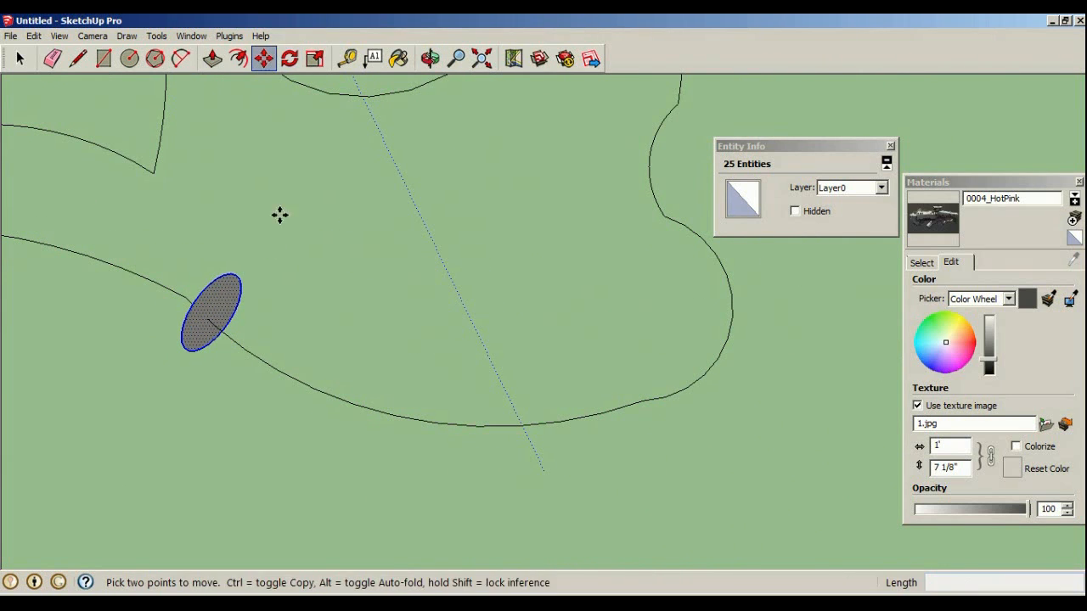
left_click(237, 294)
middle_click_drag(220, 304, 198, 257)
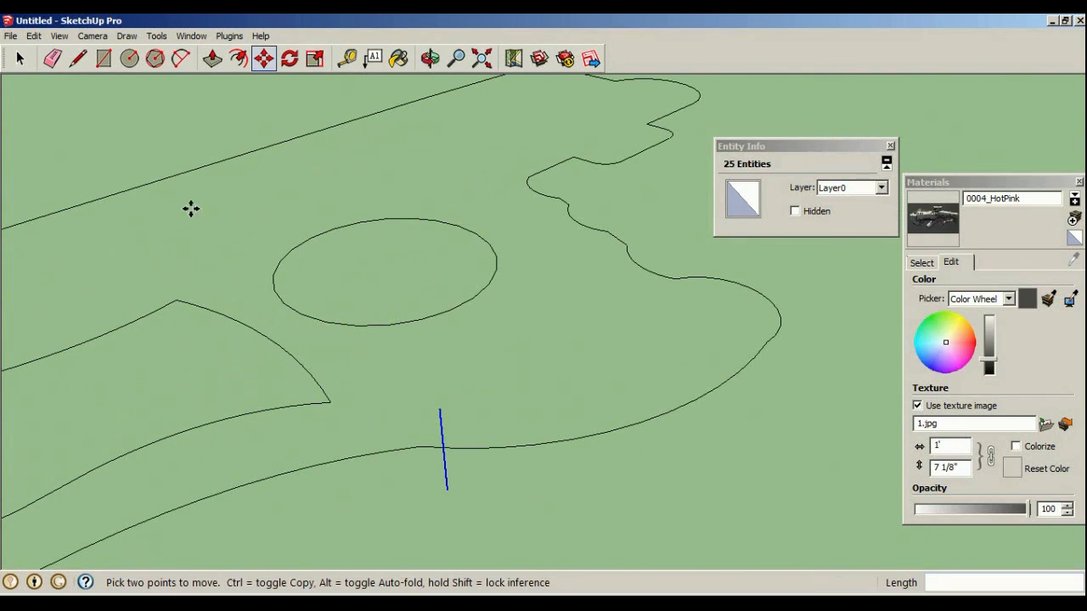
Try to sweep the circle with Follow Me around the whole copied outline, starting along the grip
left_click(191, 36)
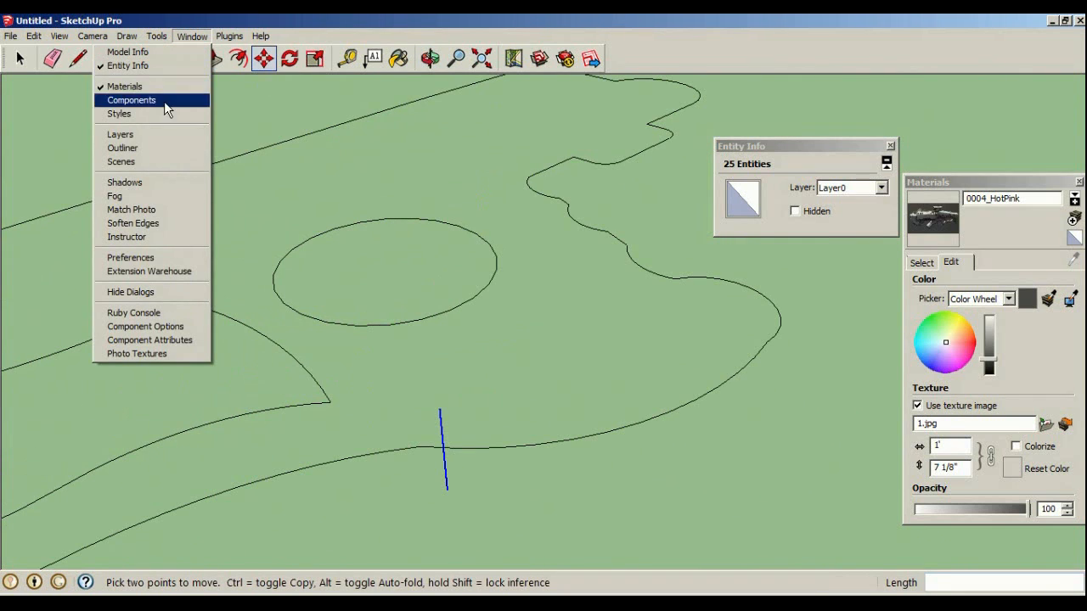
mouse_move(157, 36)
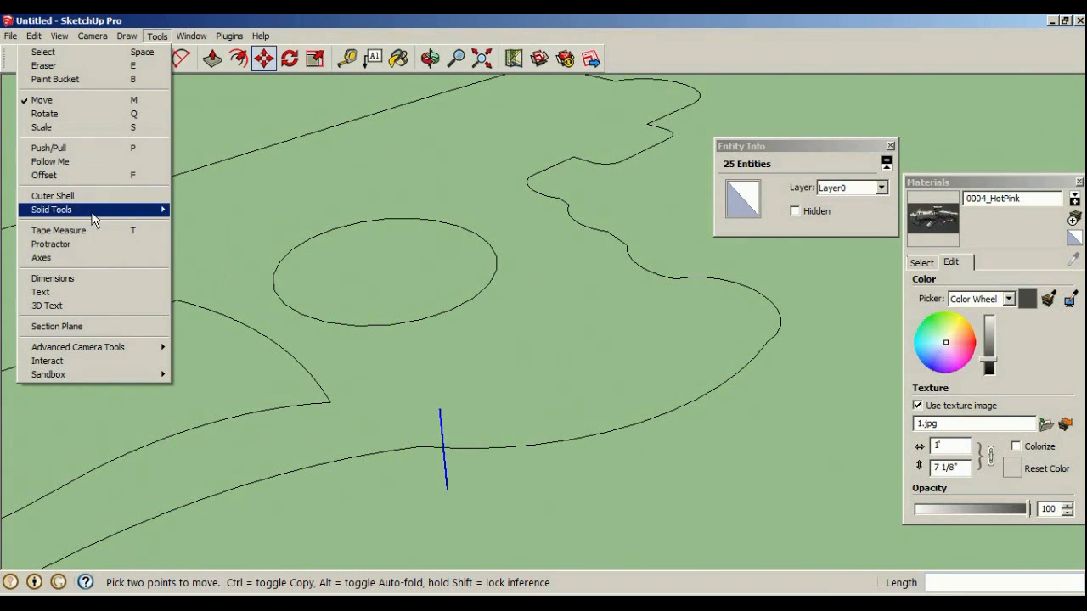
left_click(48, 148)
middle_click_drag(413, 297, 226, 360)
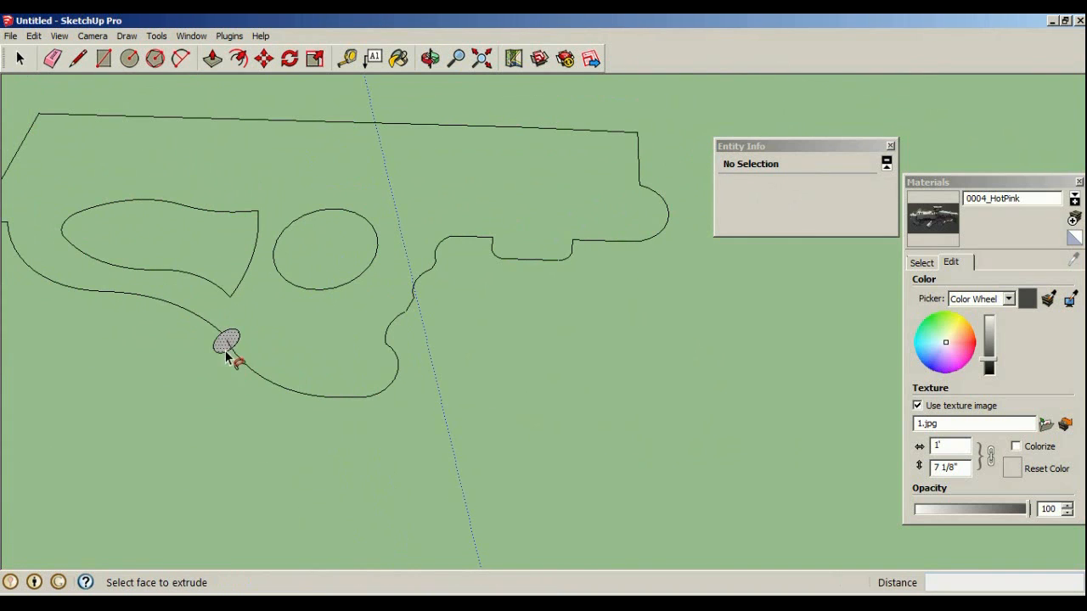
left_click_drag(226, 348, 254, 380)
left_click_drag(318, 408, 405, 370)
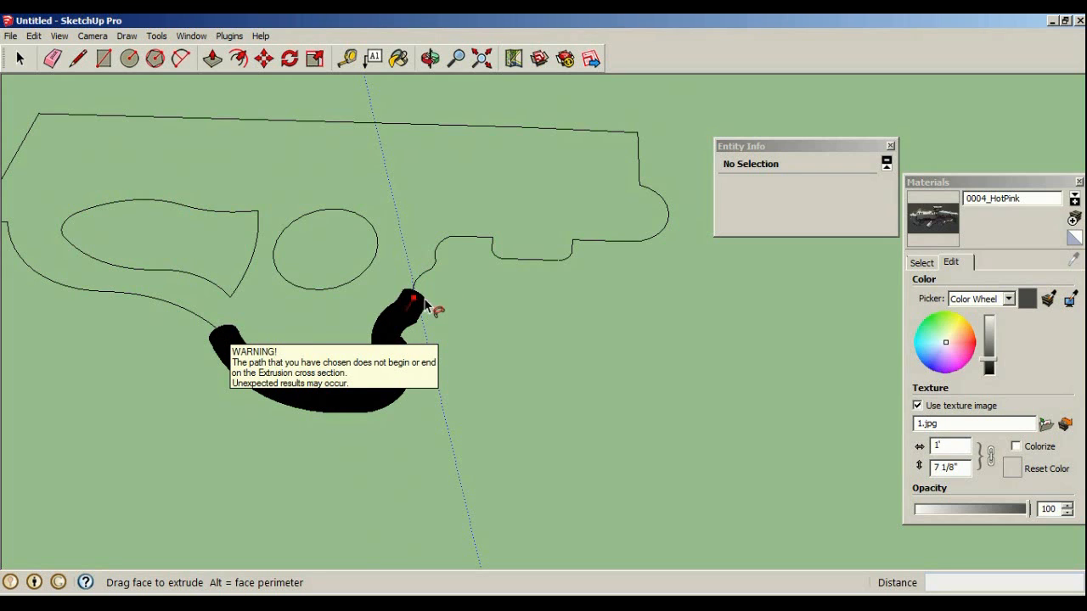
left_click_drag(444, 240, 492, 241)
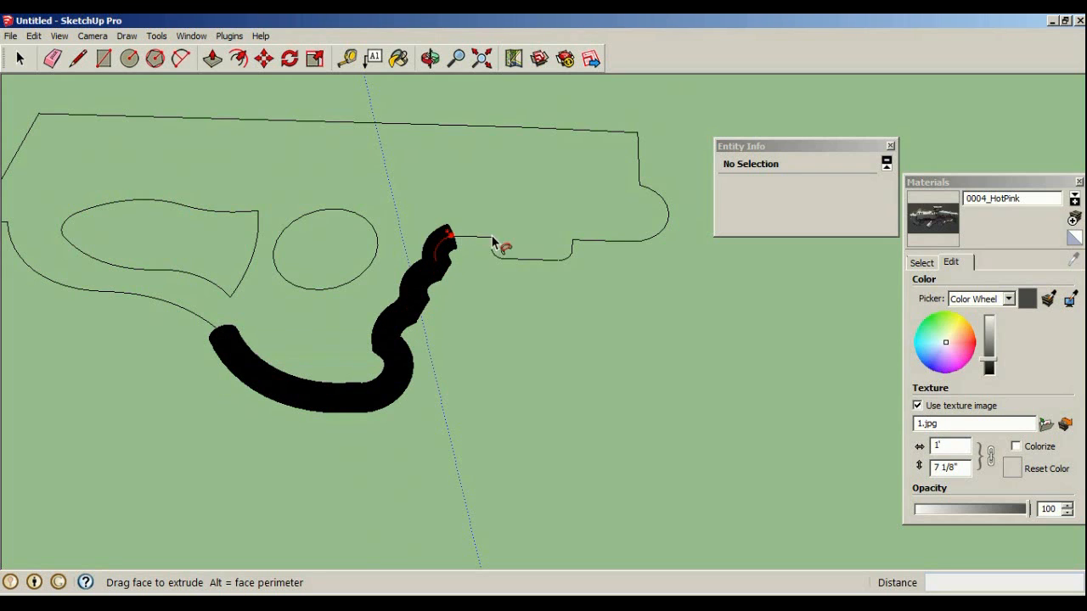
middle_click_drag(495, 259, 319, 259)
left_click_drag(533, 253, 608, 273)
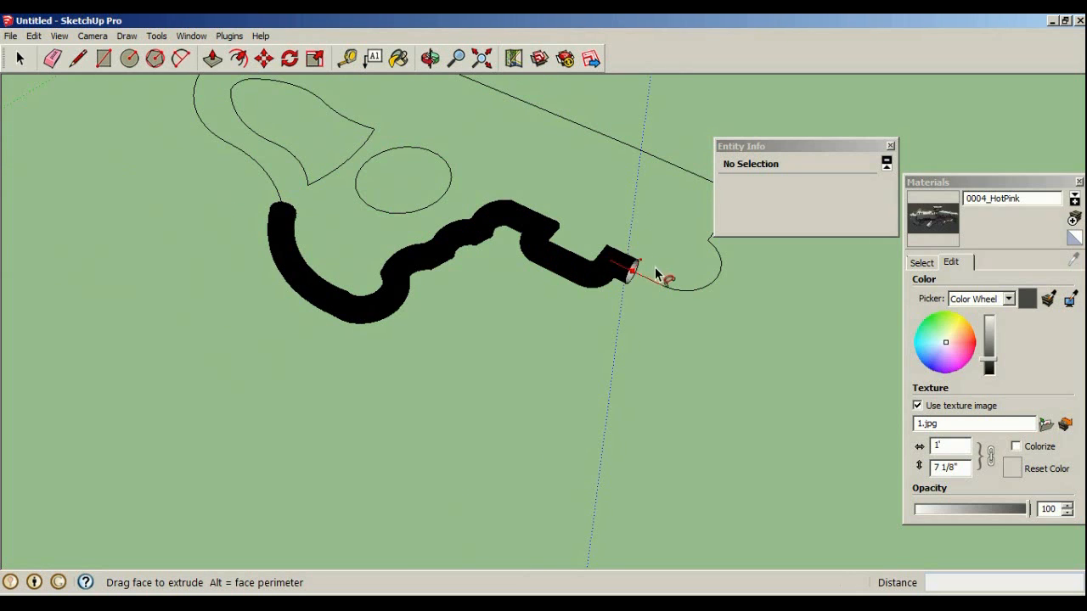
middle_click_drag(739, 280, 704, 383)
left_click_drag(704, 383, 748, 272)
middle_click_drag(748, 272, 633, 434)
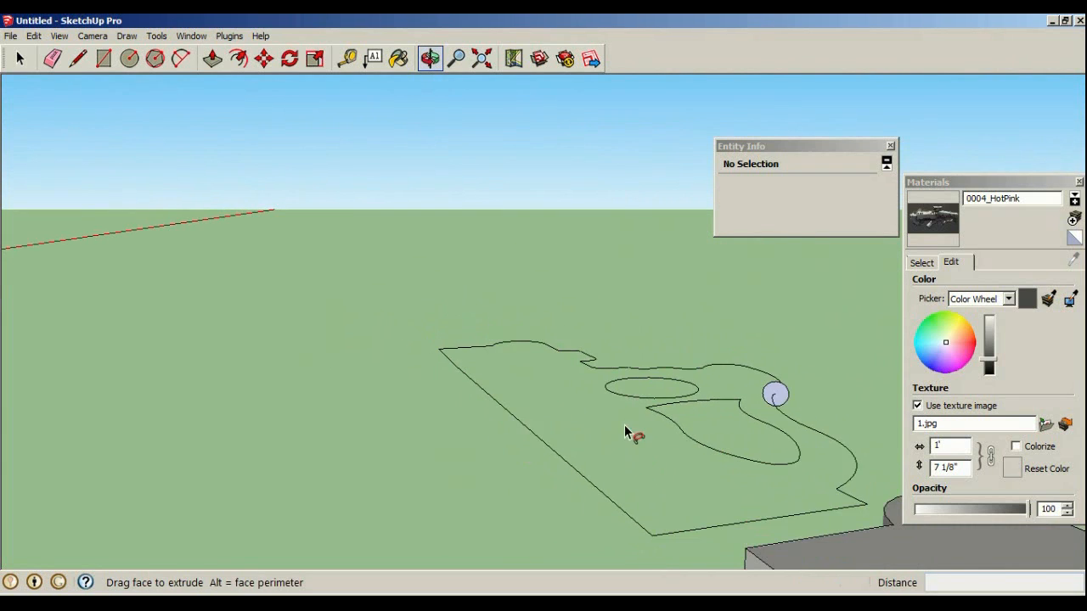
middle_click_drag(783, 490, 564, 552)
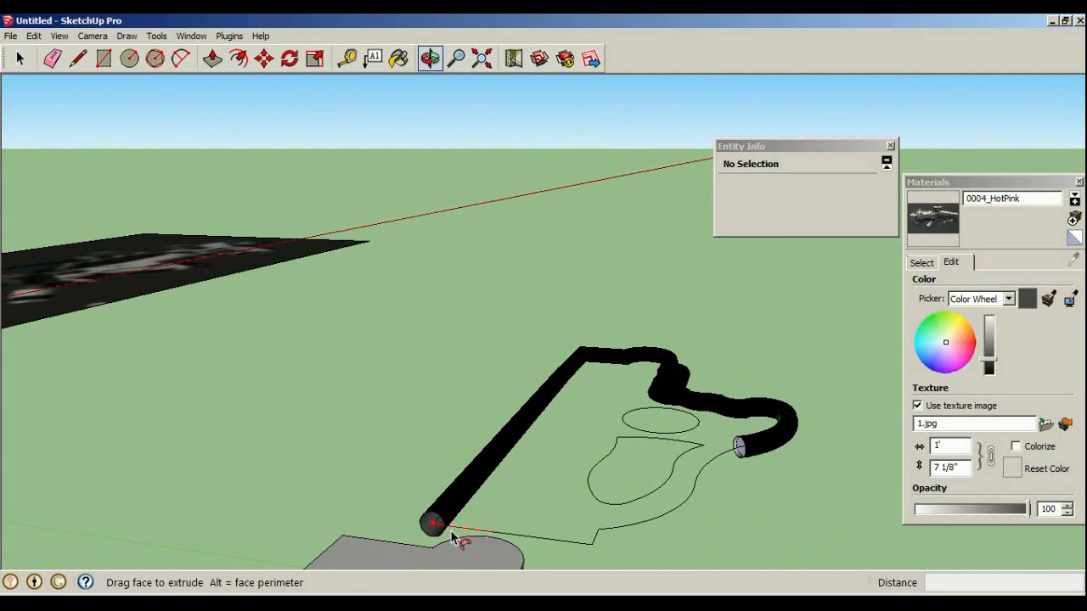
middle_click_drag(603, 541, 503, 547)
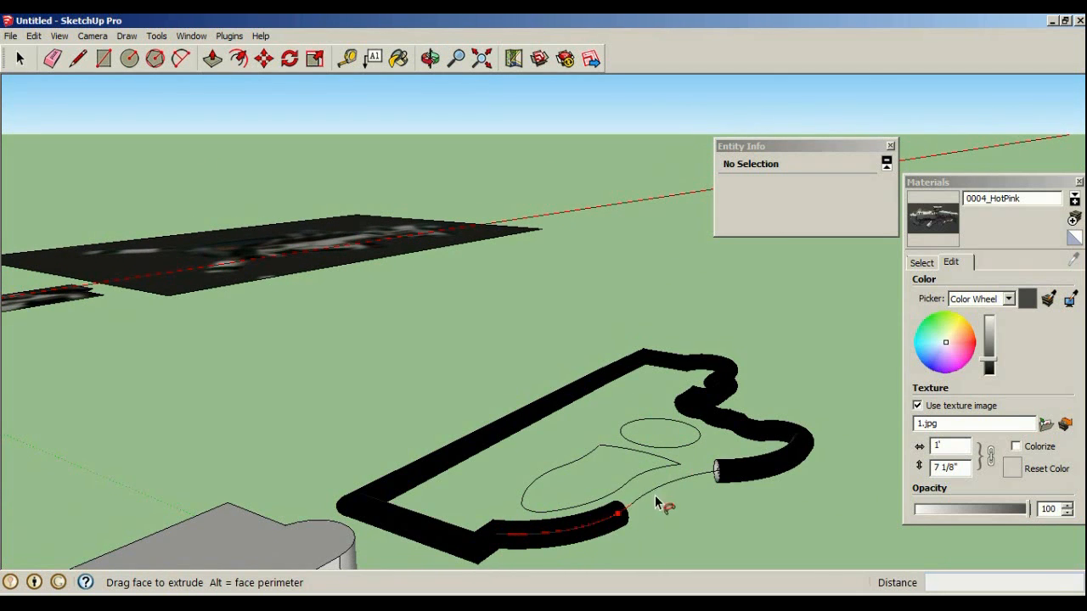
middle_click_drag(726, 478, 558, 498)
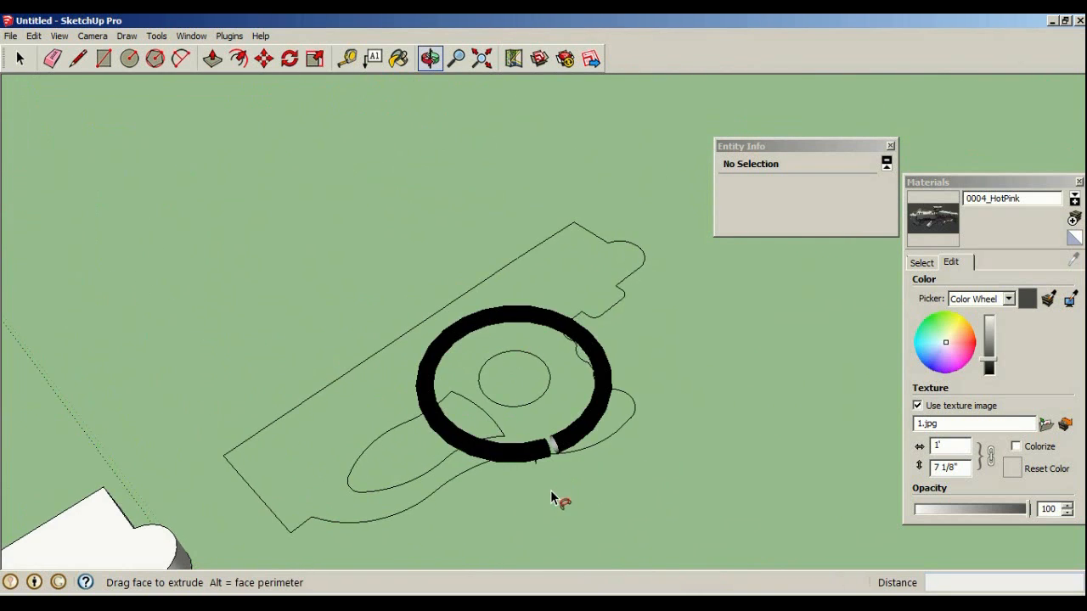
Try to sweep the circle the opposite way, along the stock curve, rear edge, long straight edge and front end
scroll(526, 482, "up", 3)
scroll(509, 479, "down", 3)
middle_click_drag(450, 516, 486, 473)
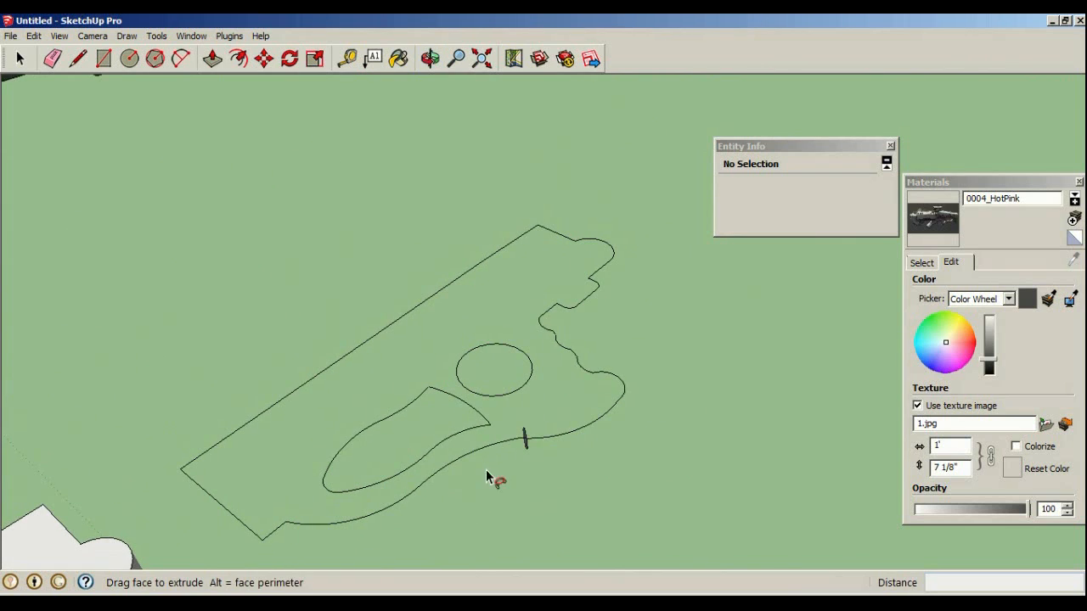
mouse_move(289, 522)
middle_mouse_down()
mouse_move(274, 539)
mouse_move(271, 529)
middle_mouse_up()
scroll(344, 499, "up", 2)
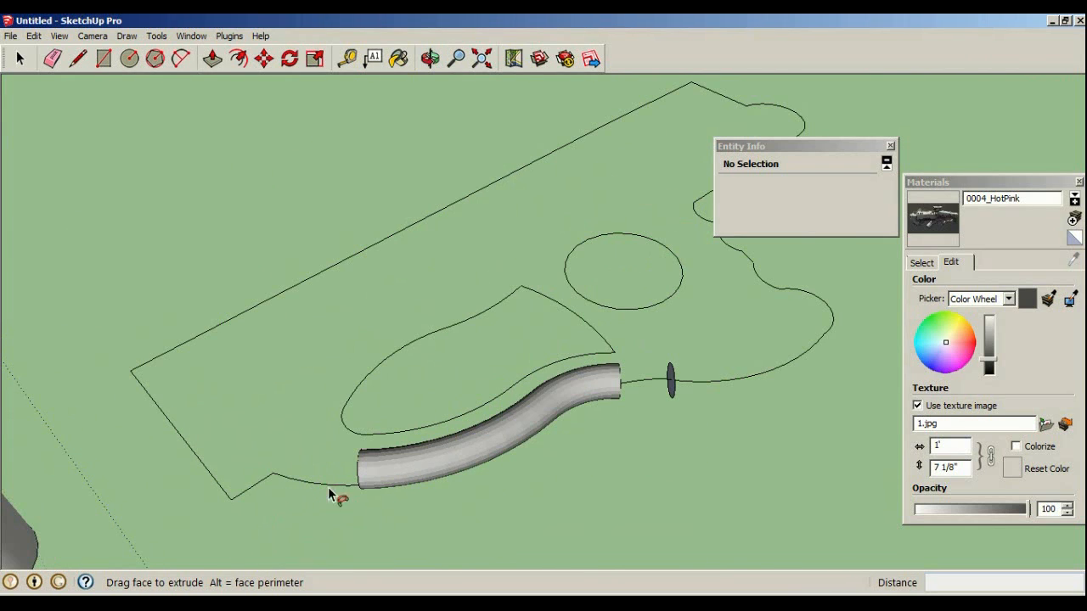
left_click(338, 489)
middle_click_drag(291, 405, 713, 431)
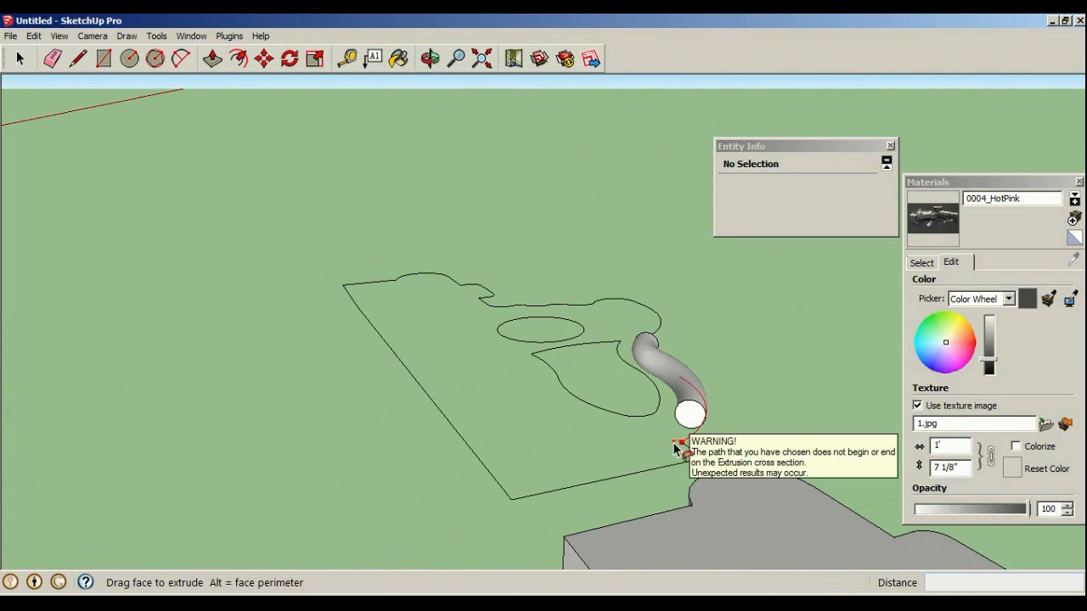
middle_click_drag(740, 368, 663, 350)
left_click_drag(662, 348, 499, 257)
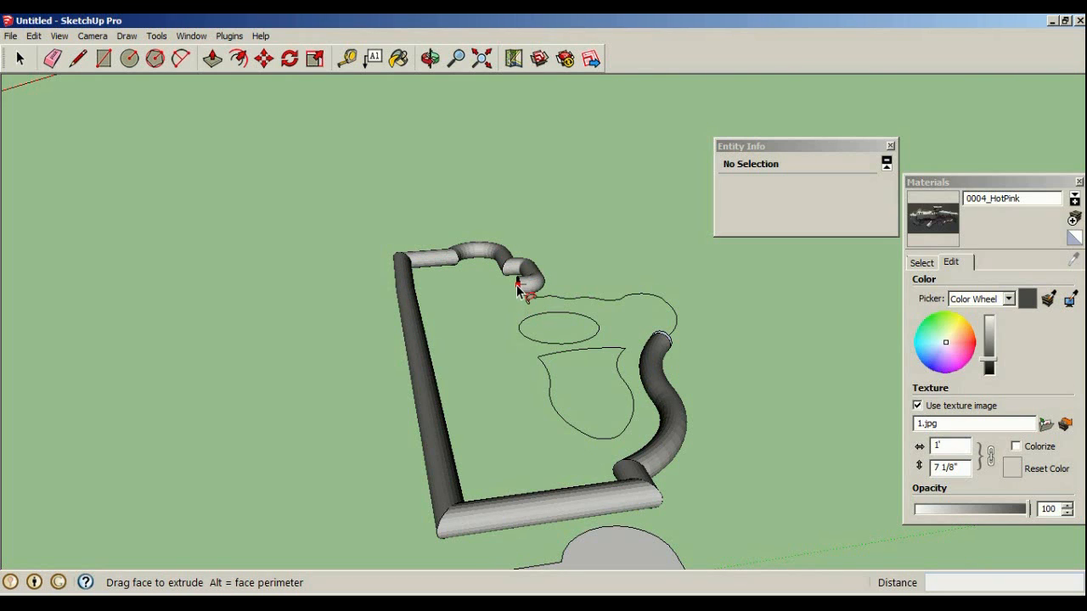
Try to extend the reversed sweep along the underside notches and grip, back to the starting circle
middle_click_drag(533, 311, 571, 256)
left_click_drag(577, 270, 587, 277)
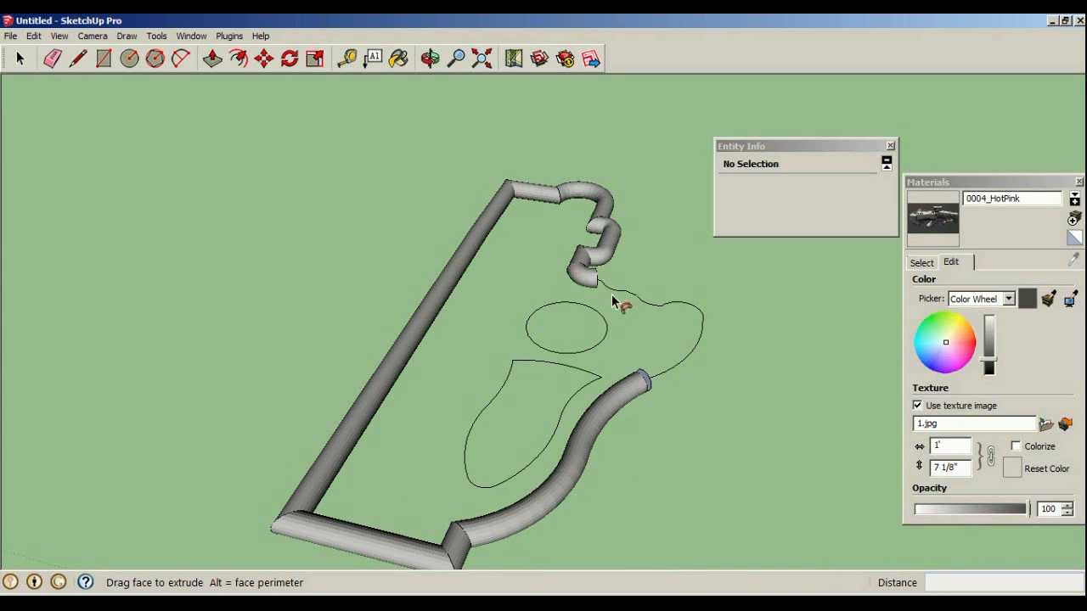
middle_click_drag(655, 304, 710, 371)
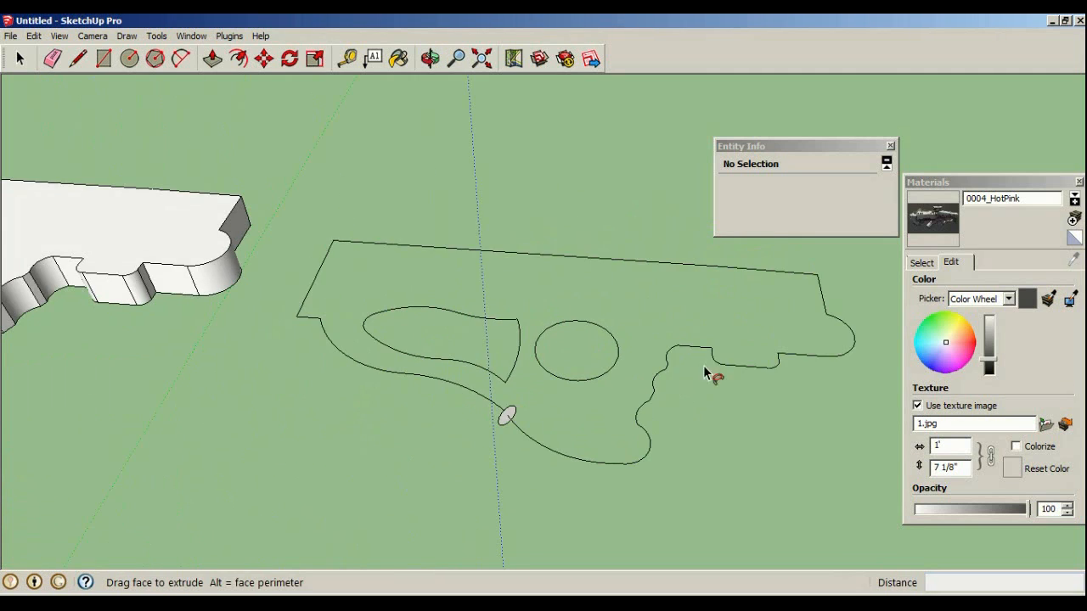
scroll(682, 377, "up", 5)
left_click_drag(582, 380, 553, 402)
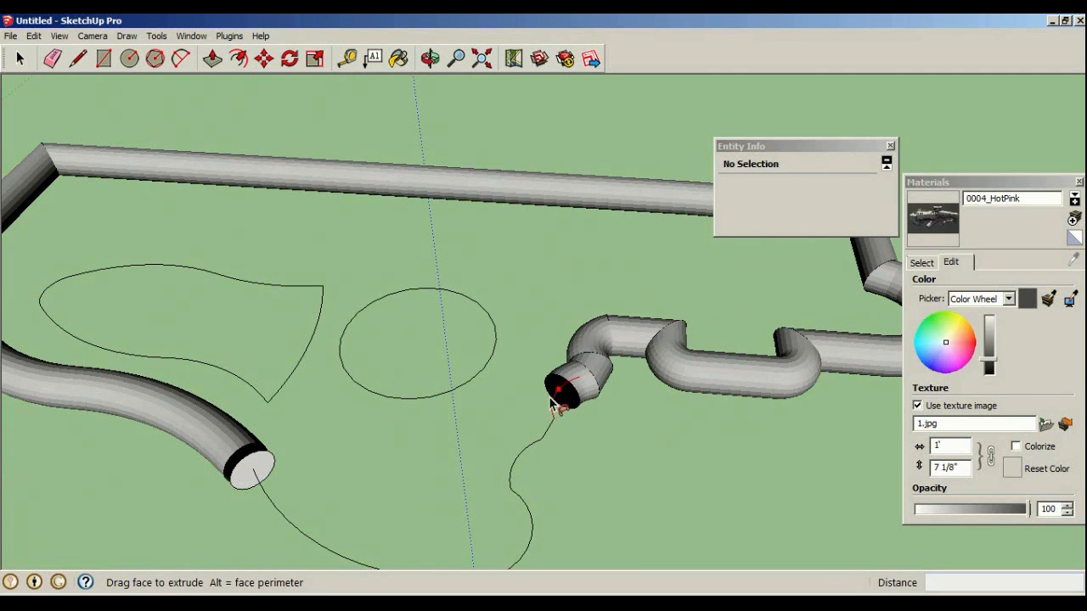
left_click_drag(532, 455, 526, 539)
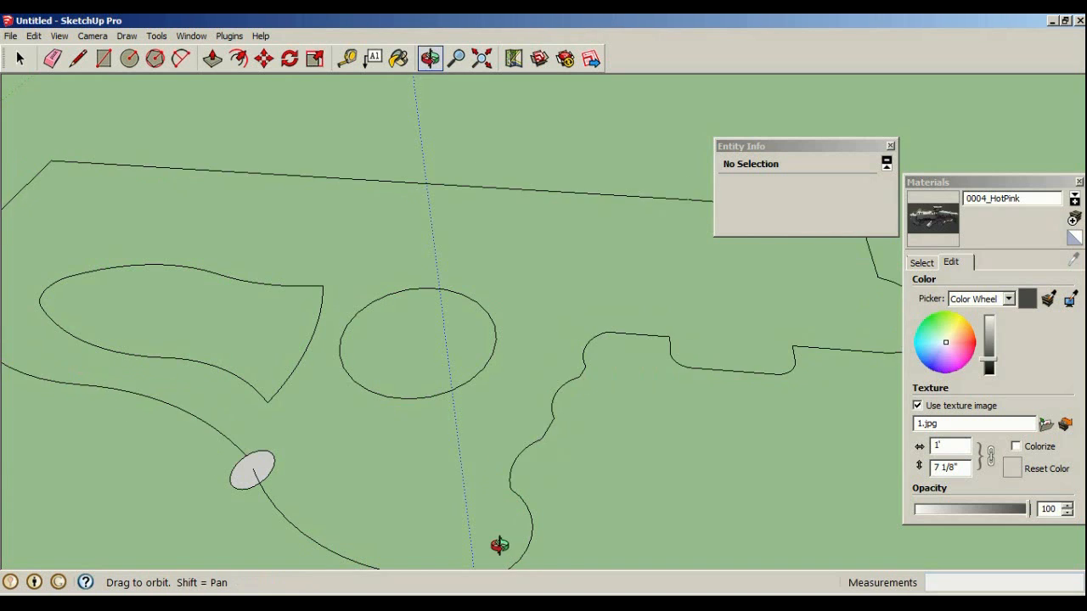
middle_click_drag(497, 546, 472, 476)
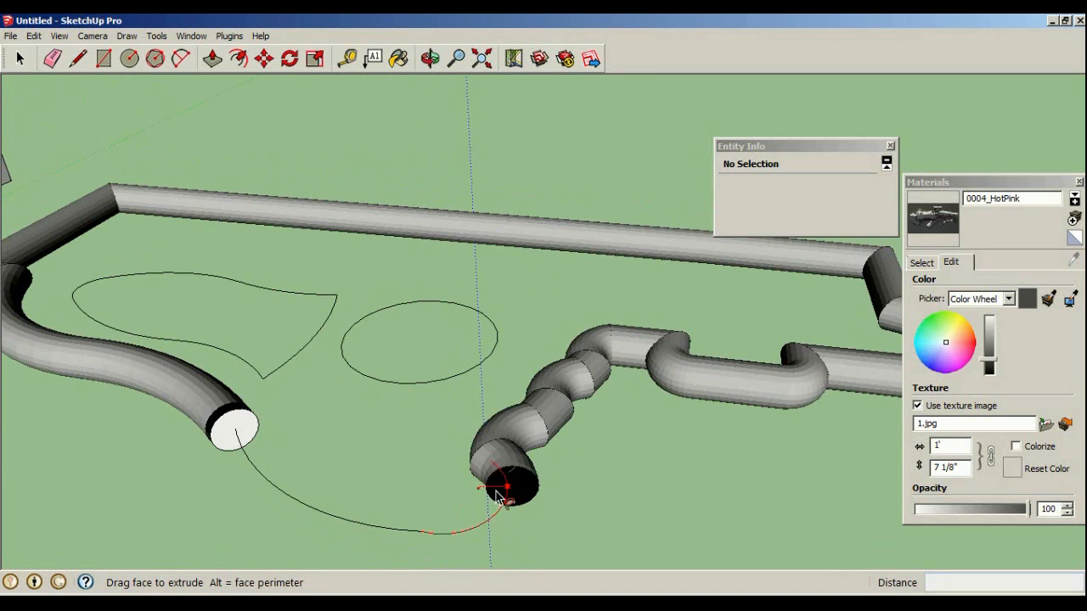
left_click_drag(503, 486, 412, 550)
left_click_drag(346, 523, 286, 435)
Sweep the circle with Follow Me along the grip, underside notches and front end to the outline's upper front corner
left_click_drag(399, 465, 591, 361)
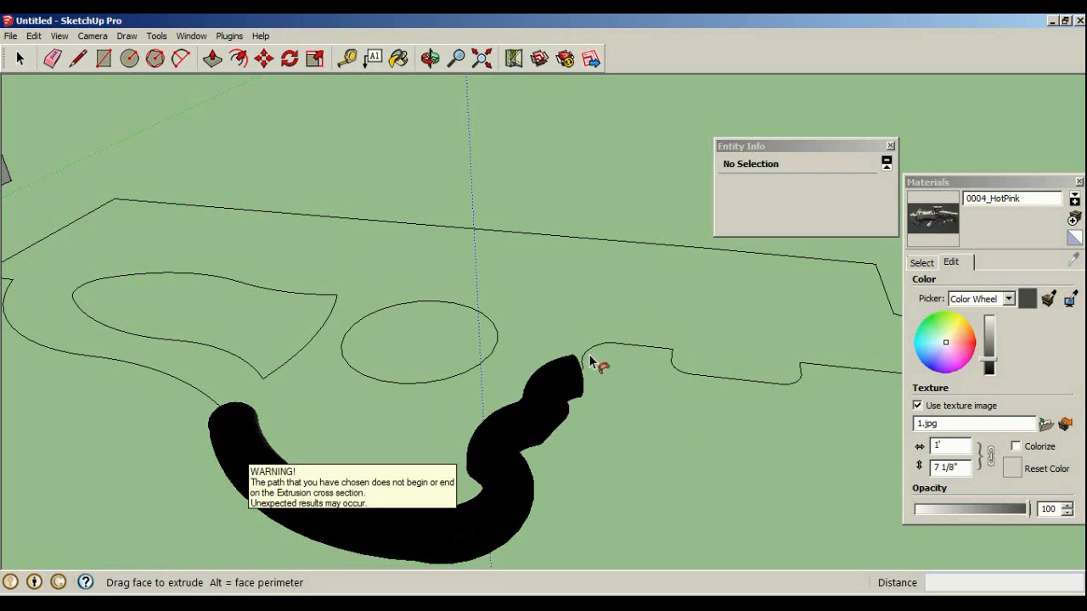
middle_click_drag(618, 338, 437, 383)
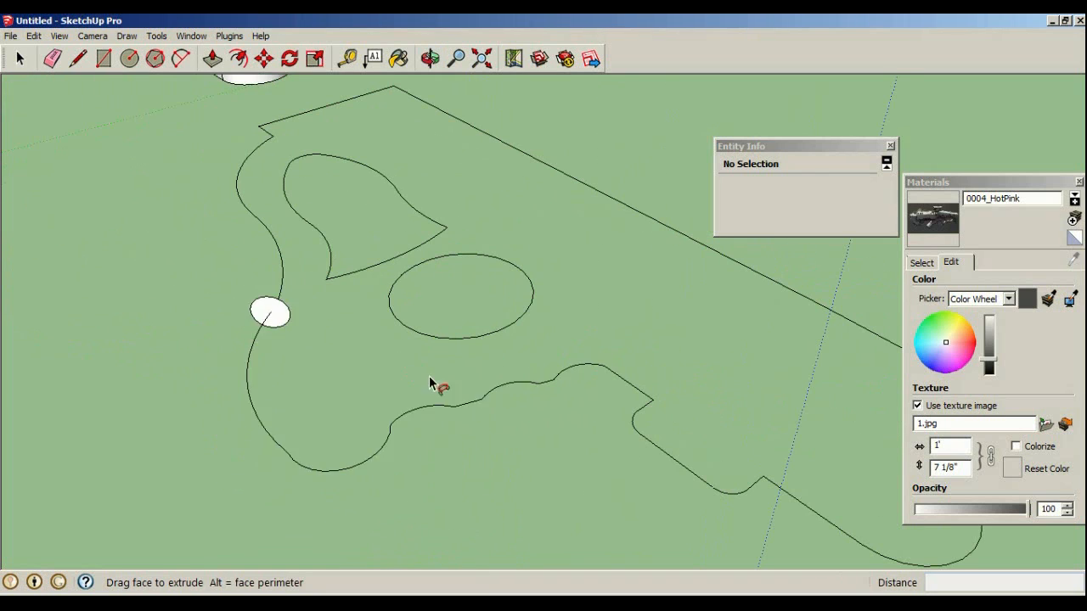
left_click_drag(436, 383, 583, 371)
middle_click_drag(718, 520, 485, 377)
left_click_drag(478, 380, 565, 422)
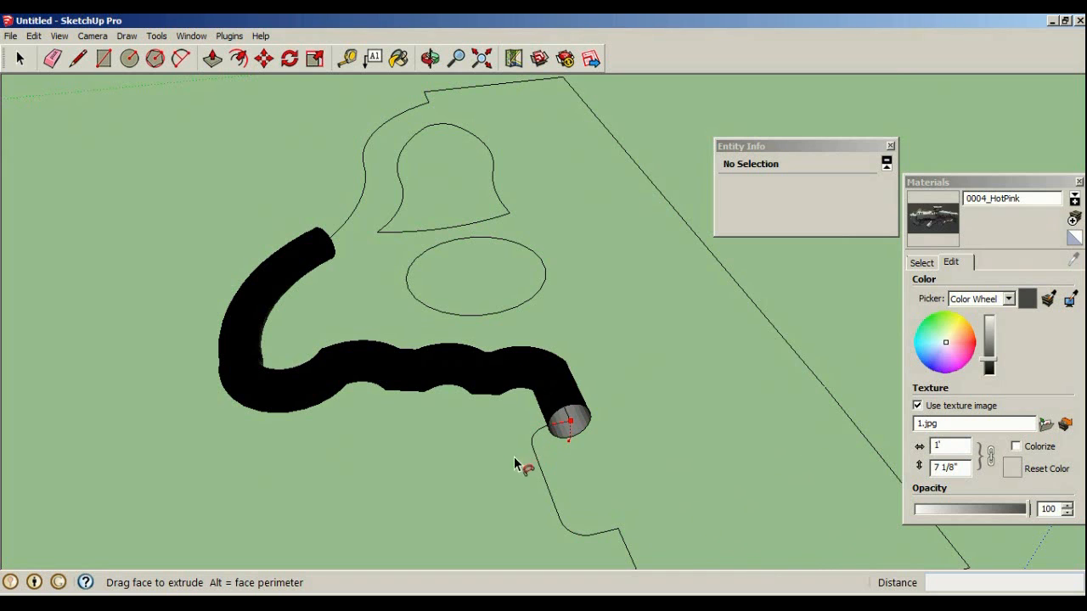
left_click_drag(490, 485, 507, 480)
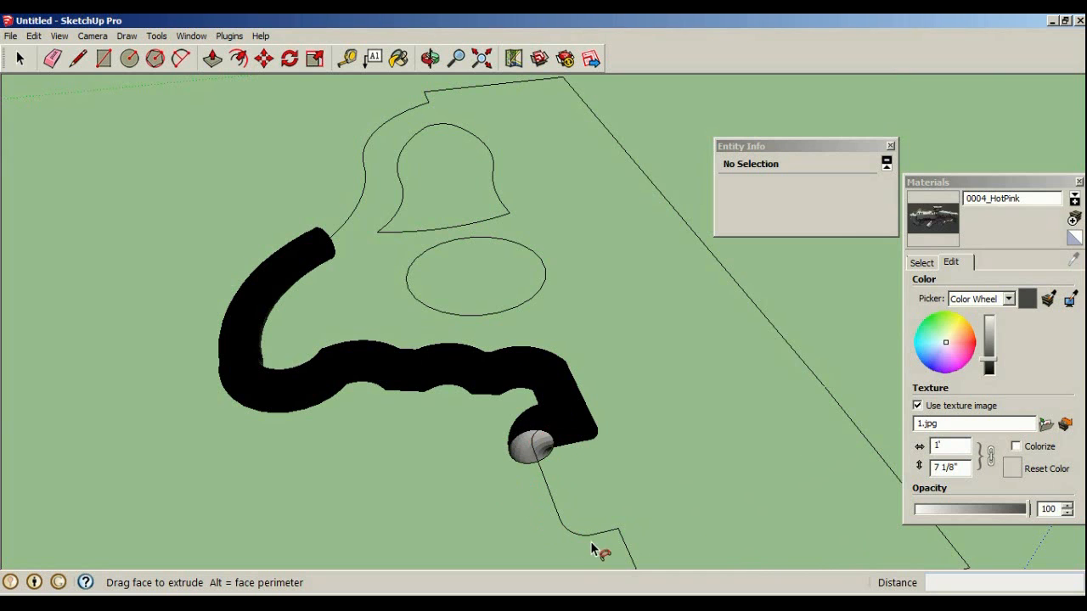
middle_click_drag(632, 543, 499, 363)
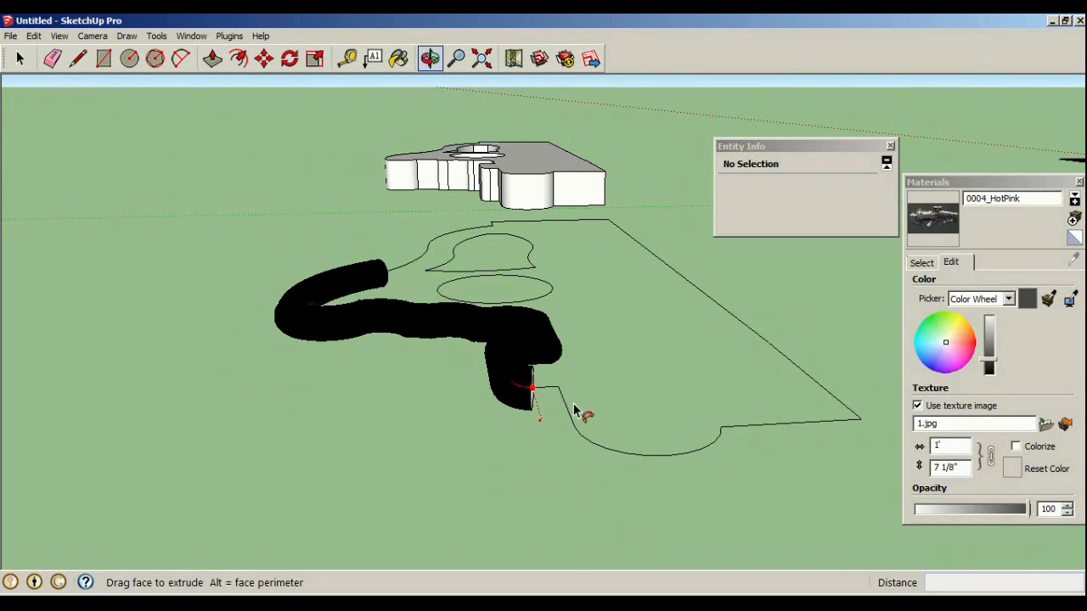
left_click_drag(553, 390, 861, 420)
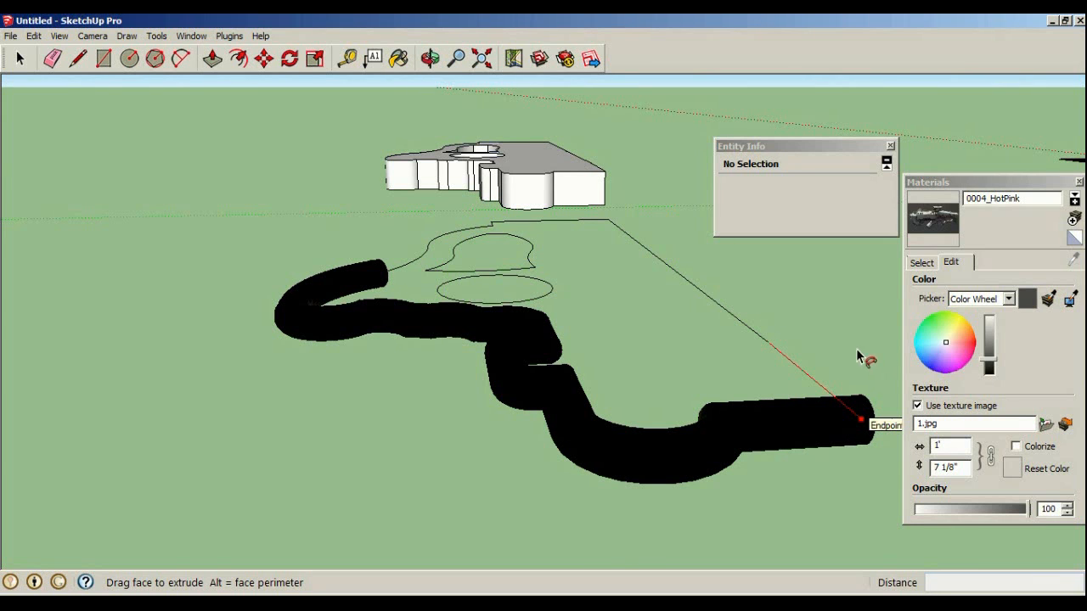
Sweep the circle with Follow Me along the stock curve and rear edge to the outline's upper rear corner
mouse_move(703, 334)
middle_mouse_down()
mouse_move(381, 383)
mouse_move(534, 252)
mouse_move(556, 283)
mouse_move(543, 276)
middle_mouse_up()
left_click_drag(527, 281, 704, 427)
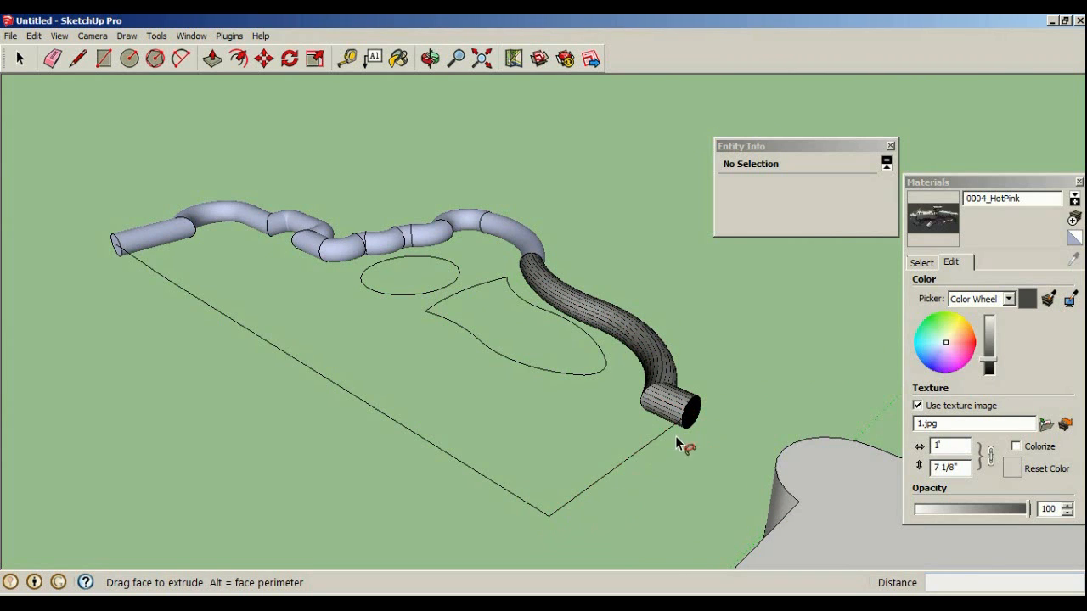
left_click_drag(682, 434, 540, 530)
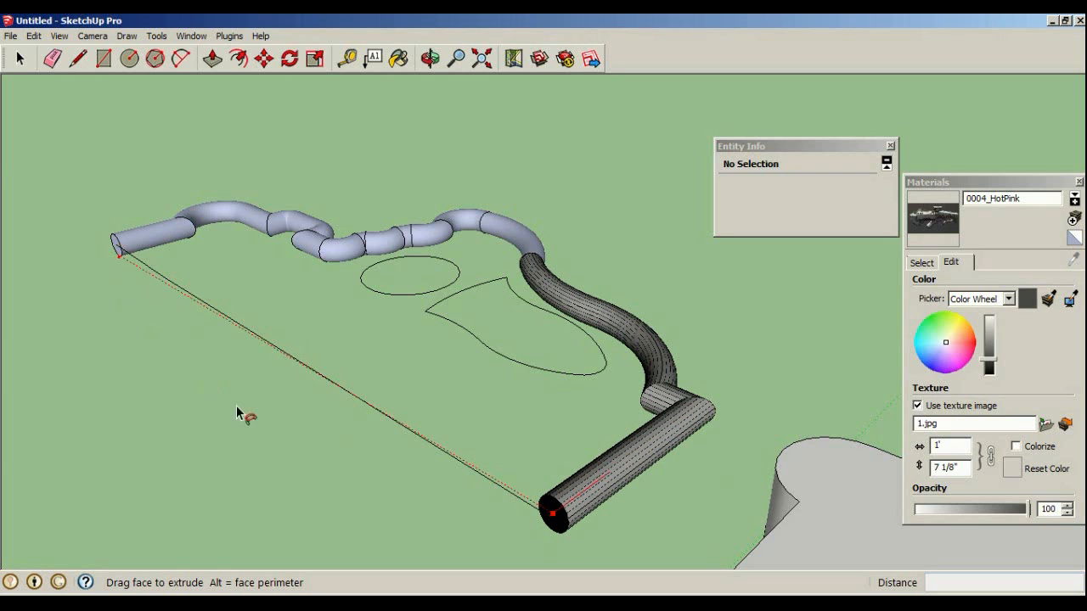
left_click_drag(553, 533, 553, 526)
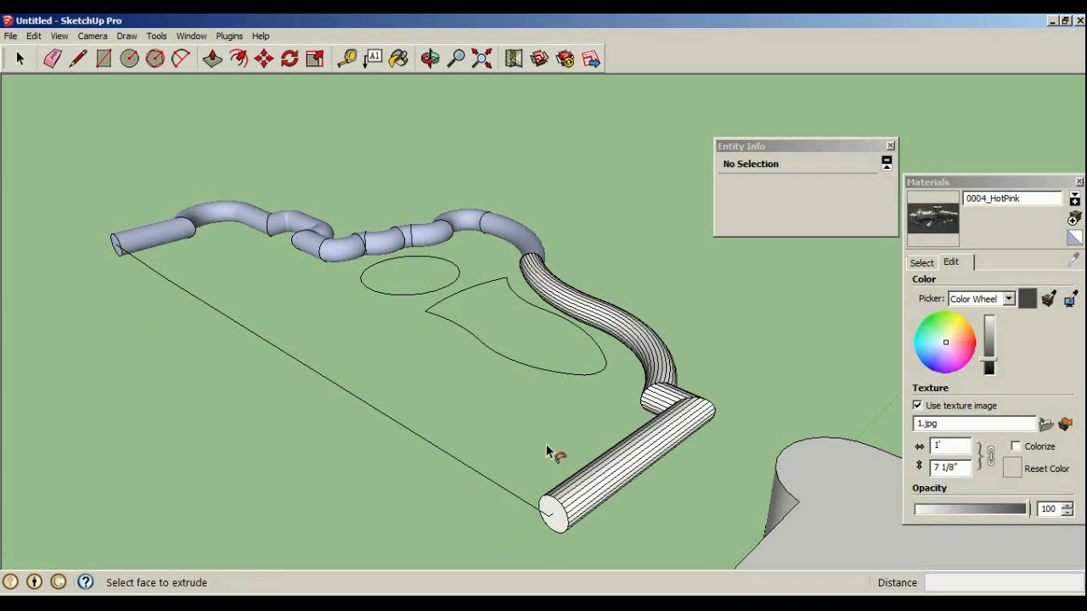
Undo the last sweep and sweep the circle with Follow Me along the stock curve, rear edge and long straight edge to the front corner
middle_click_drag(553, 451, 616, 476)
key("ctrl+z")
left_click_drag(502, 266, 675, 557)
left_click_drag(600, 535, 73, 326)
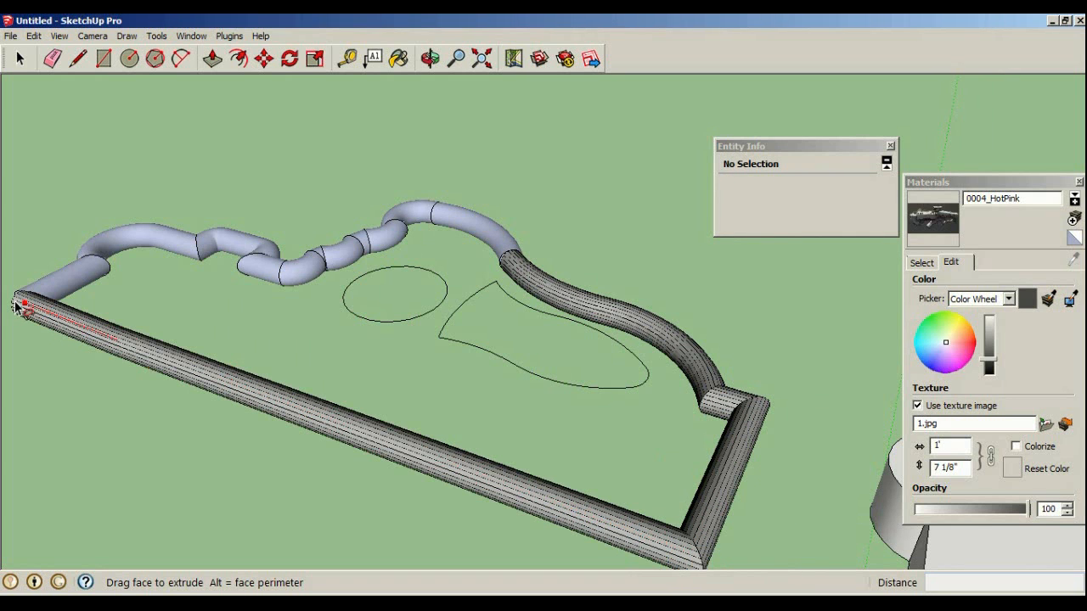
left_click_drag(34, 270, 34, 270)
middle_click_drag(34, 270, 790, 289)
scroll(549, 296, "down", 2)
scroll(559, 224, "up", 3)
middle_click_drag(560, 224, 539, 279)
scroll(533, 244, "down", 3)
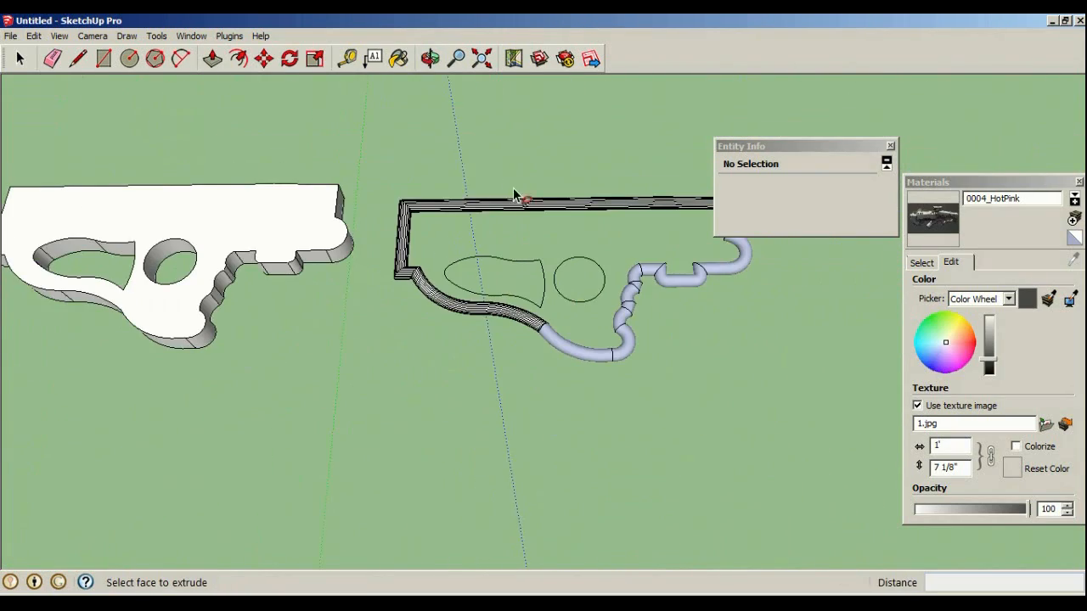
middle_click_drag(524, 209, 514, 315)
scroll(512, 308, "down", 1)
Draw a small upright circle with a radius of about 1 1/8" centred on an endpoint of the round hole's outline
left_click(20, 58)
middle_click_drag(444, 183, 515, 234)
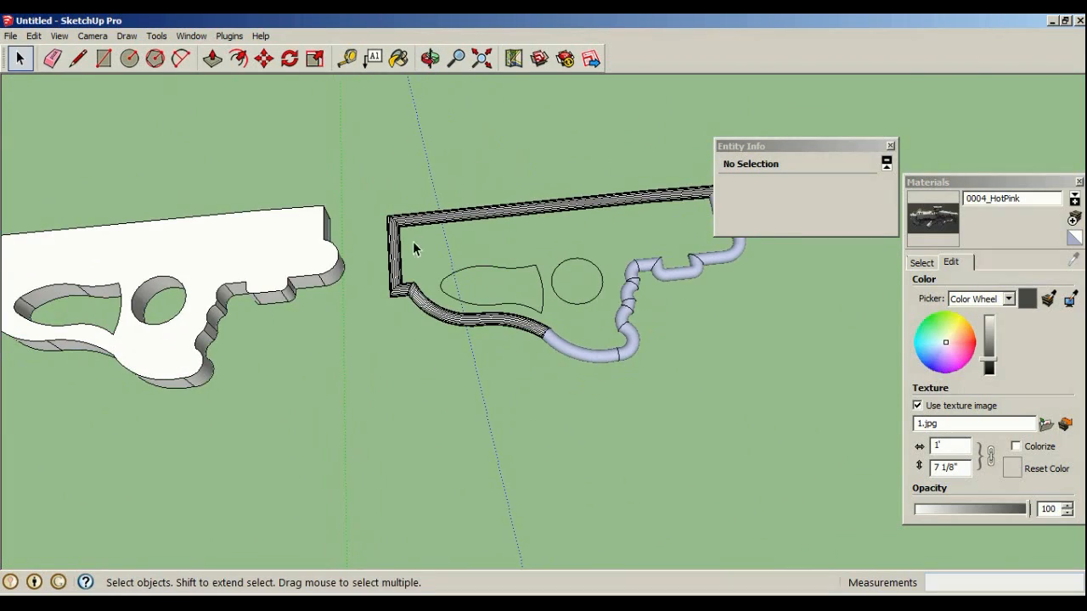
scroll(509, 247, "up", 5)
middle_click_drag(417, 235, 431, 175)
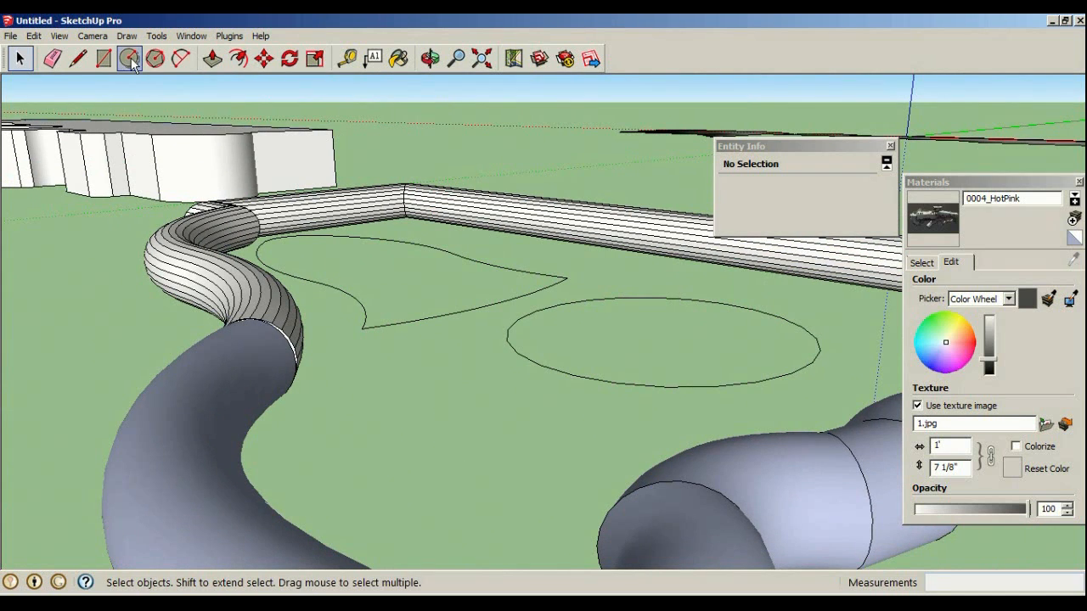
left_click(129, 58)
mouse_move(436, 308)
middle_mouse_down()
mouse_move(479, 298)
mouse_move(501, 323)
mouse_move(514, 317)
mouse_move(473, 315)
mouse_move(522, 294)
mouse_move(507, 333)
mouse_move(478, 102)
mouse_move(512, 195)
mouse_move(683, 103)
mouse_move(595, 121)
middle_mouse_up()
scroll(551, 175, "down", 5)
scroll(485, 134, "up", 6)
mouse_move(280, 121)
middle_mouse_down()
mouse_move(209, 92)
mouse_move(228, 180)
middle_mouse_up()
scroll(334, 141, "up", 5)
middle_click_drag(334, 142, 390, 197)
middle_click_drag(500, 196, 499, 144)
middle_click_drag(515, 184, 405, 181)
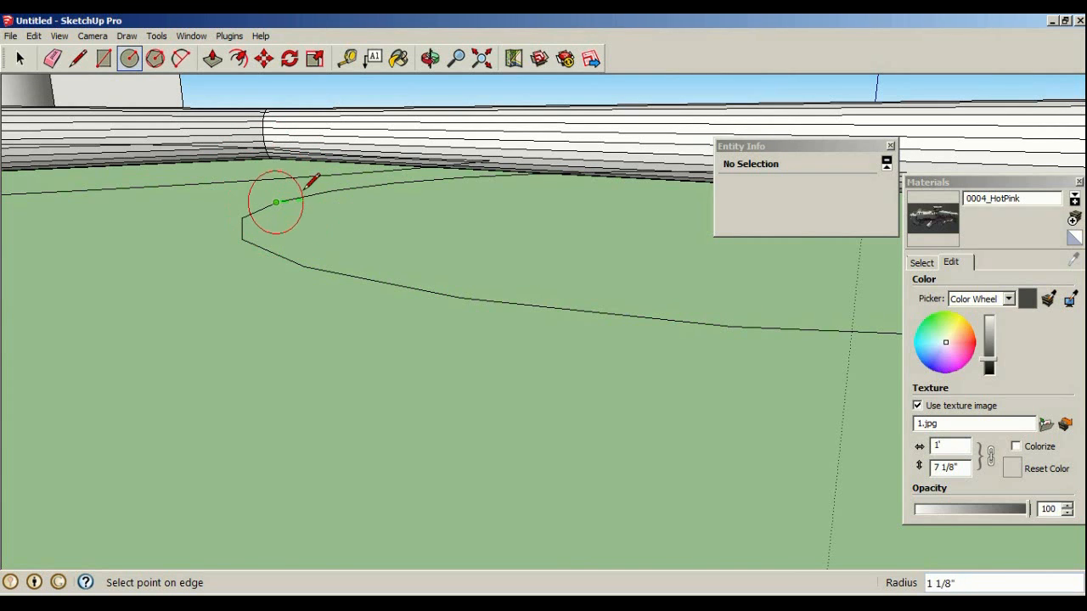
left_click(308, 190)
Rotate the small circle and its face about the vertical axis to set it across the round hole's outline
middle_click_drag(315, 175, 315, 230)
scroll(331, 233, "down", 3)
scroll(348, 221, "up", 3)
left_click(17, 55)
scroll(281, 180, "down", 3)
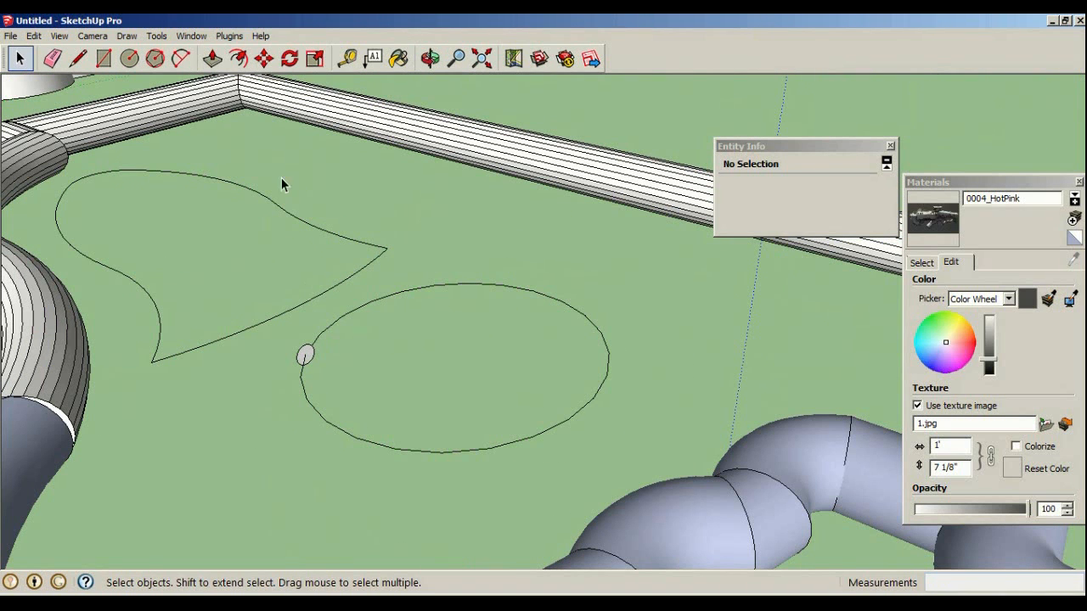
scroll(298, 259, "down", 3)
middle_click_drag(308, 318, 311, 347)
scroll(289, 313, "up", 3)
scroll(267, 136, "up", 1)
scroll(260, 125, "up", 1)
left_click(289, 58)
left_click(396, 293)
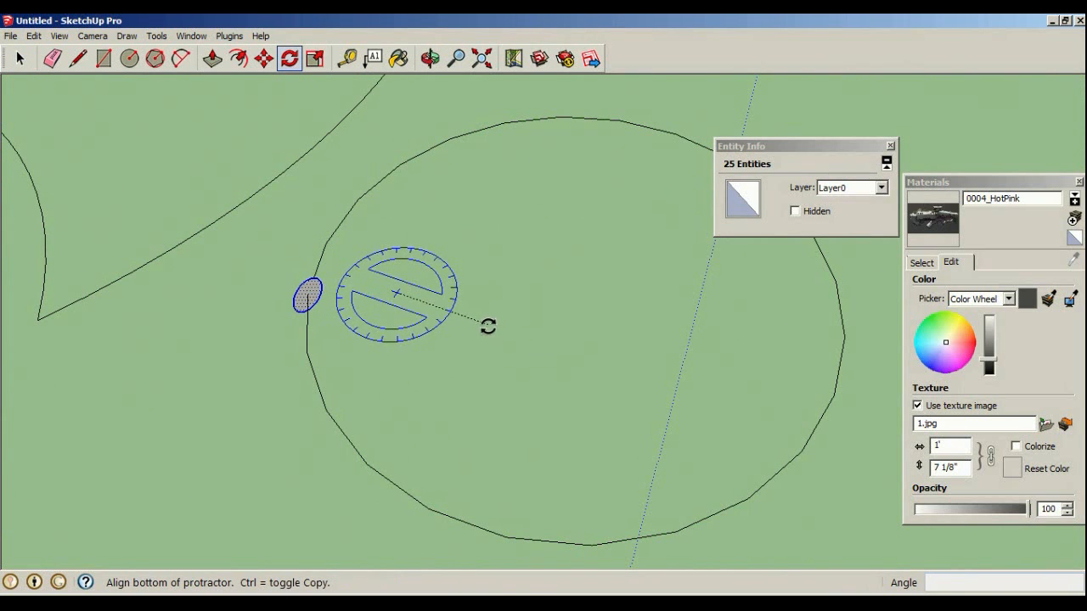
left_click(488, 327)
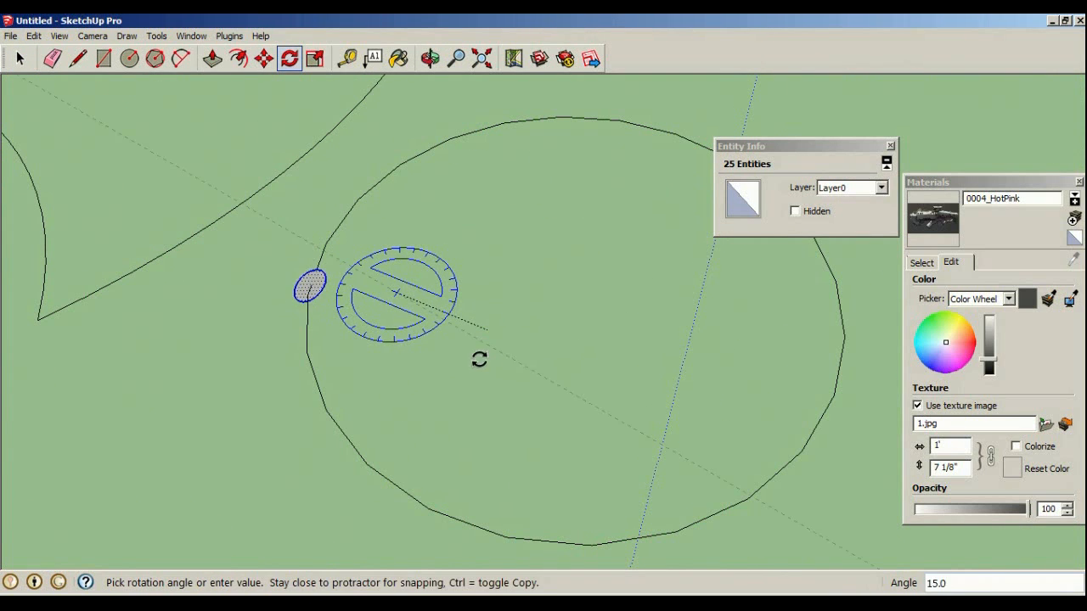
left_click(416, 359)
Move the rotated circle by its centre back onto the endpoint of the round hole's outline
left_click(263, 58)
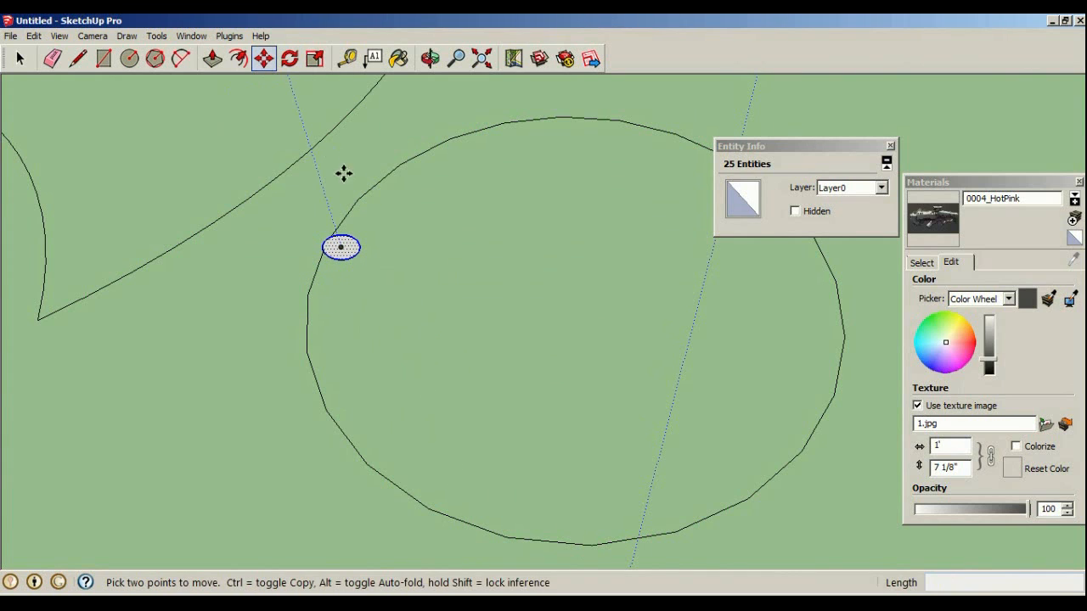
left_click(343, 248)
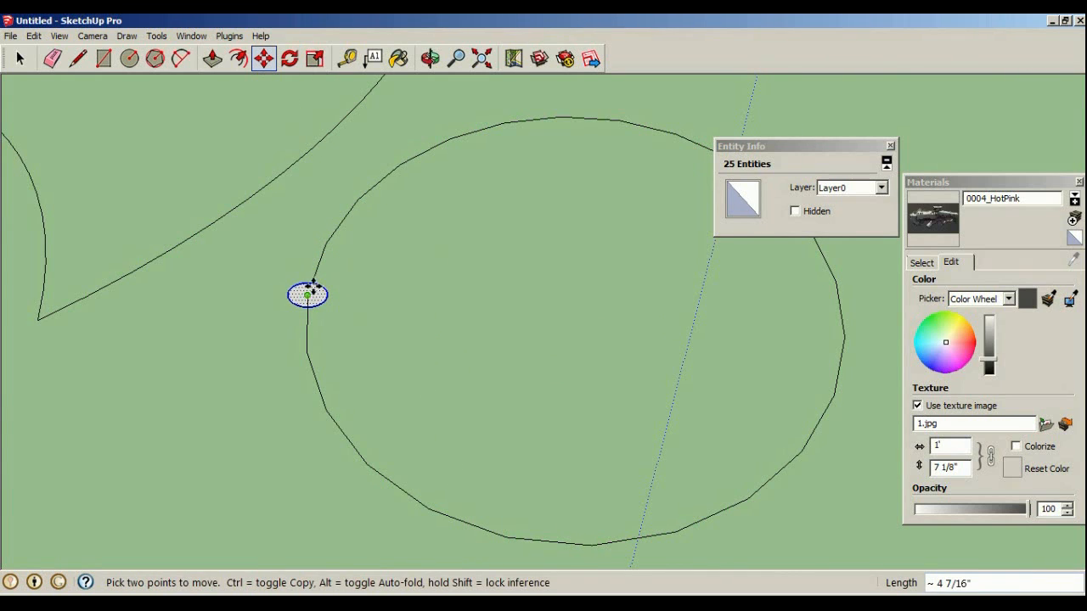
scroll(310, 142, "down", 3)
middle_click_drag(310, 142, 364, 155)
scroll(296, 111, "up", 3)
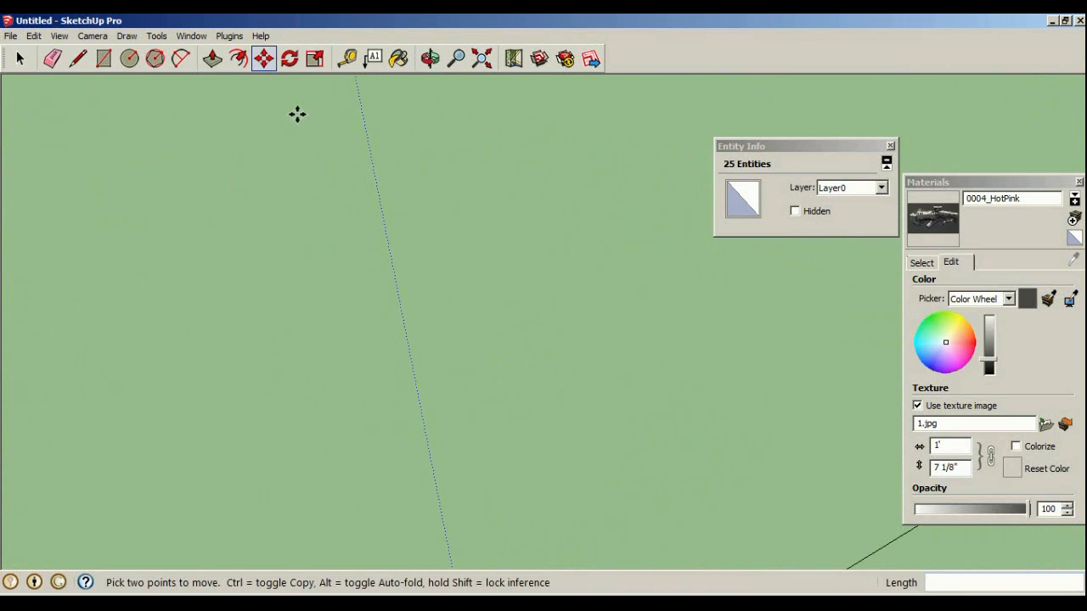
scroll(304, 151, "down", 3)
mouse_move(330, 169)
middle_mouse_down()
mouse_move(337, 245)
mouse_move(333, 187)
middle_mouse_up()
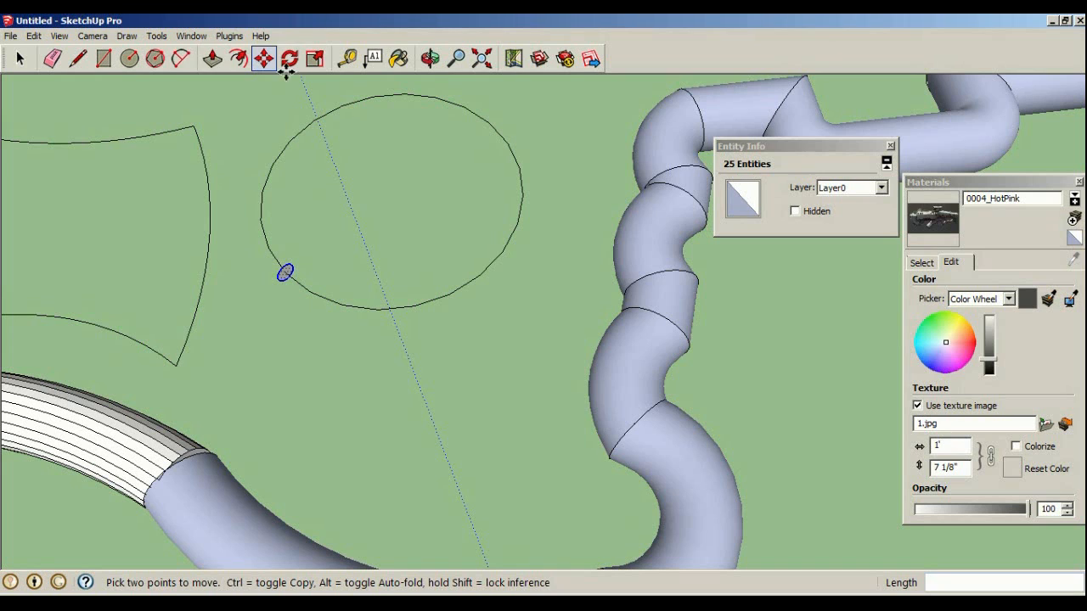
left_click(157, 35)
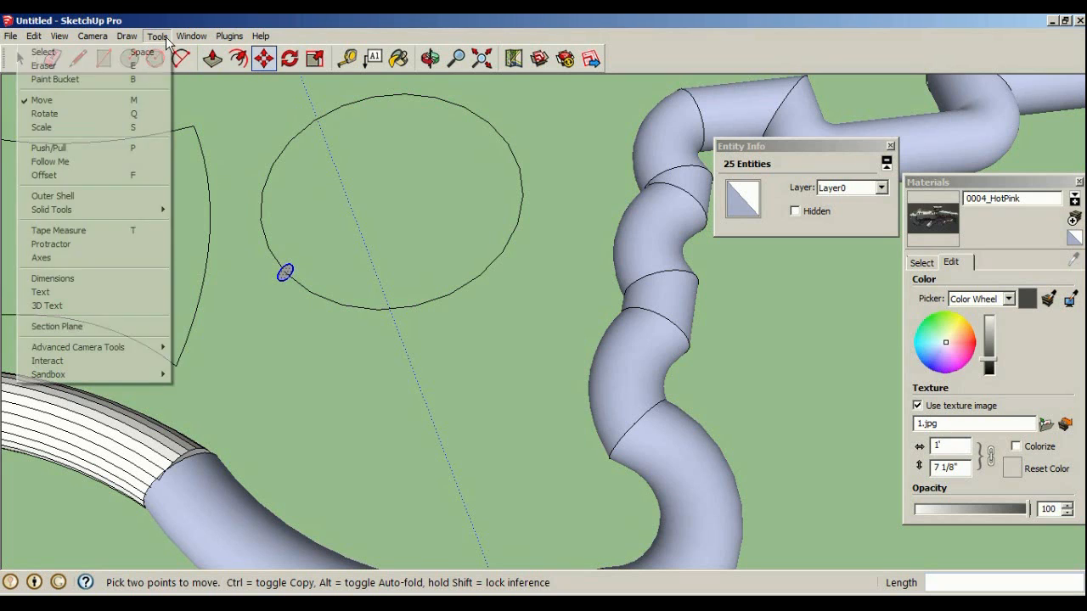
left_click(105, 161)
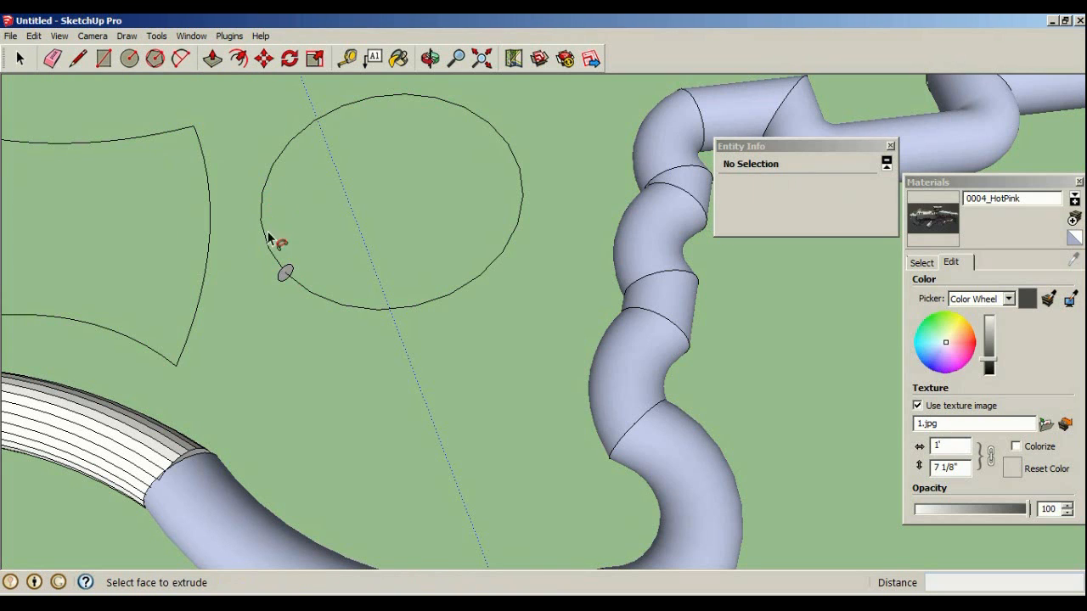
scroll(237, 158, "up", 3)
scroll(301, 177, "down", 2)
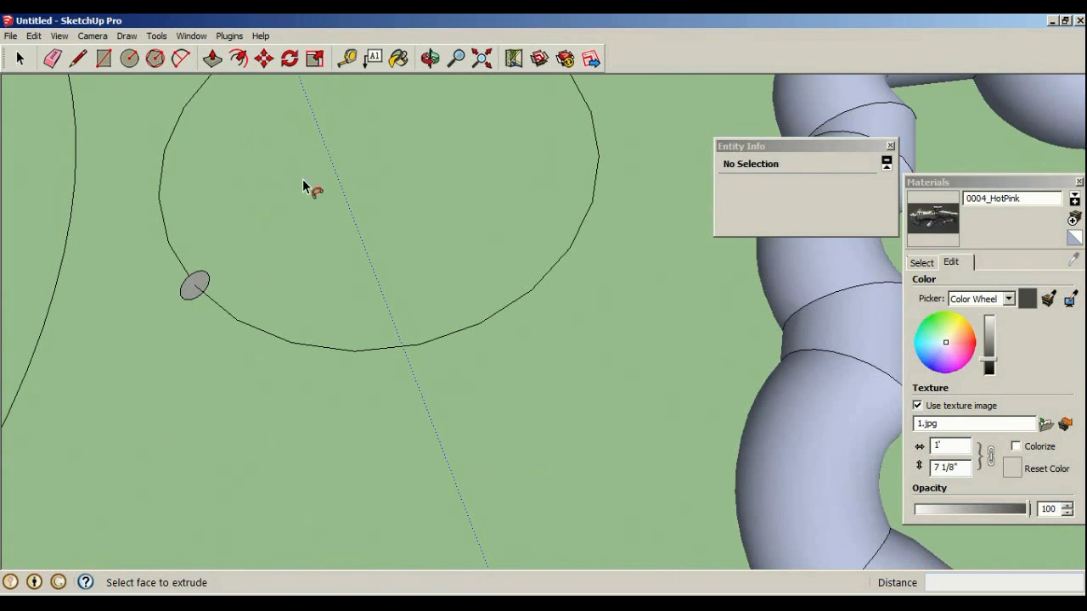
left_click(21, 58)
left_click(225, 307)
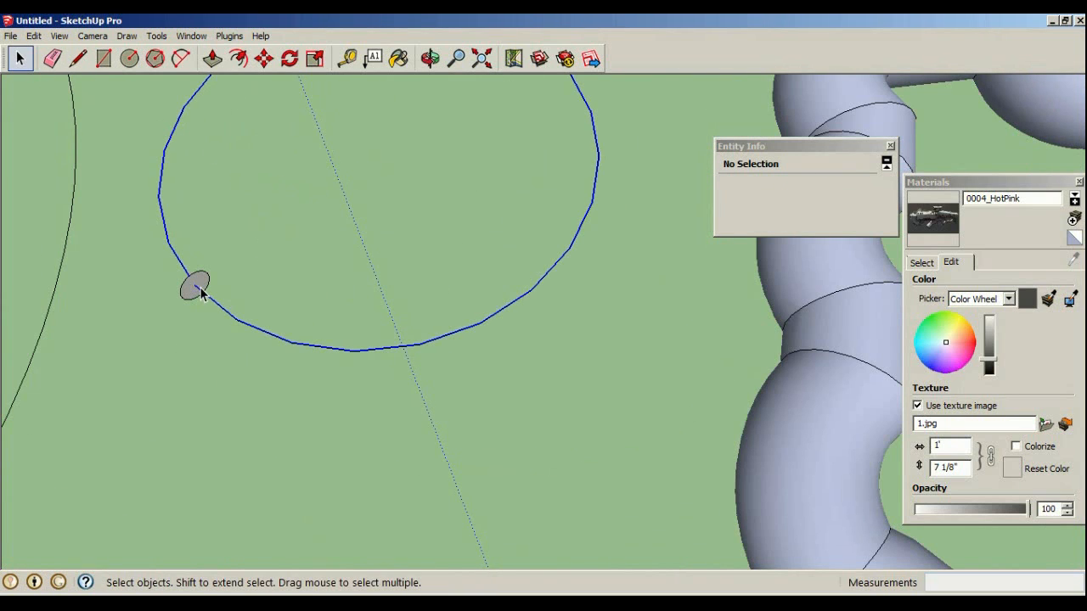
Select the small circle with its face on the round hole's outline and start scaling it
left_click(204, 285)
left_click(181, 58)
left_click(314, 59)
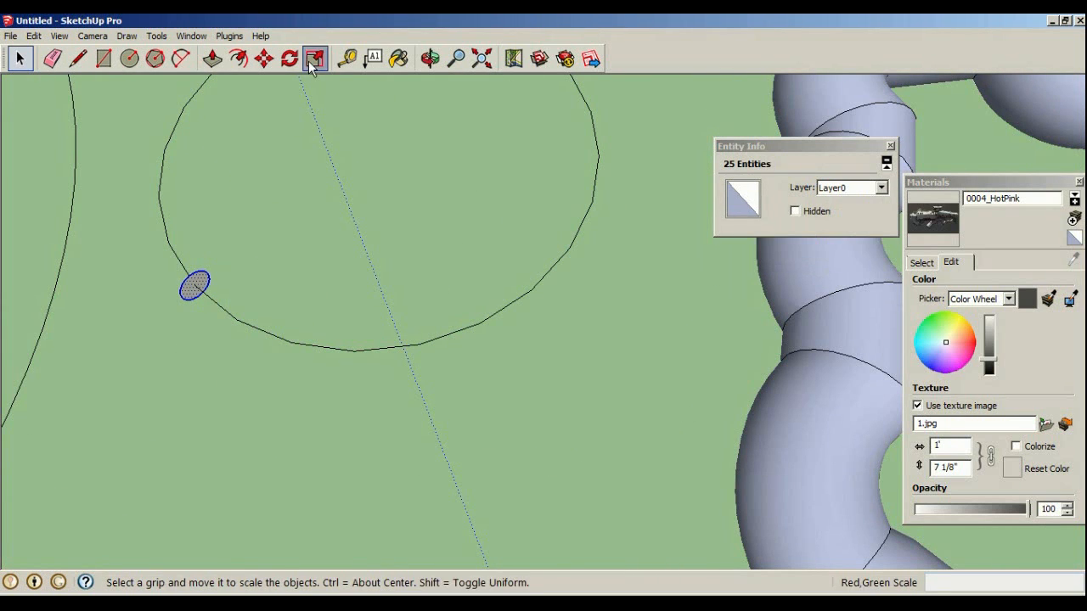
Enlarge the small upright circle face on the round outline, finishing with a uniform scale of about 1.18
scroll(207, 240, "up", 3)
scroll(160, 186, "down", 4)
scroll(199, 176, "up", 1)
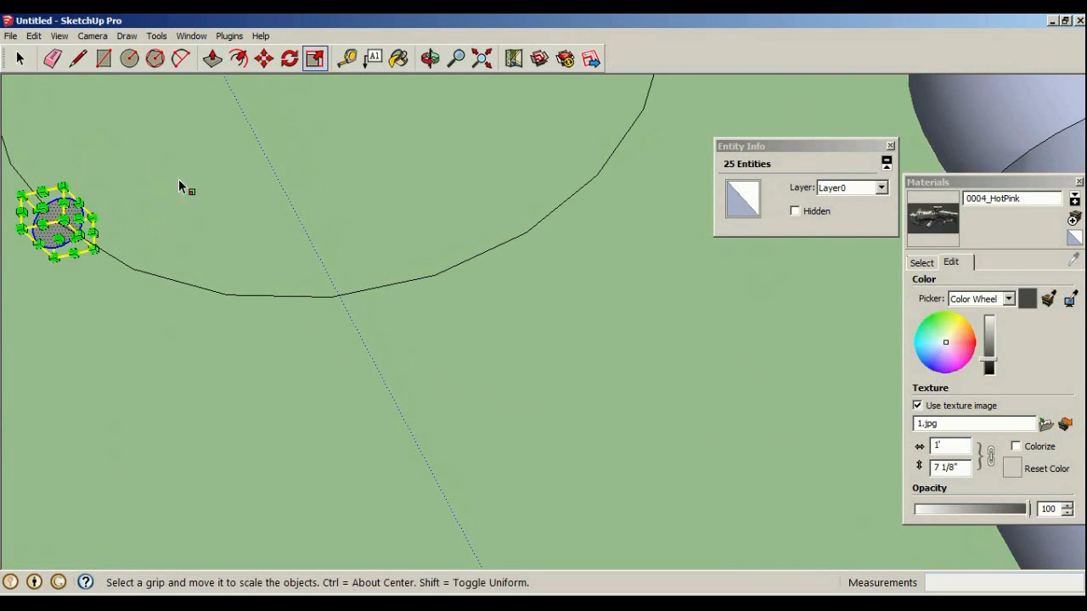
left_click_drag(93, 217, 145, 213)
left_click_drag(12, 228, 228, 211)
middle_click_drag(227, 212, 420, 100)
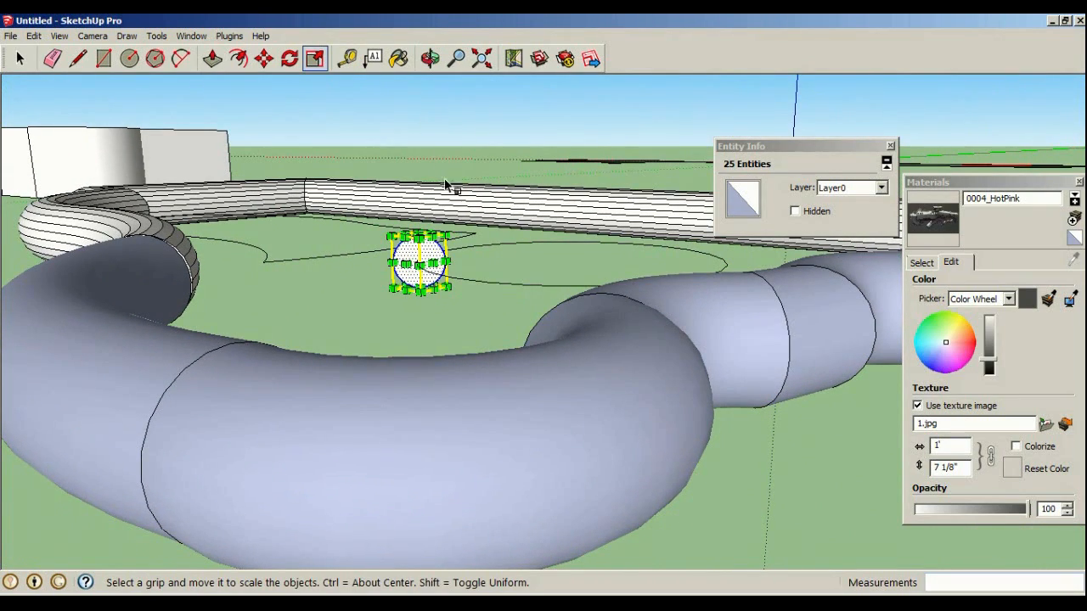
left_click_drag(390, 236, 378, 225)
left_click_drag(447, 288, 460, 295)
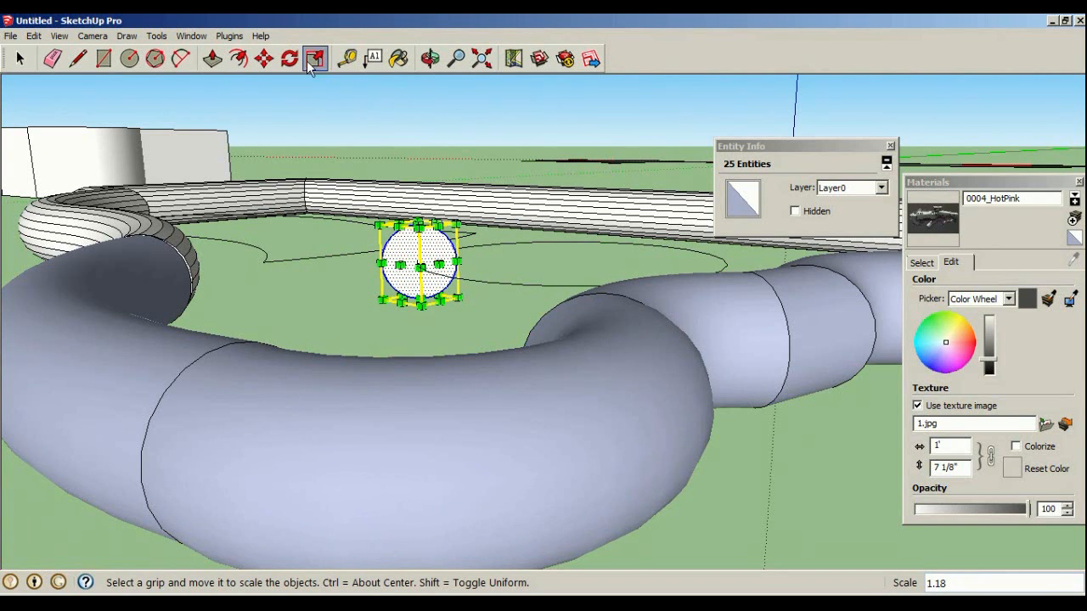
Sweep the enlarged circle face around the round outline with Follow Me to form a closed ring
middle_click_drag(396, 146, 388, 165)
scroll(388, 165, "down", 1)
left_click(162, 37)
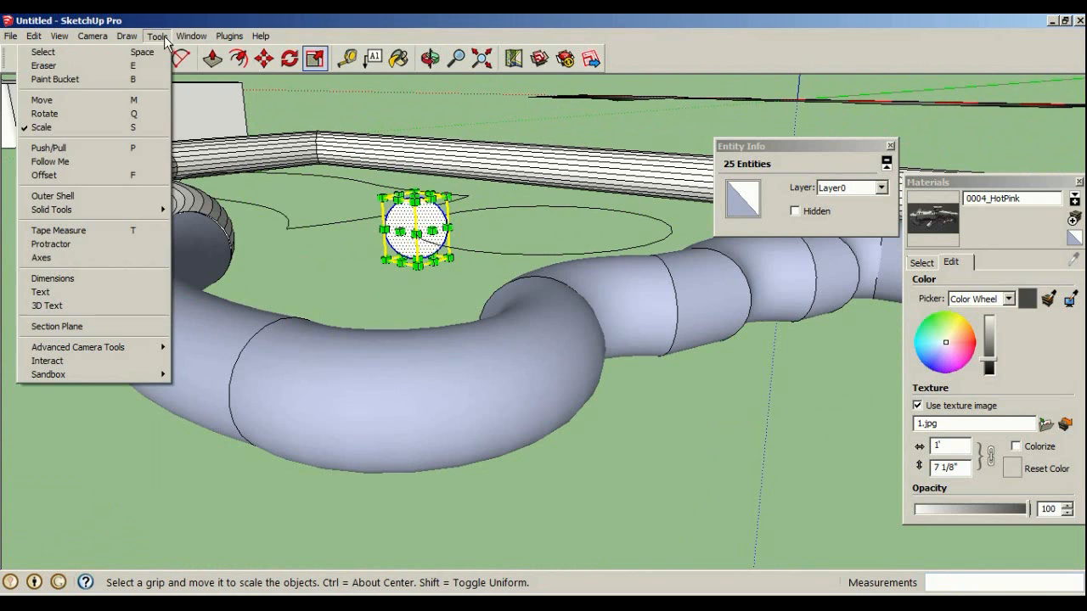
left_click(115, 159)
middle_click_drag(388, 188, 398, 252)
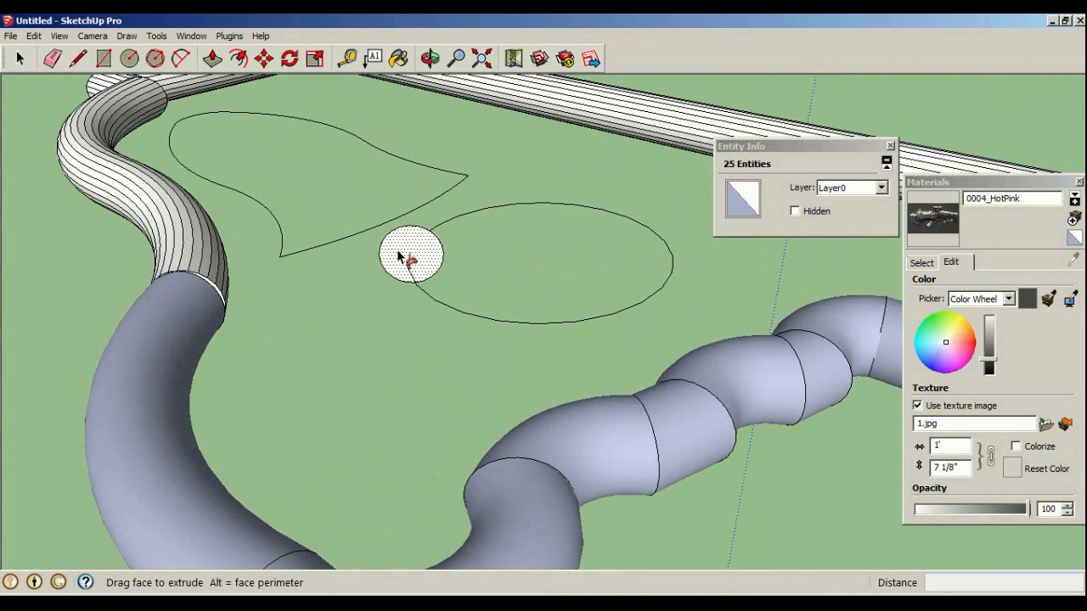
mouse_move(422, 242)
left_mouse_down()
mouse_move(472, 222)
mouse_move(535, 321)
mouse_move(408, 248)
left_mouse_up()
middle_click_drag(417, 163, 662, 320)
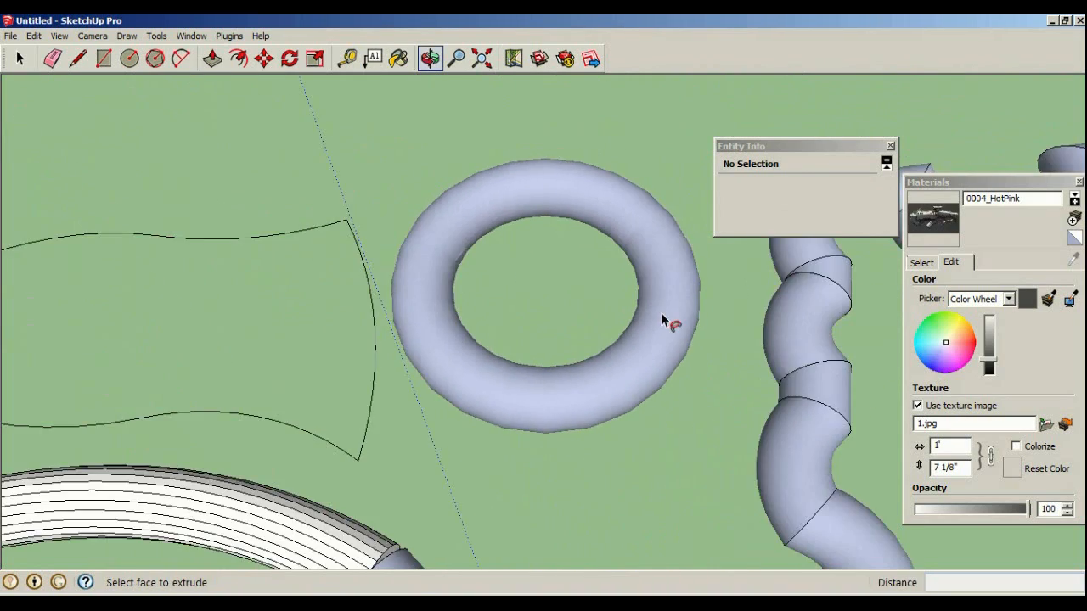
scroll(298, 274, "down", 4)
scroll(310, 219, "up", 4)
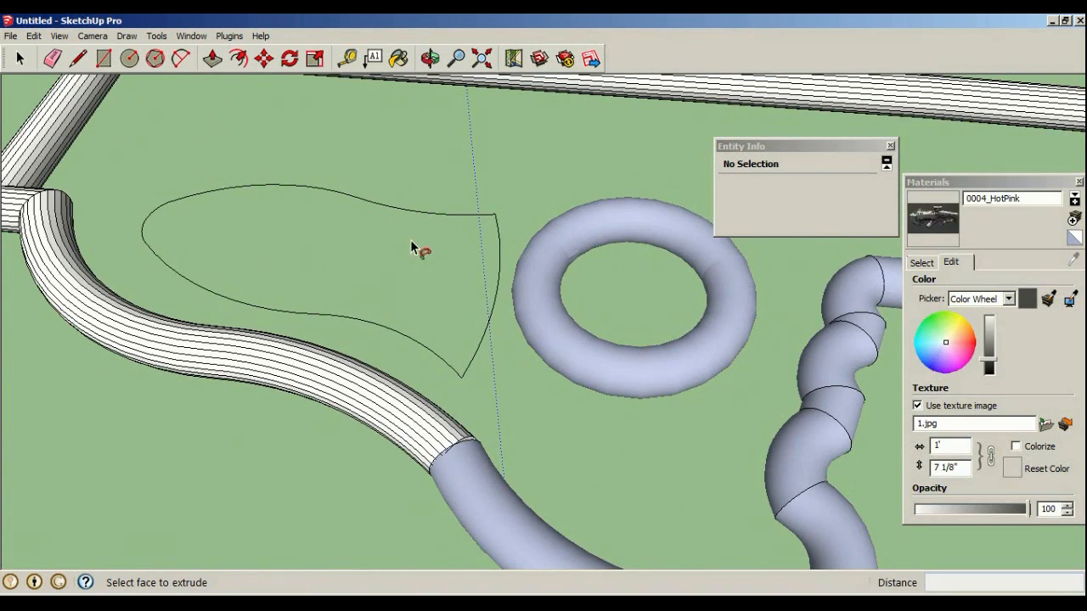
middle_click_drag(417, 249, 308, 170)
scroll(308, 170, "up", 2)
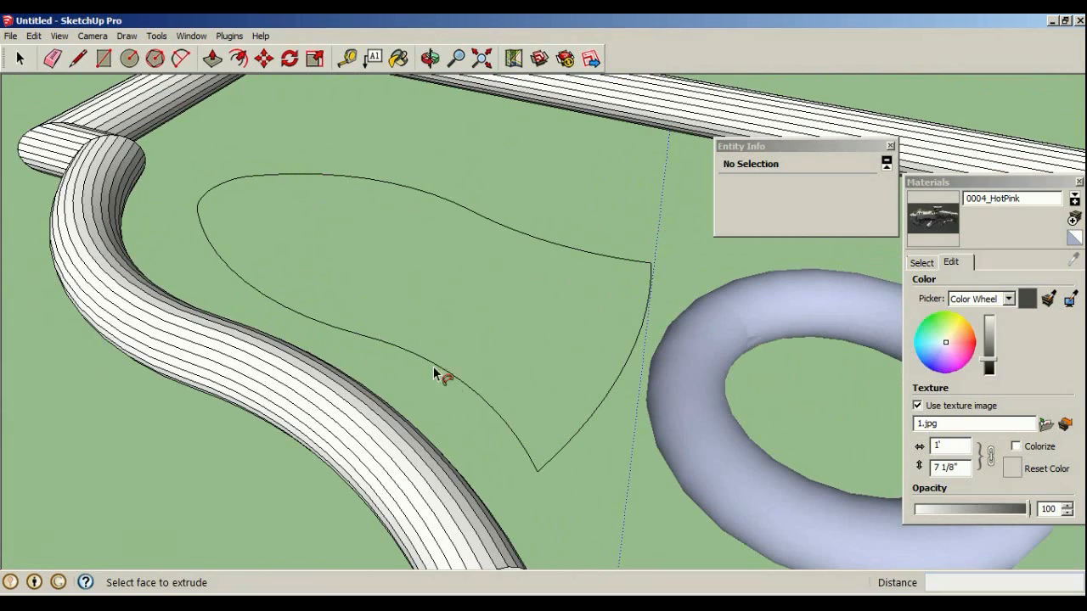
left_click(130, 58)
middle_click_drag(235, 136, 516, 273)
middle_click_drag(399, 364, 416, 255)
middle_click_drag(413, 206, 414, 248)
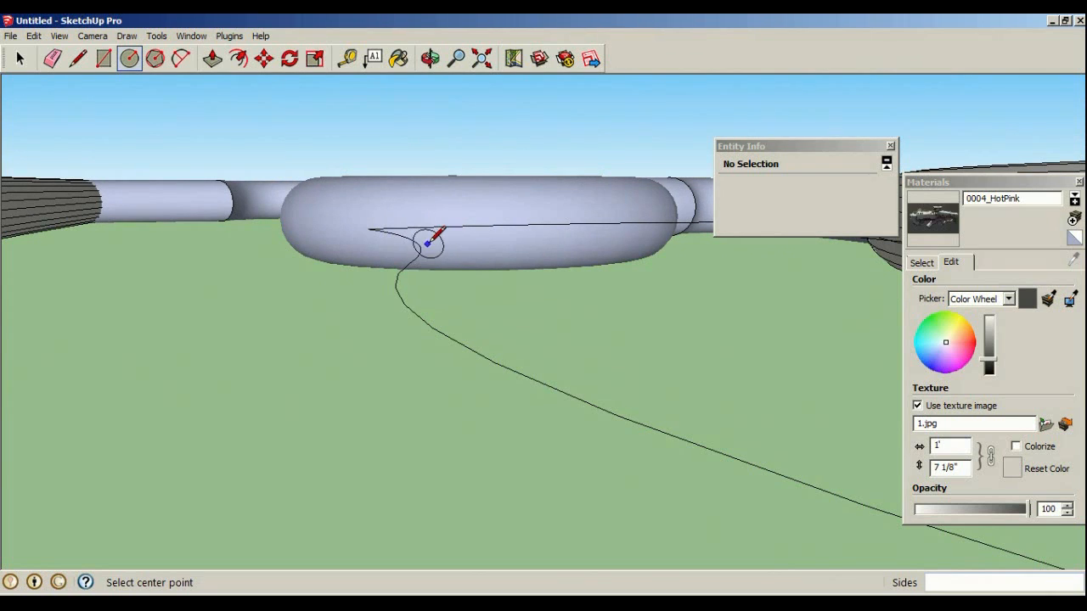
left_click(421, 246)
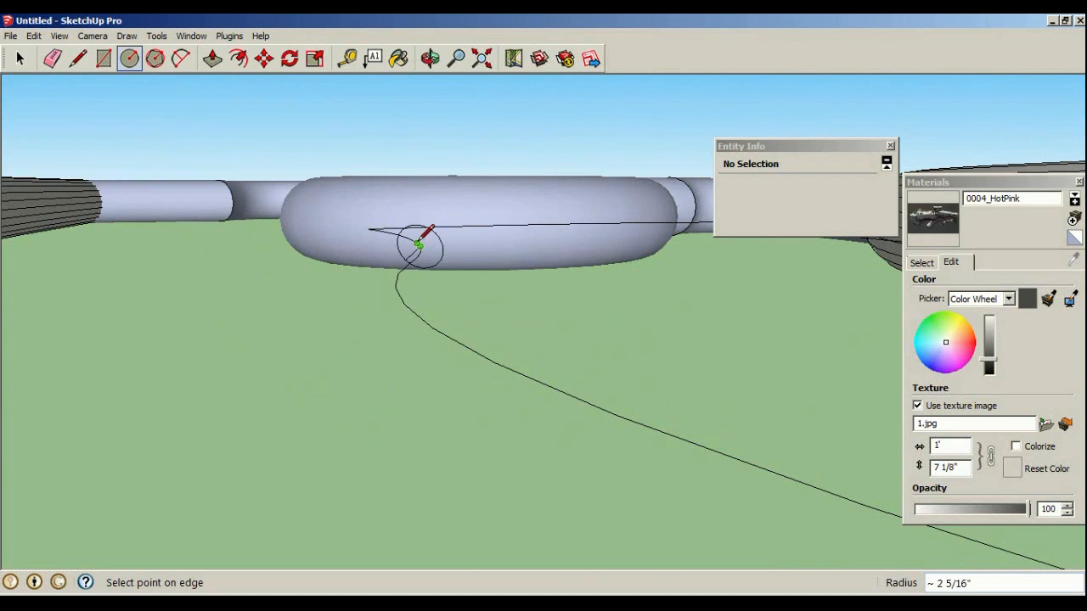
key("space")
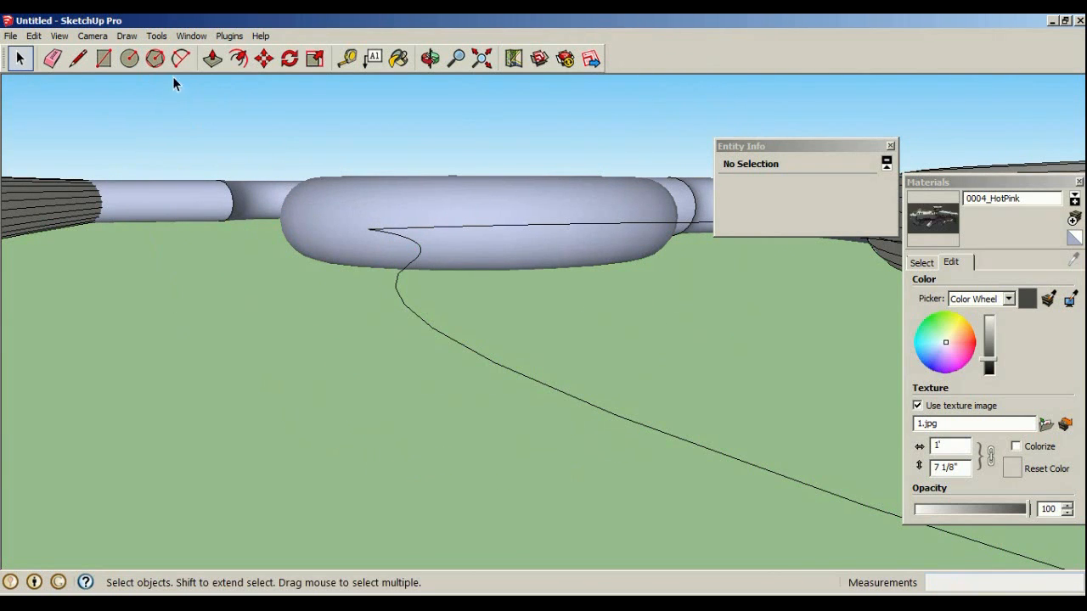
Draw an upright circle centred on the leaf-shaped outline's sharp corner next to the ring
middle_click_drag(403, 316, 285, 387)
middle_click_drag(375, 352, 553, 332)
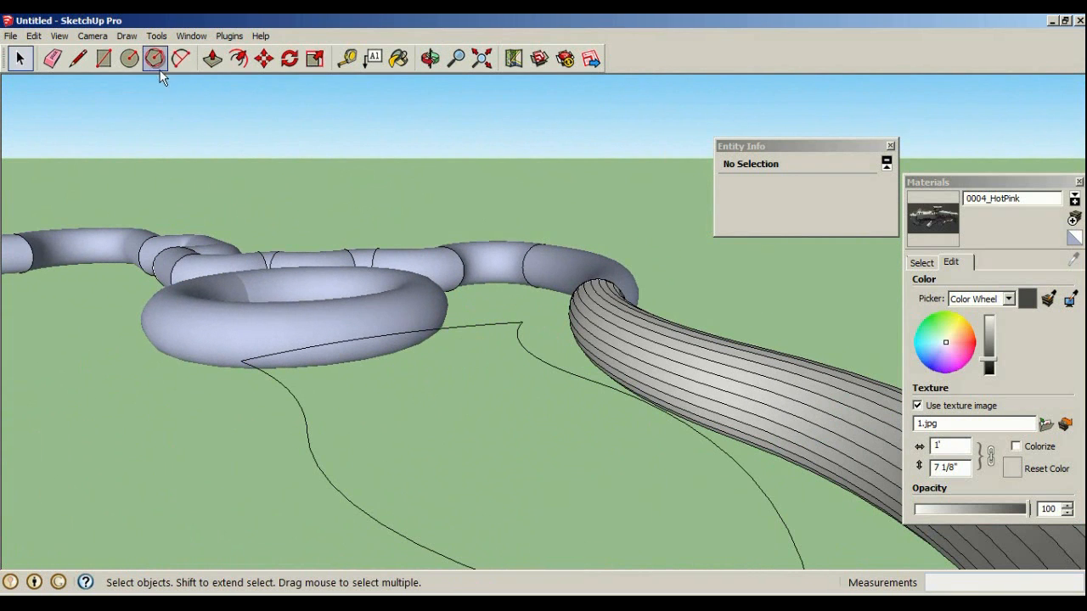
left_click(132, 58)
middle_click_drag(511, 312, 699, 354)
middle_click_drag(607, 364, 520, 344)
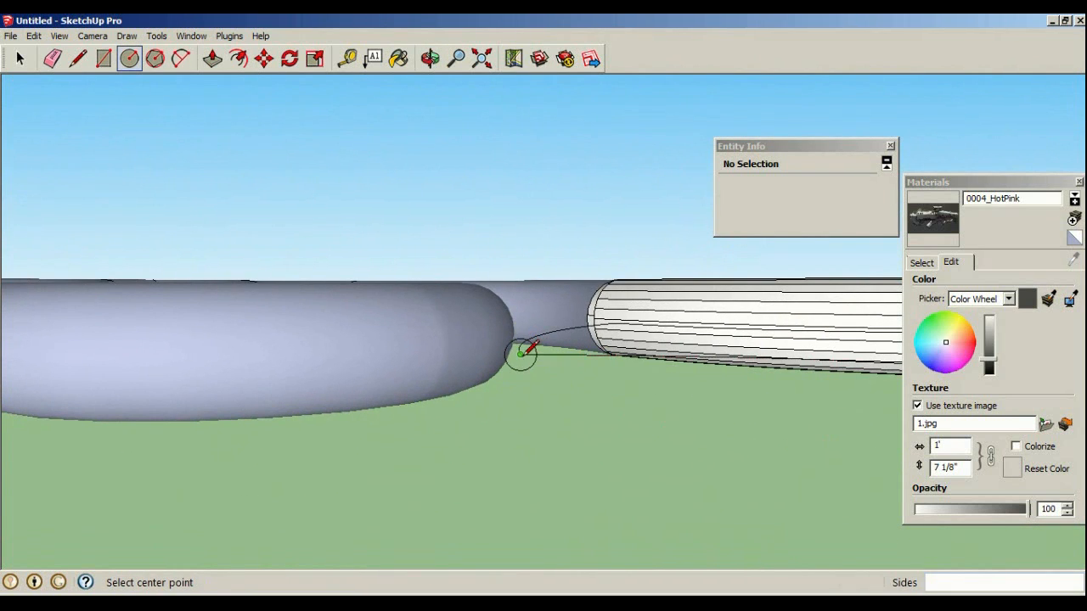
left_click(578, 334)
middle_click_drag(578, 334, 445, 346)
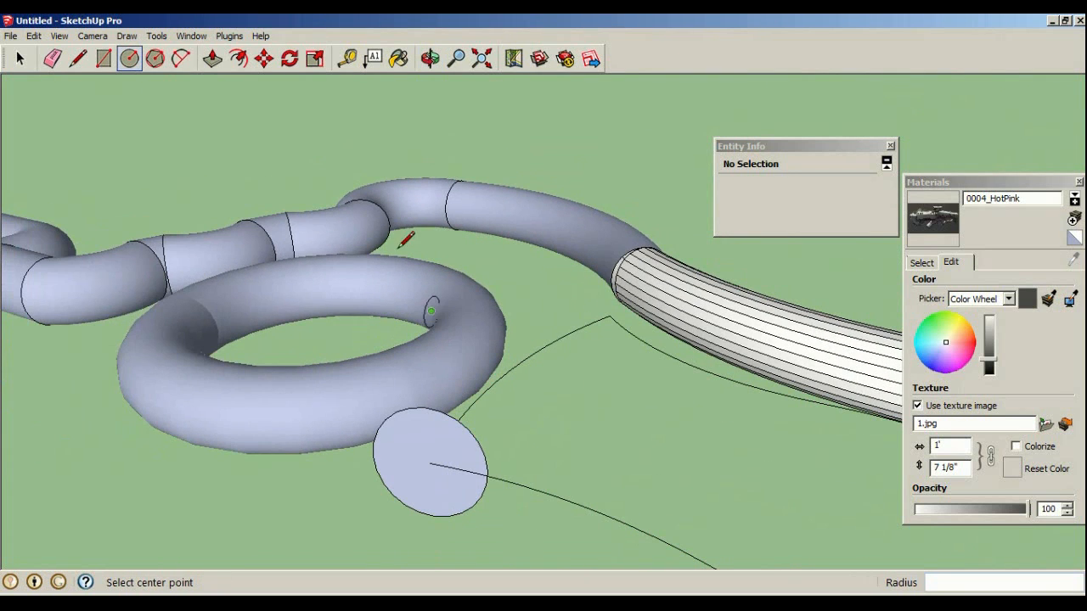
left_click(157, 35)
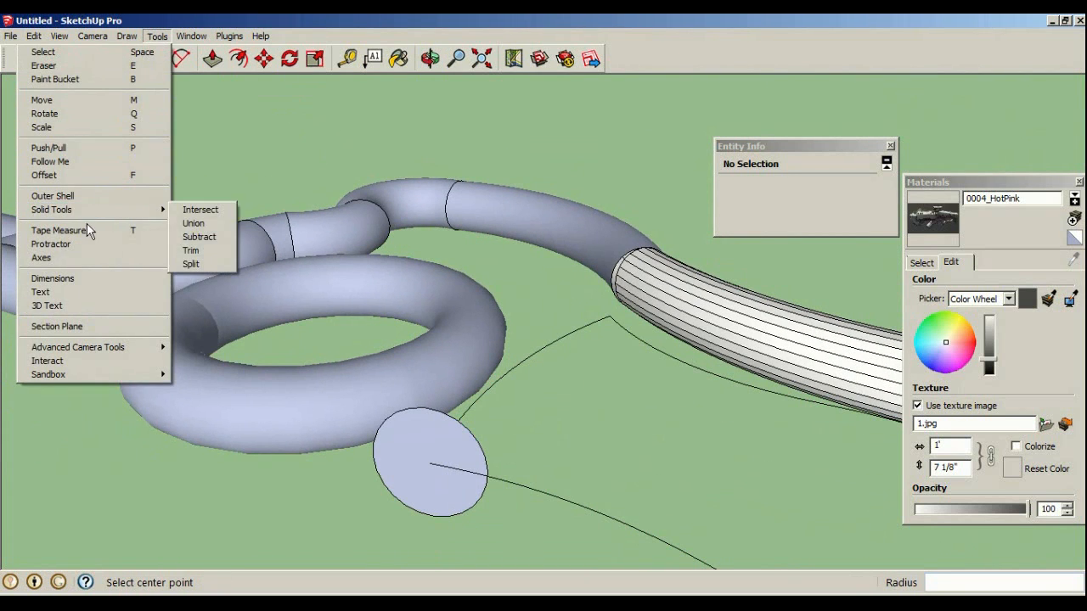
left_click(81, 148)
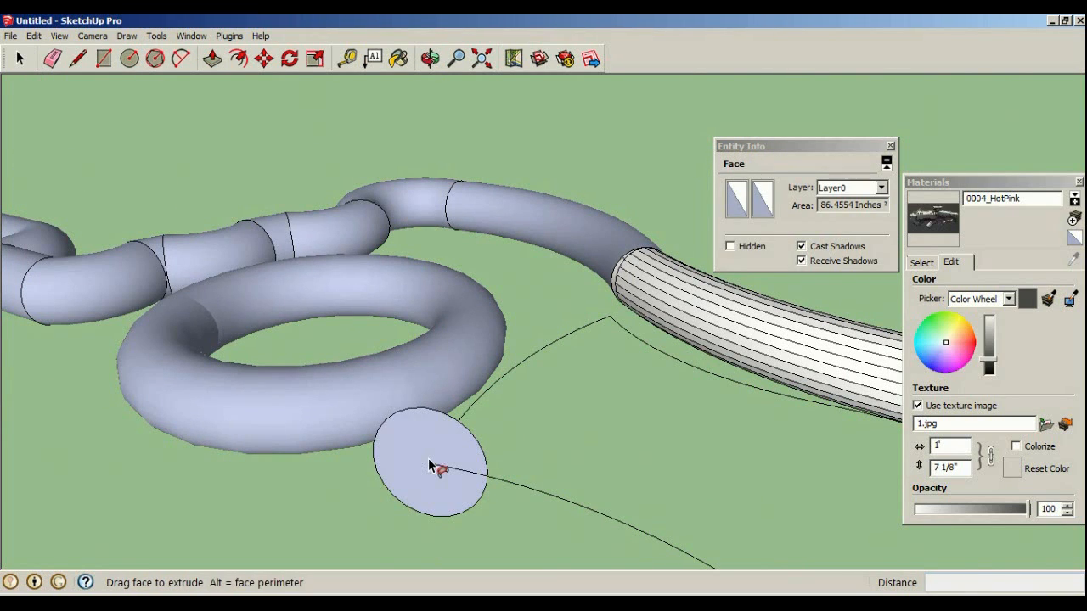
left_click(395, 440)
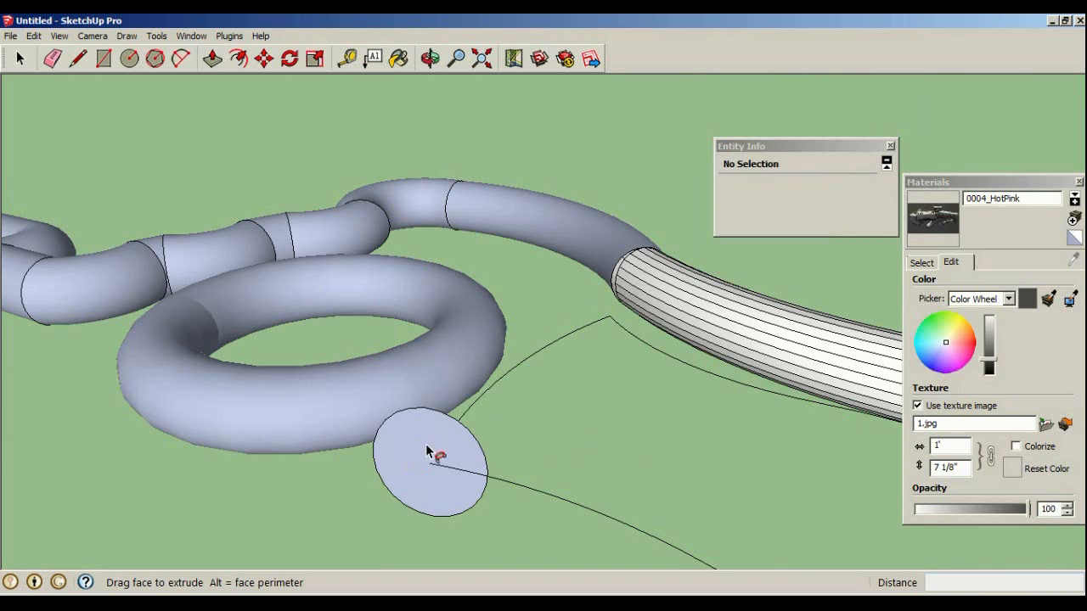
middle_click_drag(631, 357, 328, 481)
scroll(328, 481, "down", 5)
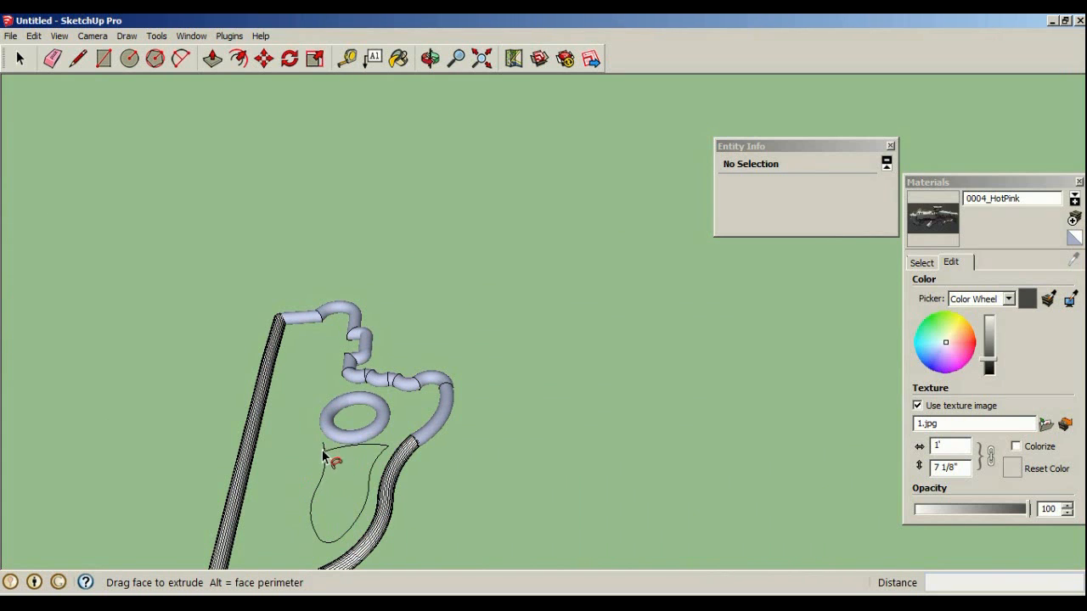
middle_click_drag(291, 532, 192, 452)
scroll(192, 453, "up", 3)
middle_click_drag(440, 321, 413, 242)
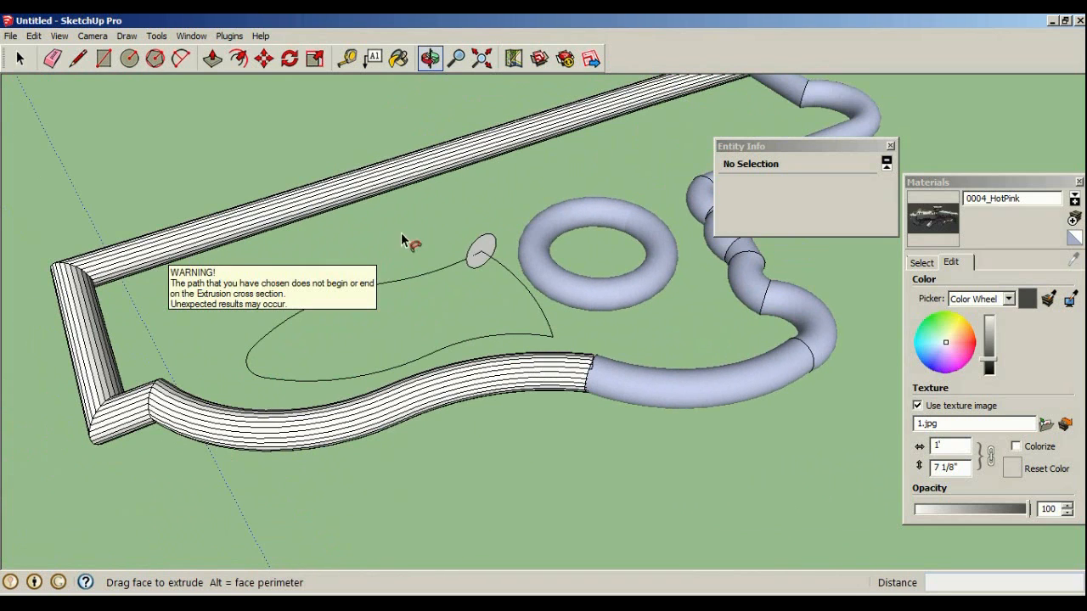
key("Escape")
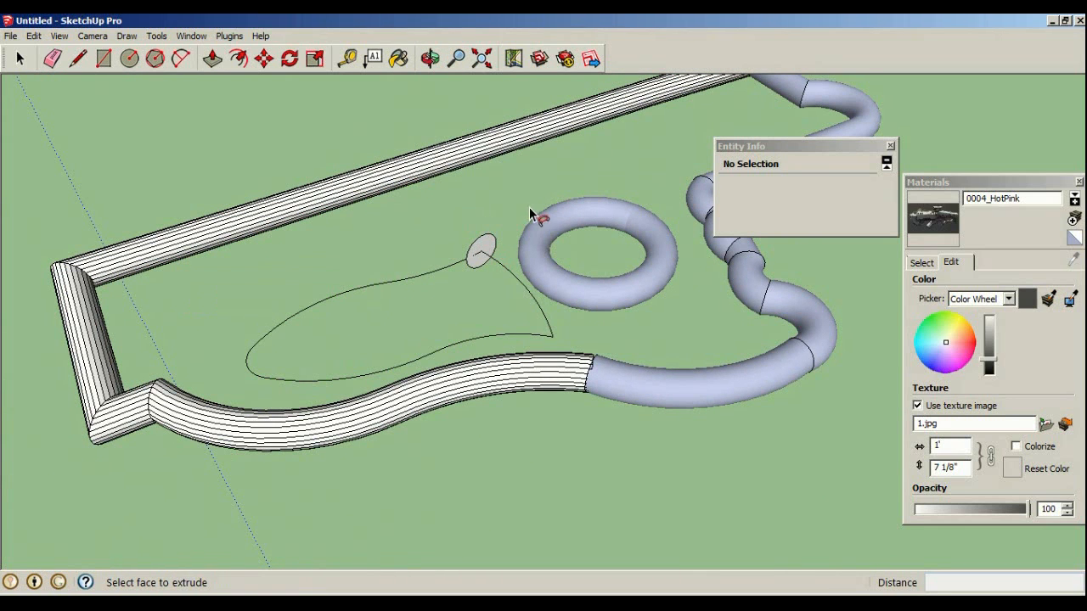
Sweep the circle face along the leaf-shaped outline with Follow Me, returning to its starting corner
left_click_drag(504, 266, 480, 258)
middle_click_drag(453, 170, 498, 260)
mouse_move(510, 223)
left_mouse_down()
mouse_move(558, 332)
mouse_move(491, 387)
mouse_move(162, 370)
mouse_move(174, 330)
mouse_move(297, 286)
mouse_move(417, 266)
mouse_move(510, 223)
left_mouse_up()
left_click_drag(508, 390, 161, 367)
left_click_drag(194, 312, 533, 267)
left_click_drag(492, 373, 435, 246)
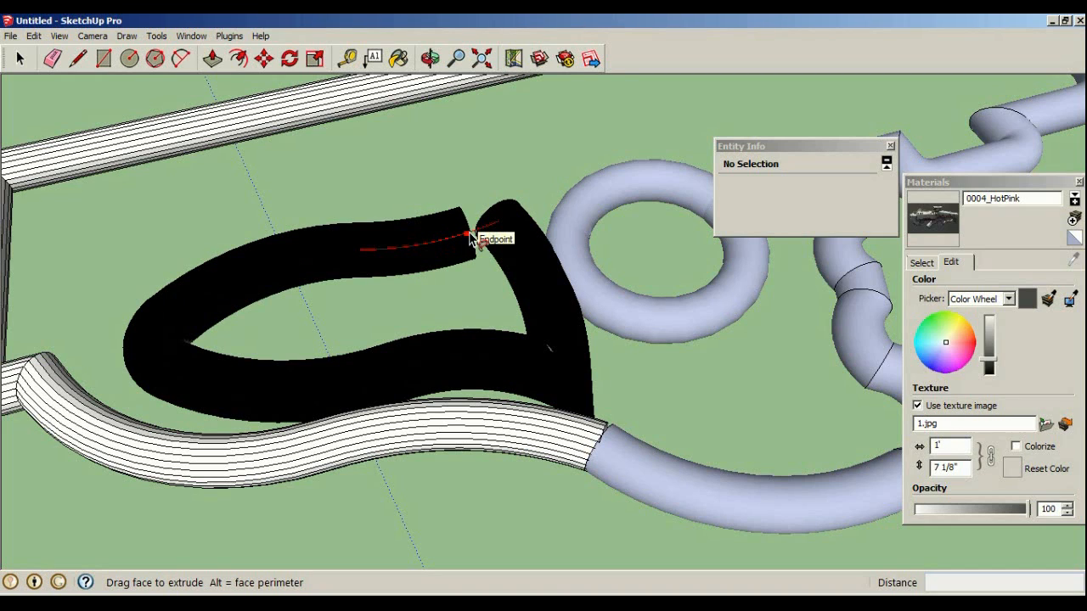
left_click_drag(461, 168, 458, 255)
Try to close the gap at the leaf-shaped pipe's corner by extending its end face with Follow Me, and undo the attempts
middle_click_drag(458, 255, 567, 355)
middle_click_drag(423, 286, 671, 228)
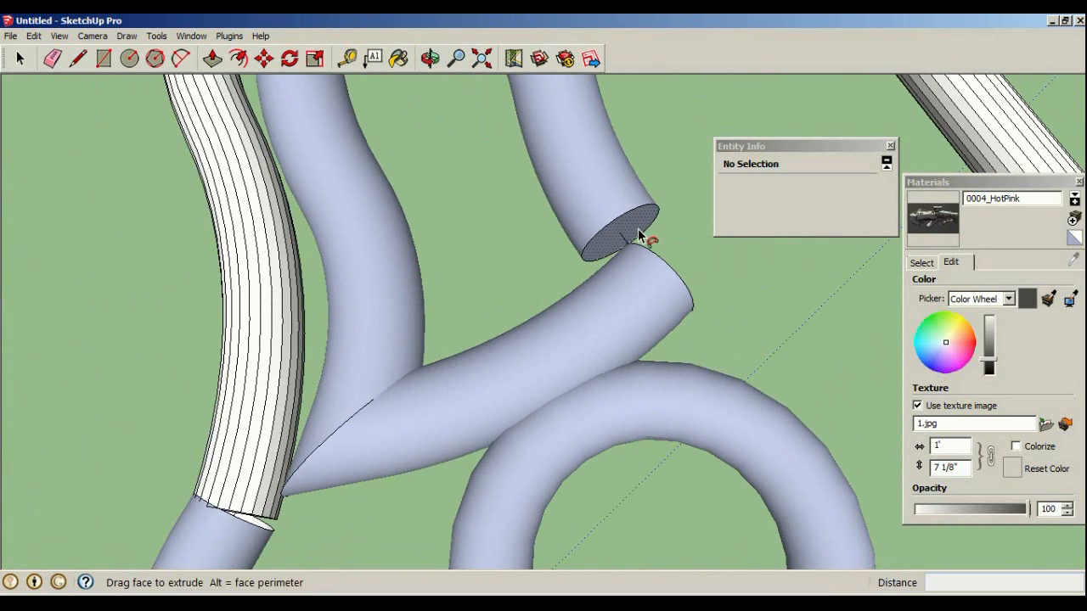
middle_click_drag(703, 265, 665, 251)
middle_click_drag(684, 293, 641, 402)
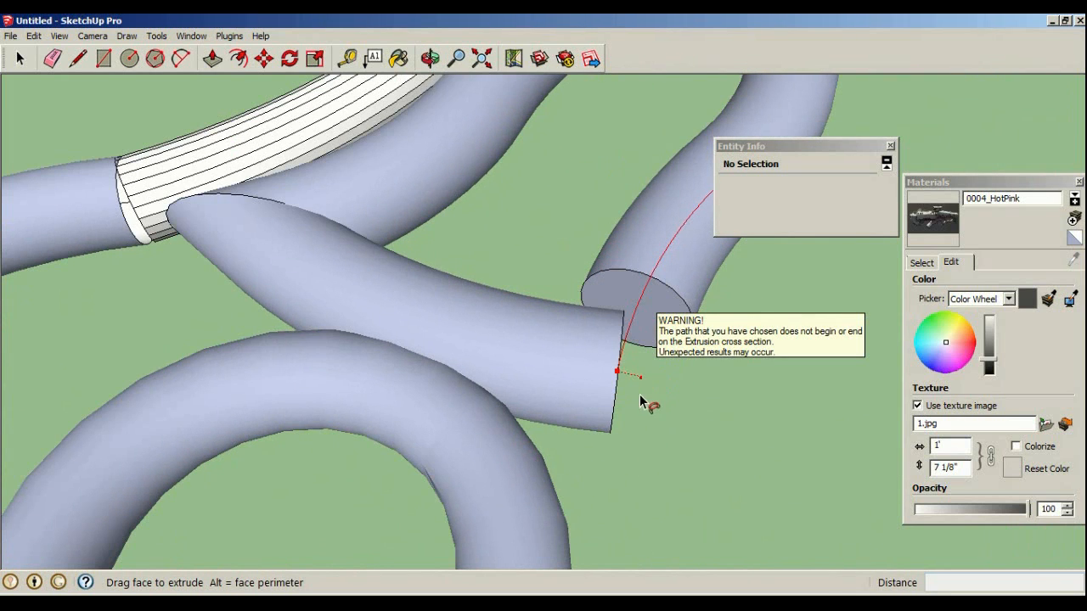
left_click_drag(641, 401, 630, 414)
left_click_drag(633, 359, 651, 296)
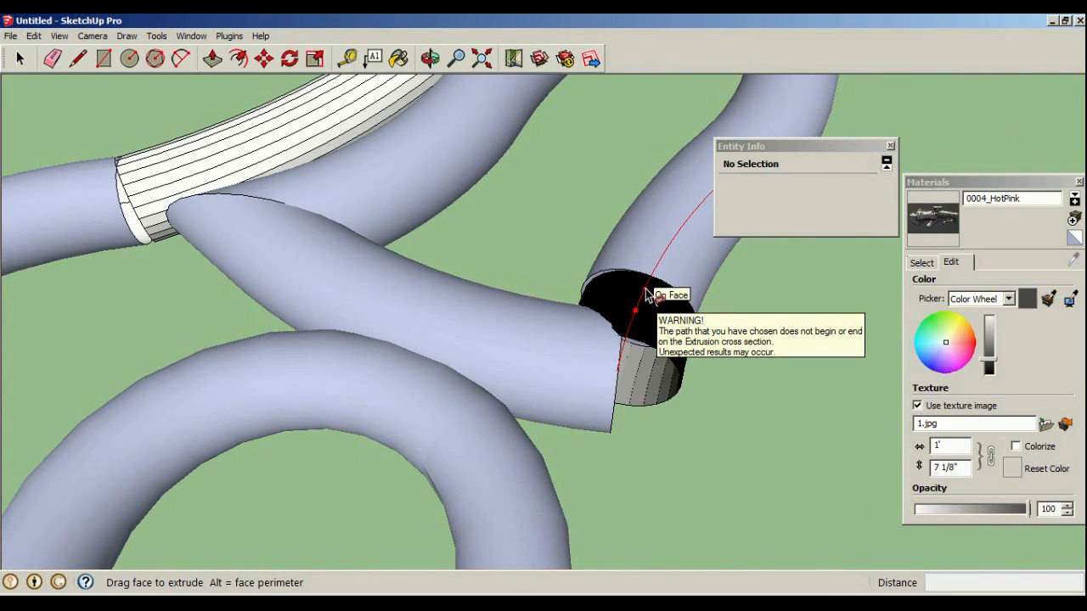
left_click(648, 292)
middle_click_drag(558, 210, 606, 298)
key("ctrl+z")
left_click(607, 313)
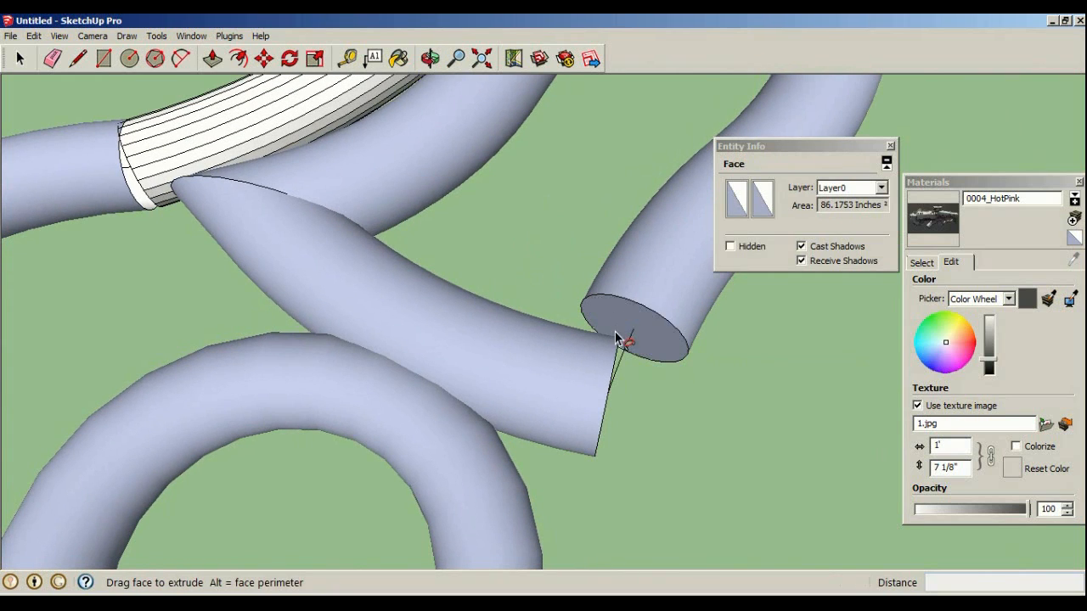
left_click(608, 360)
key("ctrl+z")
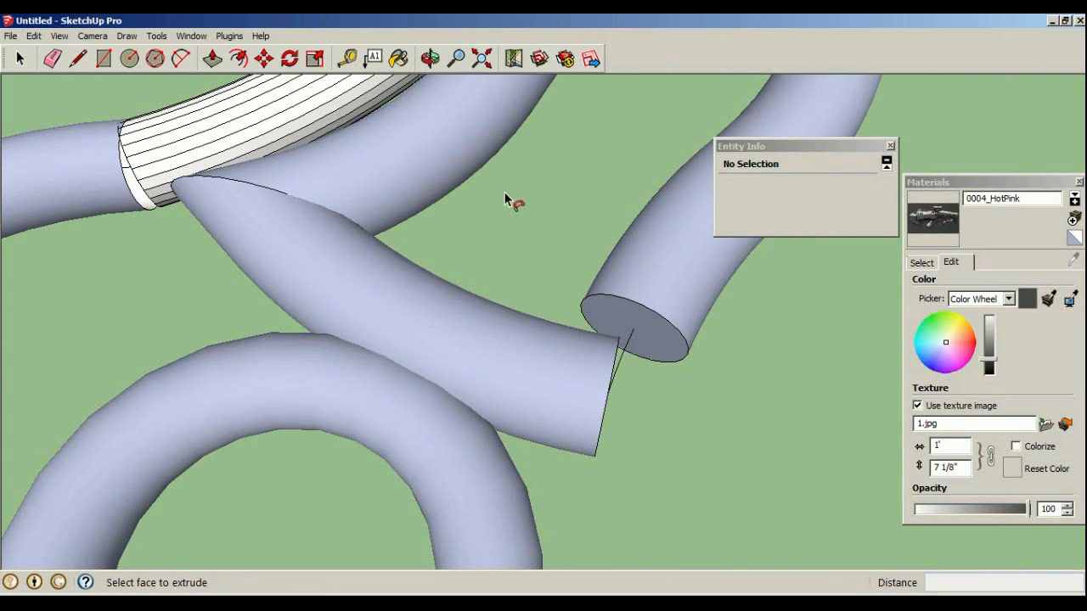
Push/Pull the leaf-shaped pipe's open end face about 11 5/16" across the corner gap into the neighbouring pipe
left_click(217, 61)
left_click_drag(651, 340, 592, 446)
middle_click_drag(556, 337, 623, 308)
scroll(623, 308, "down", 10)
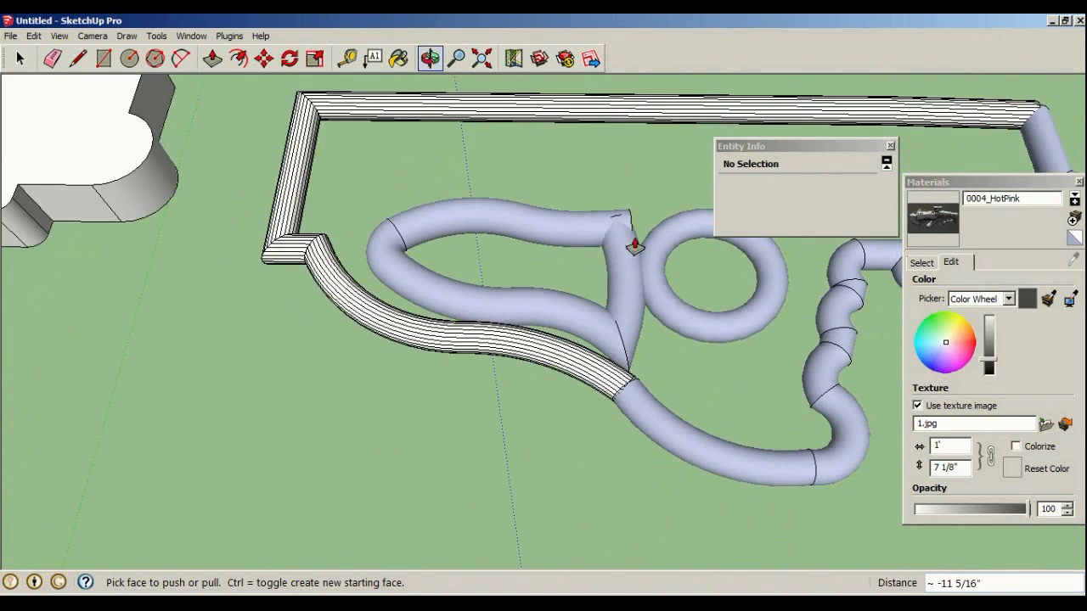
Examine the finished pipe frame next to the solid gun-shaped body and compare their outlines
mouse_move(482, 242)
middle_mouse_down()
mouse_move(358, 302)
mouse_move(578, 218)
mouse_move(192, 102)
middle_mouse_up()
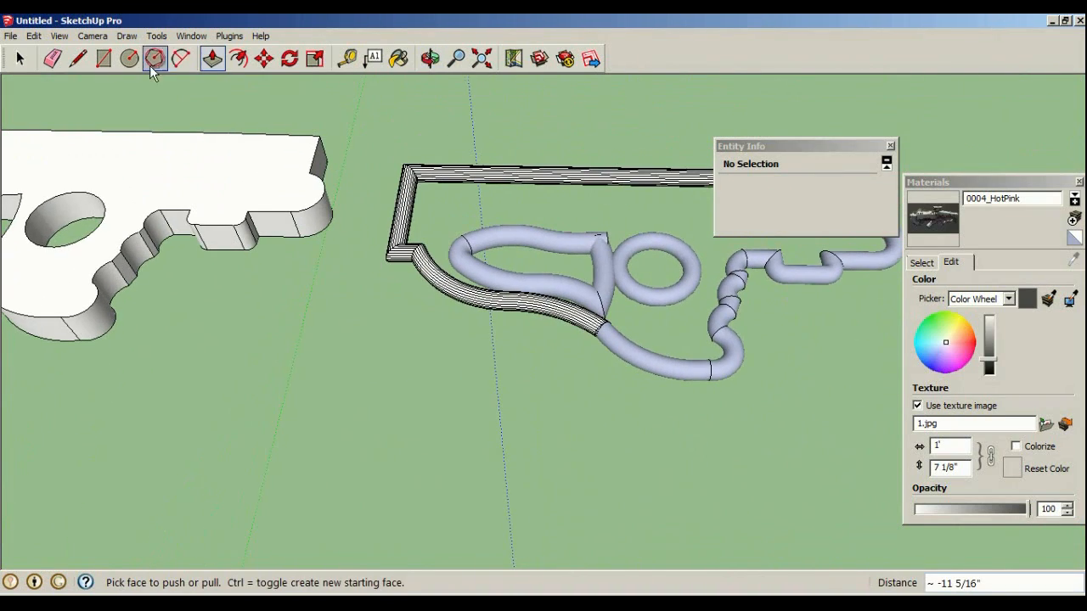
left_click(21, 58)
middle_click_drag(395, 121, 475, 185)
scroll(674, 272, "up", 6)
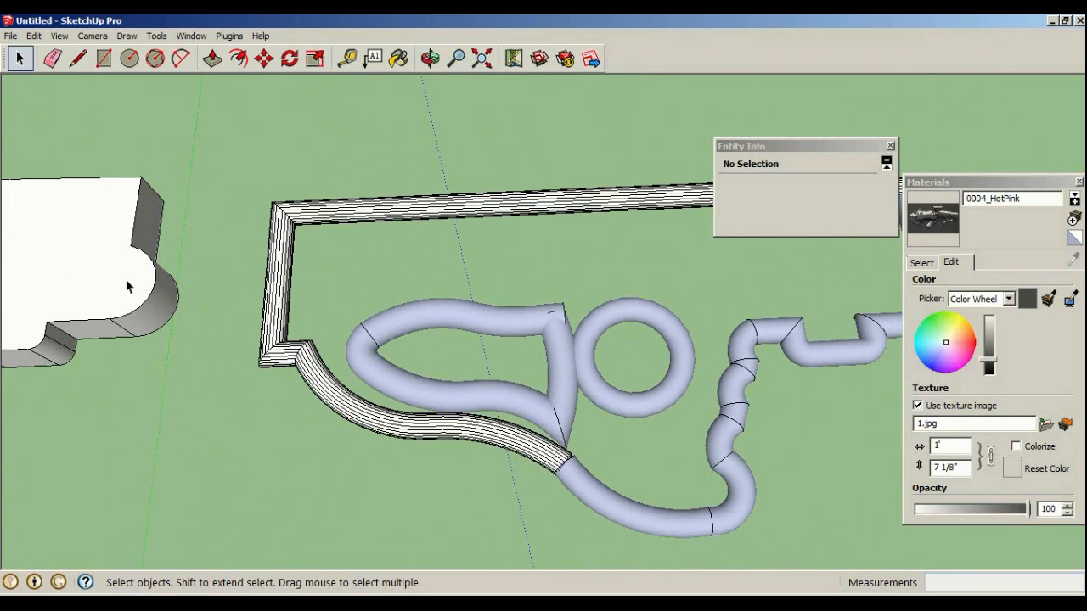
middle_click_drag(126, 279, 413, 213)
scroll(304, 364, "down", 4)
scroll(142, 202, "up", 5)
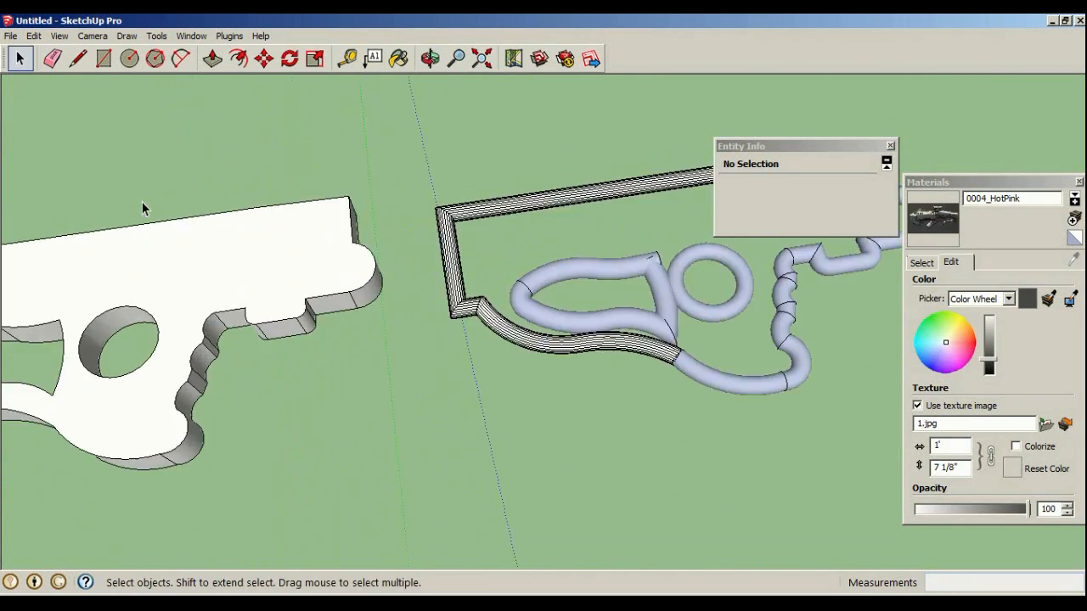
scroll(142, 201, "up", 1)
middle_click_drag(279, 364, 82, 247)
scroll(82, 247, "down", 1)
scroll(456, 344, "down", 3)
middle_click_drag(456, 344, 725, 308)
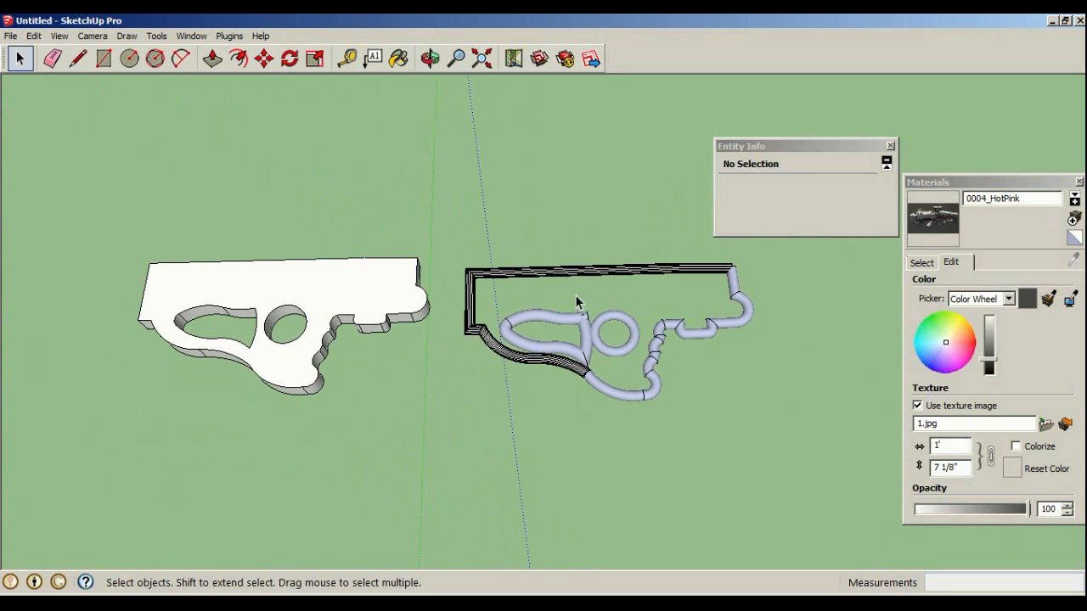
middle_click_drag(310, 332, 313, 337)
scroll(313, 334, "up", 1)
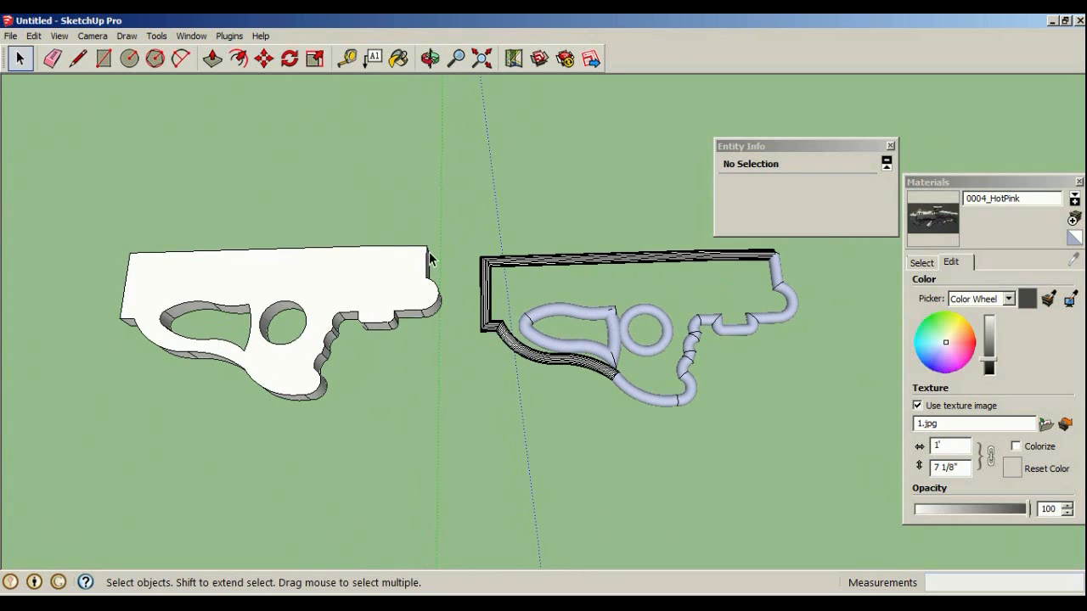
Select the entire pipe frame, including the ring and the leaf-shaped pipe, and make it a group
left_click_drag(610, 307, 903, 451)
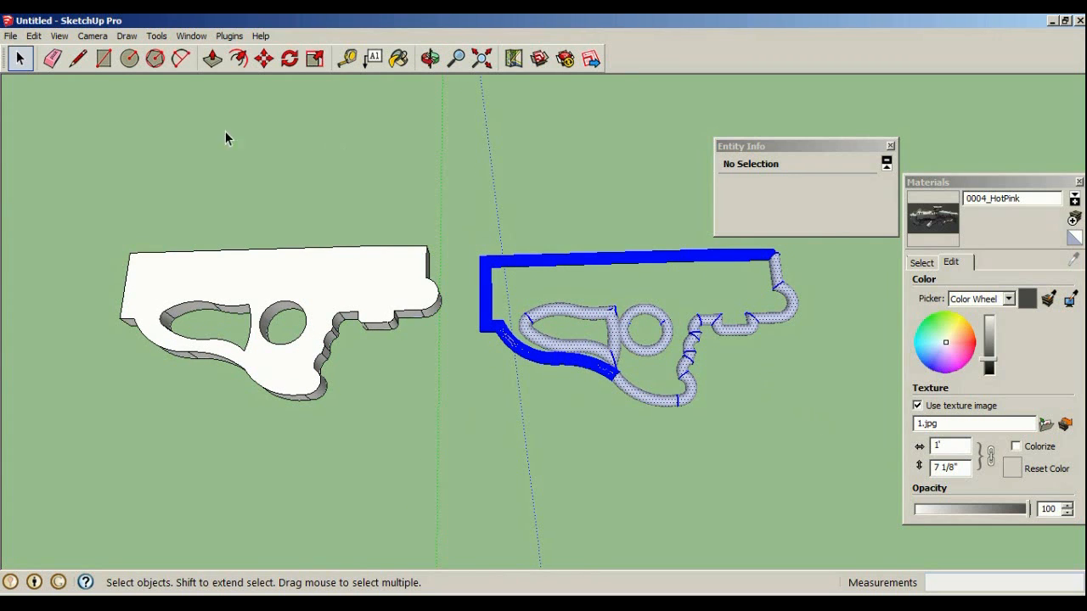
left_click(34, 36)
left_click(102, 294)
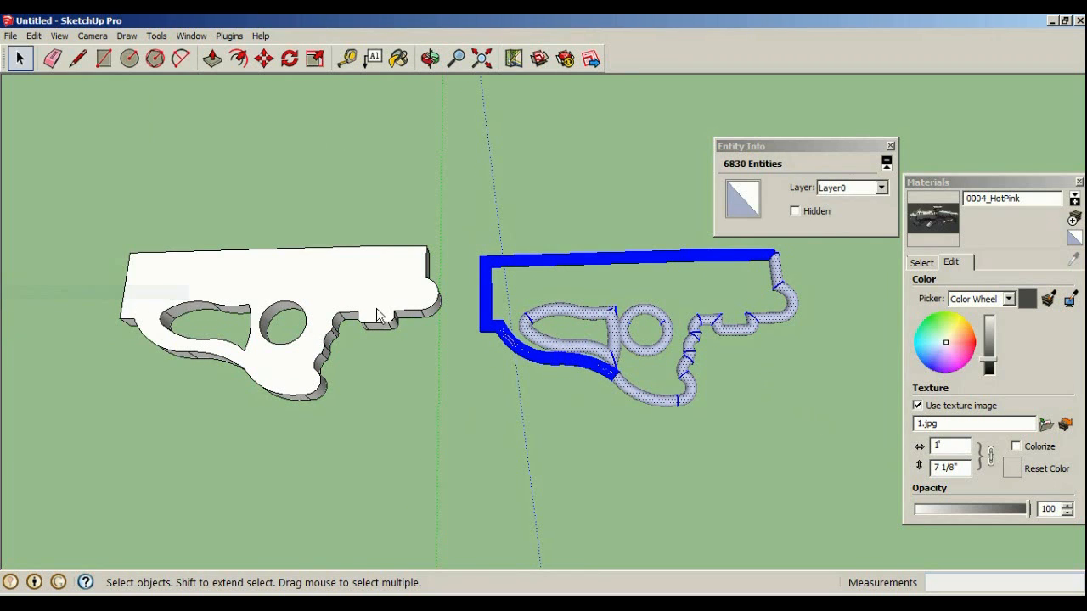
middle_click_drag(451, 289, 443, 241)
scroll(315, 341, "down", 2)
scroll(325, 349, "up", 5)
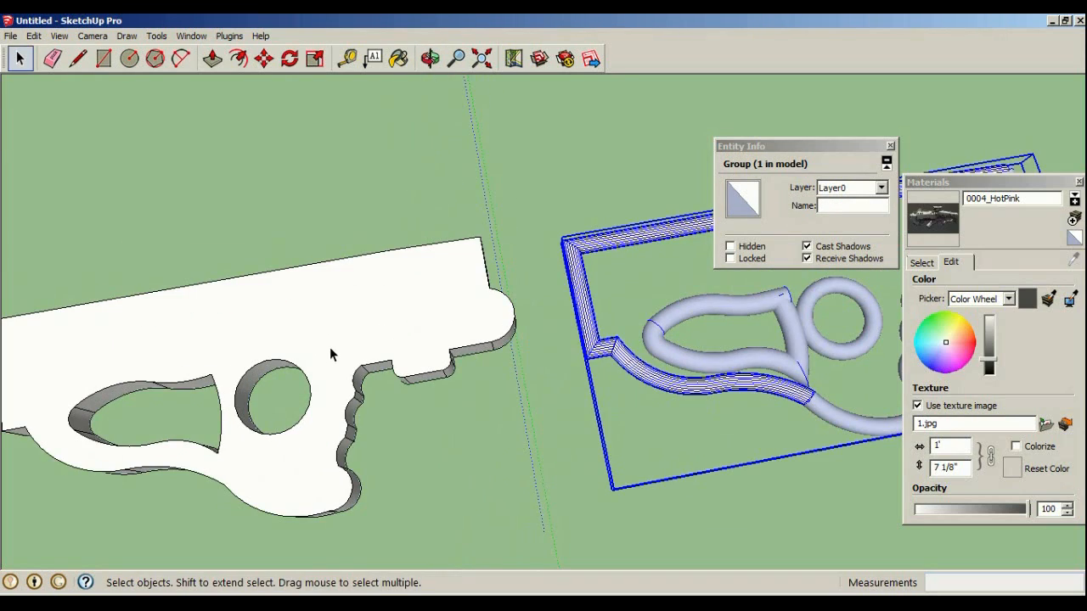
Draw a rectangle about 2' 3" by 1' 3 11/16" on the solid body's front face, directly above the rounded tab
middle_click_drag(213, 316, 340, 313)
scroll(392, 236, "down", 3)
scroll(406, 290, "up", 4)
scroll(405, 290, "up", 1)
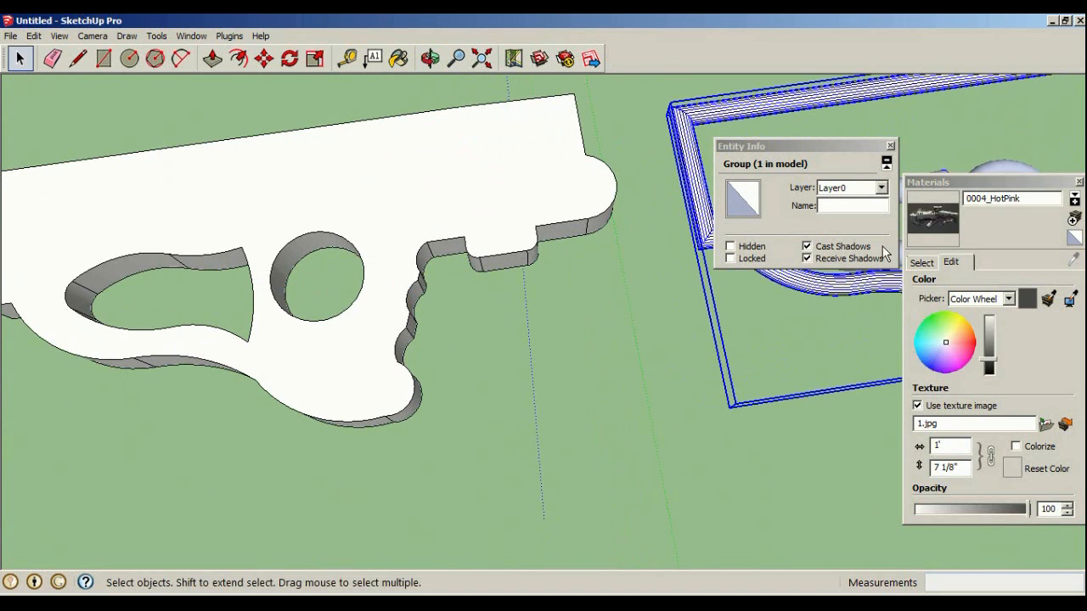
scroll(410, 150, "up", 3)
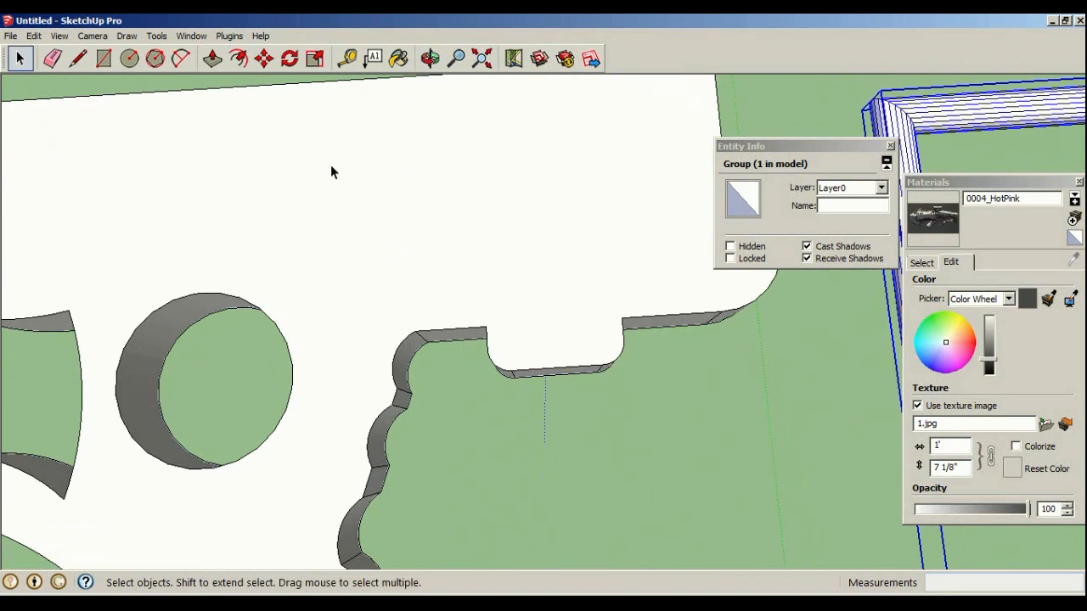
left_click(104, 58)
left_click(485, 326)
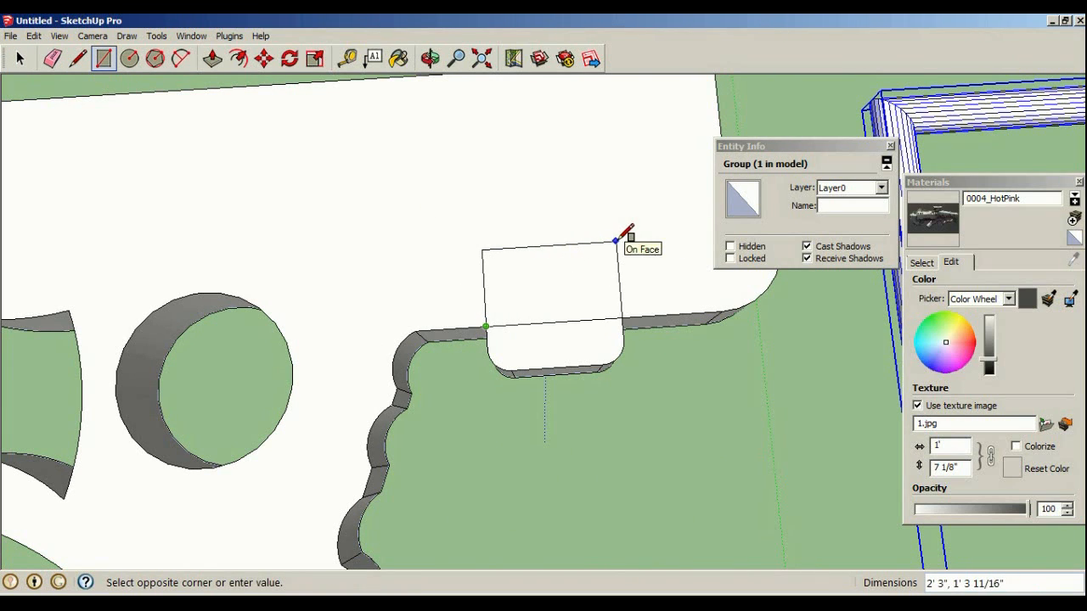
key("space")
Push/Pull the rectangle above the rounded tab outward about 2 1/8" to form a raised plate
left_click(212, 59)
middle_click_drag(476, 187, 526, 303)
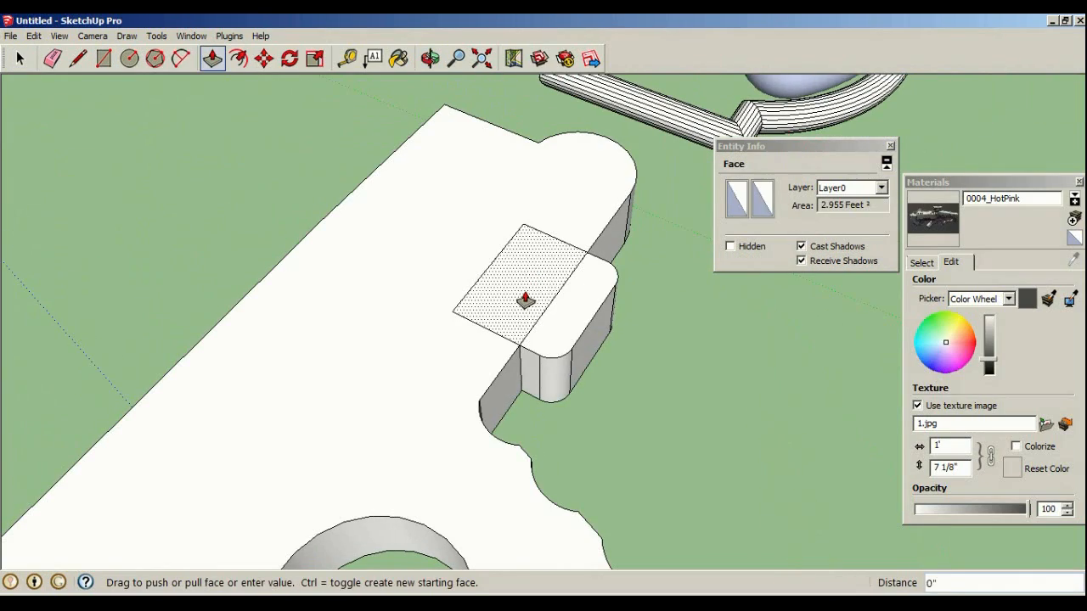
left_click(517, 230)
middle_click_drag(502, 230, 173, 143)
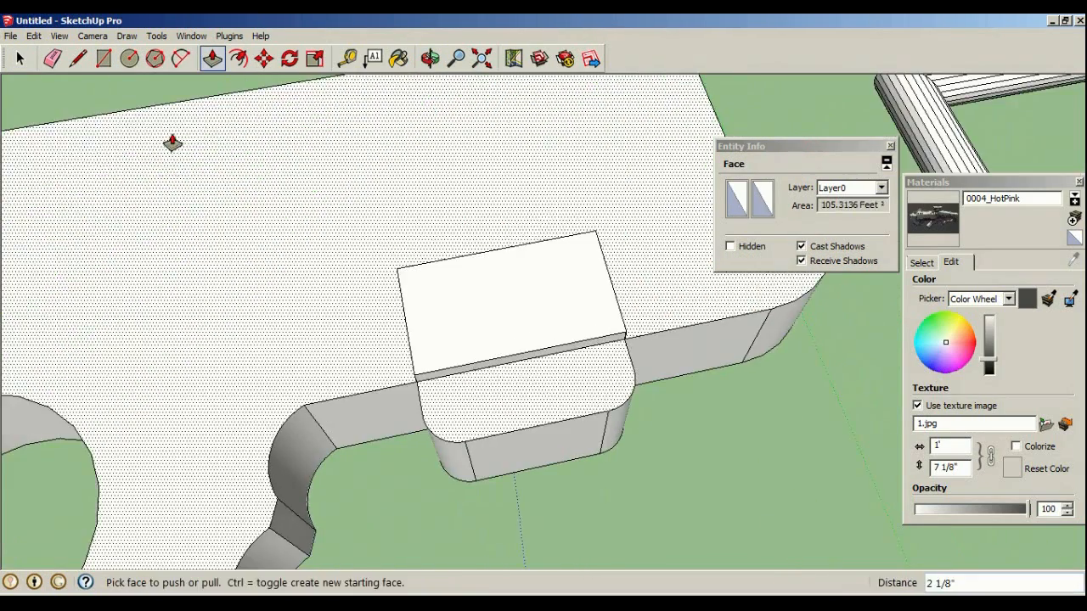
Draw two hexagons with a radius of about 3 1/8" side by side on the raised plate
left_click(133, 58)
scroll(519, 287, "up", 1)
left_click(156, 58)
middle_click_drag(493, 442, 454, 321)
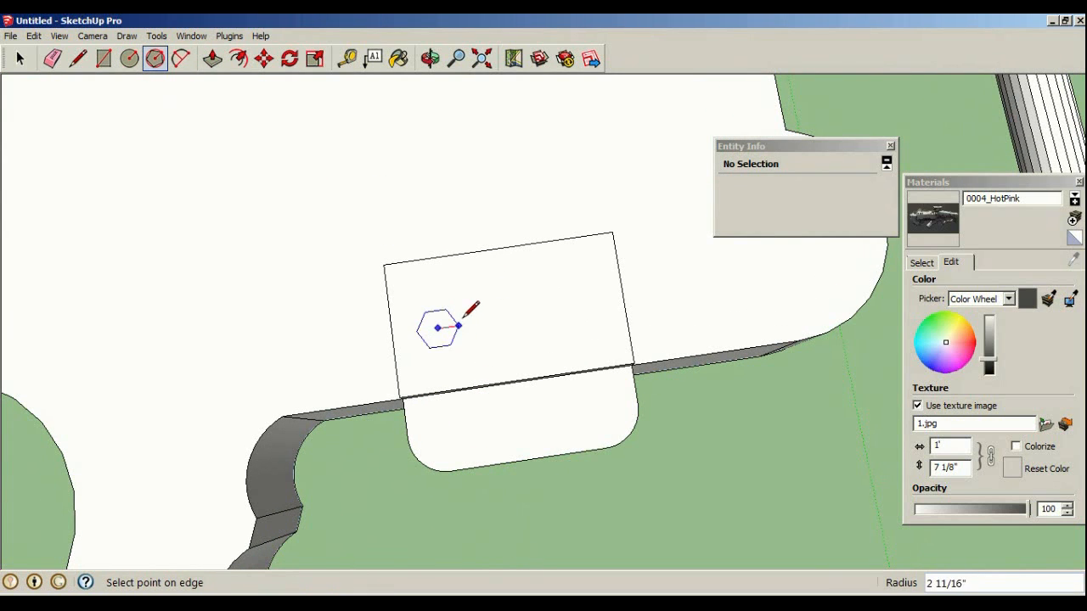
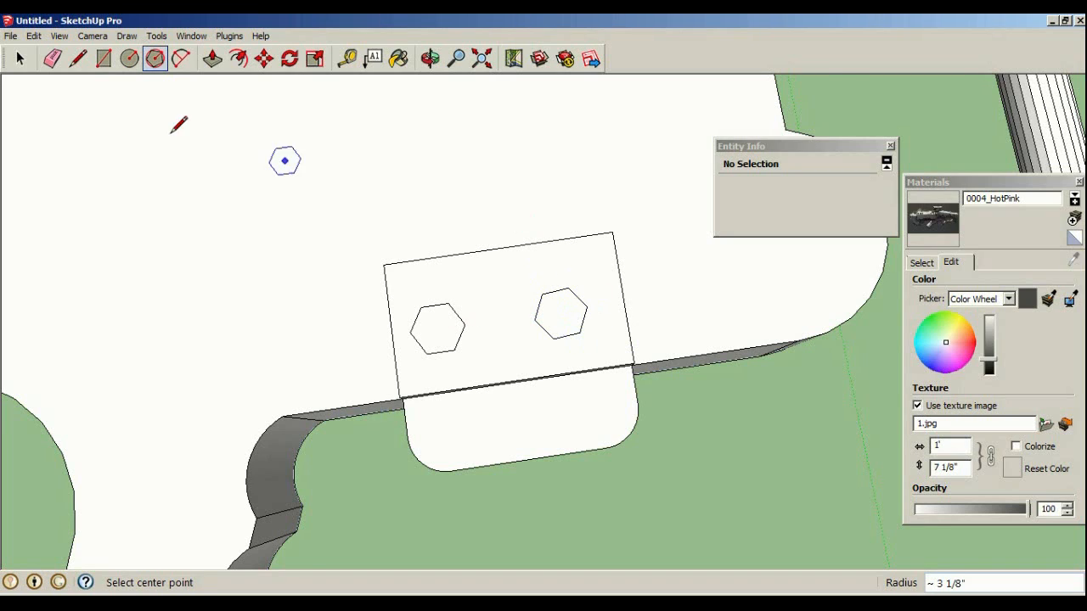
scroll(280, 119, "up", 1)
Push/Pull both hexagons on the plate outward about 1 3/8" to form bolt heads
left_click(212, 59)
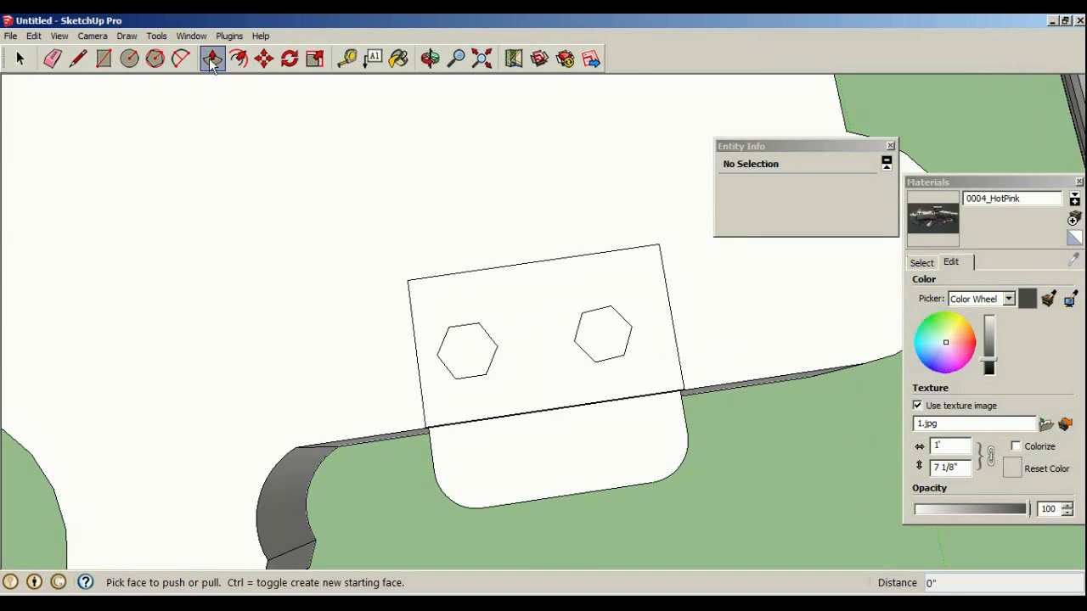
middle_click_drag(498, 359, 461, 332)
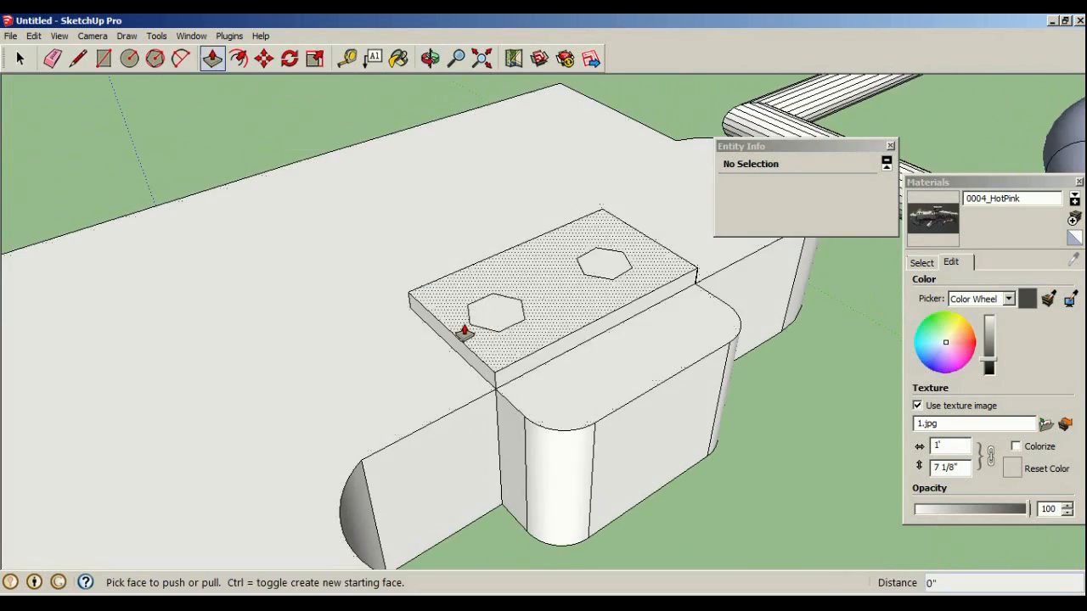
left_click(487, 318)
left_click(491, 314)
left_click(587, 263)
left_click(592, 250)
mouse_move(591, 249)
middle_mouse_down()
mouse_move(474, 380)
mouse_move(451, 388)
mouse_move(454, 484)
mouse_move(412, 414)
mouse_move(424, 352)
middle_mouse_up()
Draw a large rectangle about 52' 10 5/8" by 24' 7 5/8" on the ground beside the solid body and pipe frame
scroll(429, 357, "down", 3)
scroll(515, 339, "down", 4)
middle_click_drag(514, 339, 305, 325)
scroll(539, 304, "down", 2)
middle_click_drag(539, 304, 672, 213)
mouse_move(552, 170)
middle_mouse_down()
mouse_move(529, 160)
mouse_move(802, 220)
middle_mouse_up()
scroll(815, 225, "up", 2)
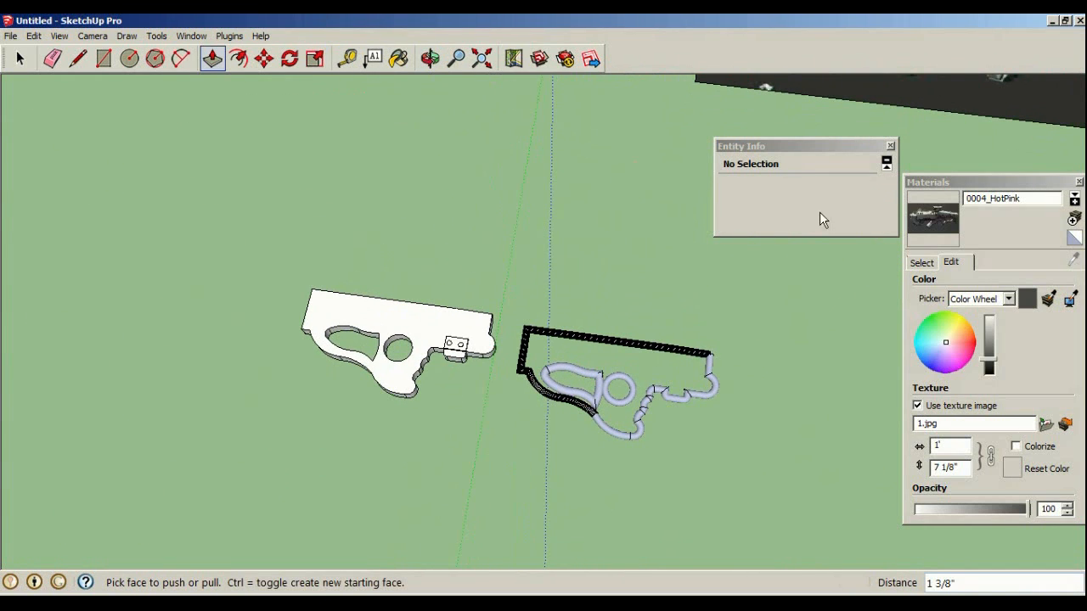
left_click(103, 58)
middle_click_drag(230, 114, 165, 162)
left_click(142, 160)
left_click(546, 261)
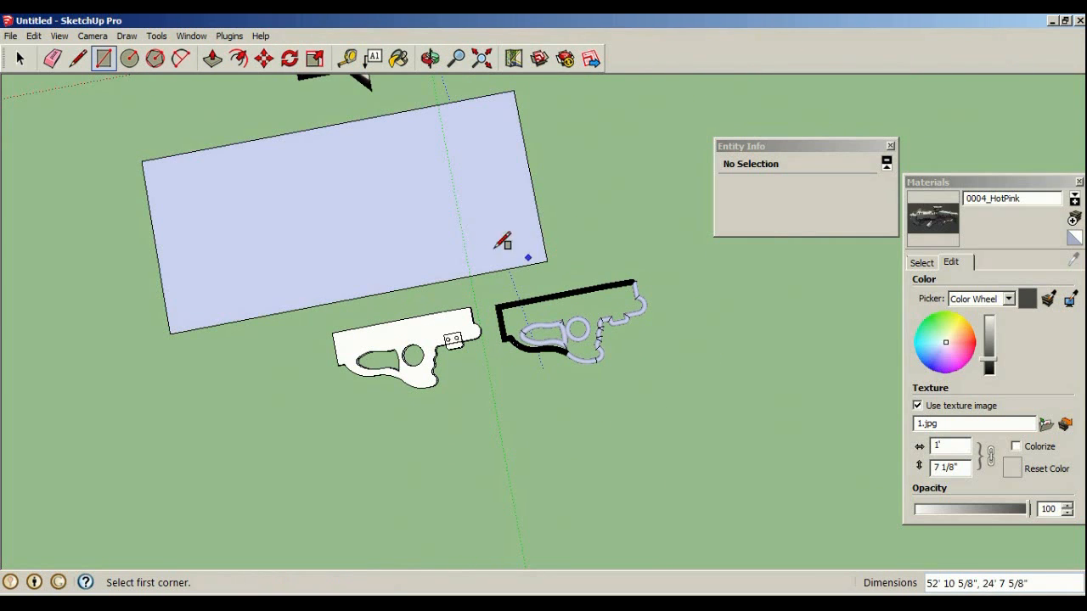
Paint the large rectangle with the 1.jpg gun image material
left_click(398, 58)
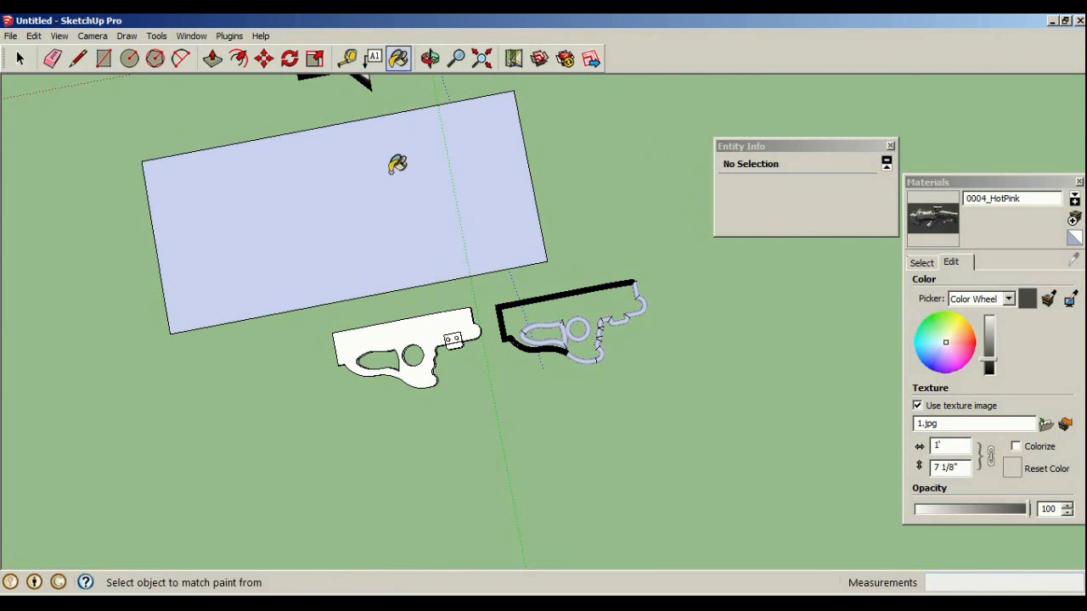
left_click(379, 199)
middle_click_drag(209, 148, 93, 93)
Edit the texture position on the large rectangle and stretch the gun image until one copy spans a large part of it
left_click(19, 58)
scroll(353, 107, "up", 2)
right_click(388, 157)
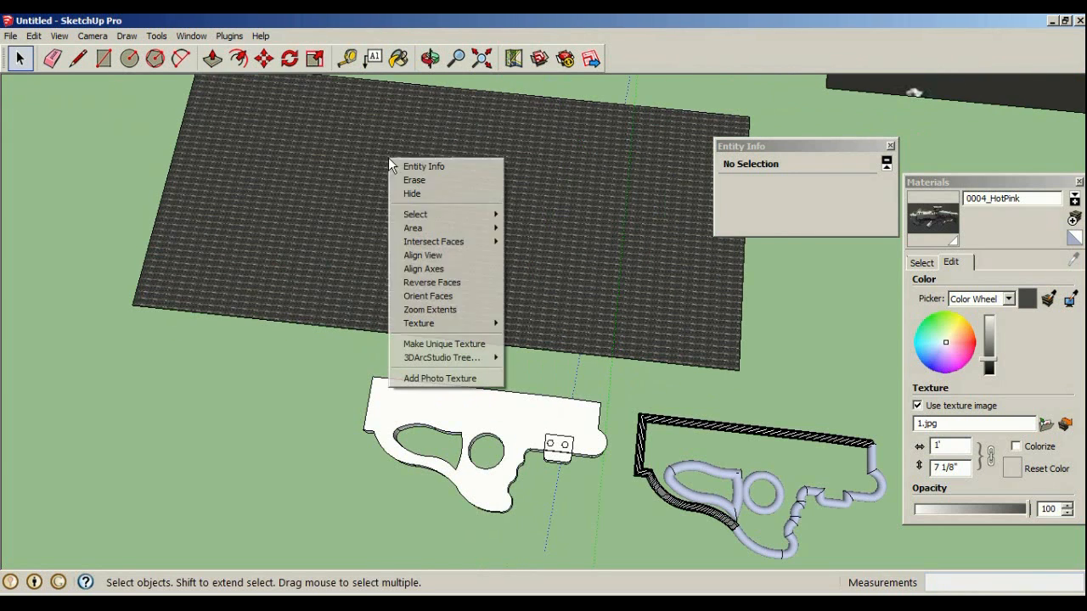
mouse_move(447, 326)
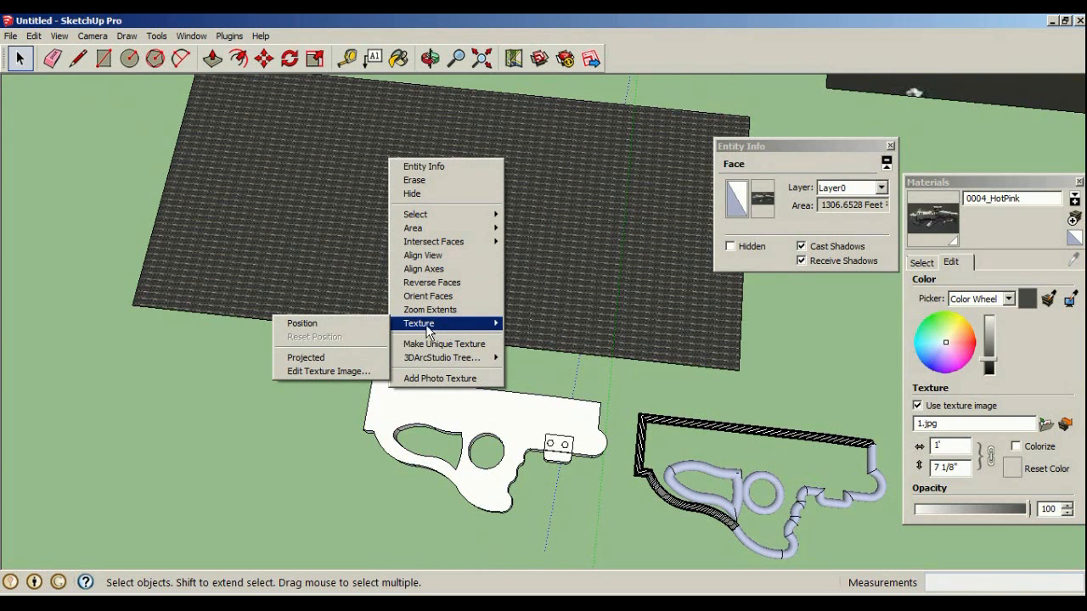
left_click(293, 323)
left_click_drag(398, 159, 702, 170)
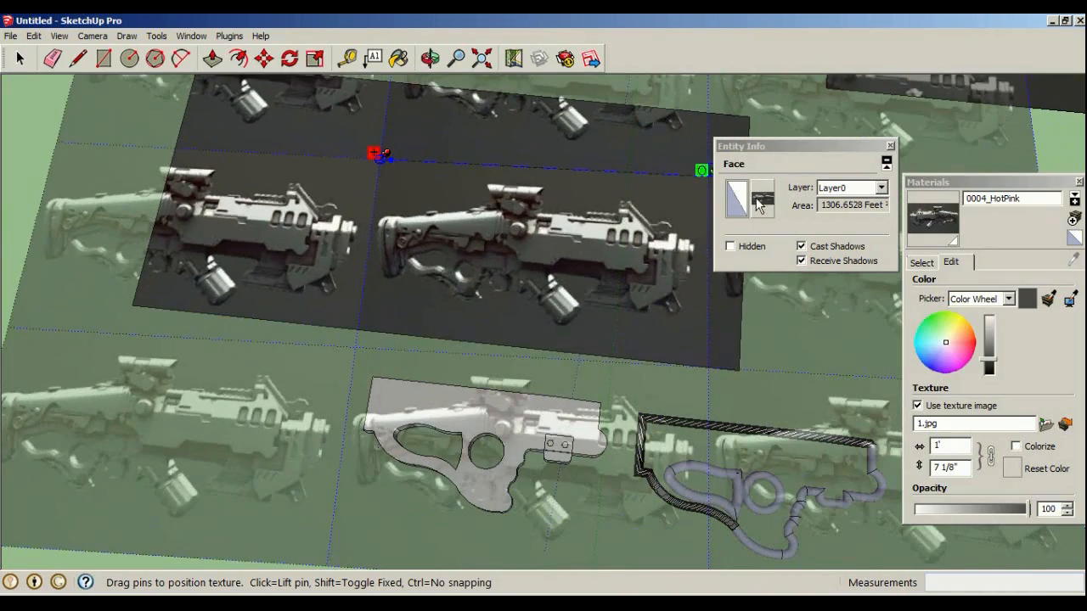
Shift, enlarge and slightly rotate the gun image so one complete gun fits inside the rectangle, and finish the texture positioning
left_click(738, 200)
left_click(589, 375)
mouse_move(517, 175)
left_mouse_down()
mouse_move(747, 153)
mouse_move(796, 116)
mouse_move(815, 126)
left_mouse_up()
left_click_drag(840, 270, 860, 272)
left_click_drag(620, 304, 429, 213)
middle_click_drag(539, 195, 569, 216)
left_click_drag(570, 177, 619, 107)
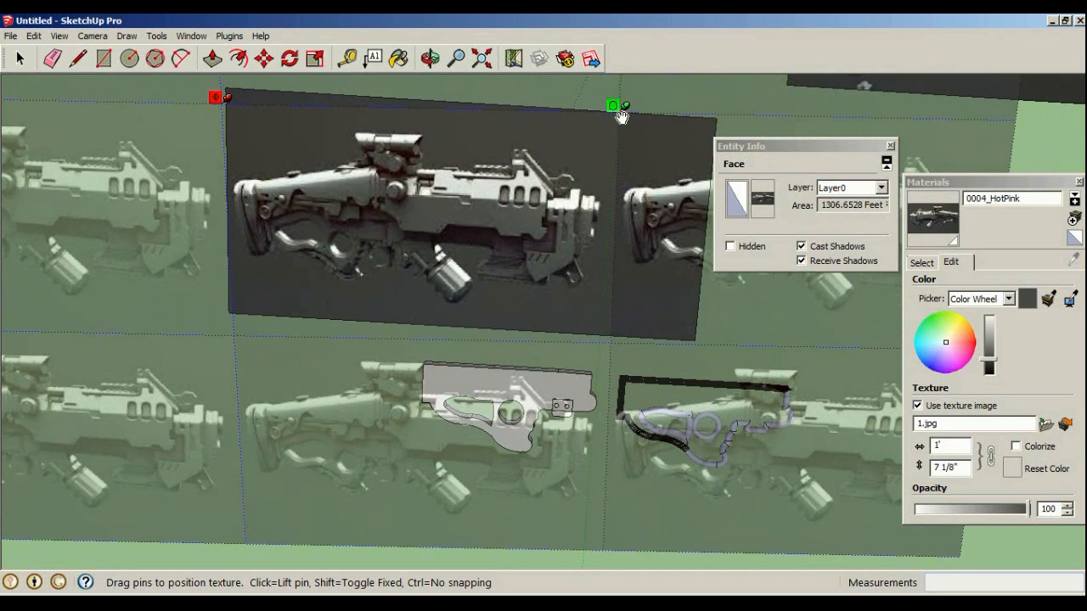
left_click_drag(624, 123, 628, 128)
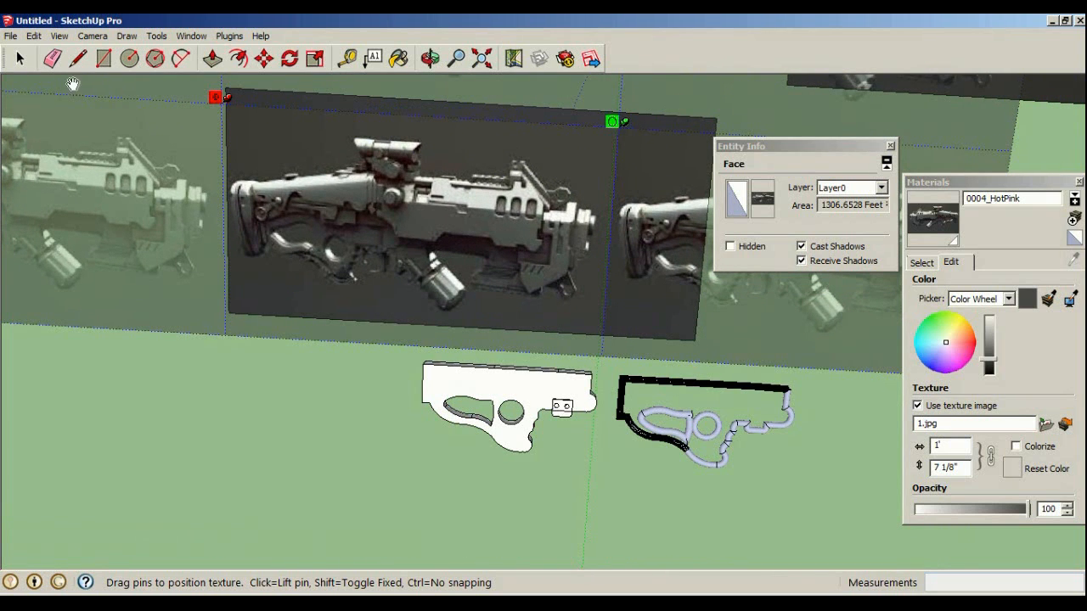
left_click(30, 61)
left_click(167, 192)
Examine the stock and grip in the reference image and compare them with the solid body's shape
scroll(183, 218, "up", 2)
middle_click_drag(315, 288, 568, 307)
scroll(360, 279, "up", 2)
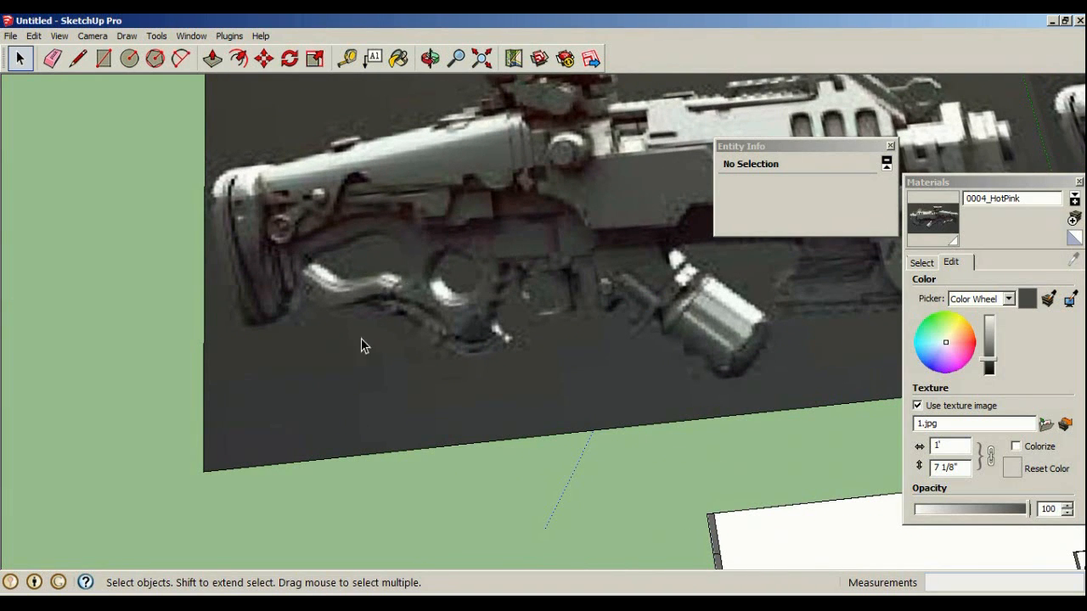
middle_click_drag(417, 295, 342, 286)
scroll(469, 388, "down", 3)
middle_click_drag(469, 388, 692, 485)
scroll(692, 485, "up", 3)
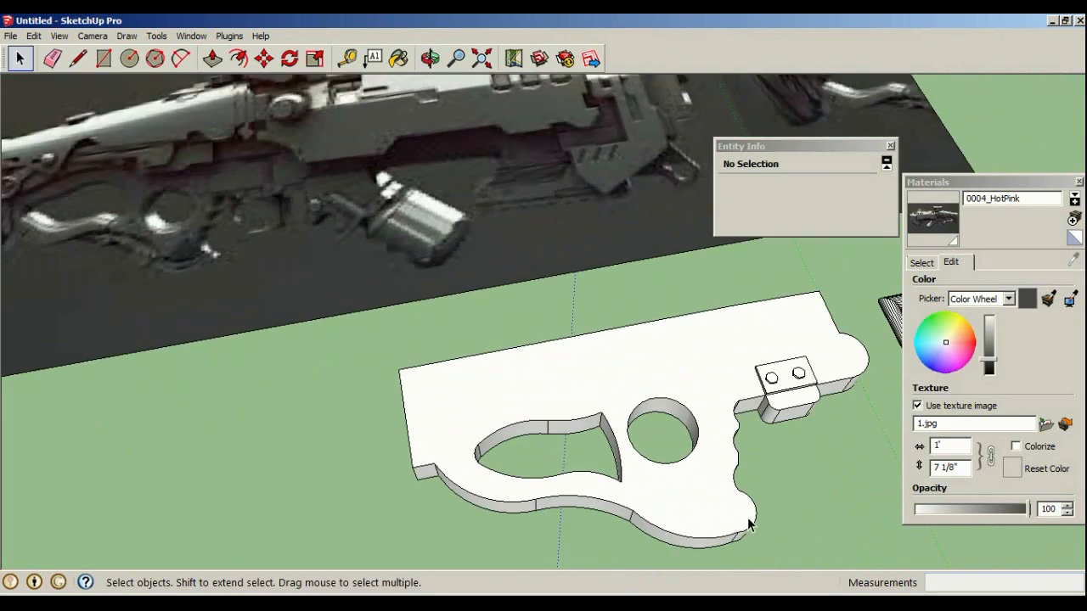
Draw a circle with a radius of about 3 1/4" on the solid body, between the leaf-shaped cut-out's lower corner and the round hole
left_click(129, 57)
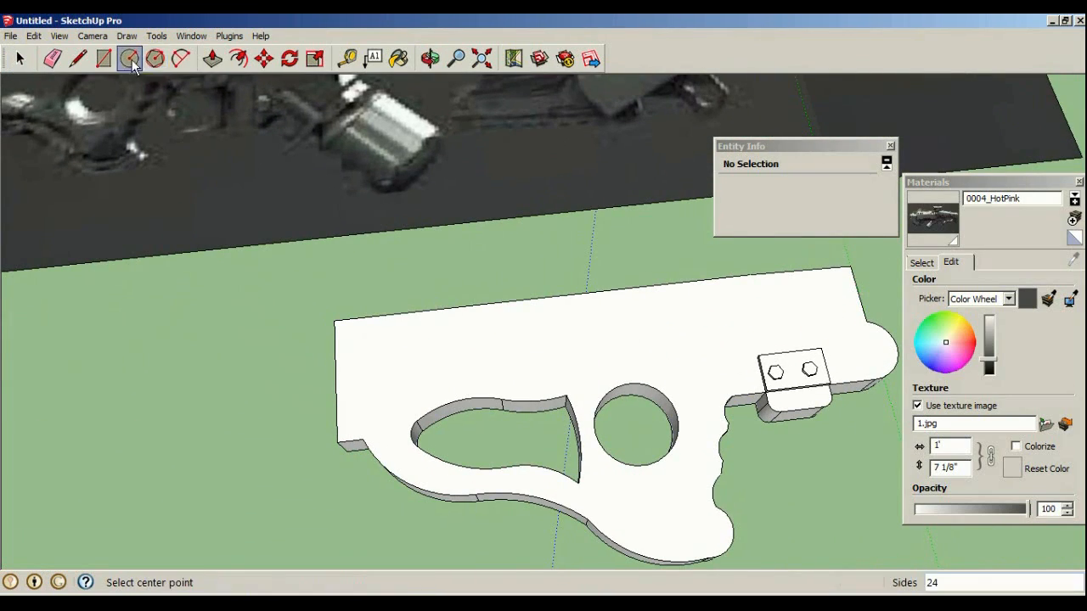
scroll(664, 506, "up", 2)
left_click(578, 471)
scroll(577, 474, "up", 4)
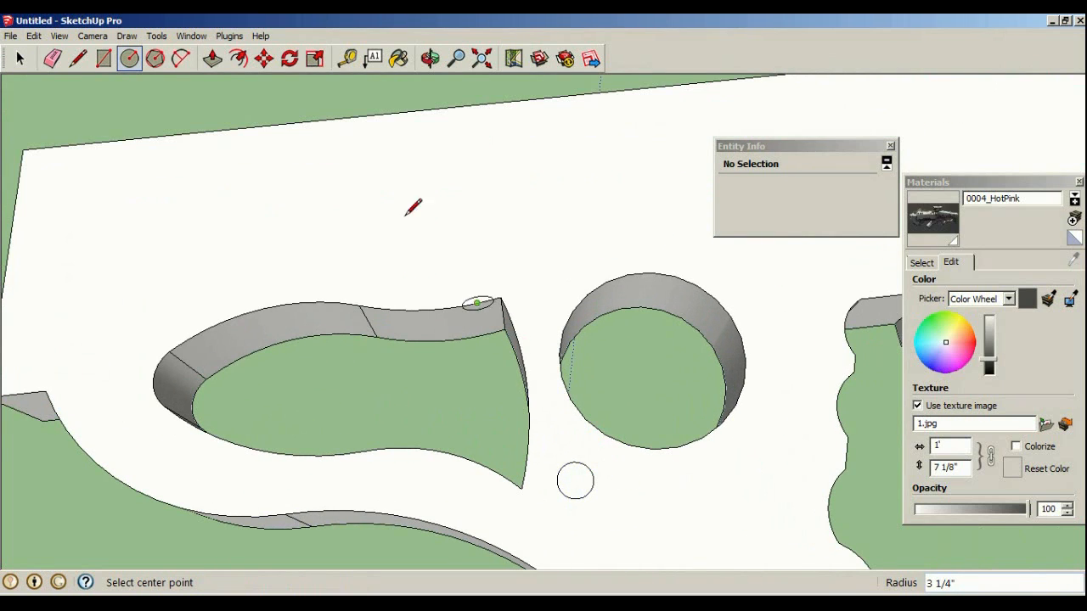
Push/Pull the small circle right through the solid body and extend the resulting tube about 5' 4 15/16" beyond its back face
left_click(212, 58)
middle_click_drag(551, 390, 631, 412)
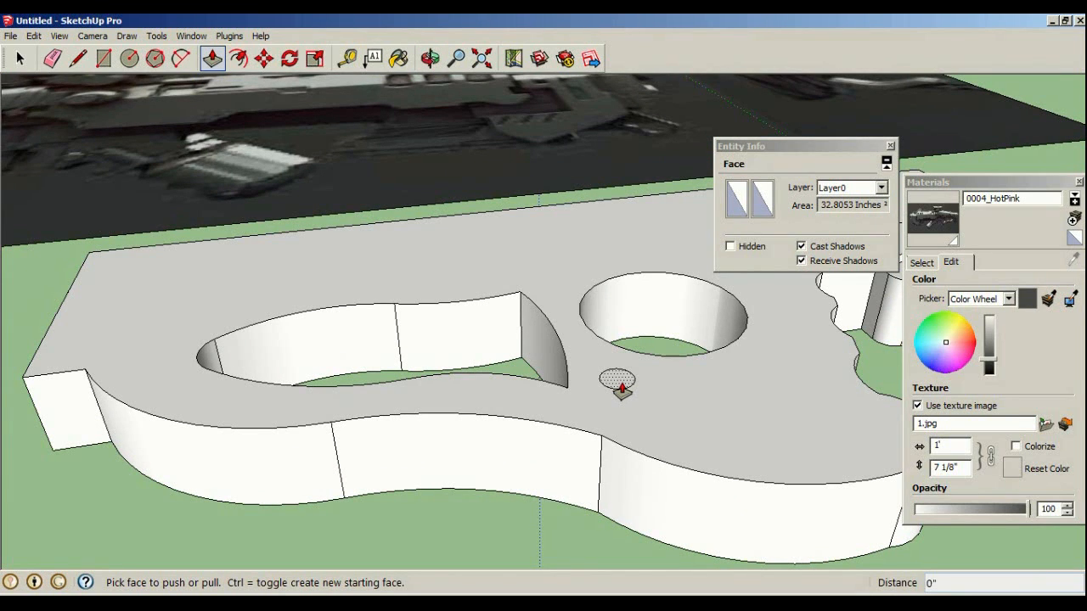
left_click_drag(620, 388, 580, 526)
middle_click_drag(580, 527, 642, 218)
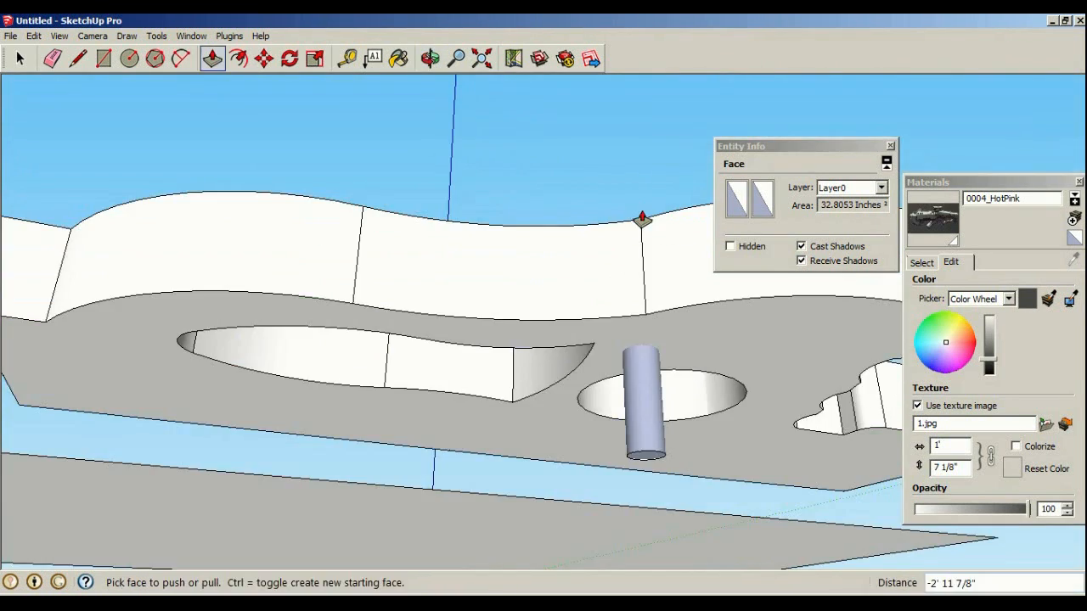
middle_click_drag(661, 469, 631, 380)
left_click_drag(637, 424, 626, 332)
middle_click_drag(626, 332, 637, 415)
left_click_drag(621, 390, 621, 432)
middle_click_drag(620, 432, 570, 416)
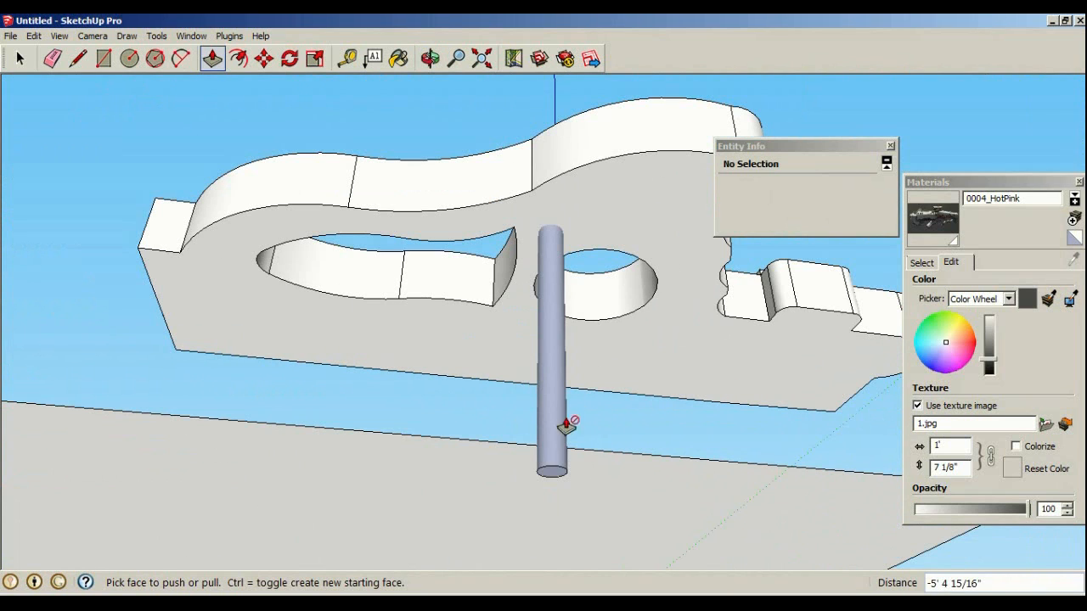
Push the protruding tube's end about 5' 4 3/4" back to the body's back face to leave a round through-hole
left_click_drag(552, 476, 569, 270)
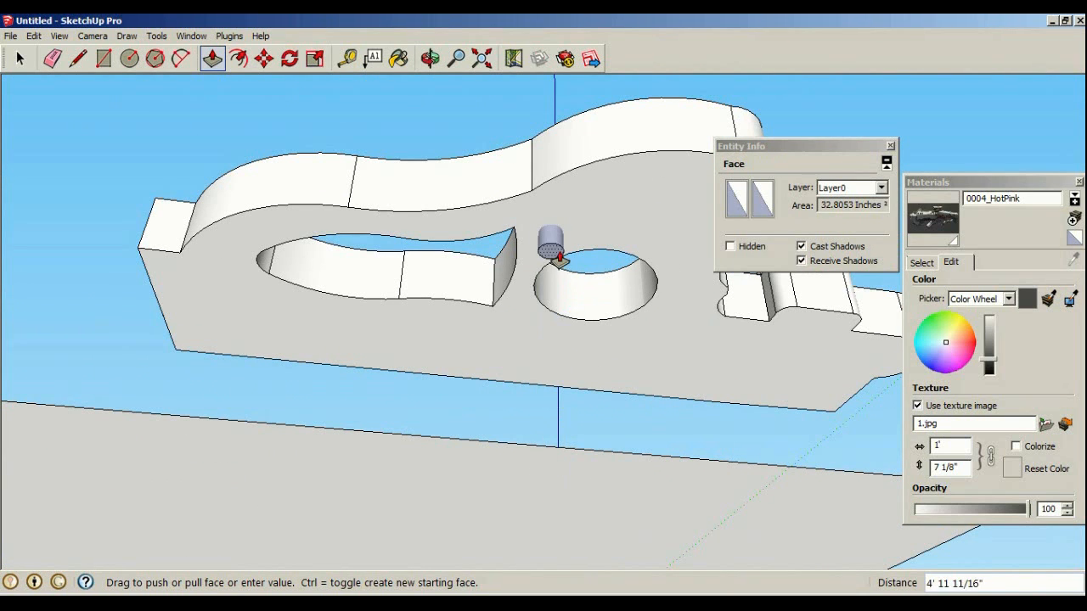
left_click_drag(557, 240, 553, 238)
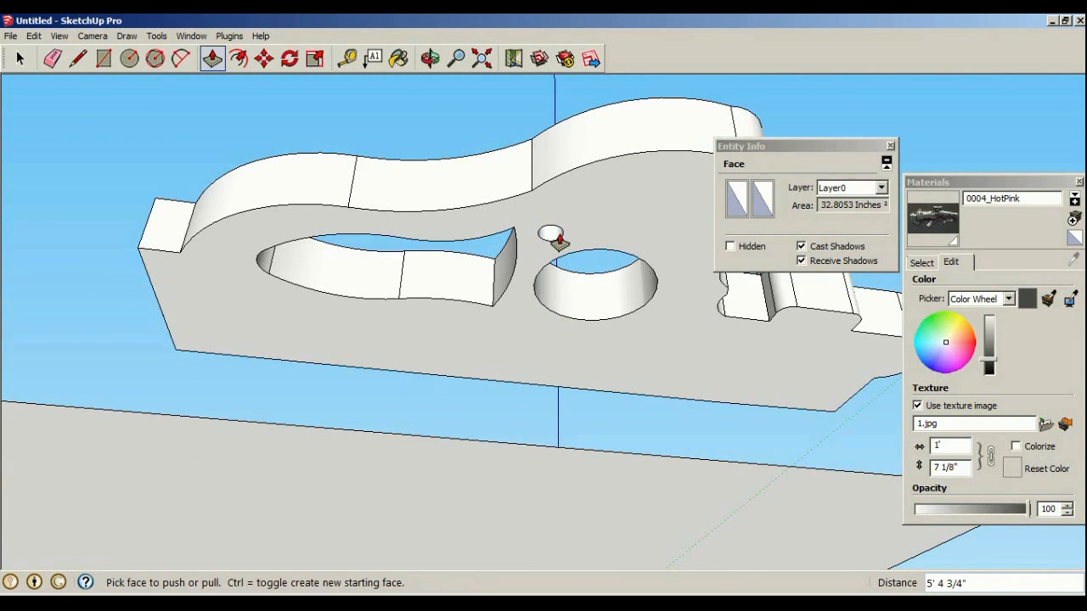
middle_click_drag(551, 243, 439, 231)
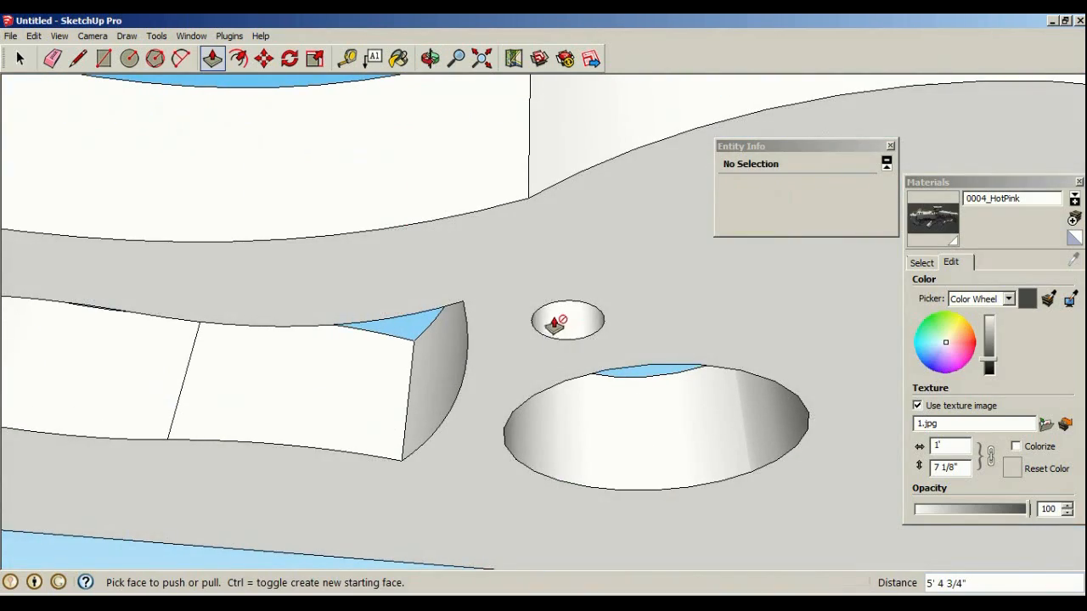
Draw a 6 1/2" line across the small hole's diameter on the body's front face to cap it with a face
middle_click_drag(578, 328, 481, 292)
scroll(482, 293, "up", 5)
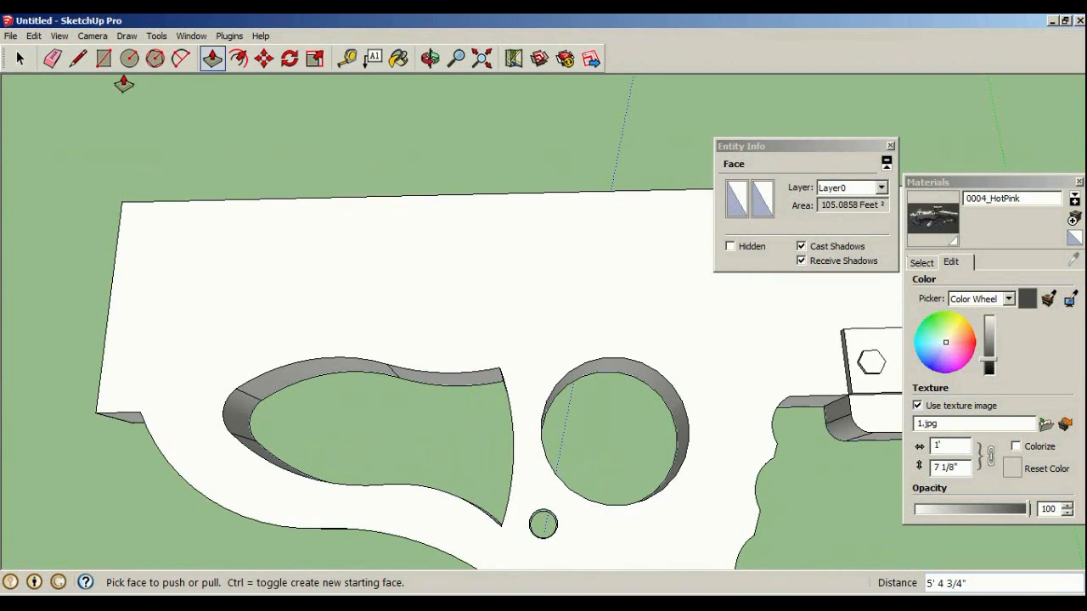
left_click(77, 57)
middle_click_drag(442, 369, 498, 359)
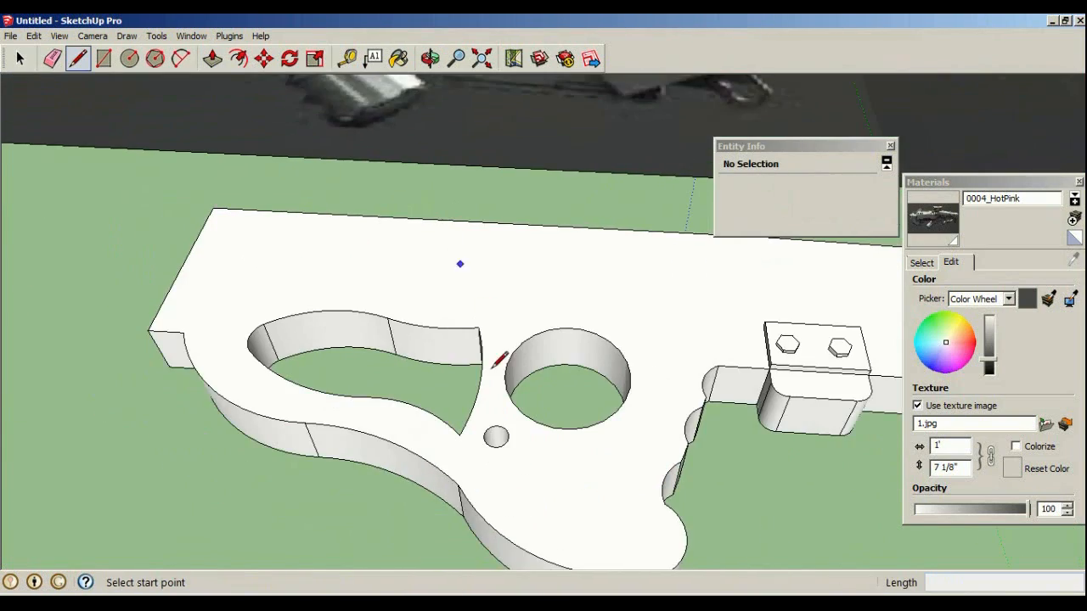
scroll(501, 475, "up", 5)
left_click(487, 473)
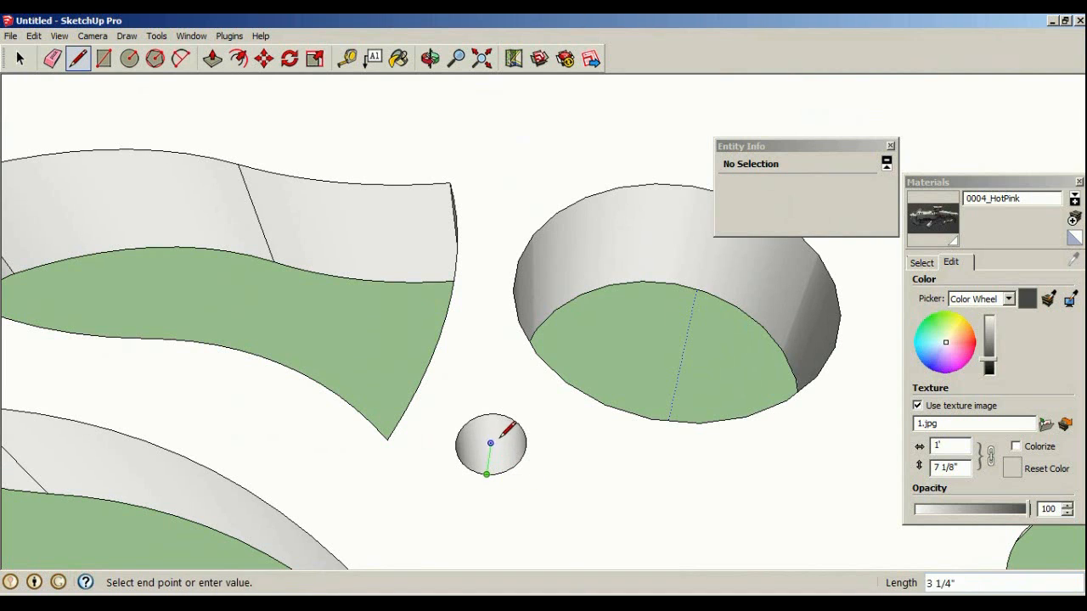
left_click(495, 415)
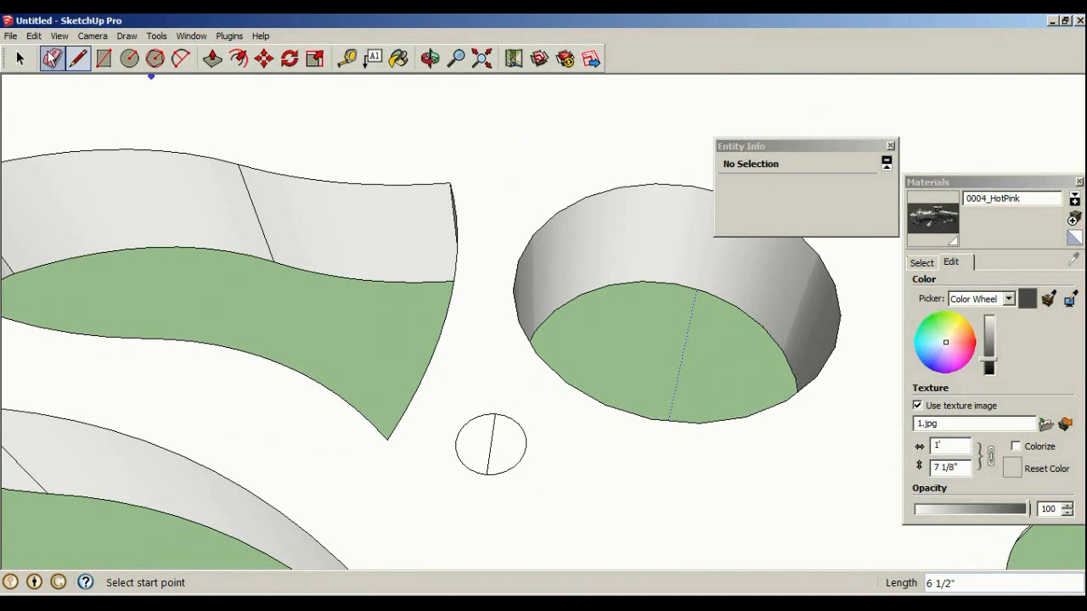
Delete the diameter line from the small hole's cap, keeping the circular face
left_click(19, 58)
scroll(526, 418, "up", 5)
scroll(447, 460, "down", 2)
scroll(430, 461, "down", 3)
middle_click_drag(429, 461, 457, 391)
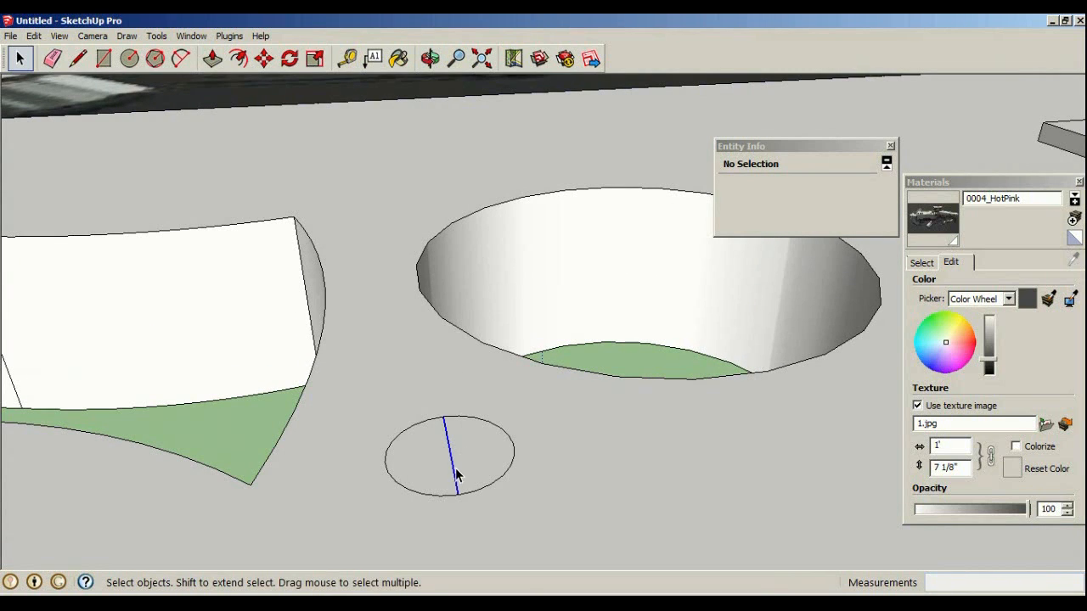
key("Delete")
Push the small hole's circular cap about 1/2" into the body's front face
left_click(214, 59)
left_click(448, 452)
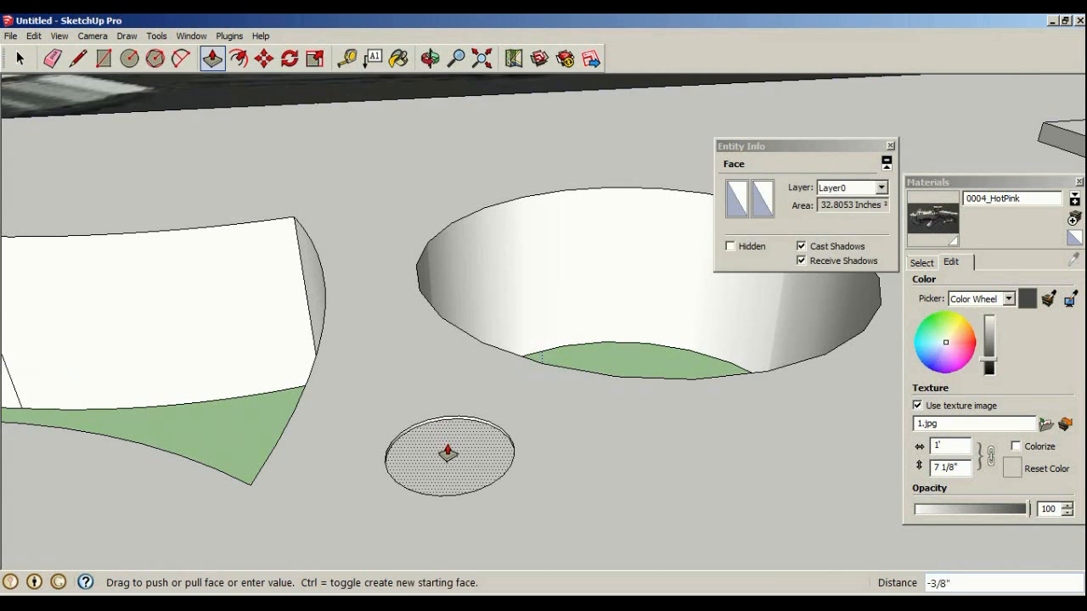
left_click(473, 388)
Cap the small hole on the body's back face with a 6 1/2" line across its diameter, then delete the line
middle_click_drag(473, 388, 133, 19)
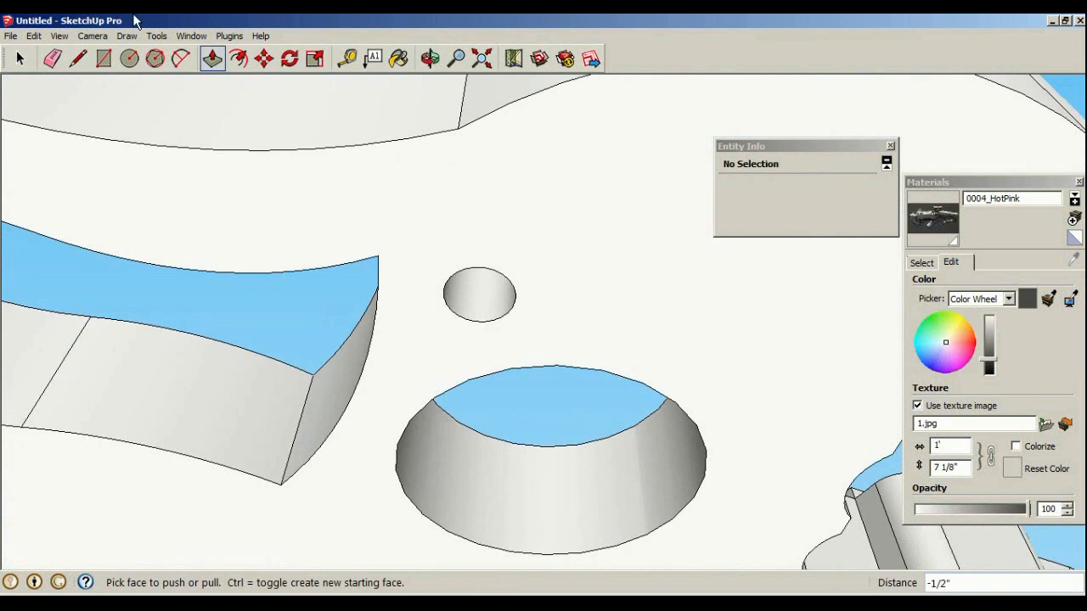
left_click(78, 58)
left_click(475, 320)
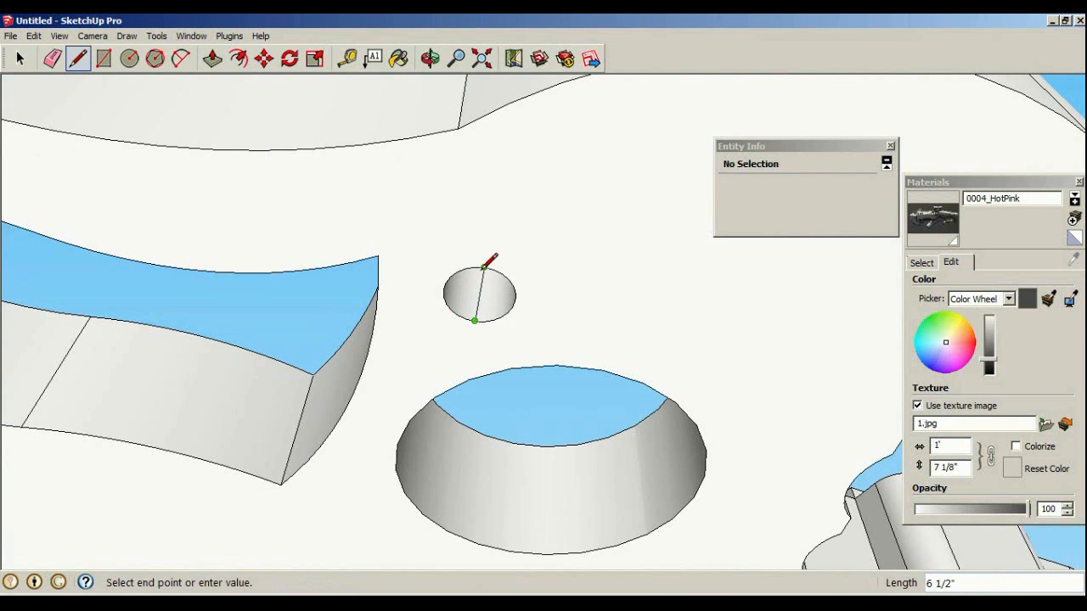
left_click(484, 267)
key("space")
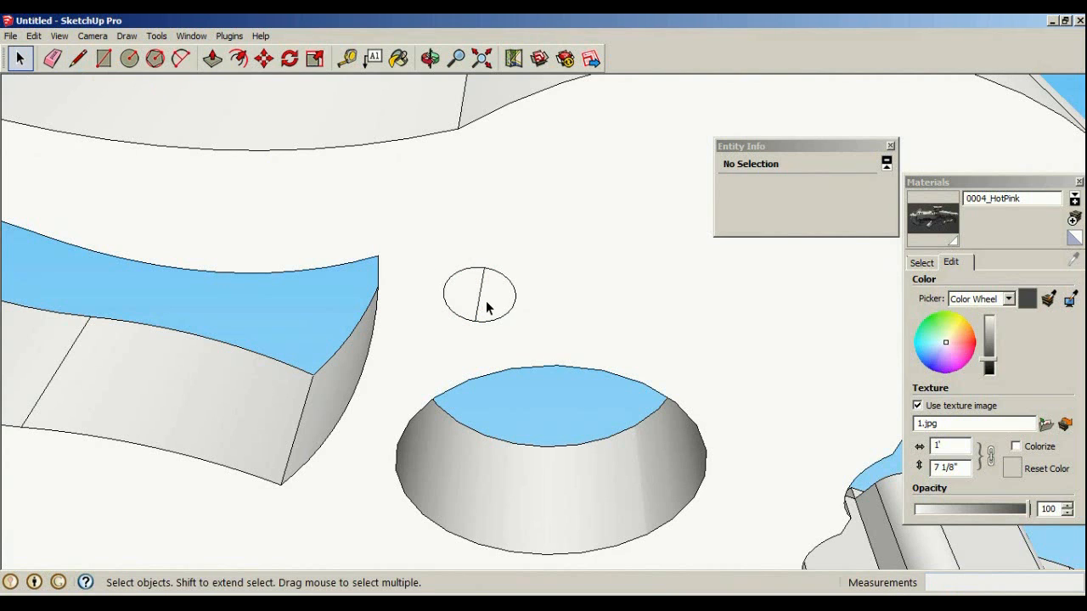
Push the small hole's back cap about 15/16" into the body and its front cap about 3/8" deeper
left_click(215, 59)
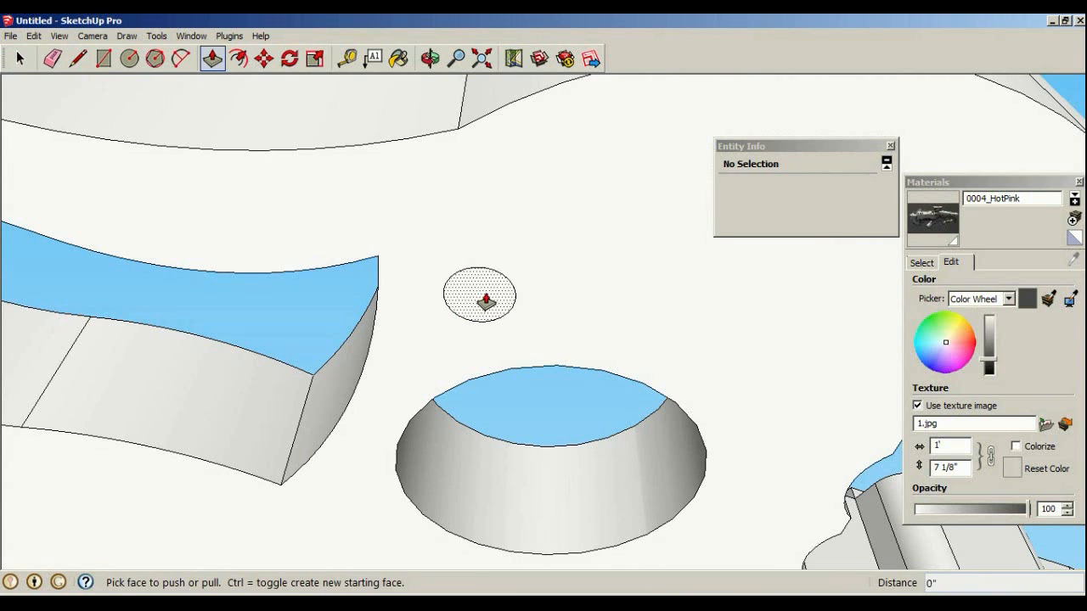
left_click(485, 299)
left_click(485, 297)
middle_click_drag(486, 298, 499, 467)
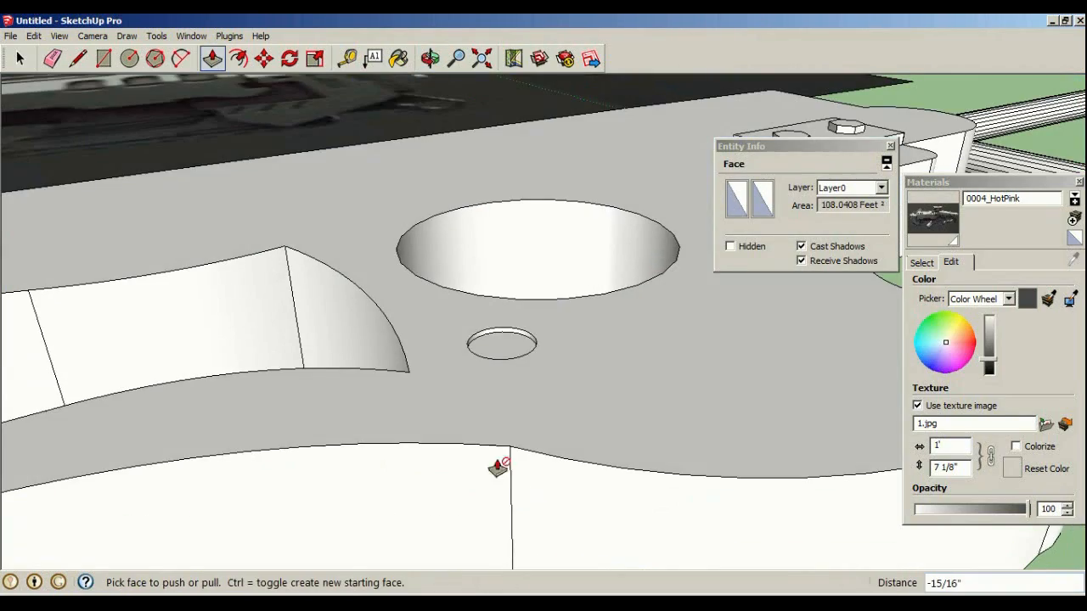
left_click(495, 350)
left_click(497, 352)
scroll(487, 291, "down", 6)
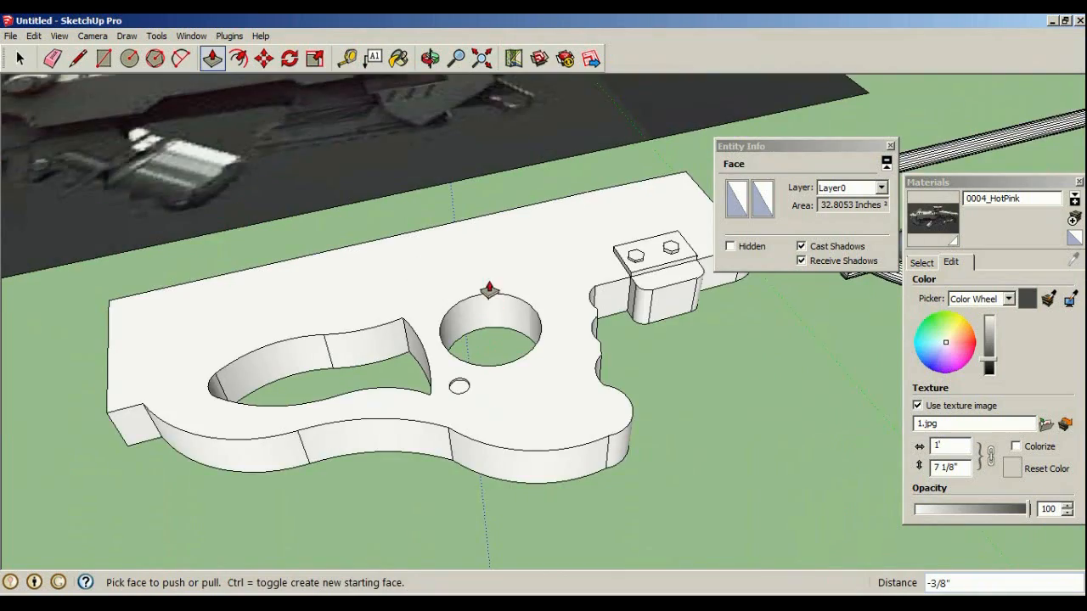
Move the pipe frame group about 22' 9" onto the solid gun-shaped body so their outlines overlap
middle_click_drag(498, 253, 444, 298)
left_click(19, 57)
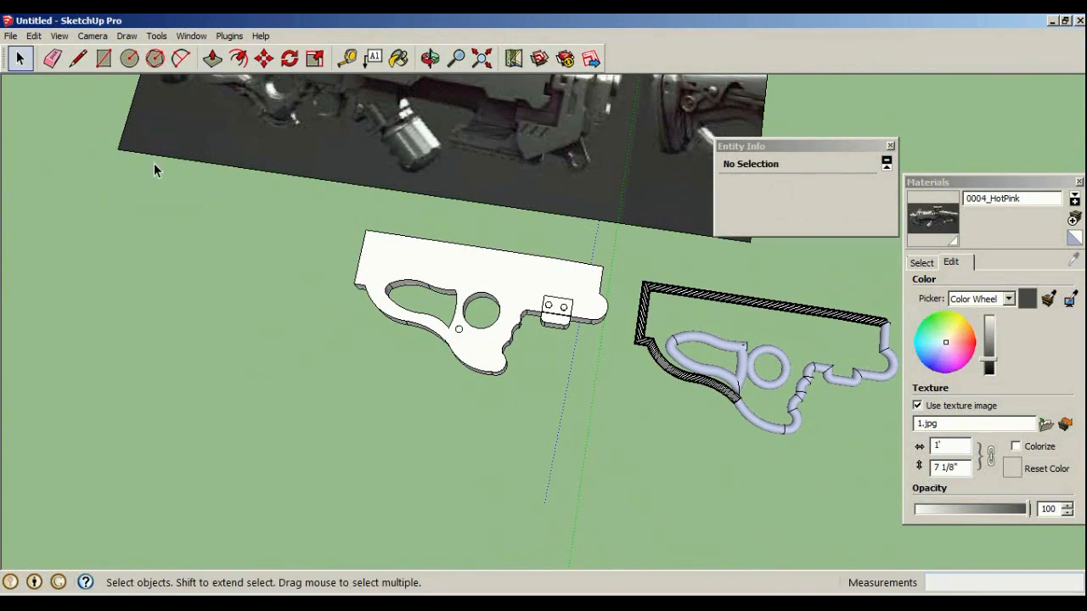
middle_click_drag(309, 284, 535, 252)
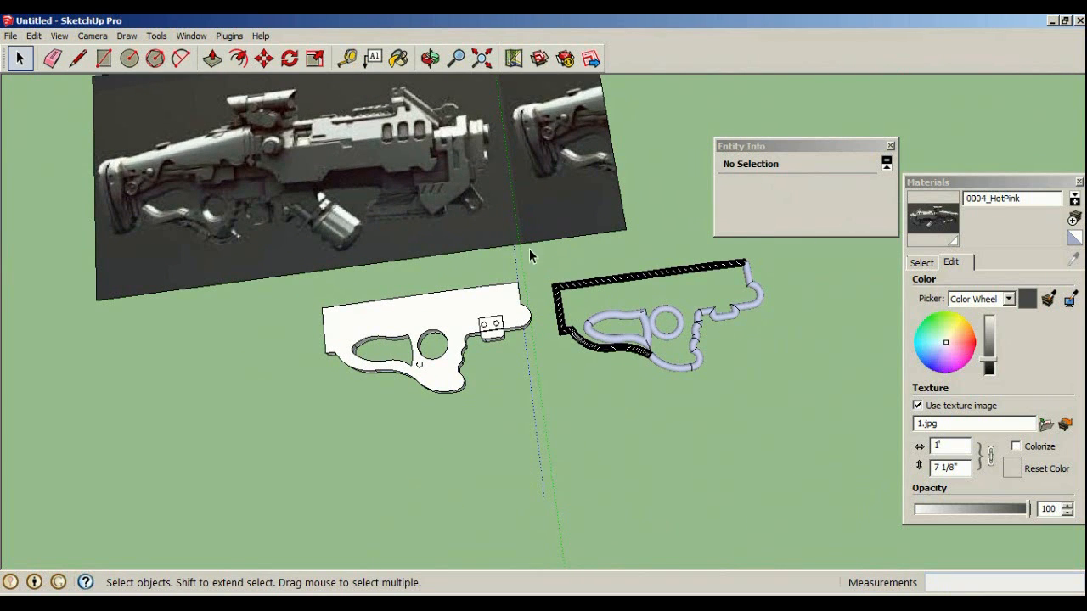
left_click_drag(848, 396, 848, 396)
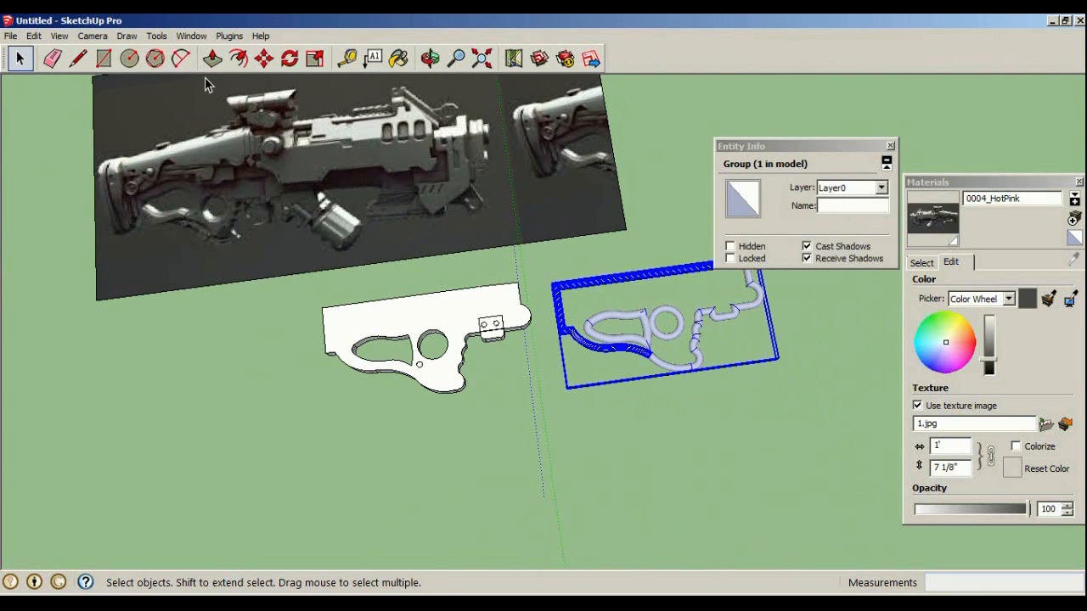
left_click(264, 57)
left_click(627, 324)
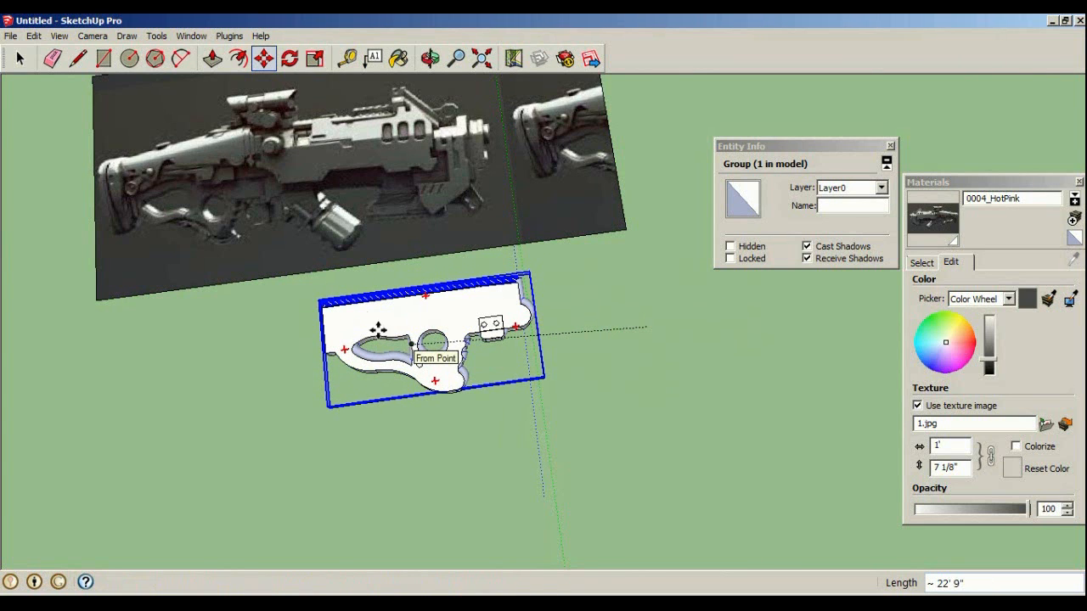
left_click(408, 346)
Shift the pipe frame group about 4" to align it with the solid body's edges
scroll(350, 305, "up", 3)
middle_click_drag(350, 306, 388, 262)
scroll(508, 362, "up", 1)
left_click(622, 364)
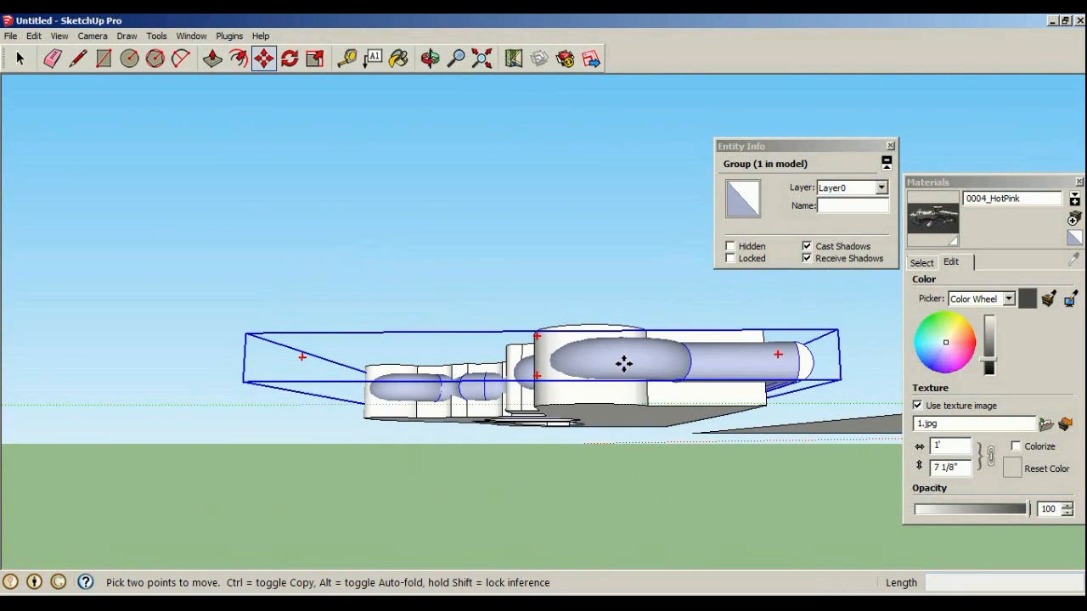
left_click(577, 360)
middle_click_drag(577, 359, 769, 454)
middle_click_drag(519, 266, 445, 294)
left_click(546, 401)
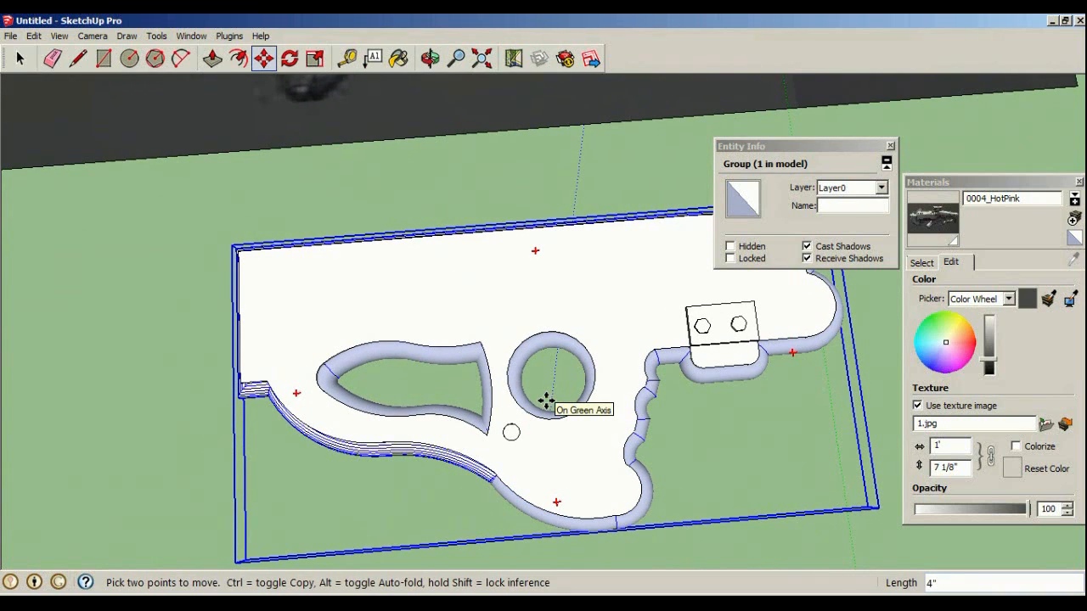
Scale the pipe frame group along the blue axis toward the body's front and back faces, using a factor of about 1.42 at the back
middle_click_drag(538, 396, 409, 139)
scroll(462, 226, "up", 1)
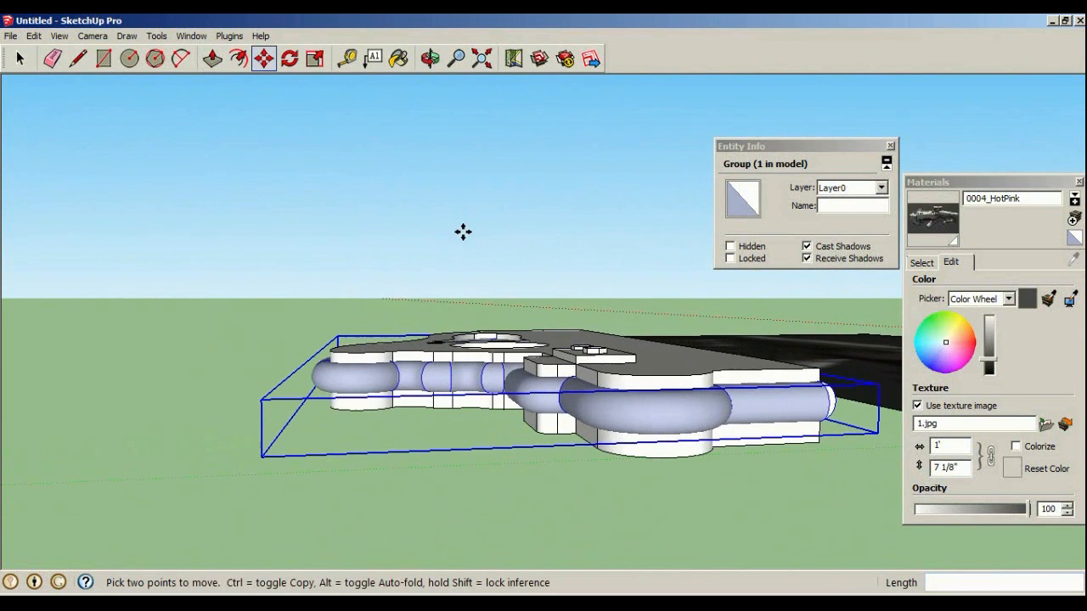
left_click(313, 59)
middle_click_drag(446, 198, 503, 281)
scroll(495, 350, "up", 2)
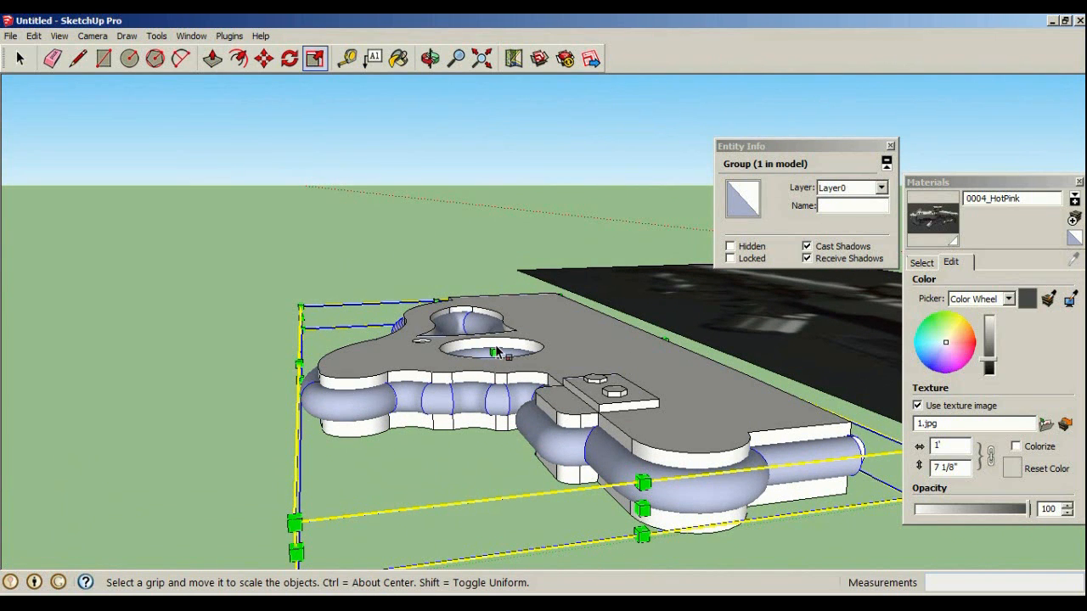
left_click_drag(493, 351, 491, 342)
middle_click_drag(494, 342, 507, 469)
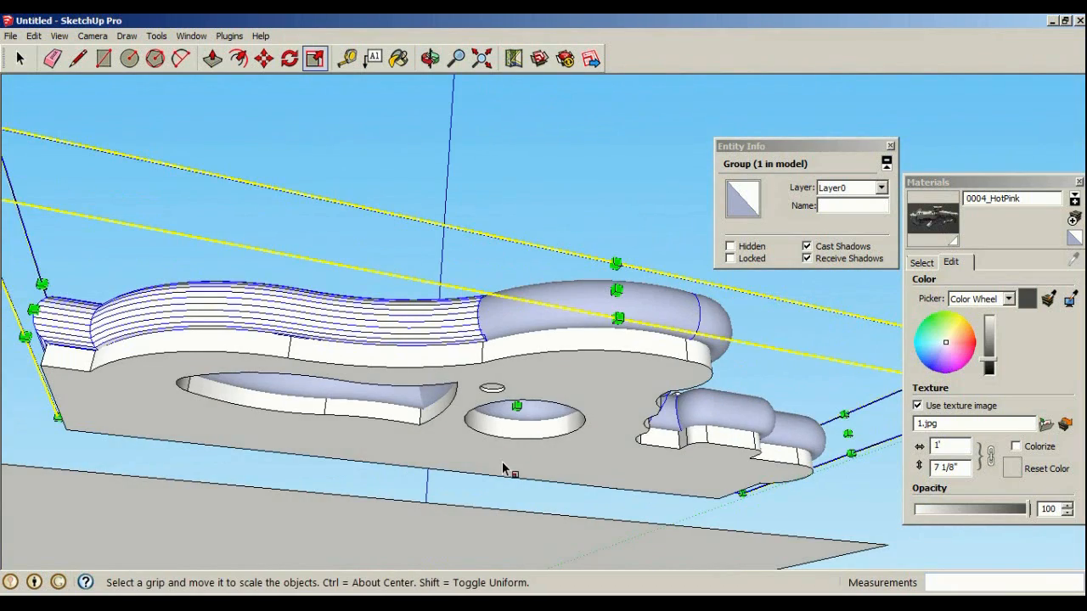
left_click_drag(518, 408, 515, 427)
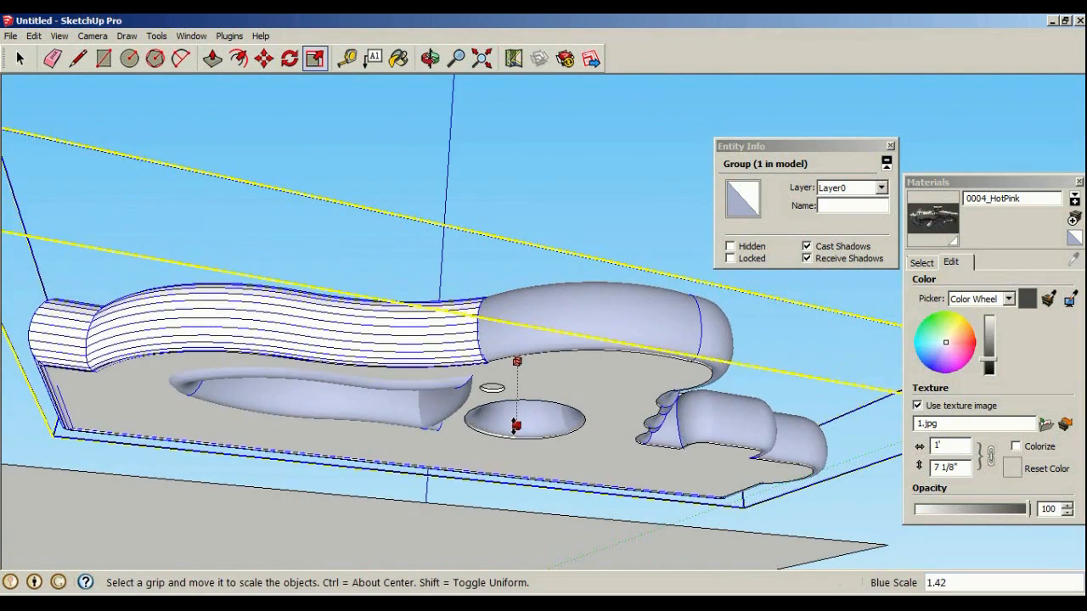
Fine-tune the pipe frame's thickness by stretching it slightly along the blue axis at both the front and back faces
middle_click_drag(516, 427, 515, 332)
scroll(516, 333, "up", 3)
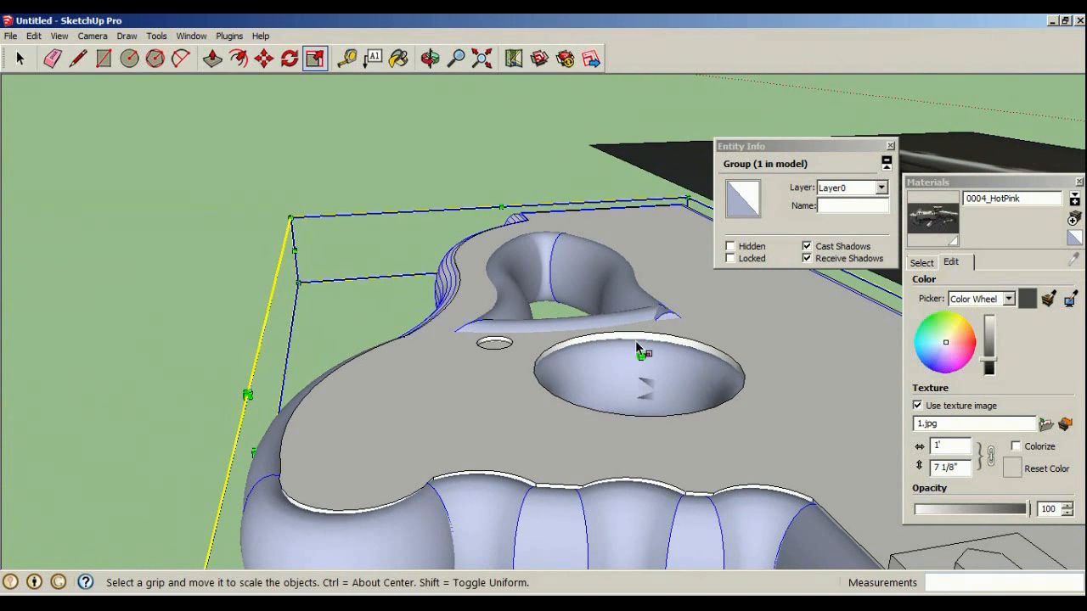
left_click_drag(639, 348, 641, 349)
middle_click_drag(641, 350, 543, 390)
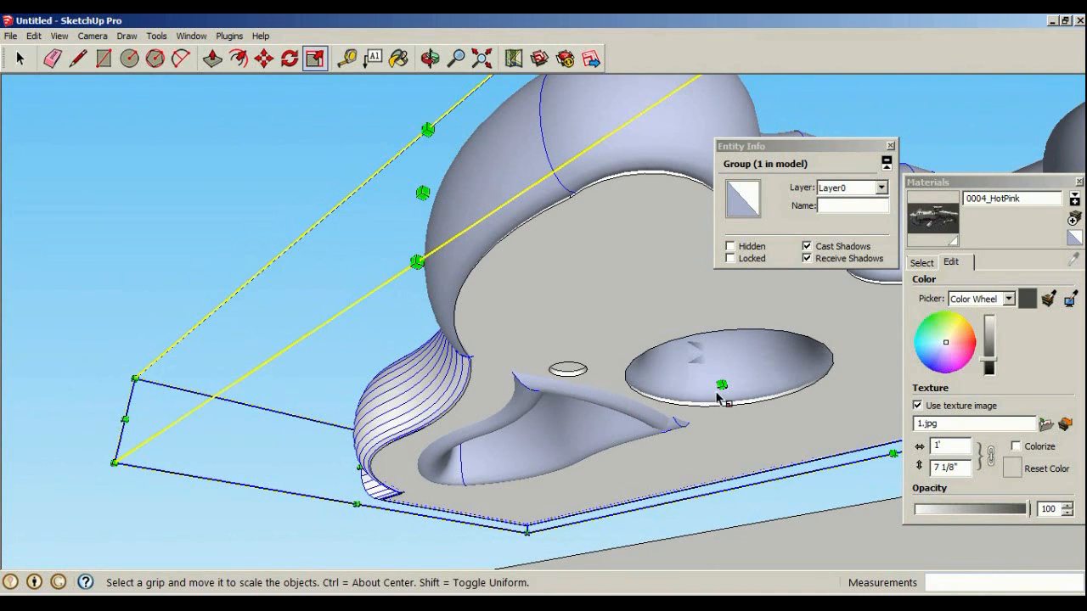
mouse_move(721, 384)
left_mouse_down()
mouse_move(725, 427)
mouse_move(721, 389)
left_mouse_up()
Reselect the pipe frame group and stretch its front side slightly further along the blue axis to meet the body's front face
middle_click_drag(371, 208, 84, 162)
left_click(21, 59)
left_click(701, 203)
middle_click_drag(700, 203, 376, 199)
scroll(376, 199, "up", 3)
middle_click_drag(369, 265, 512, 222)
middle_click_drag(494, 267, 529, 366)
scroll(542, 213, "up", 2)
left_click(529, 367)
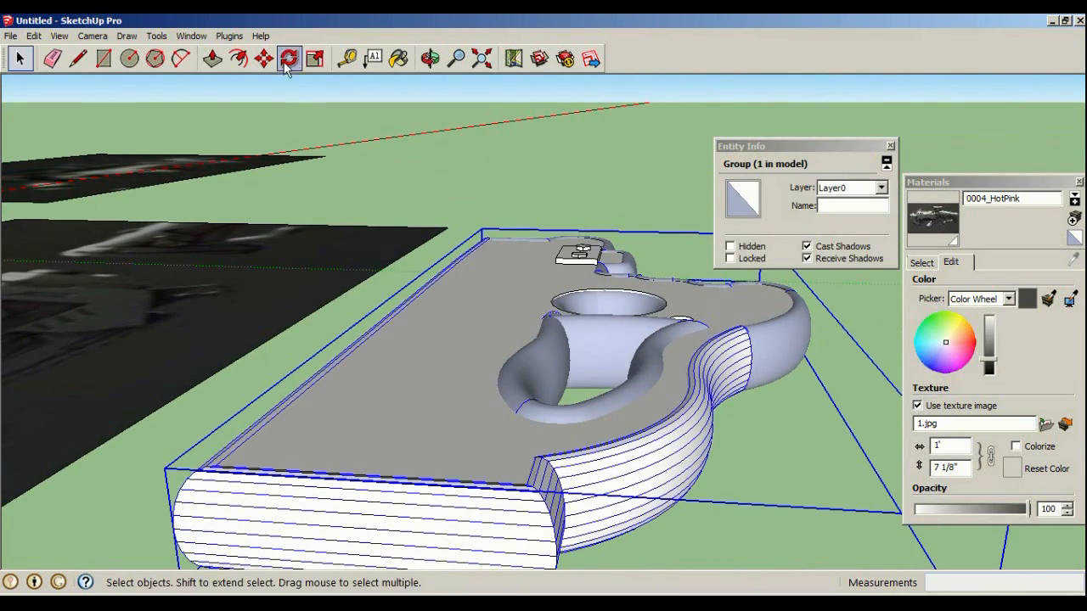
left_click(314, 58)
scroll(658, 313, "up", 3)
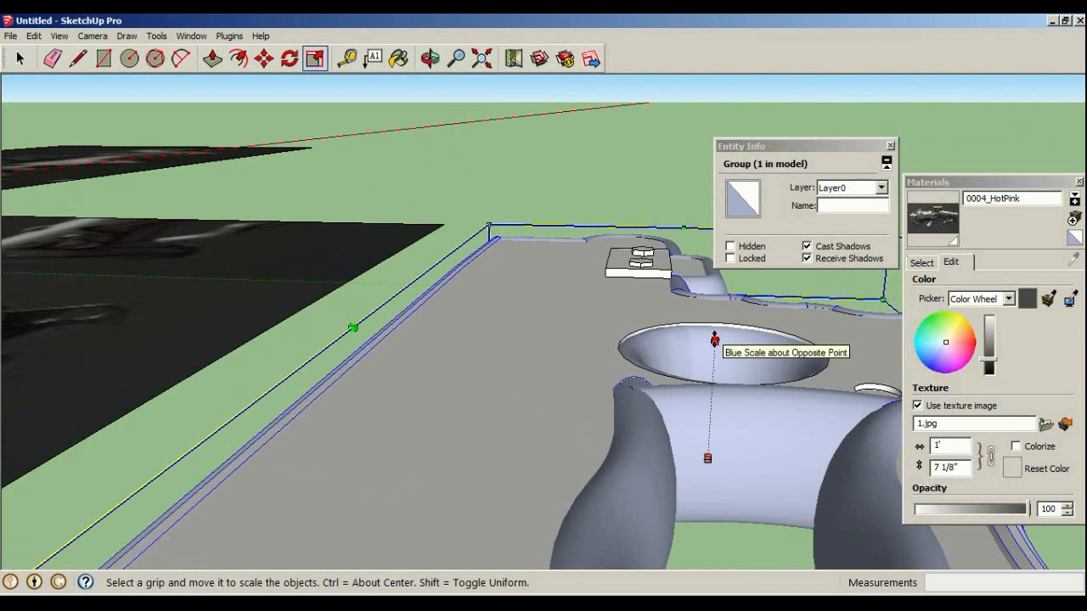
left_click_drag(714, 341, 714, 336)
middle_click_drag(646, 303, 492, 357)
scroll(502, 241, "down", 4)
Pull the gun-shaped body's front face outward by 5/16"
left_click(19, 62)
scroll(361, 258, "up", 3)
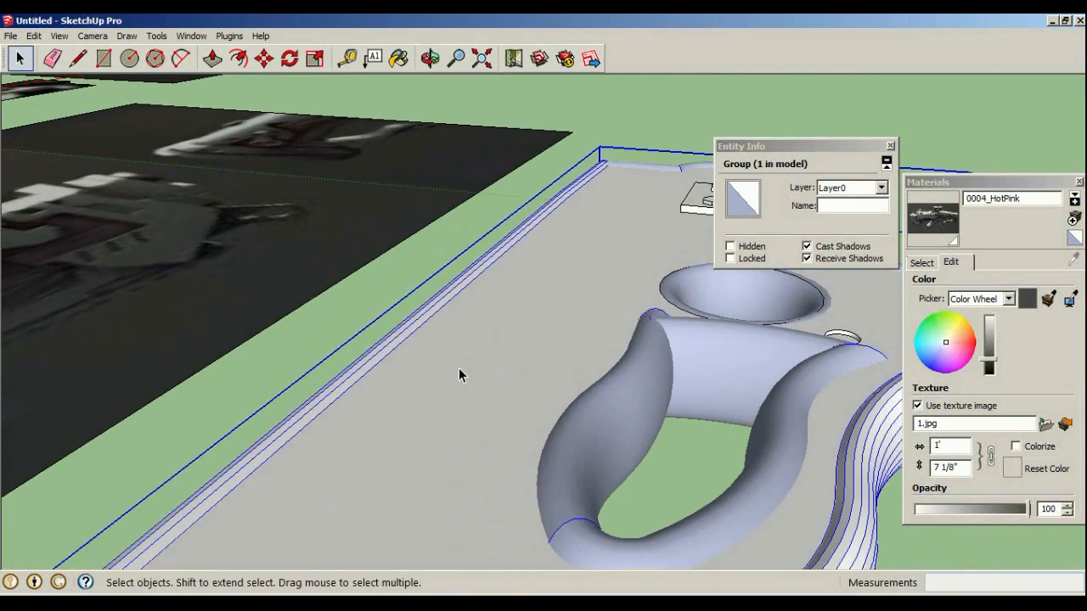
left_click(458, 369)
left_click(212, 58)
middle_click_drag(356, 221, 331, 89)
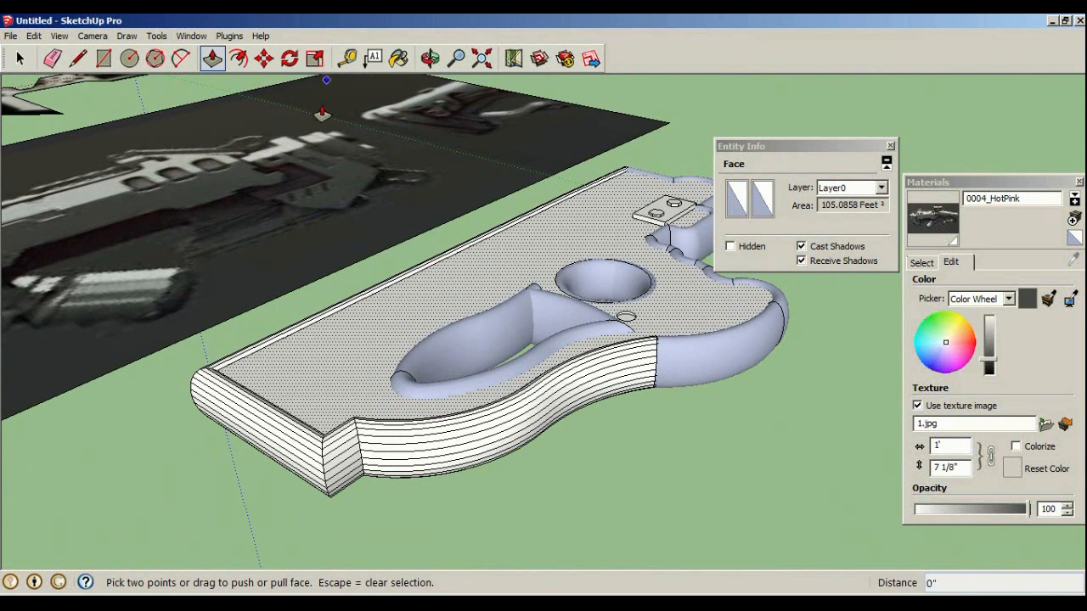
middle_click_drag(327, 71, 474, 215)
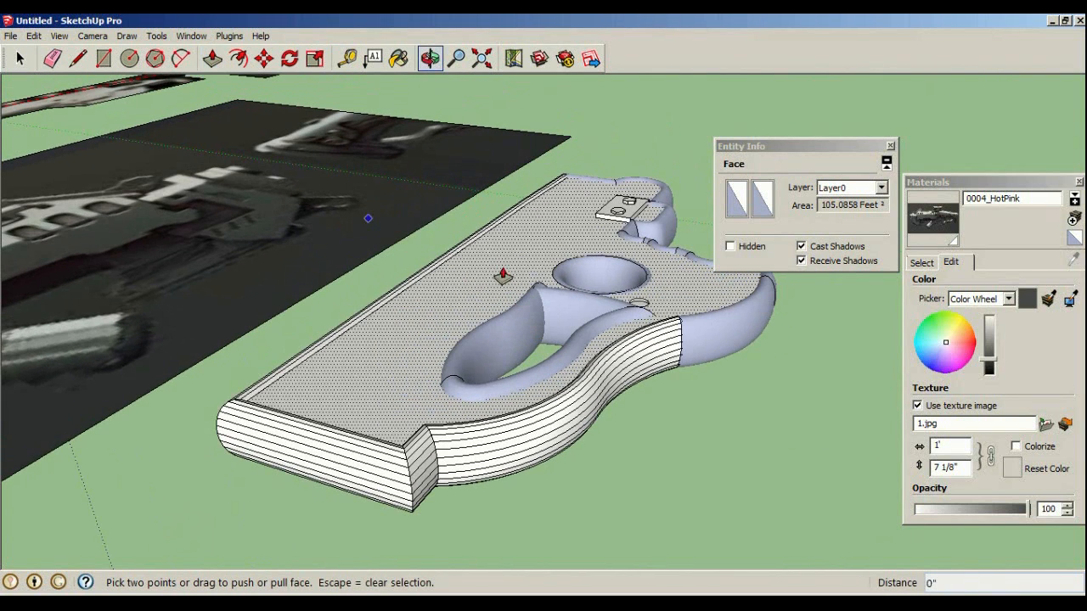
left_click(463, 312)
type("5/8")
key("Return")
scroll(483, 213, "up", 4)
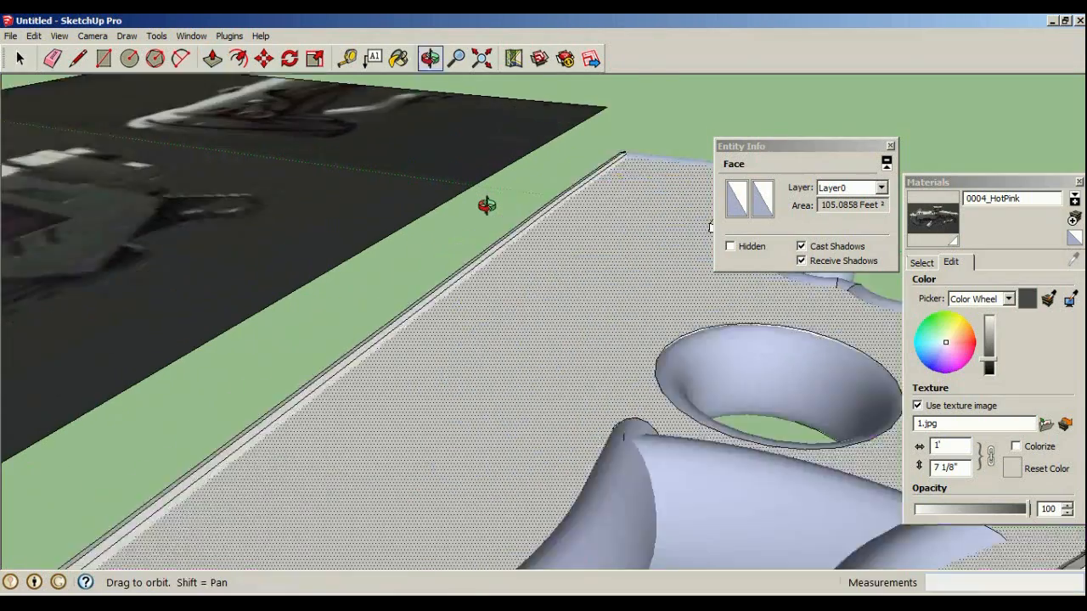
scroll(468, 217, "down", 3)
middle_click_drag(468, 217, 305, 241)
scroll(210, 143, "down", 1)
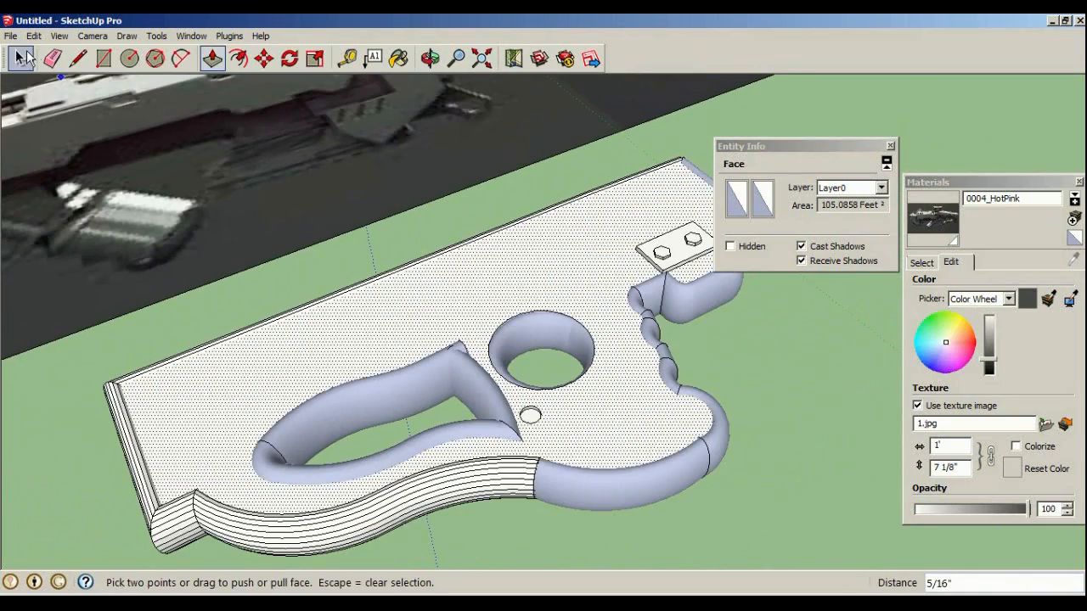
Select the whole gun-shaped body together with the pipe frame and combine them into one group
left_click(22, 57)
left_click(774, 390)
middle_click_drag(775, 390, 605, 489)
scroll(629, 499, "down", 1)
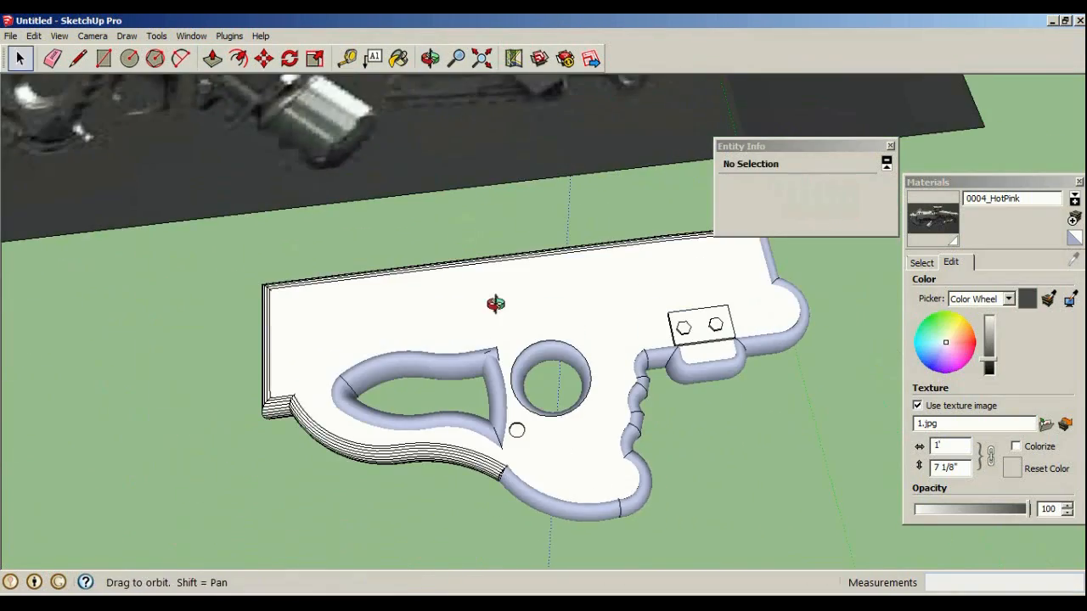
middle_click_drag(500, 284, 408, 331)
scroll(407, 331, "down", 1)
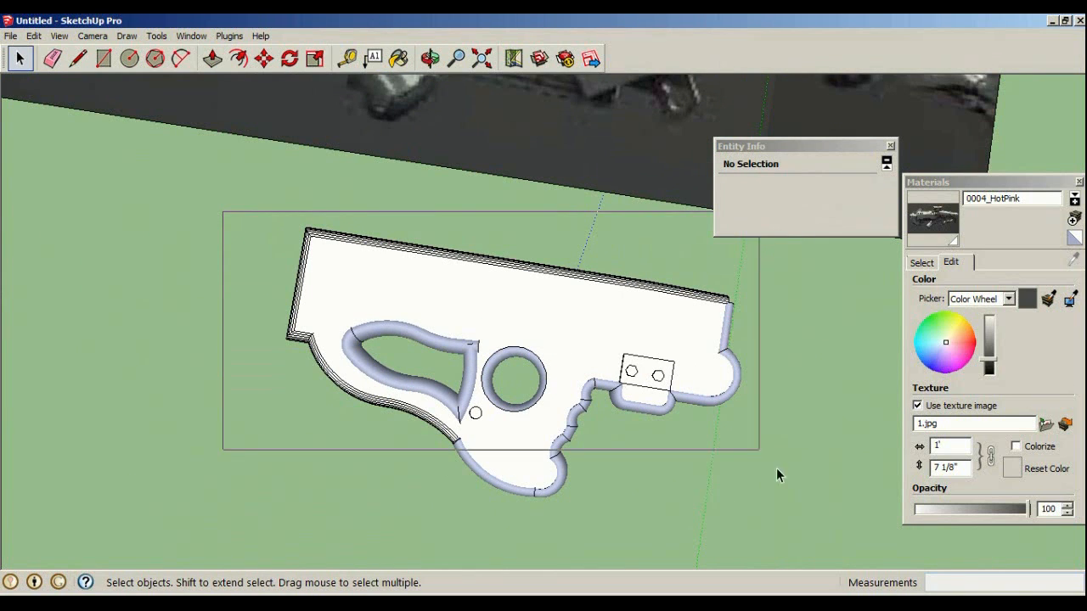
left_click_drag(700, 415, 768, 544)
left_click(33, 36)
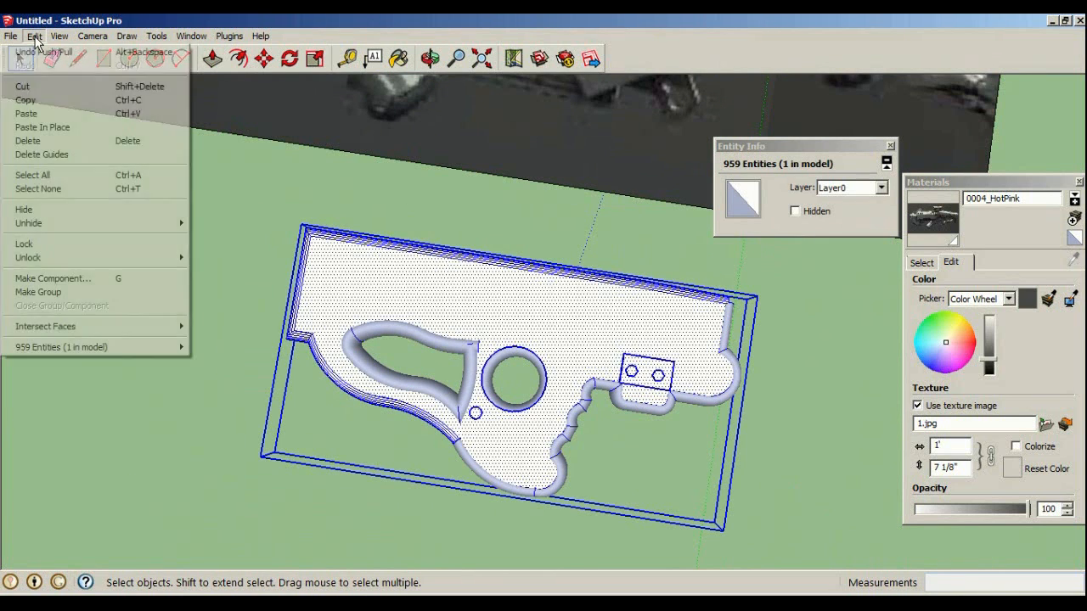
left_click(38, 291)
Examine the finished body from several angles alongside the grey gun reference and the other rifle reference images
middle_click_drag(252, 286, 508, 146)
scroll(336, 122, "up", 5)
middle_click_drag(337, 123, 244, 308)
middle_click_drag(262, 265, 220, 297)
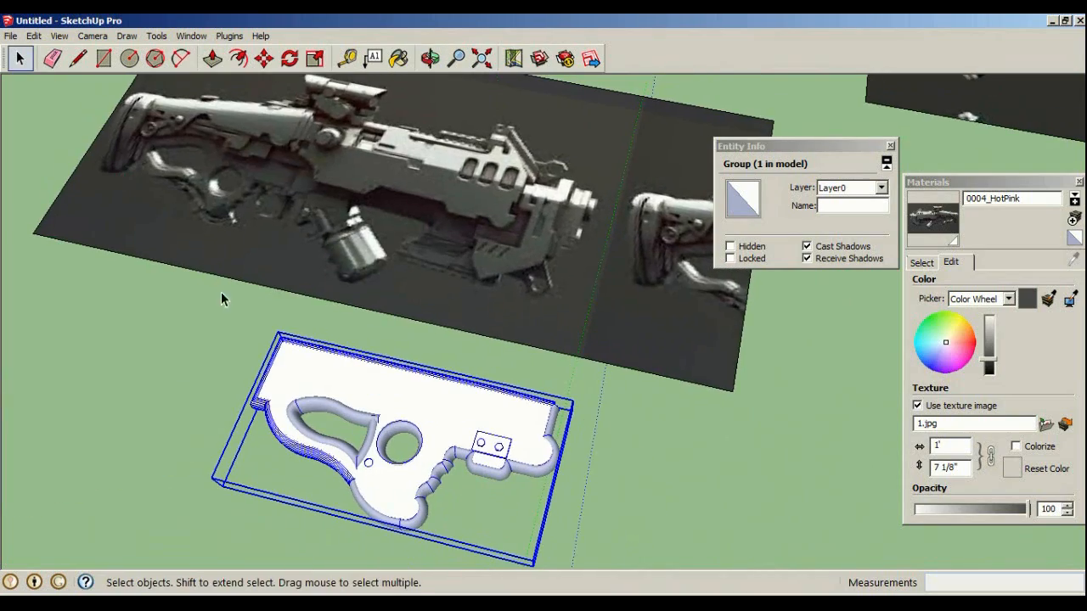
middle_click_drag(460, 404, 413, 399)
scroll(465, 277, "up", 2)
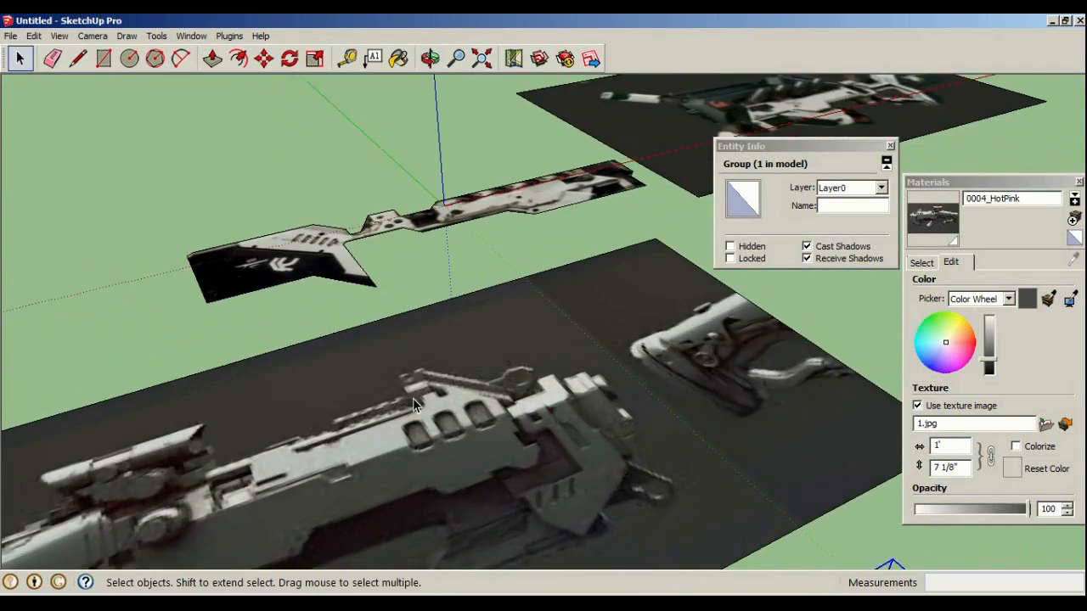
scroll(356, 412, "down", 2)
middle_click_drag(340, 418, 183, 227)
scroll(277, 285, "up", 3)
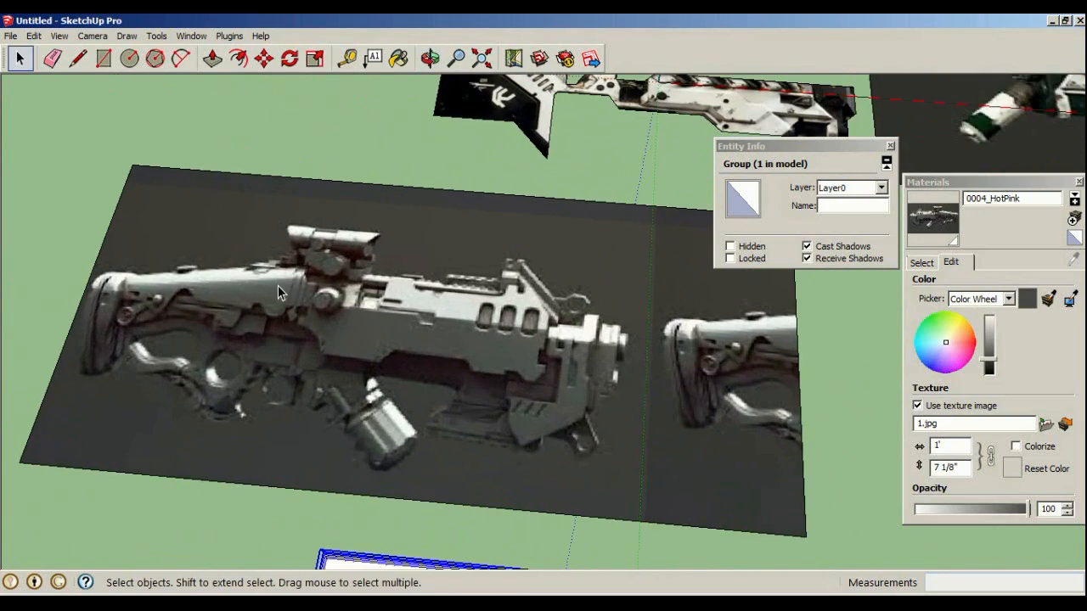
middle_click_drag(284, 303, 427, 314)
scroll(293, 307, "down", 2)
middle_click_drag(379, 376, 267, 61)
middle_click_drag(281, 127, 571, 59)
mouse_move(509, 170)
middle_mouse_down()
mouse_move(391, 222)
mouse_move(510, 187)
middle_mouse_up()
scroll(569, 173, "up", 3)
middle_click_drag(569, 168, 523, 238)
scroll(549, 250, "down", 3)
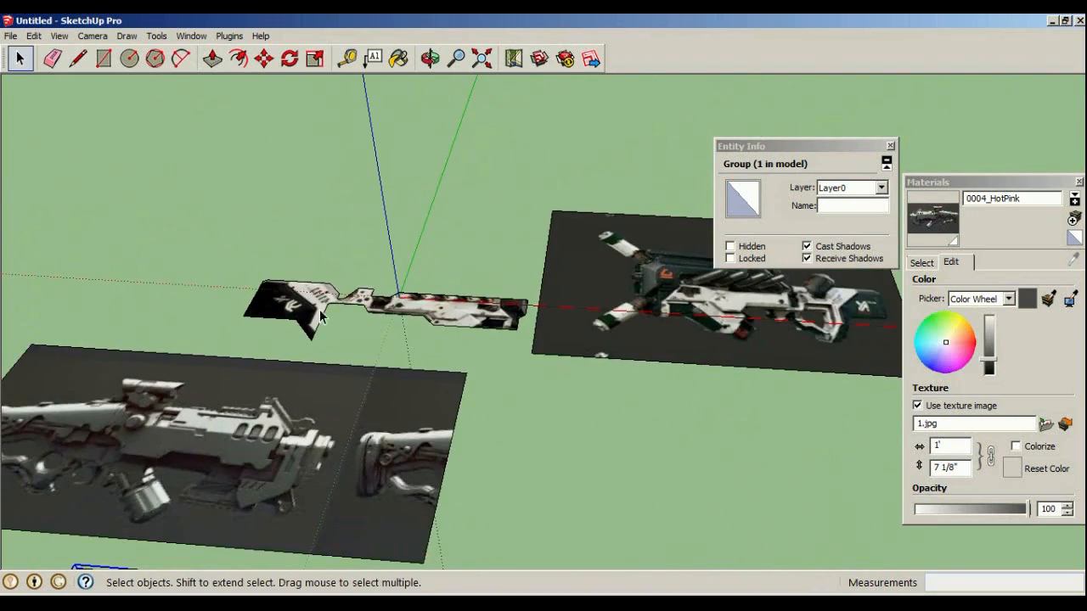
Round the lower rear corner of the white rifle's black stock with an arc fillet and delete the leftover corner face
scroll(367, 293, "down", 2)
scroll(182, 297, "up", 4)
scroll(354, 206, "up", 3)
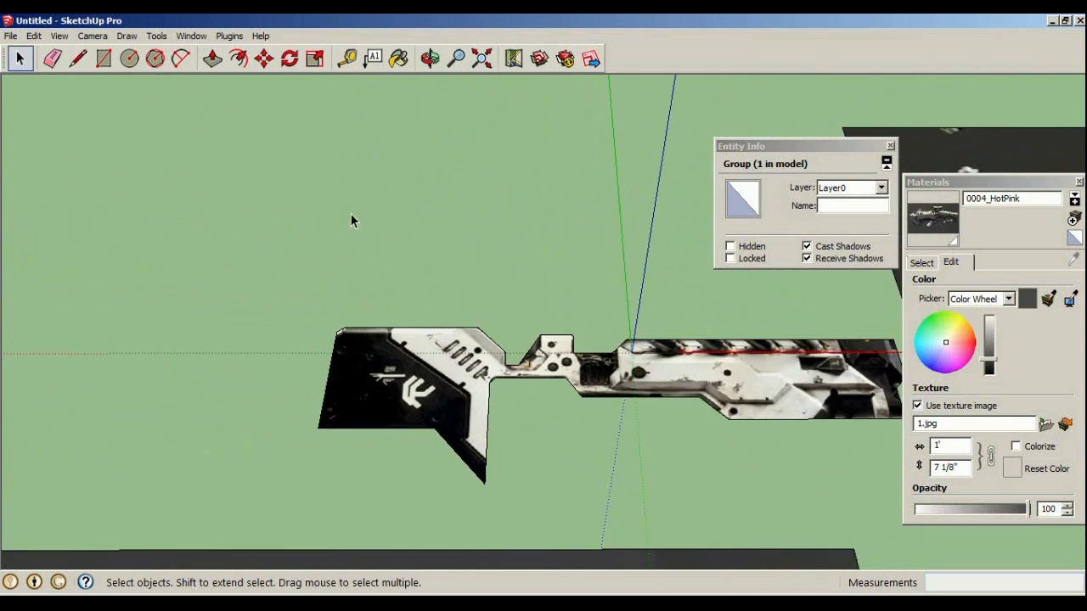
scroll(327, 359, "up", 2)
middle_click_drag(332, 399, 337, 549)
scroll(322, 462, "up", 3)
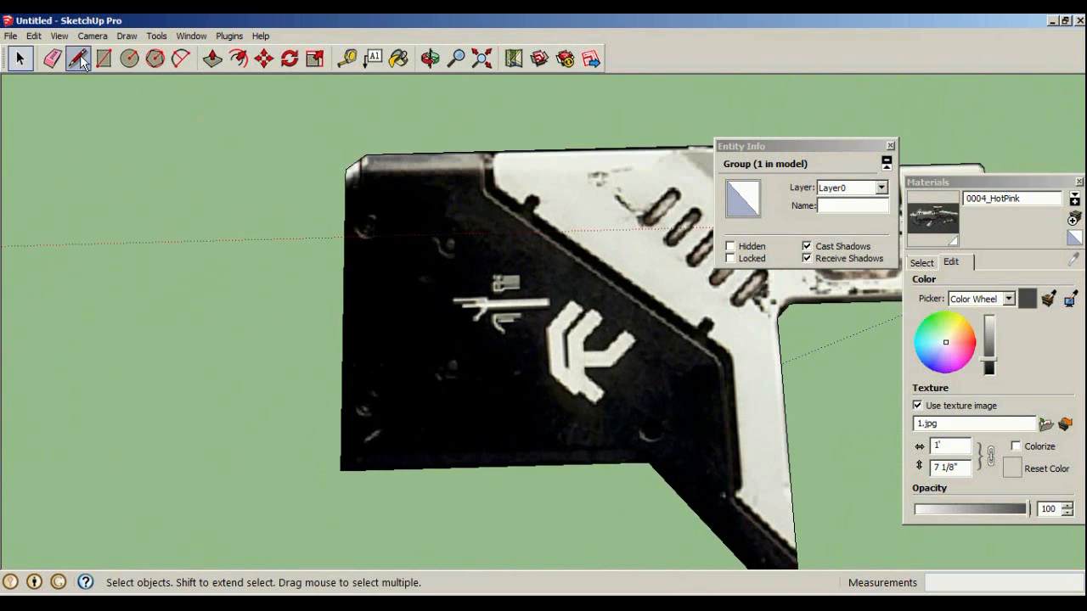
left_click(178, 61)
left_click(360, 467)
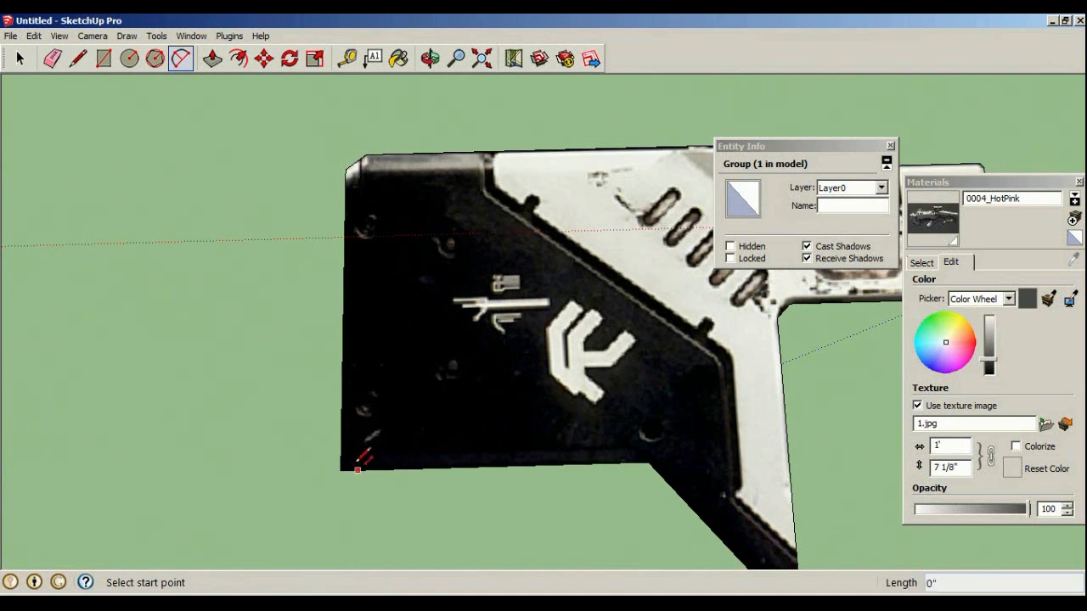
left_click(344, 448)
scroll(356, 455, "up", 4)
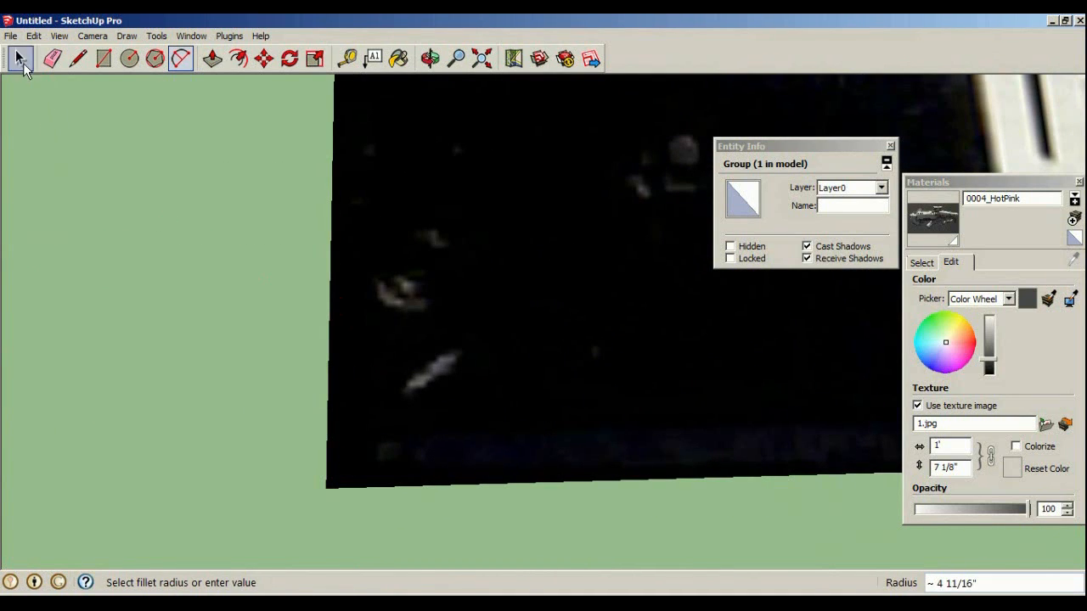
left_click(22, 63)
left_click(341, 483)
key("Delete")
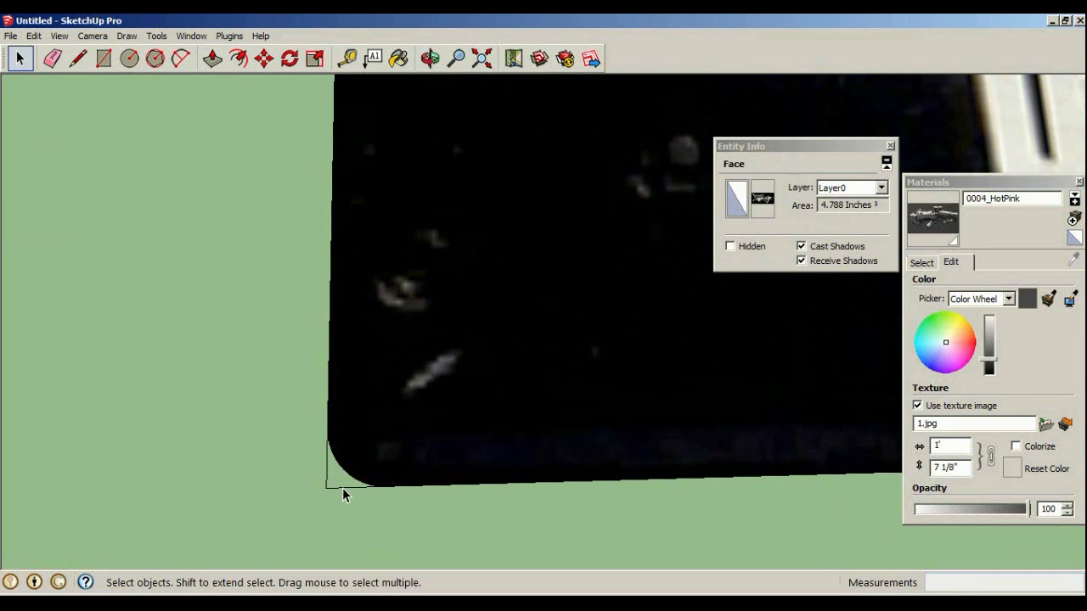
Draw concentric circles over the two adjacent round holes behind the dark vent, with the inner circles about 2 5/16" in radius
middle_click_drag(326, 486, 283, 387)
scroll(283, 388, "down", 4)
scroll(158, 337, "up", 3)
middle_click_drag(203, 317, 292, 264)
scroll(503, 230, "down", 3)
scroll(502, 235, "down", 3)
middle_click_drag(503, 235, 555, 381)
scroll(396, 235, "down", 2)
scroll(569, 270, "down", 3)
scroll(737, 404, "down", 1)
scroll(557, 279, "up", 3)
scroll(528, 290, "up", 2)
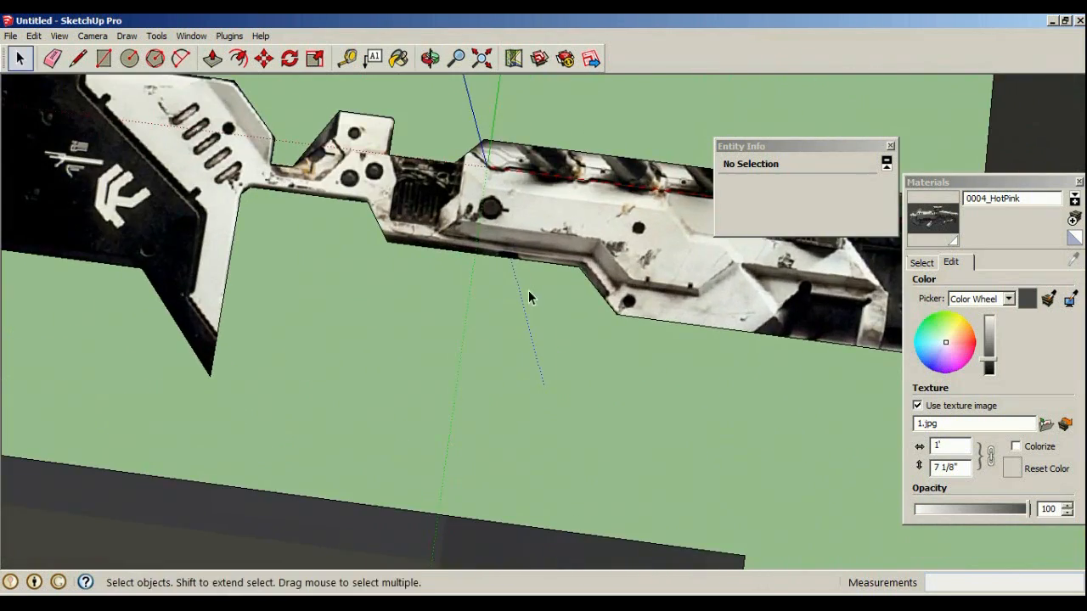
left_click(129, 58)
scroll(390, 232, "up", 5)
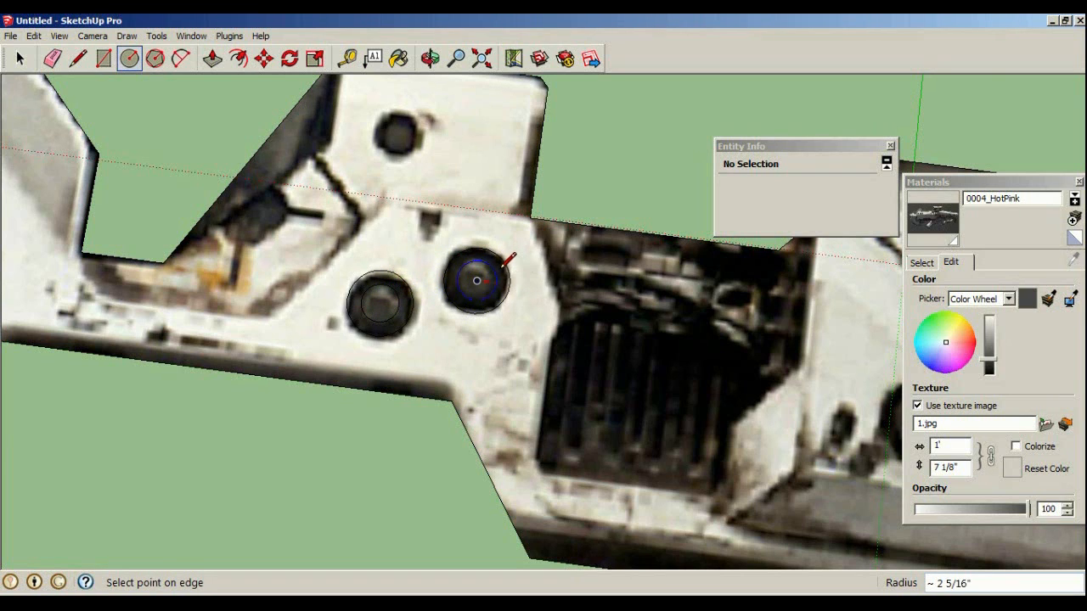
Draw a circle over the larger round hole just ahead of the dark vent on the rifle image
scroll(402, 170, "down", 2)
middle_click_drag(357, 204, 436, 201)
scroll(478, 217, "down", 3)
scroll(437, 201, "down", 2)
scroll(539, 229, "up", 3)
scroll(497, 246, "down", 2)
scroll(511, 258, "up", 2)
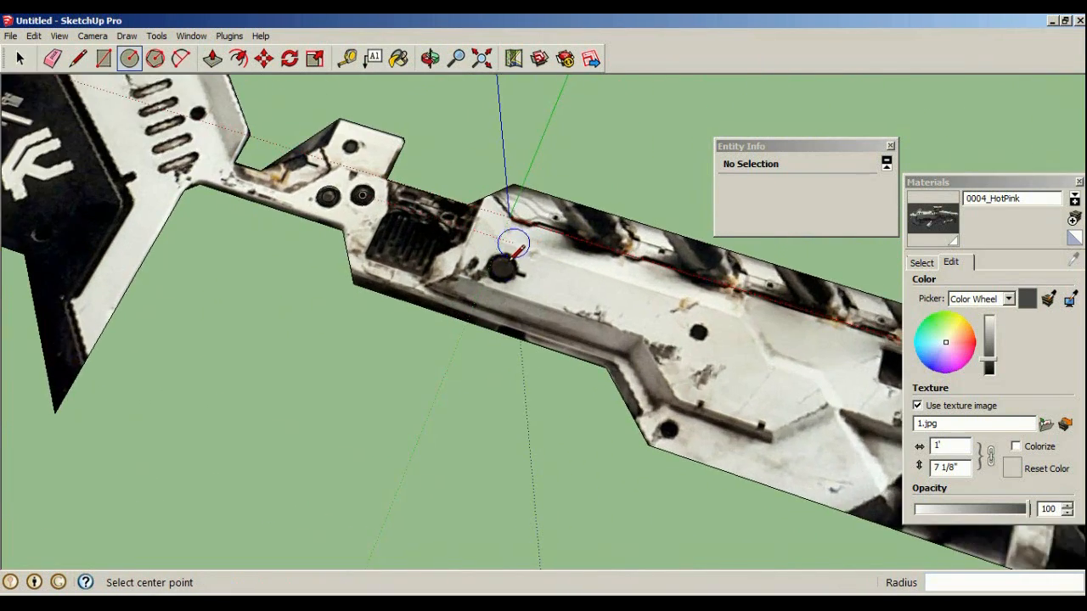
middle_click_drag(514, 247, 510, 306)
scroll(509, 319, "up", 3)
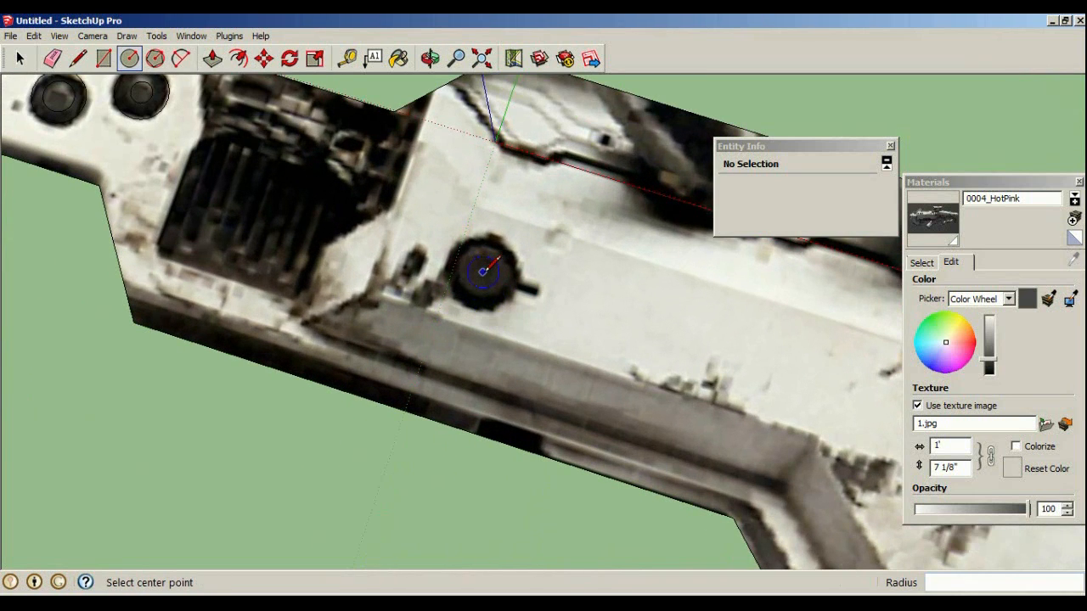
left_click(515, 266)
Draw circles over the small mid-body hole, about 1 3/16" in radius, and over the small hole near the lower edge
middle_click_drag(514, 266, 801, 432)
scroll(773, 416, "up", 2)
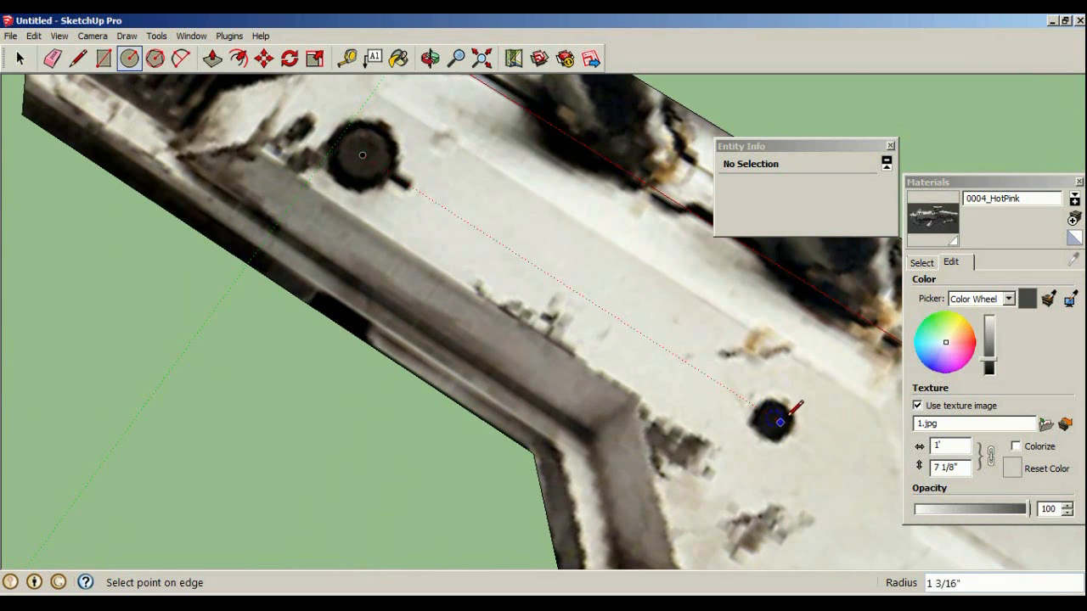
scroll(650, 359, "down", 3)
middle_click_drag(650, 359, 723, 376)
scroll(700, 448, "up", 3)
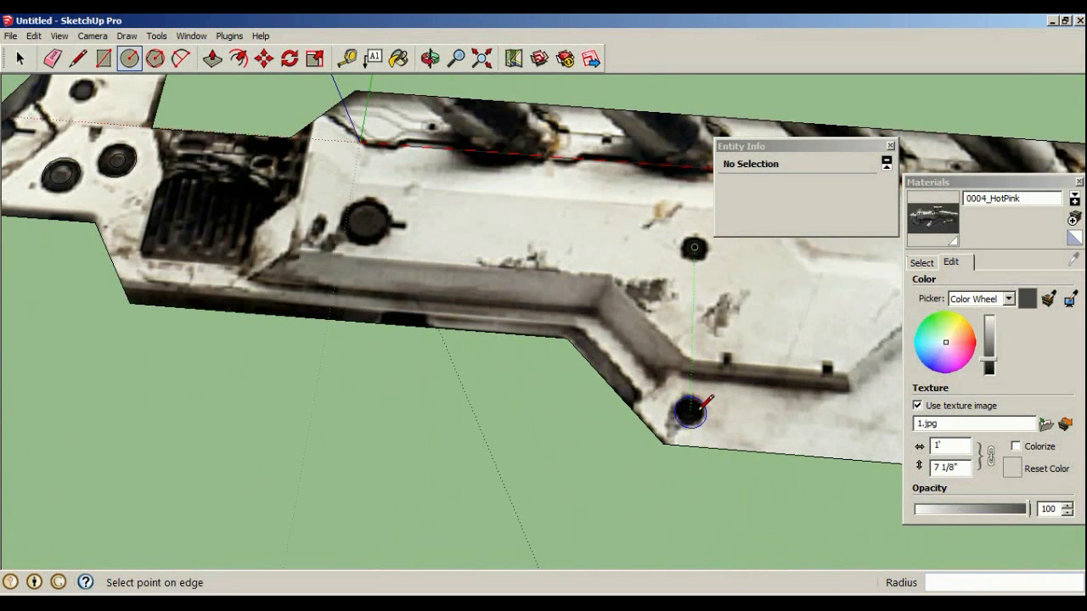
middle_click_drag(689, 411, 682, 381)
scroll(651, 347, "down", 2)
middle_click_drag(651, 347, 787, 244)
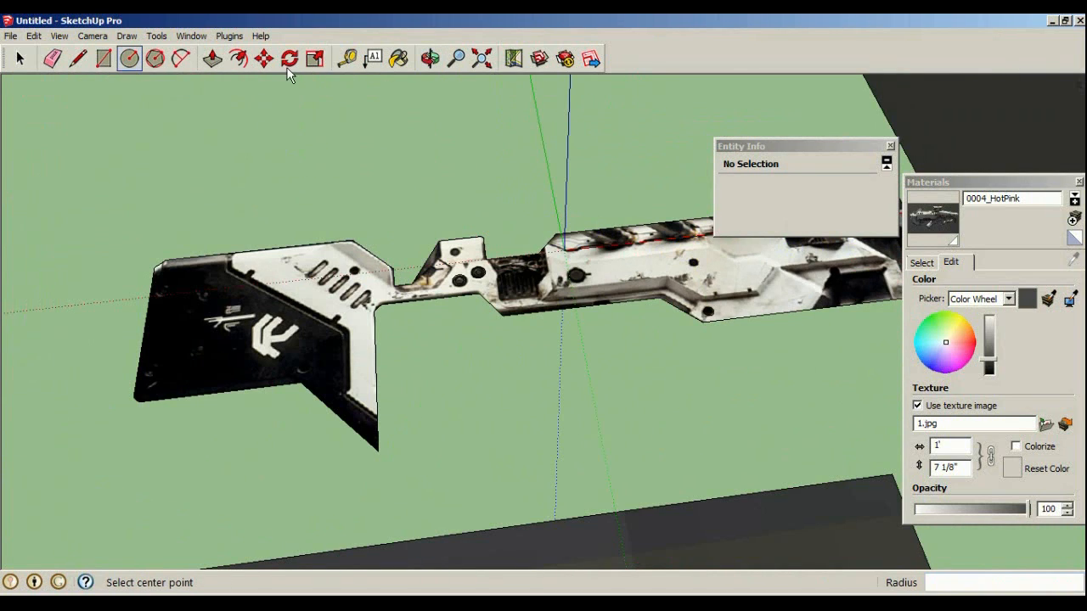
Extrude the whole rifle profile into a solid about 3' 4 9/16" thick
left_click(225, 61)
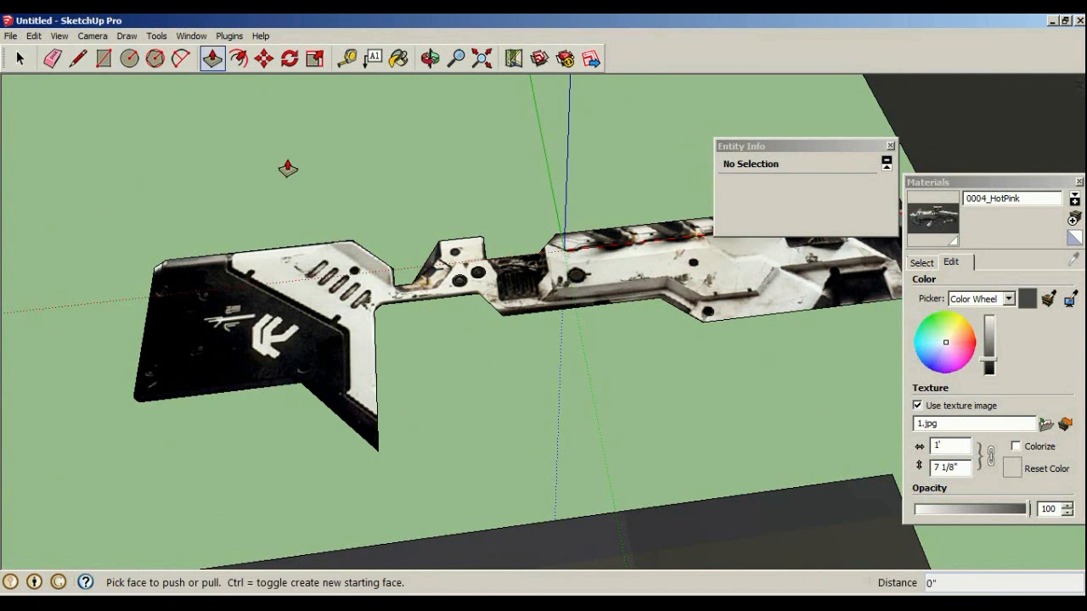
scroll(289, 170, "down", 1)
left_click(289, 282)
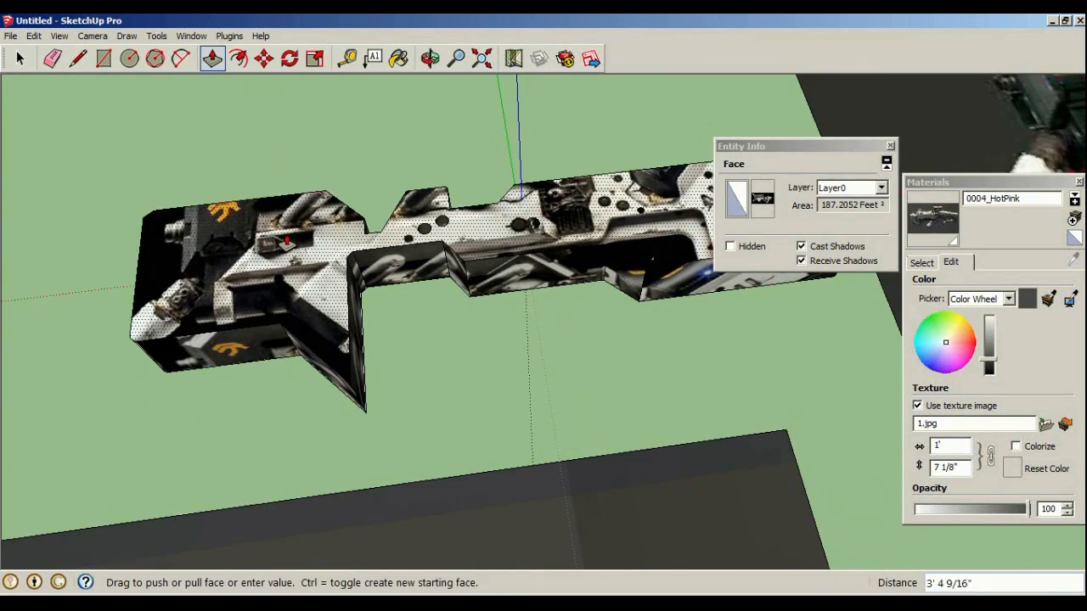
left_click(289, 241)
Push the traced round holes 3 3/4" into the rifle body
middle_click_drag(384, 244, 950, 254)
left_click(684, 299)
left_click(680, 305)
Paint the rifle body's front and side faces with the 0030_OldLace color
left_click(922, 263)
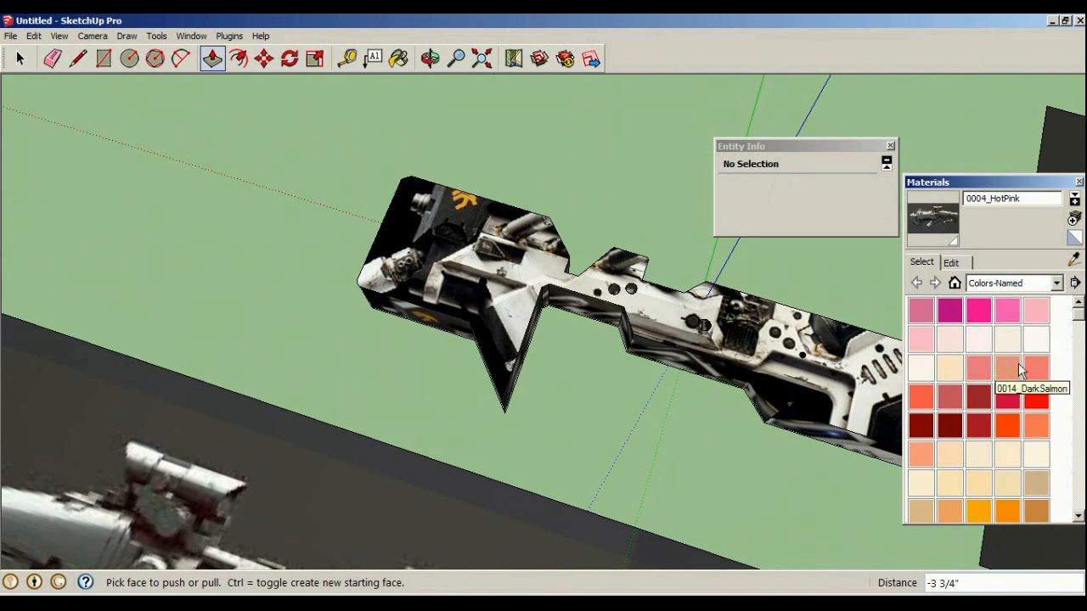
left_click(1047, 459)
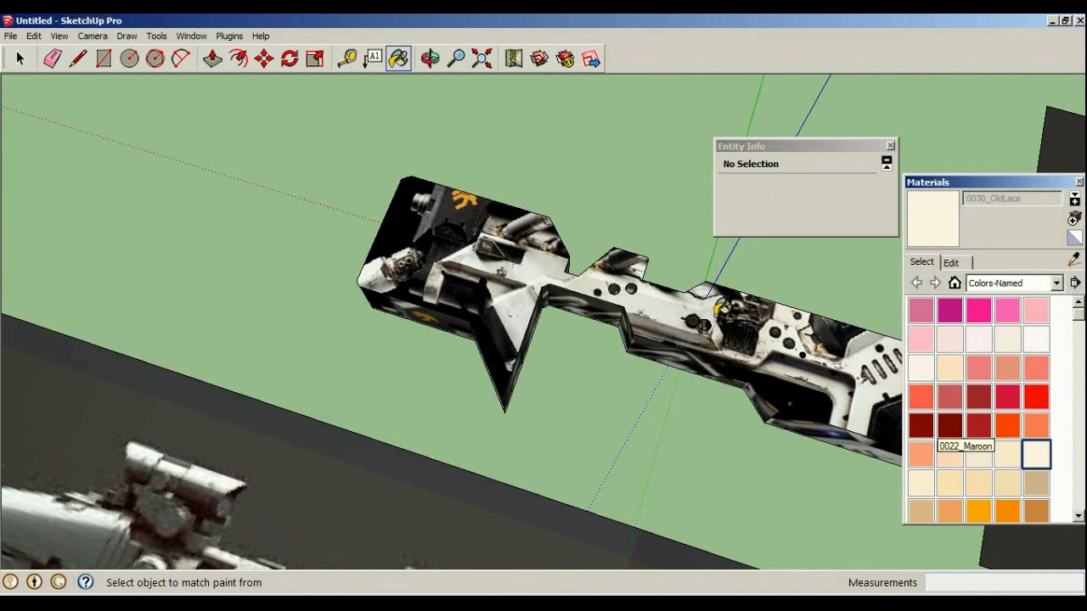
left_click(671, 298)
left_click(665, 341)
middle_click_drag(544, 301, 520, 340)
left_click(501, 334)
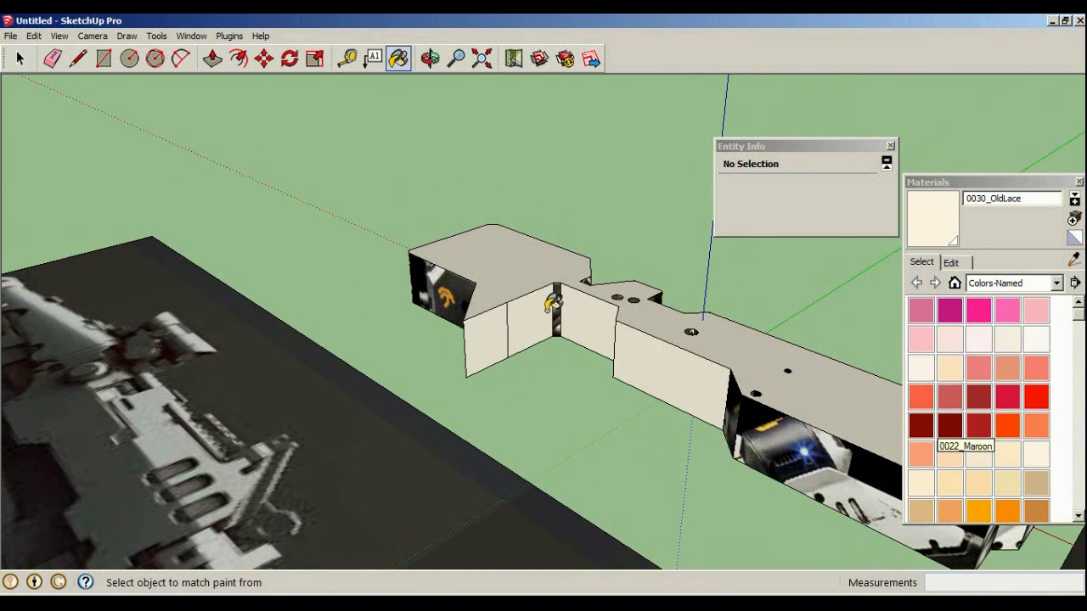
middle_click_drag(561, 296, 509, 254)
Select the entire rifle body, paint all of its faces with 0010_Snow, and clear the selection
left_click(20, 60)
middle_click_drag(407, 204, 430, 266)
left_click_drag(670, 391, 676, 392)
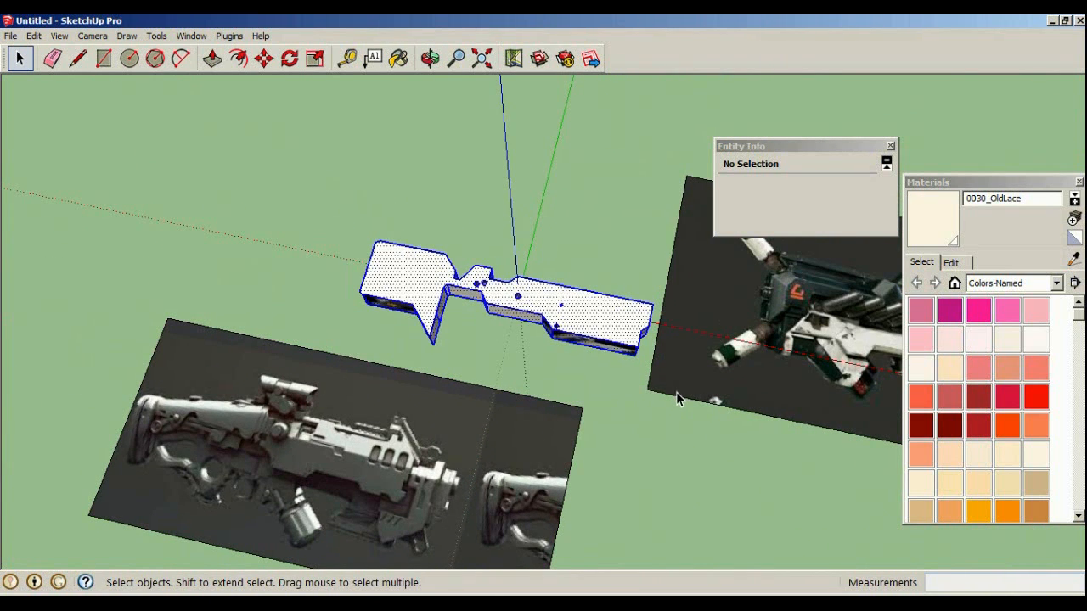
scroll(562, 325, "up", 2)
left_click(1030, 348)
left_click(608, 348)
mouse_move(385, 262)
middle_mouse_down()
mouse_move(408, 206)
mouse_move(393, 250)
mouse_move(410, 289)
mouse_move(442, 213)
mouse_move(330, 24)
mouse_move(498, 393)
mouse_move(484, 291)
mouse_move(376, 323)
middle_mouse_up()
scroll(408, 206, "up", 2)
scroll(410, 289, "up", 2)
scroll(194, 239, "up", 2)
middle_click_drag(194, 239, 547, 327)
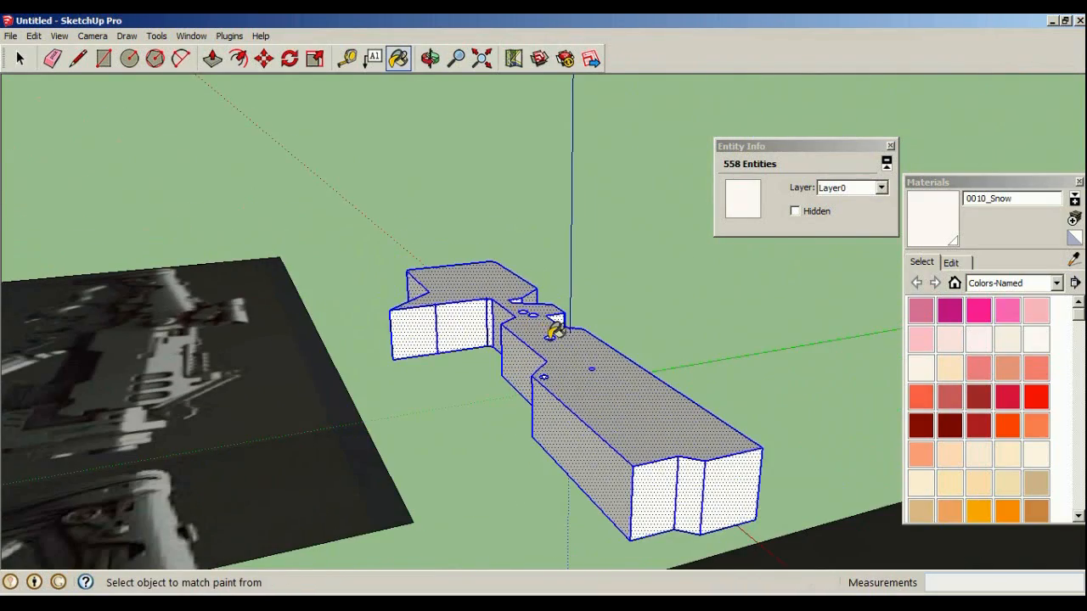
left_click(33, 66)
left_click(632, 273)
middle_click_drag(632, 273, 475, 235)
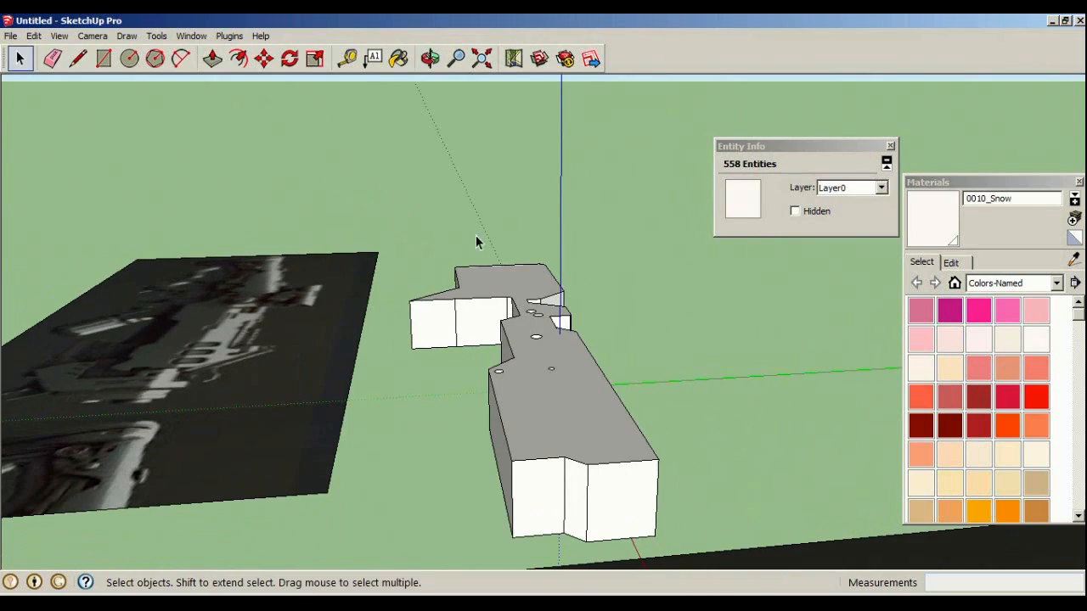
Push a round hole on the front of the white body inward by 3 1/16"
left_click(212, 58)
left_click(558, 388)
middle_click_drag(558, 388, 485, 315)
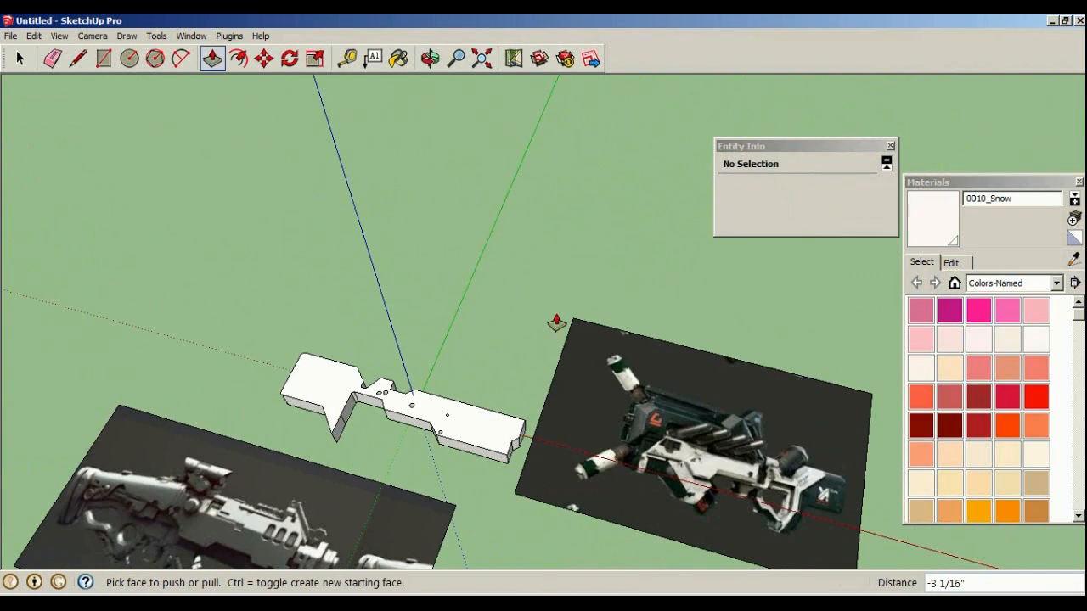
left_click(978, 311)
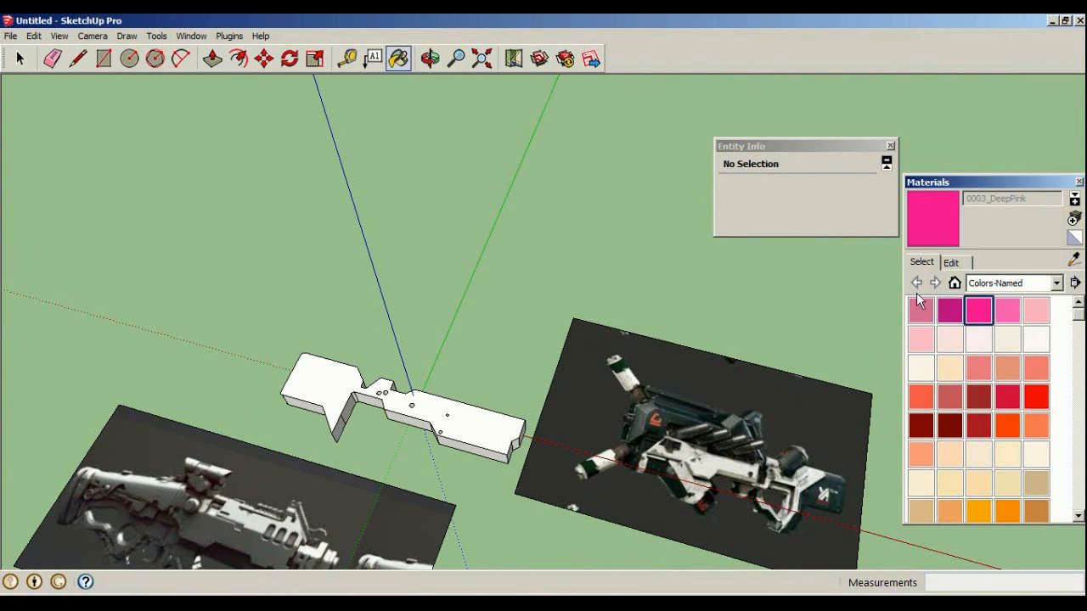
left_click(104, 57)
left_click(307, 118)
left_click(696, 336)
key("F2")
key("ctrl+z")
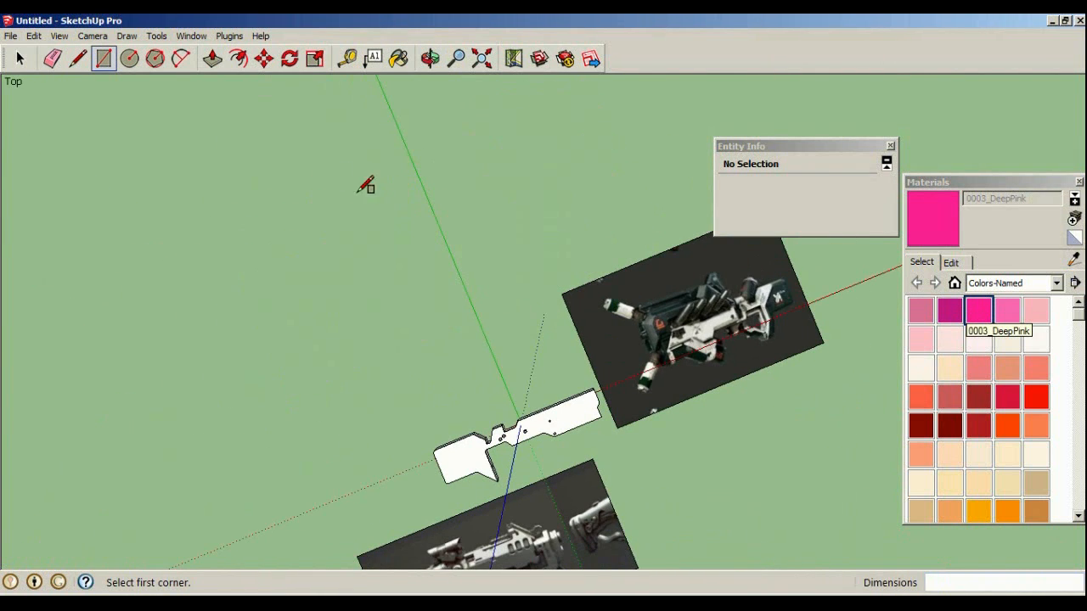
Draw a rectangle about 83' 1 5/16" by 56' 2 5/16" beyond the white body and fill it with 0003_DeepPink
left_click(149, 150)
left_click(625, 245)
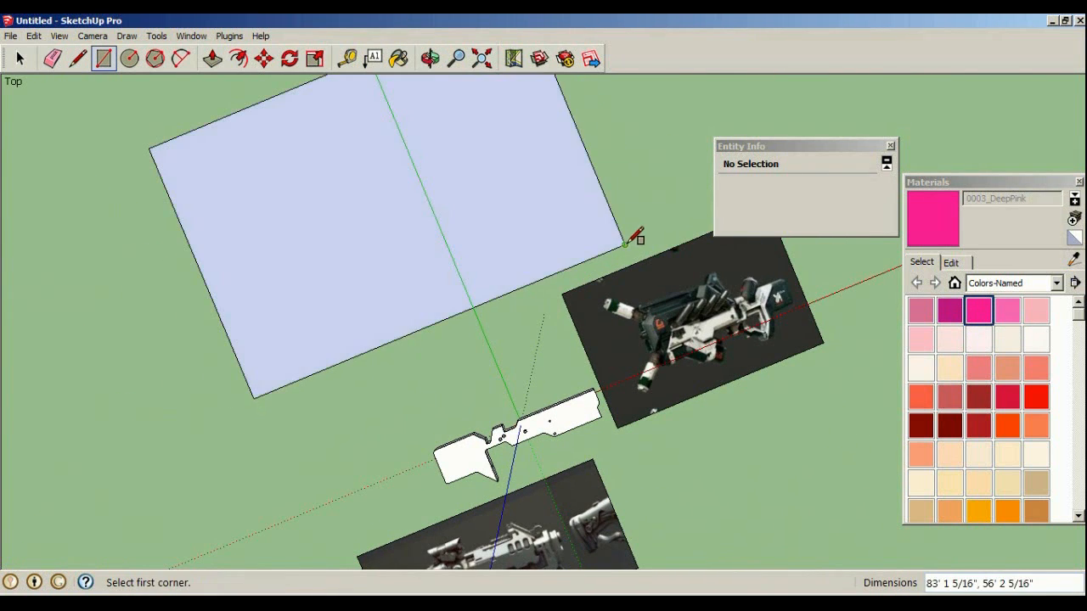
left_click(951, 263)
left_click(922, 263)
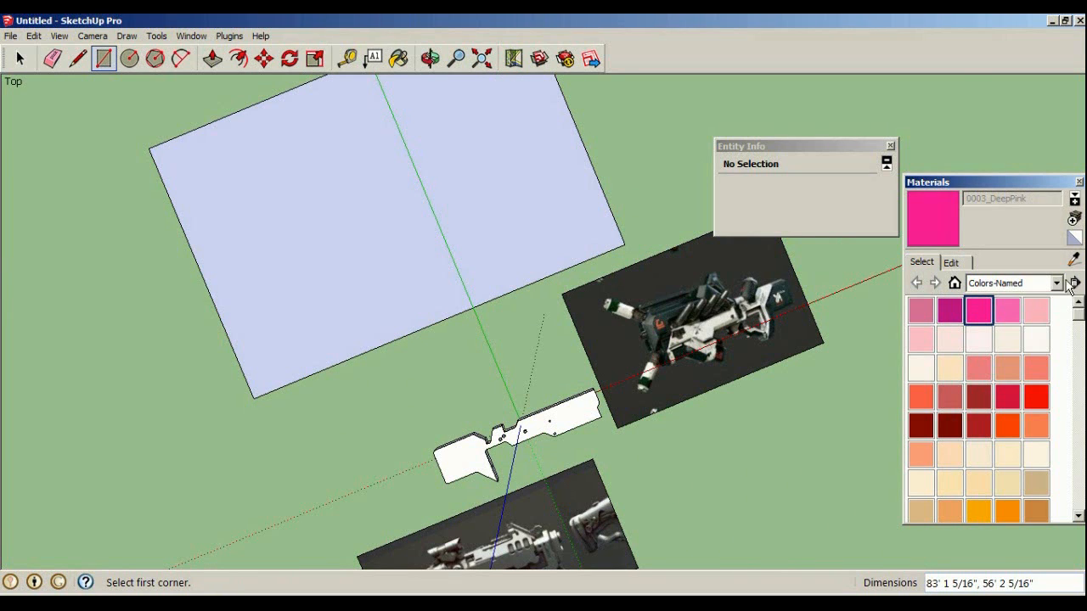
left_click(399, 57)
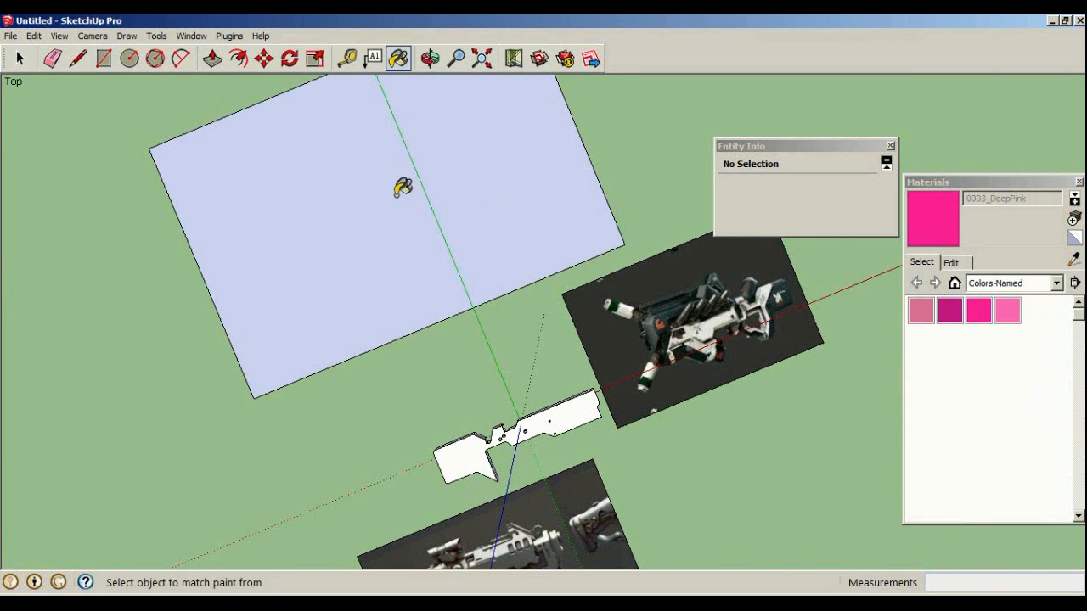
left_click(400, 187)
middle_click_drag(400, 187, 265, 64)
Replace the pink material's color with a texture image, using the picture file 3
left_click(962, 264)
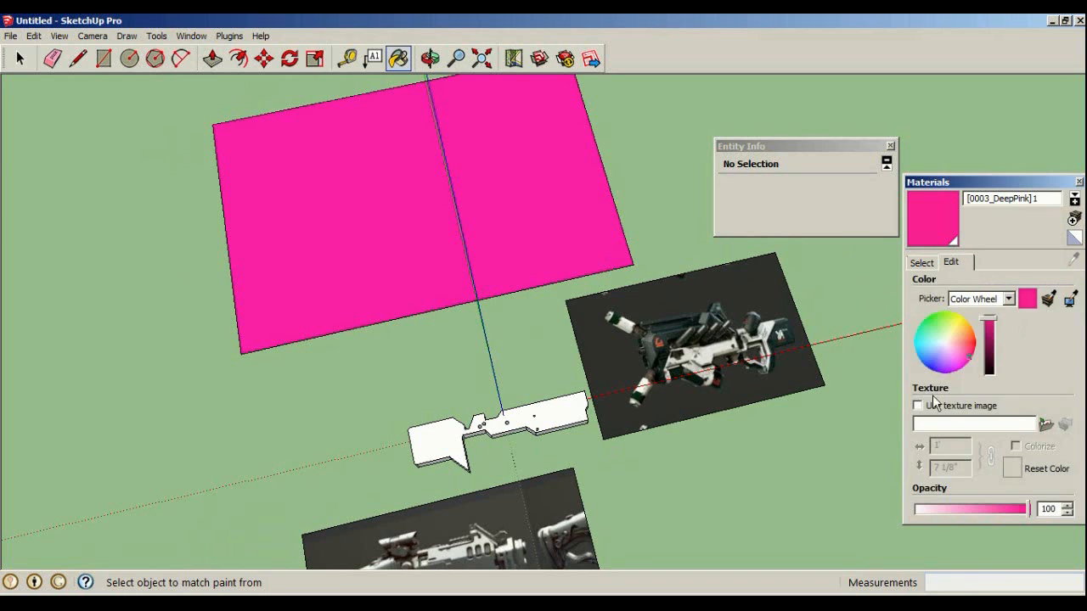
left_click(919, 406)
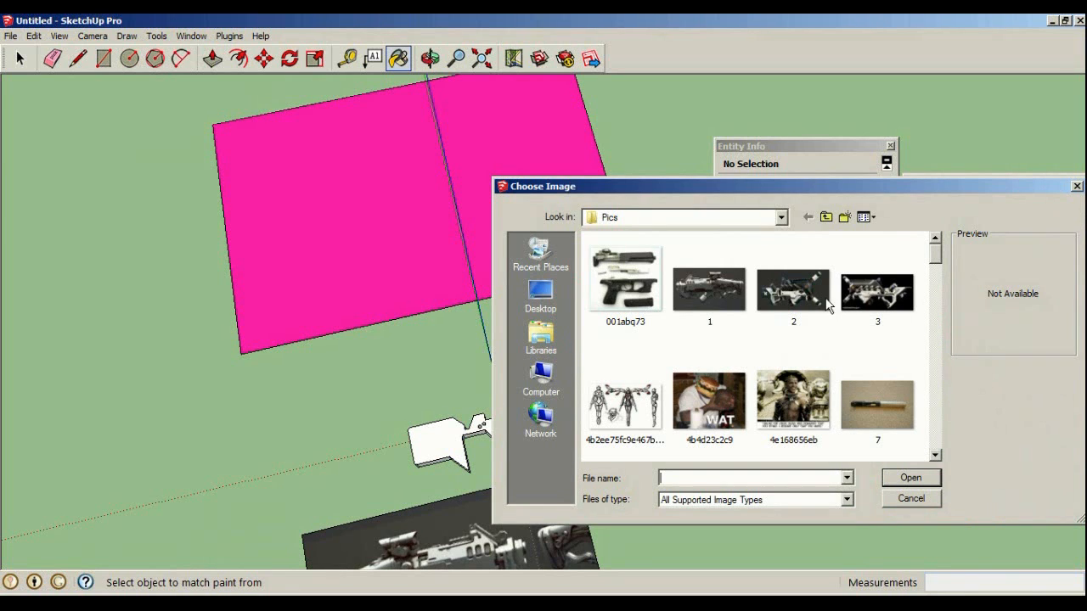
left_click(884, 301)
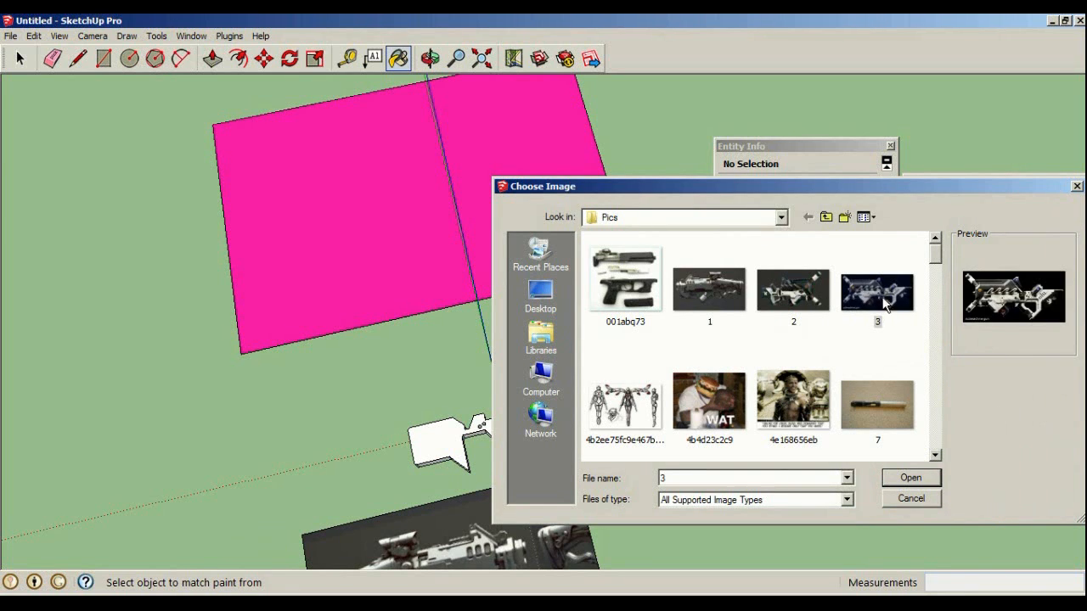
left_click(907, 480)
Position the texture on the large rectangle and stretch it so the submachine gun picture repeats at a large scale
middle_click_drag(388, 175, 63, 62)
key("space")
right_click(333, 202)
mouse_move(407, 372)
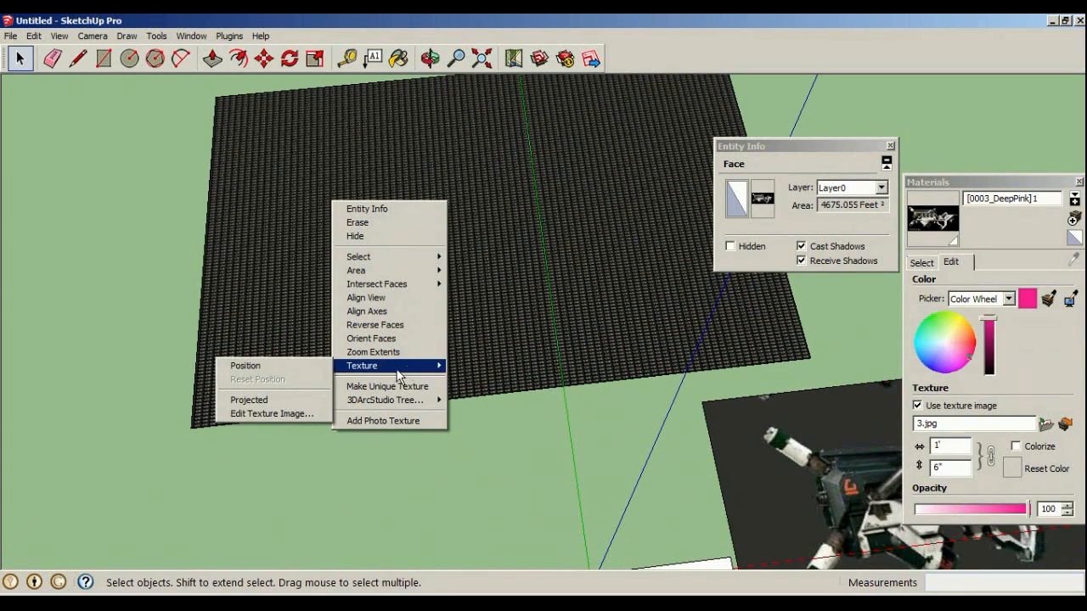
left_click(280, 368)
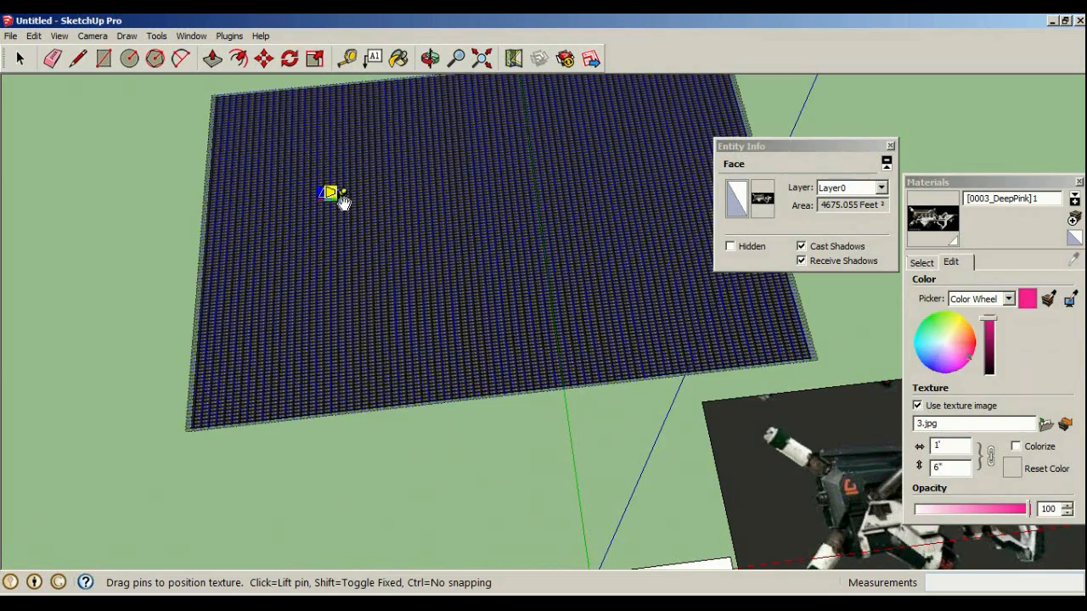
scroll(340, 182, "up", 3)
left_click_drag(344, 225, 768, 170)
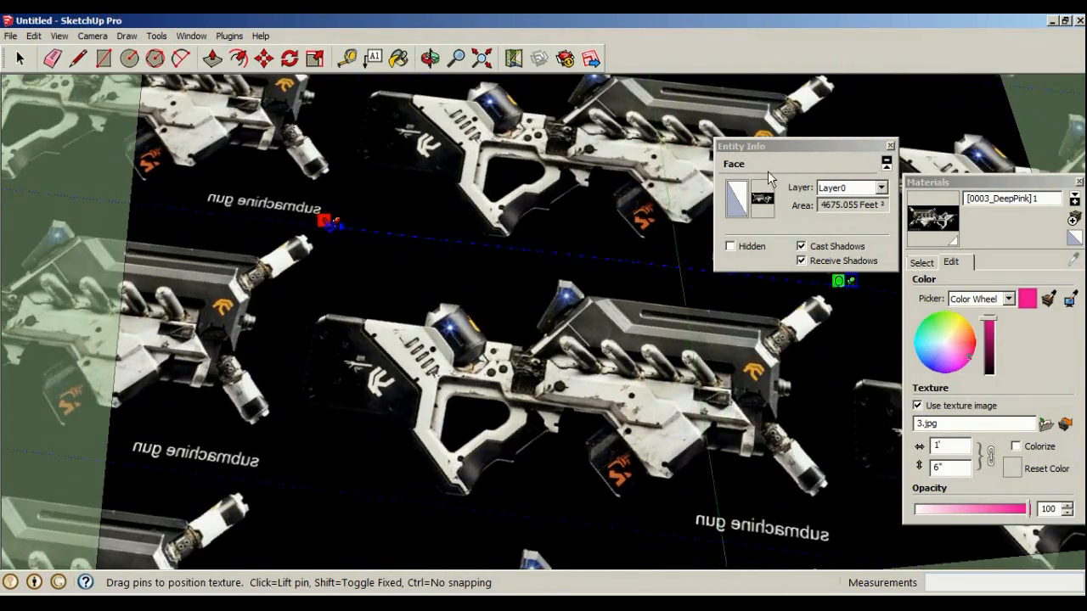
left_click_drag(773, 263, 701, 207)
scroll(441, 271, "up", 4)
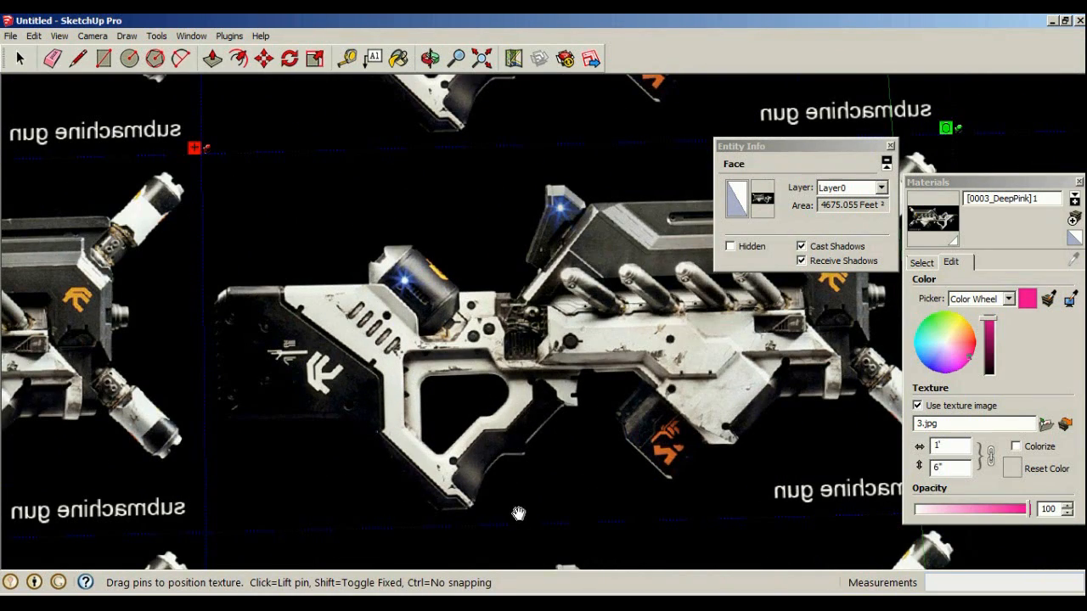
Compare the scale of the gun texture with the white rifle body and finish positioning the texture
middle_click_drag(346, 351, 272, 357)
scroll(361, 361, "down", 5)
scroll(261, 458, "up", 4)
middle_click_drag(458, 310, 611, 331)
scroll(405, 404, "up", 2)
middle_click_drag(405, 404, 272, 509)
middle_click_drag(362, 430, 316, 510)
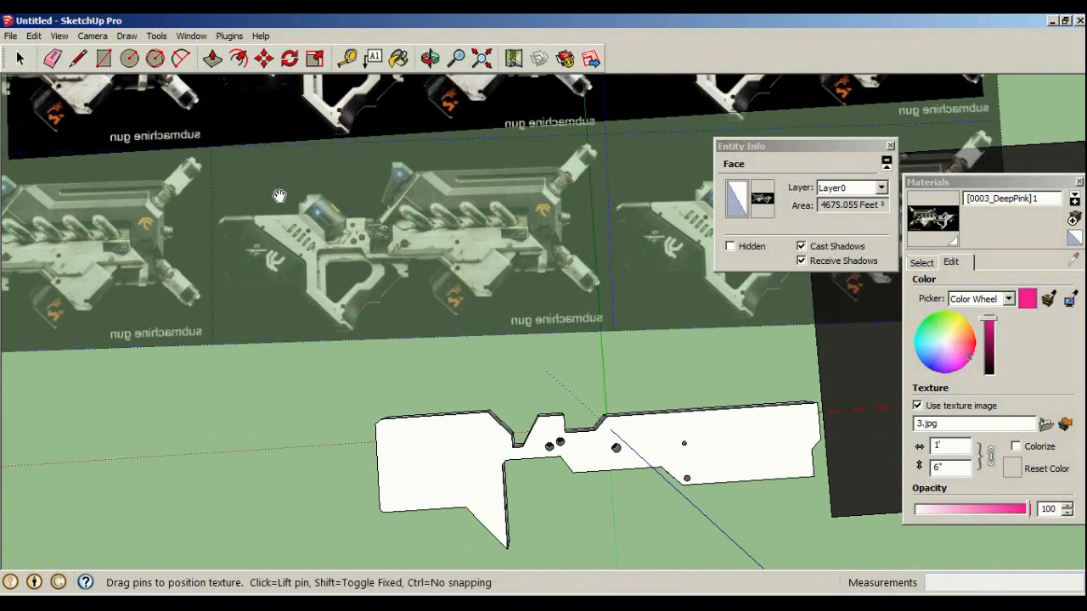
left_click(19, 58)
scroll(340, 167, "up", 1)
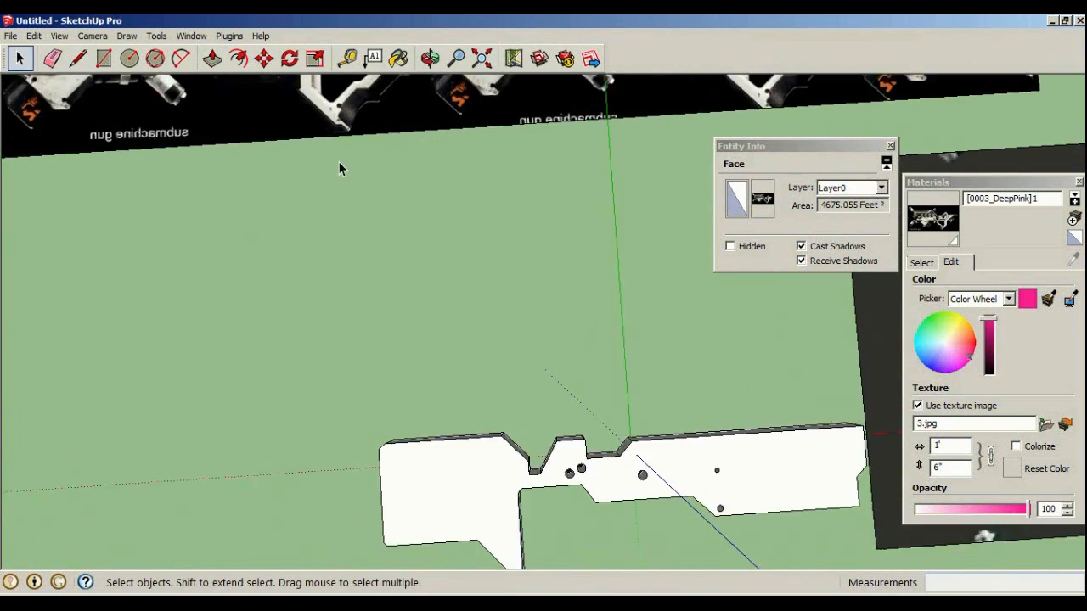
Draw a bent line across the face of the white body's wide rear block, starting near the corner of its long edge
left_click(340, 168)
middle_click_drag(340, 168, 417, 211)
scroll(312, 239, "up", 3)
middle_click_drag(312, 239, 477, 338)
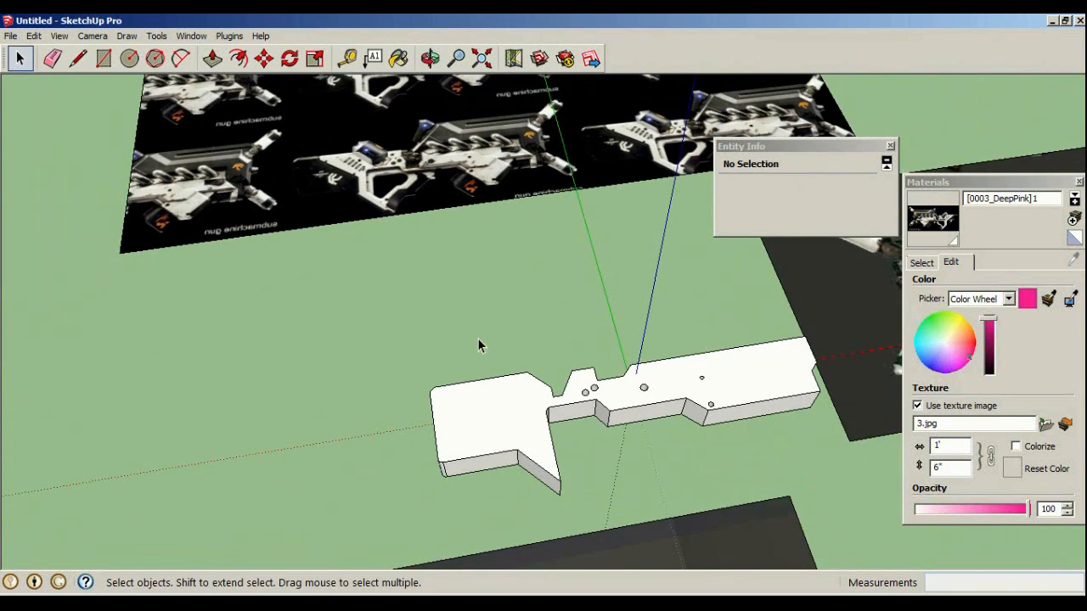
scroll(524, 406, "up", 2)
left_click(78, 57)
scroll(509, 429, "up", 2)
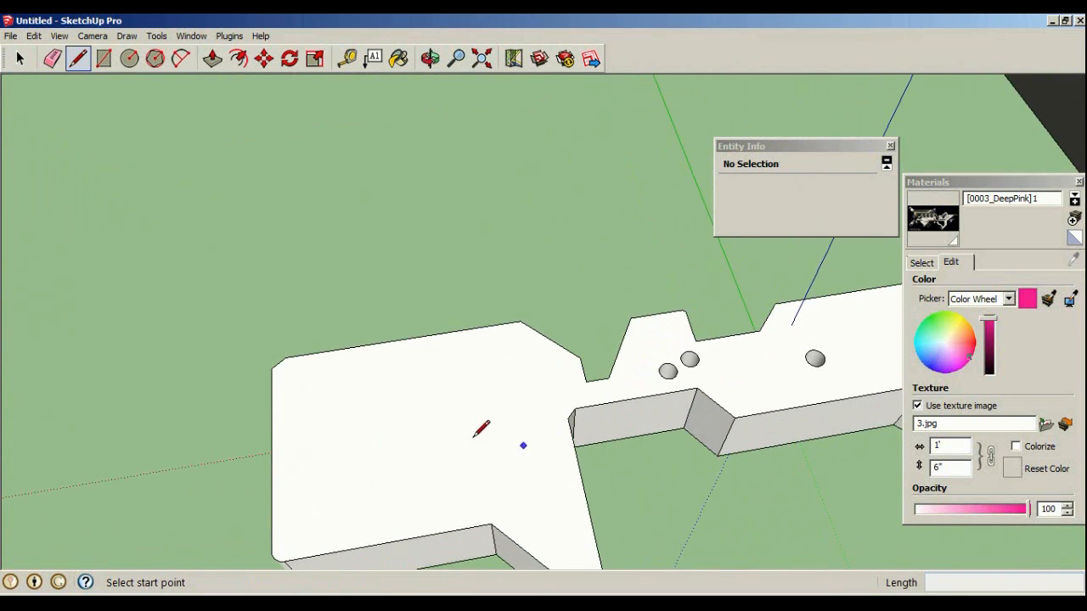
left_click(323, 351)
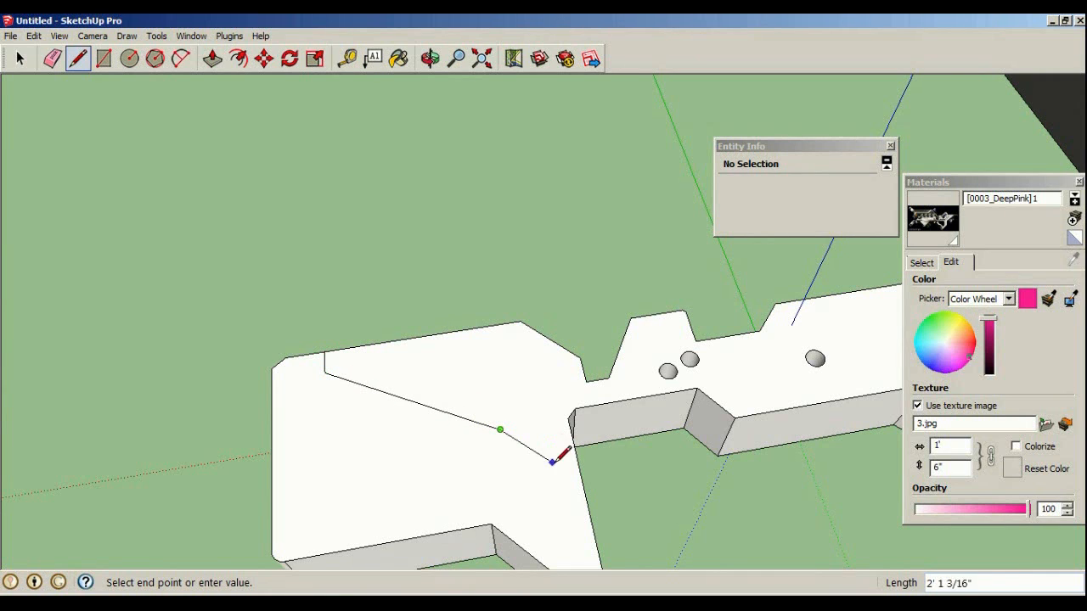
Draw a second line just inside the bent one and carry it to the opposite edge, forming a narrow strip
scroll(344, 287, "up", 2)
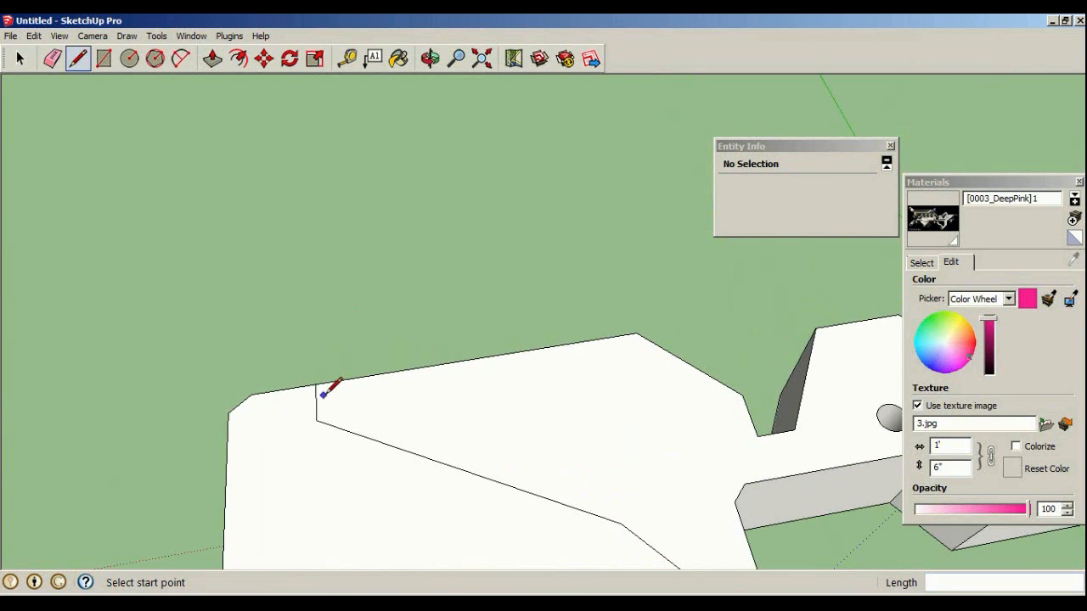
left_click(326, 383)
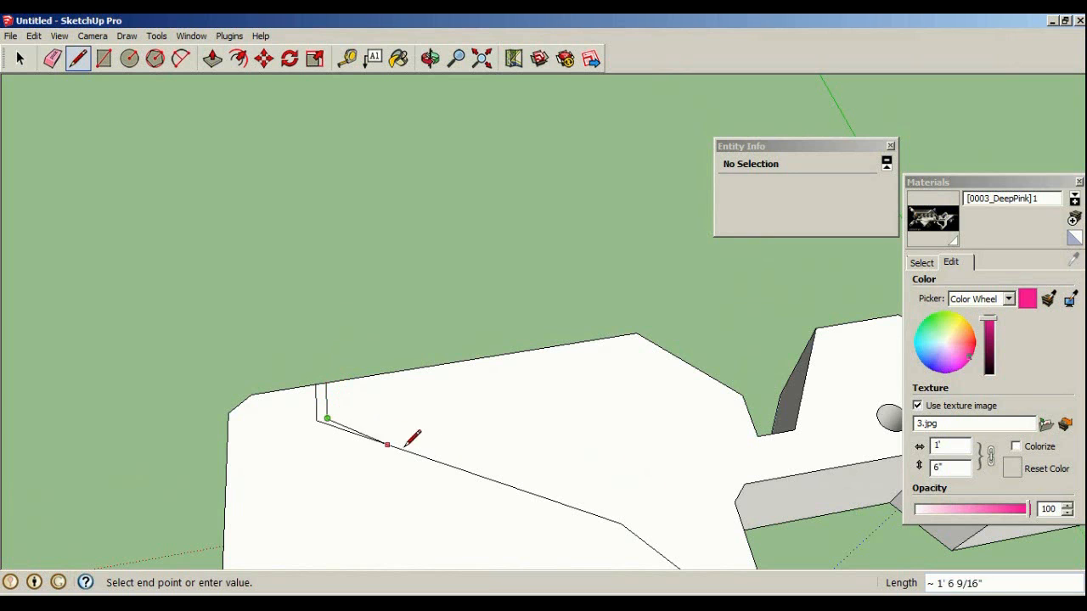
middle_click_drag(638, 506, 464, 364)
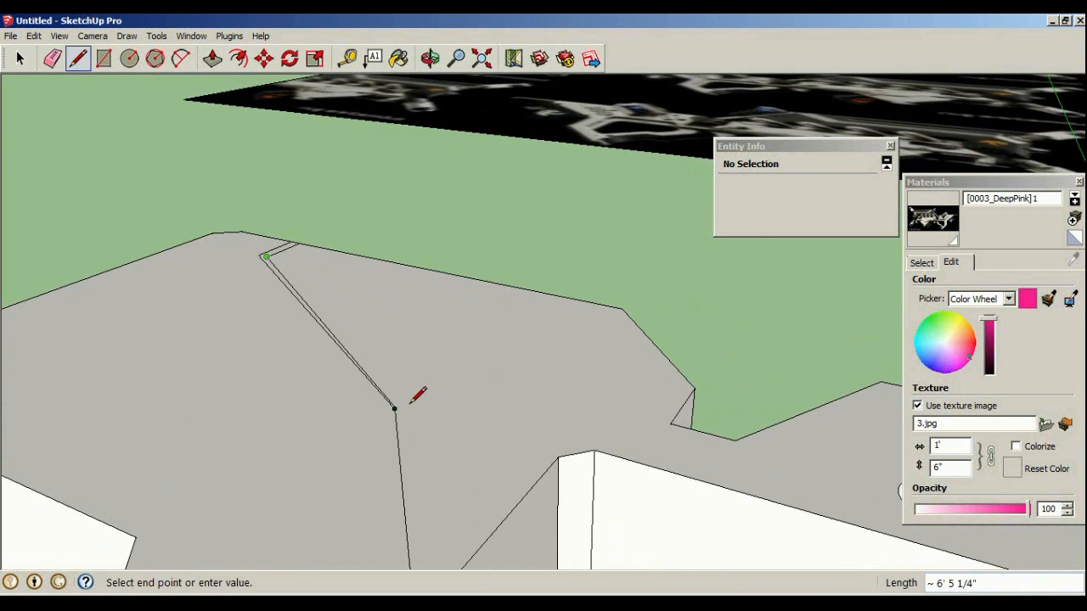
middle_click_drag(411, 397, 483, 295)
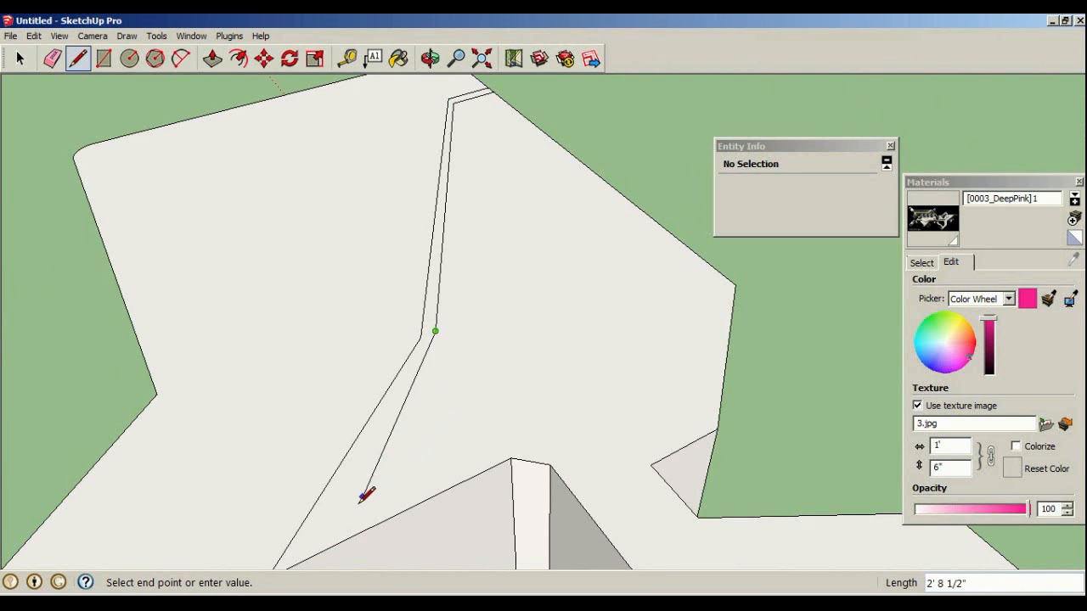
left_click(297, 564)
Push the narrow strip 3' 2 7/16" through the full thickness of the rear block to cut a slot
middle_click_drag(470, 296, 704, 437)
scroll(437, 284, "up", 3)
middle_click_drag(436, 283, 730, 264)
middle_click_drag(380, 307, 668, 248)
scroll(316, 219, "up", 1)
left_click(210, 61)
left_click_drag(684, 274, 655, 516)
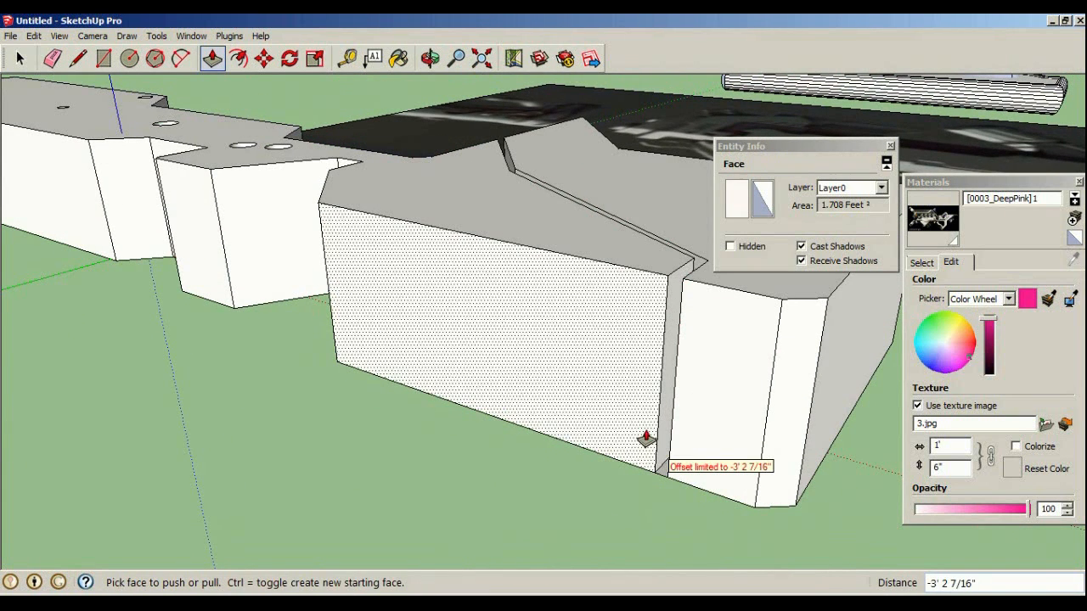
Rework the slot with Push/Pull along the block's side wall and check the cut from above
middle_click_drag(646, 439, 720, 371)
scroll(812, 417, "up", 2)
left_click_drag(784, 413, 771, 456)
middle_click_drag(773, 368, 645, 388)
left_click_drag(648, 374, 583, 511)
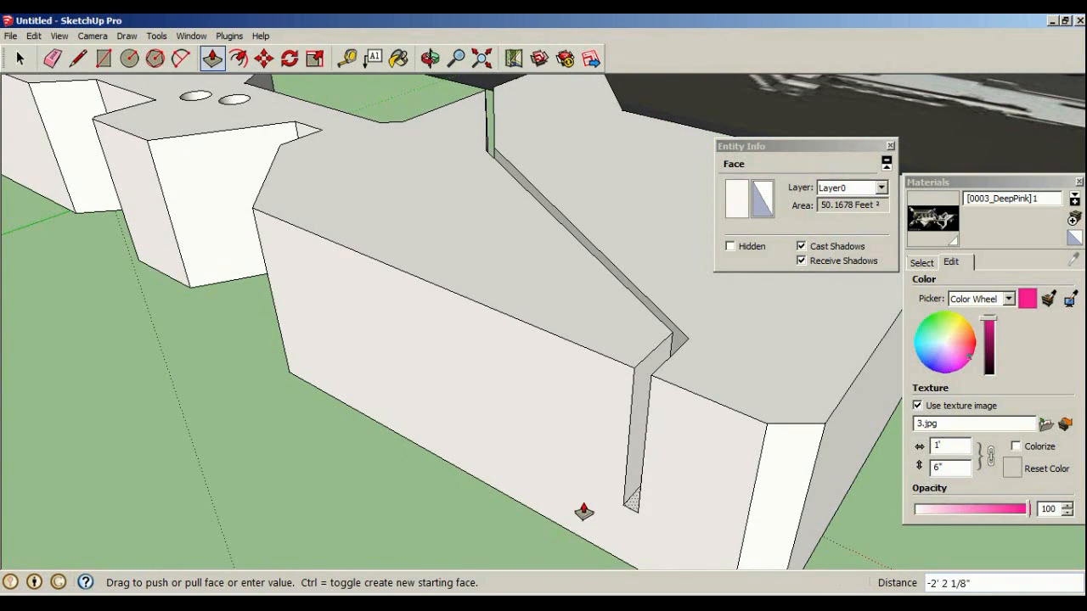
left_click_drag(615, 467, 590, 531)
middle_click_drag(589, 532, 682, 420)
left_click(688, 424)
left_click(683, 455)
mouse_move(682, 453)
middle_mouse_down()
mouse_move(723, 281)
mouse_move(629, 321)
mouse_move(606, 266)
mouse_move(619, 207)
mouse_move(320, 90)
middle_mouse_up()
middle_click_drag(505, 179, 480, 360)
scroll(481, 360, "down", 1)
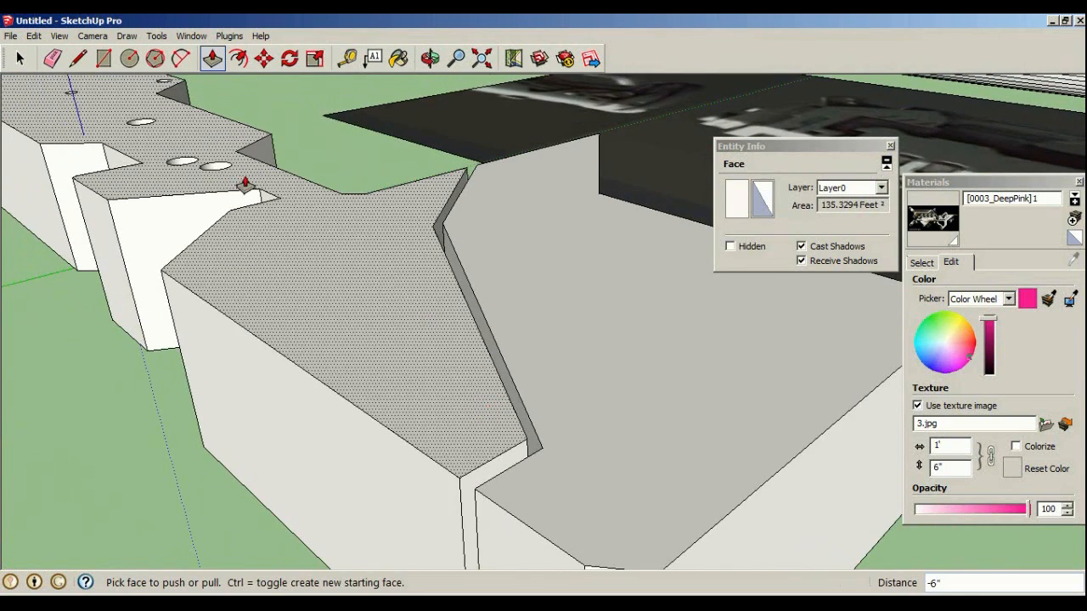
Trace lines across the slot's opening and along its edges to close it with a thin strip of faces
left_click(78, 59)
middle_click_drag(536, 401, 607, 391)
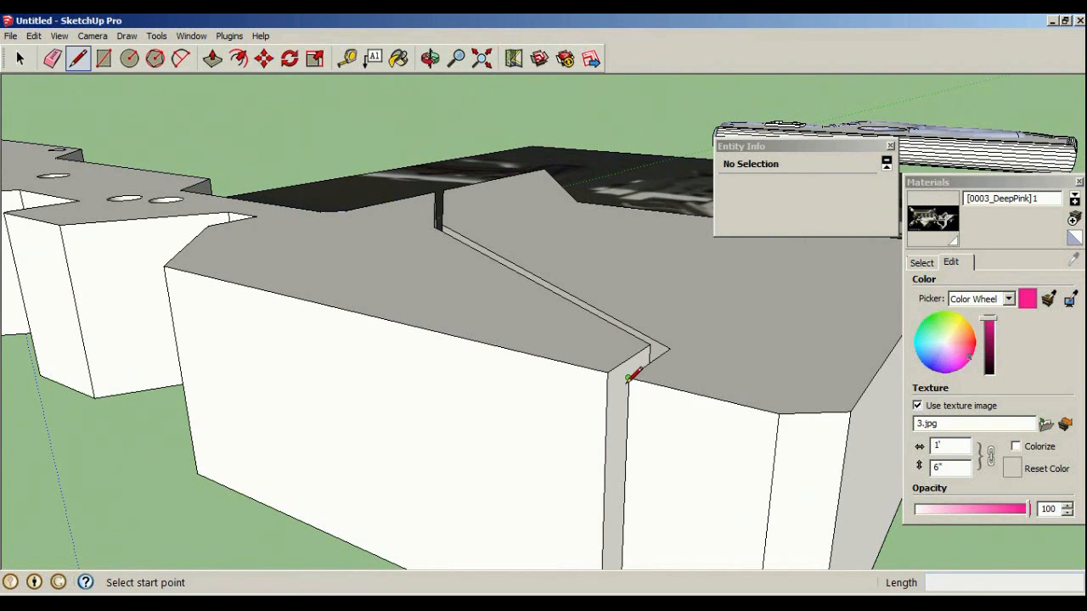
left_click(627, 379)
left_click(608, 372)
middle_click_drag(636, 265, 574, 340)
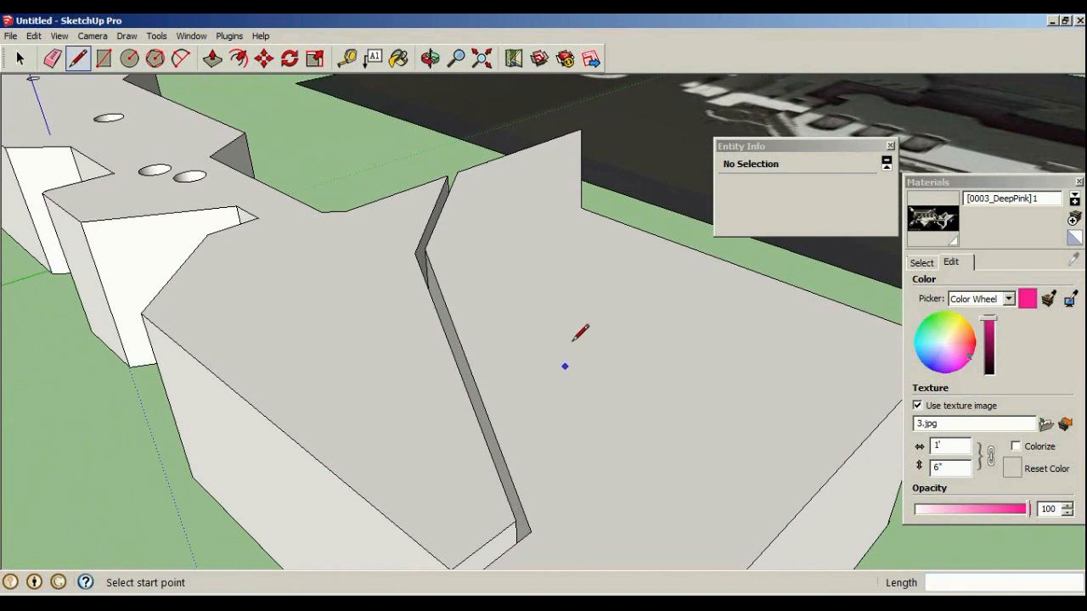
left_click(529, 532)
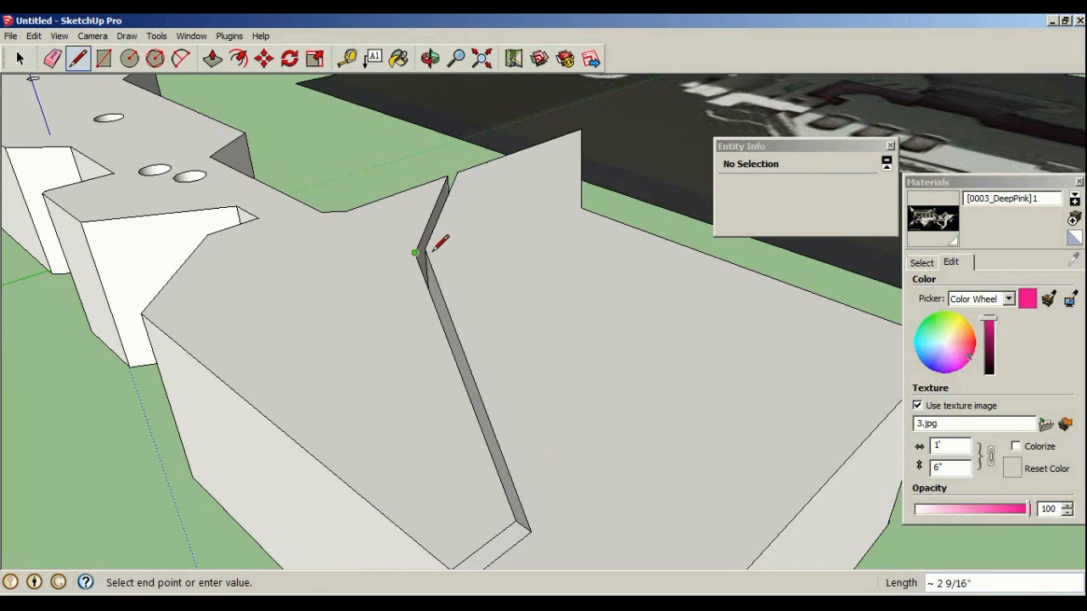
left_click(432, 250)
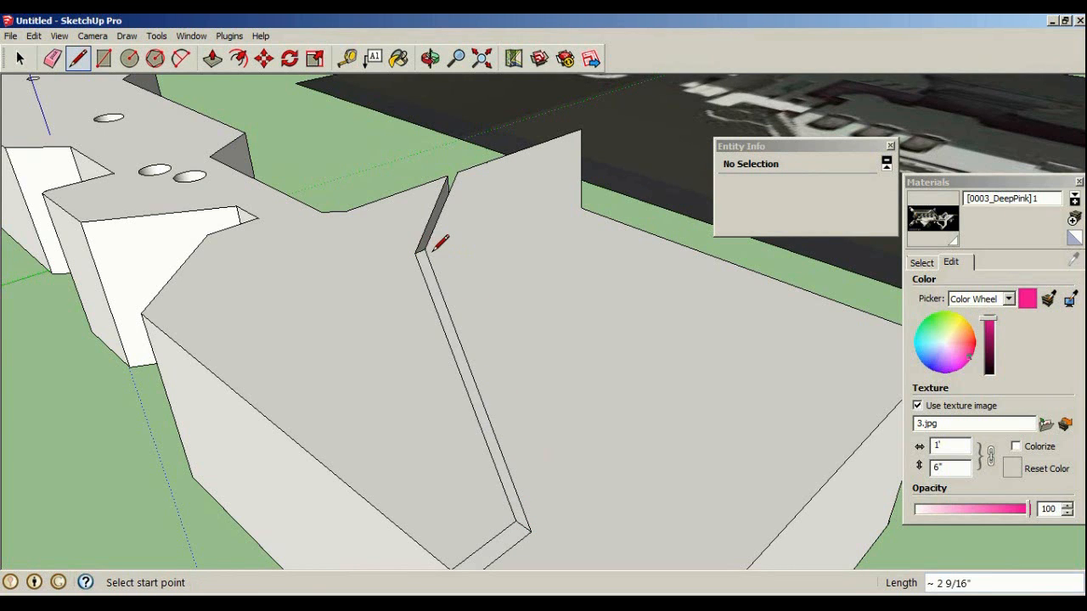
left_click(447, 177)
middle_click_drag(442, 150, 353, 194)
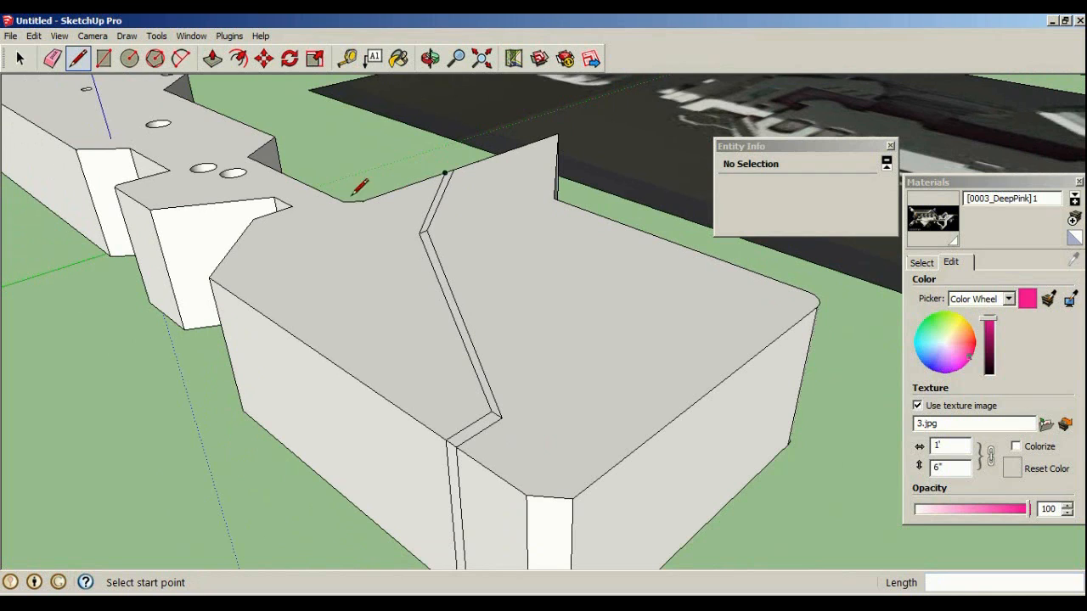
Push the thin strip on the rear block's upper face inward 1 3/4" to form a shallow groove
left_click(21, 57)
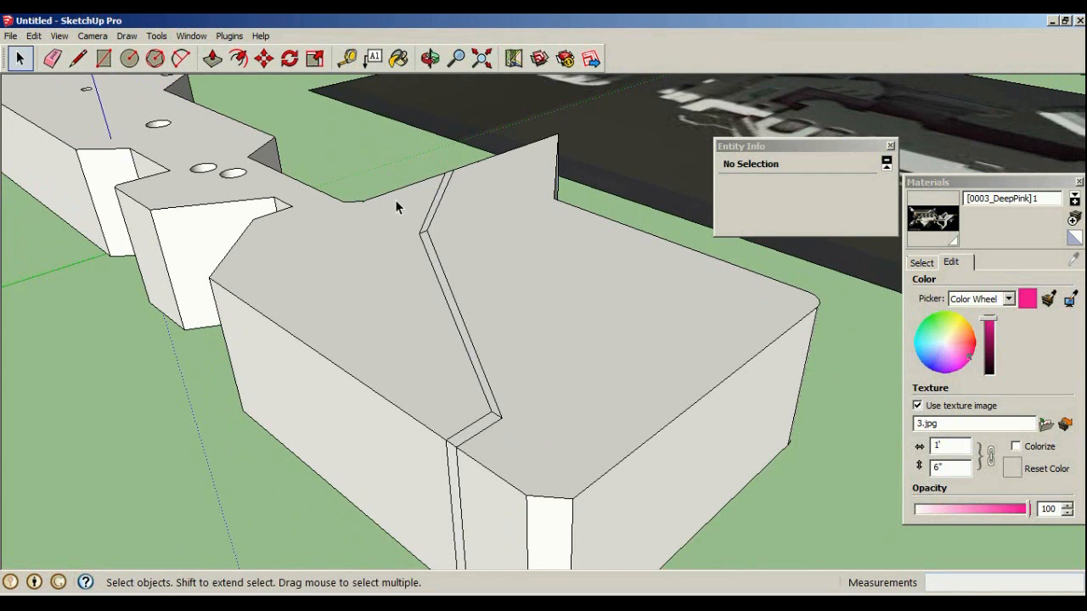
left_click(424, 236)
key("ctrl+t")
left_click(212, 57)
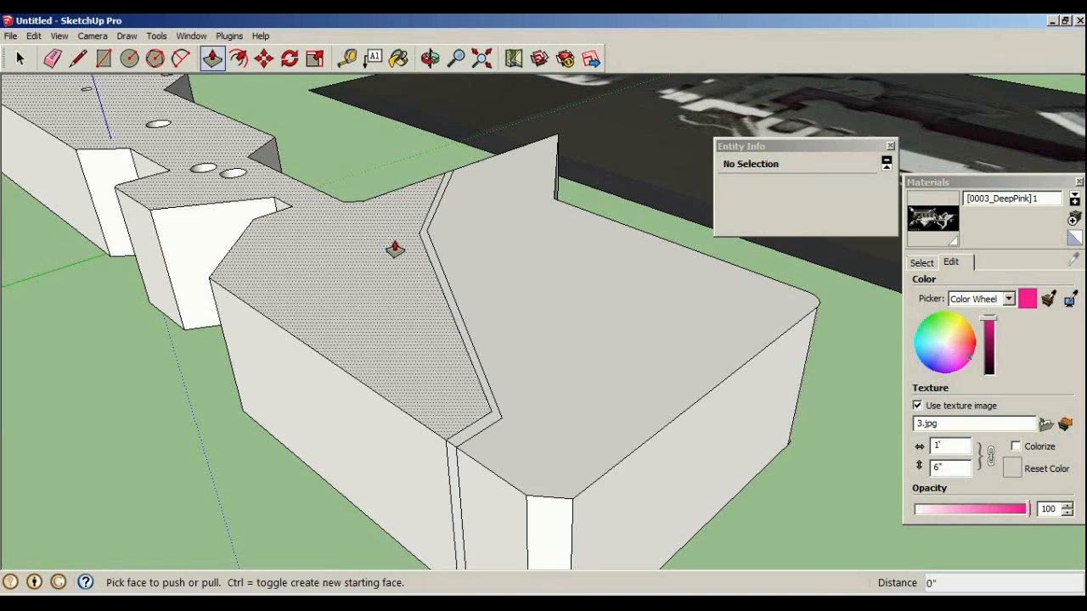
middle_click_drag(393, 243, 611, 371)
left_click(584, 414)
left_click(578, 430)
Push/pull the matching strip on the underside of the rear block by 1 5/16"
middle_click_drag(575, 431, 589, 213)
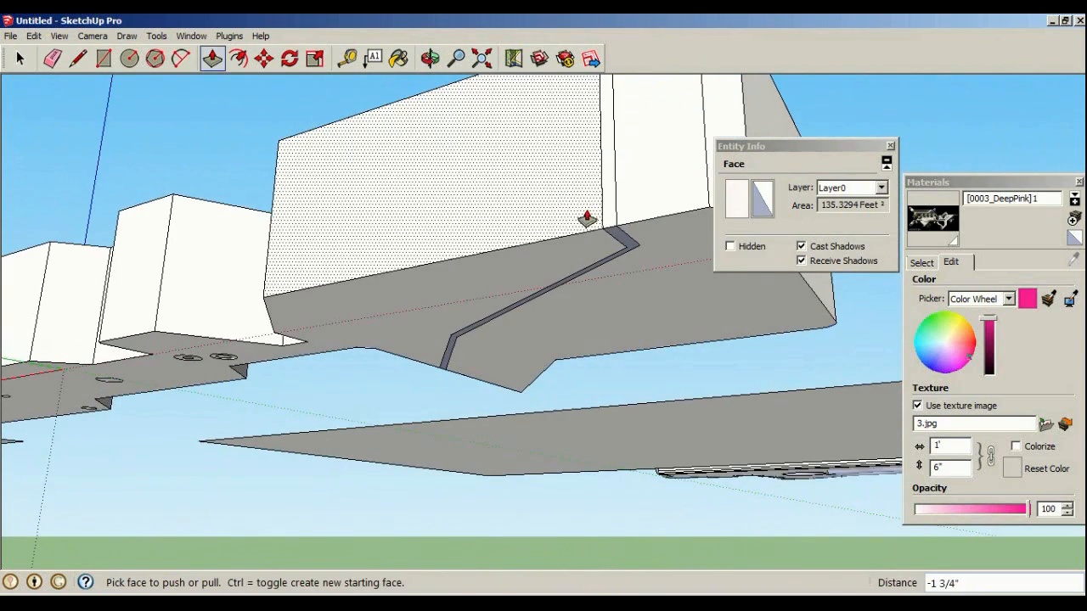
left_click(619, 236)
left_click(621, 235)
middle_click_drag(535, 177, 570, 298)
scroll(640, 434, "up", 5)
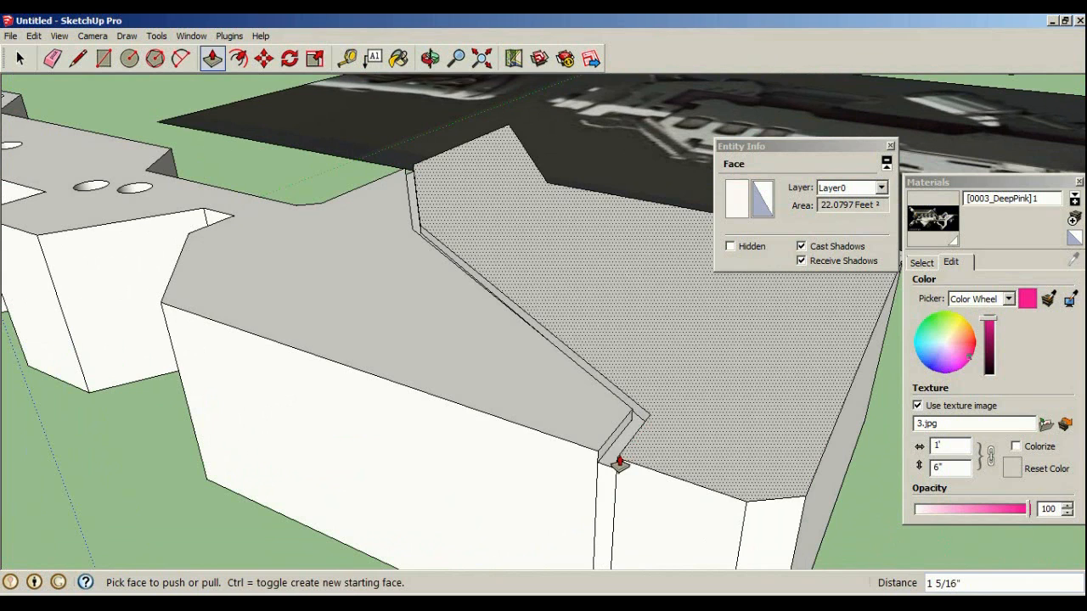
Adjust the floor of the upper groove with Push/Pull by 5/8"
middle_click_drag(611, 460, 595, 328)
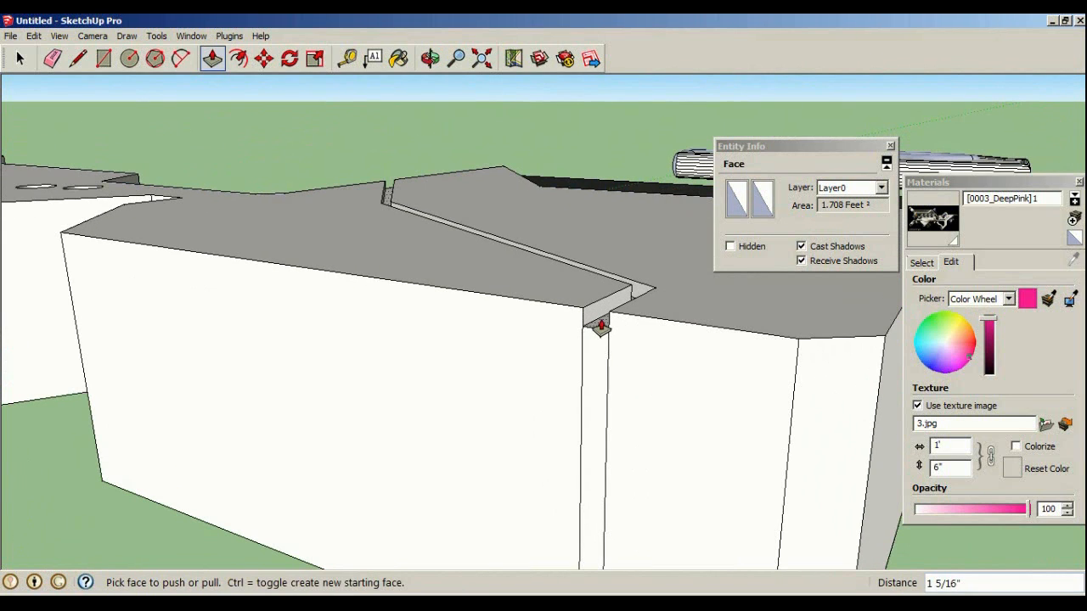
left_click(600, 326)
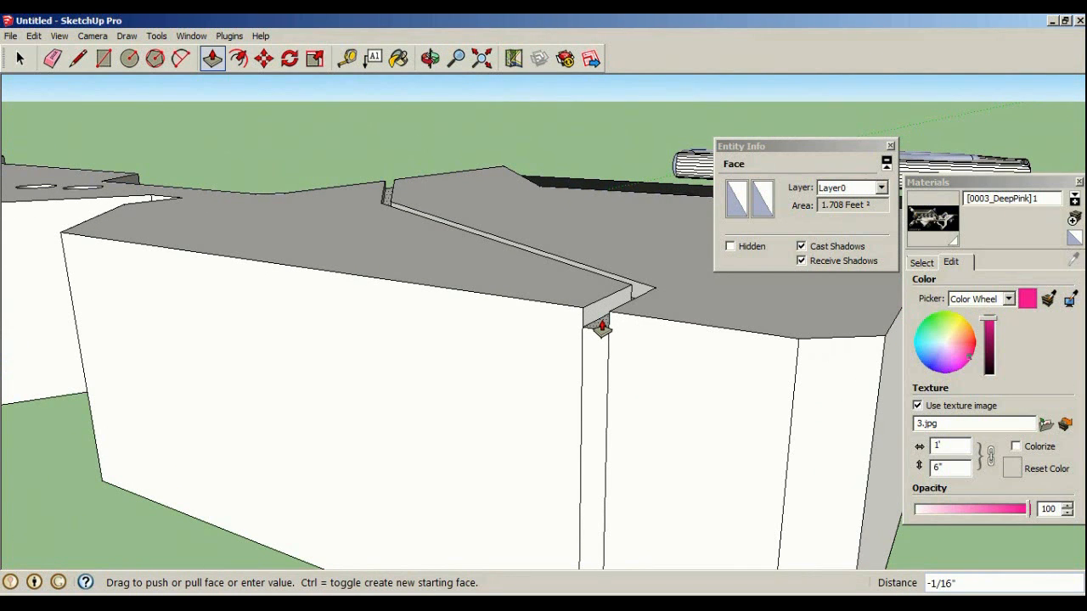
left_click(602, 328)
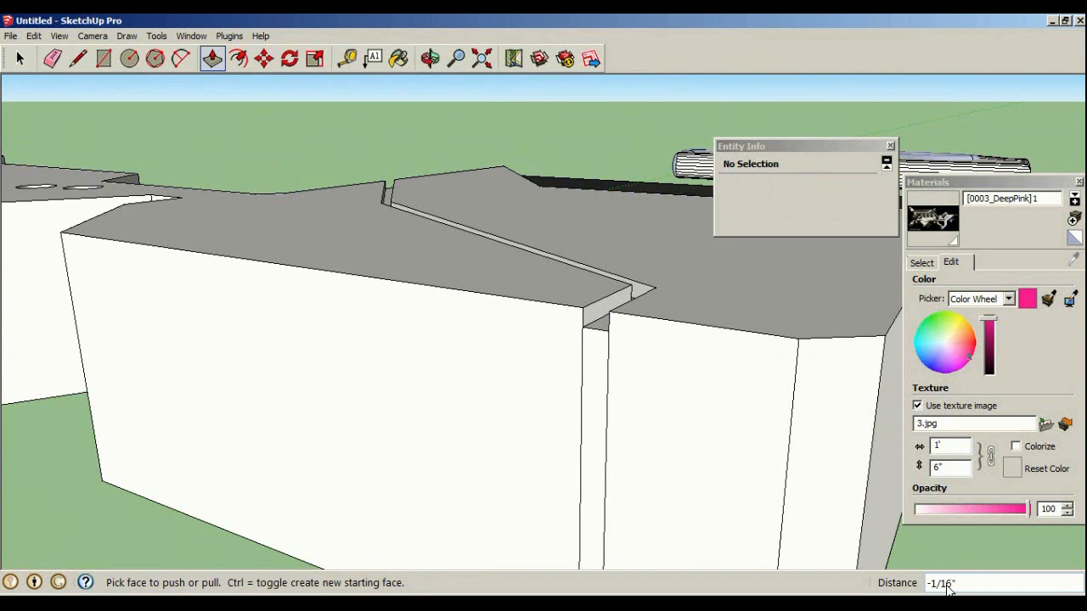
left_click(601, 325)
left_click(601, 324)
Adjust the floor of the underside groove with Push/Pull by 5/8"
middle_click_drag(589, 342, 626, 286)
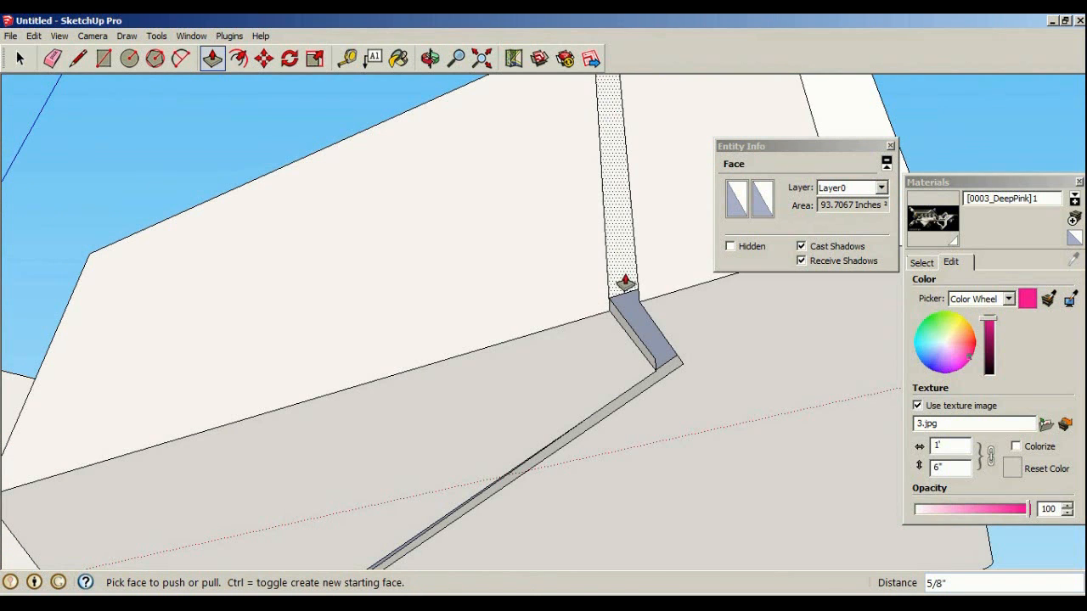
left_click(642, 334)
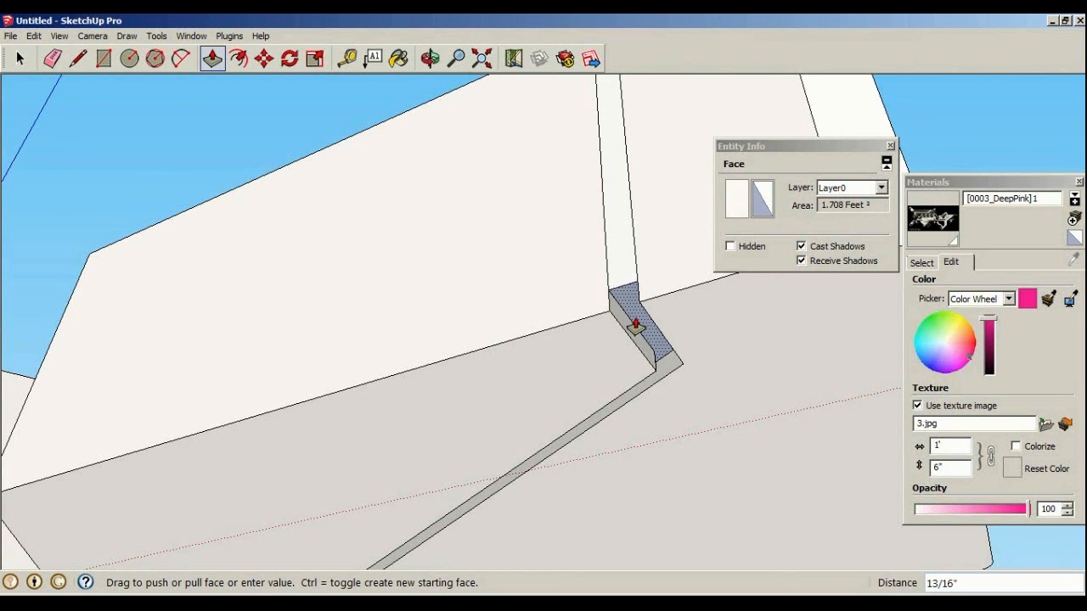
left_click(636, 327)
middle_click_drag(636, 323, 468, 243)
Examine the grooved white body and the gun reference images from several angles
scroll(459, 237, "down", 3)
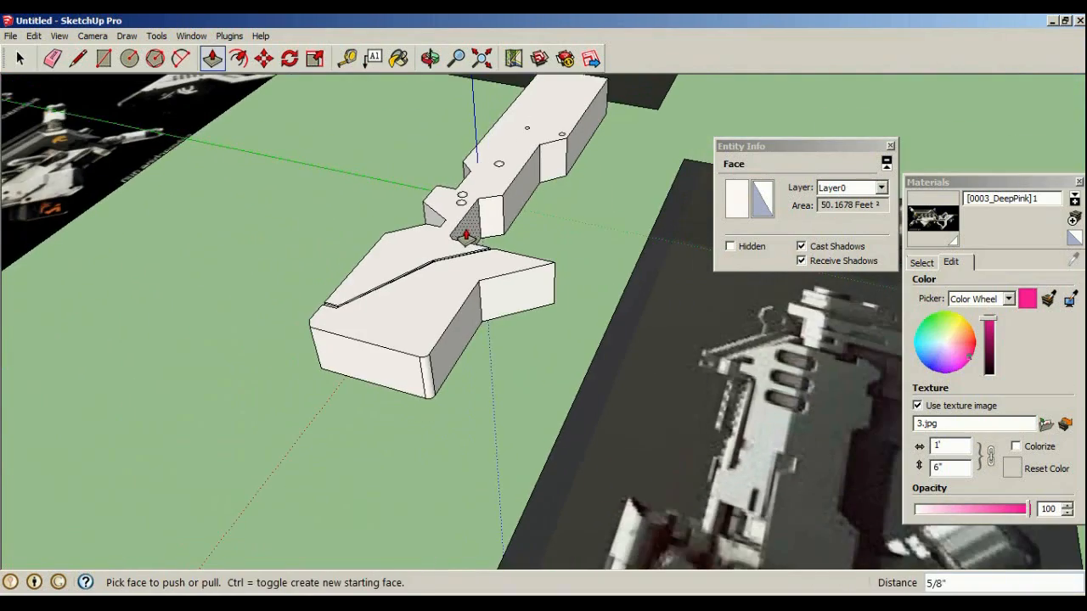
middle_click_drag(284, 246, 574, 193)
scroll(286, 303, "down", 3)
middle_click_drag(189, 350, 257, 122)
scroll(208, 230, "up", 3)
middle_click_drag(543, 187, 680, 127)
scroll(679, 126, "up", 3)
middle_click_drag(662, 255, 588, 127)
scroll(594, 136, "up", 2)
scroll(764, 433, "down", 1)
middle_click_drag(788, 452, 767, 400)
Draw evenly spaced full-height rectangles, about 3 3/8" by 3' 2 7/16", on the first part of the rear block's end face
middle_click_drag(837, 376, 303, 262)
left_click(102, 59)
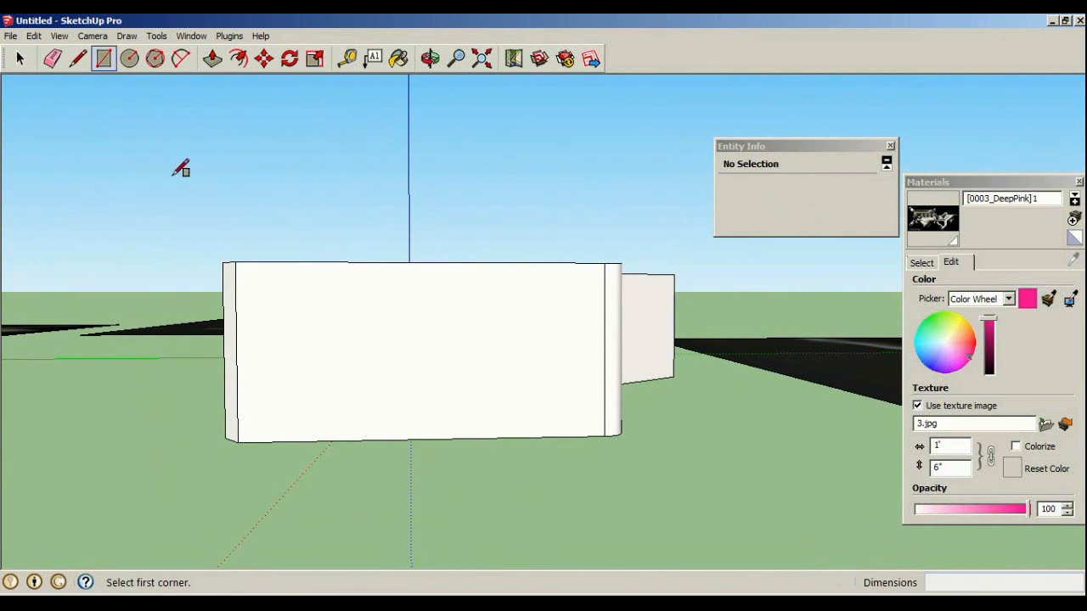
left_click(255, 262)
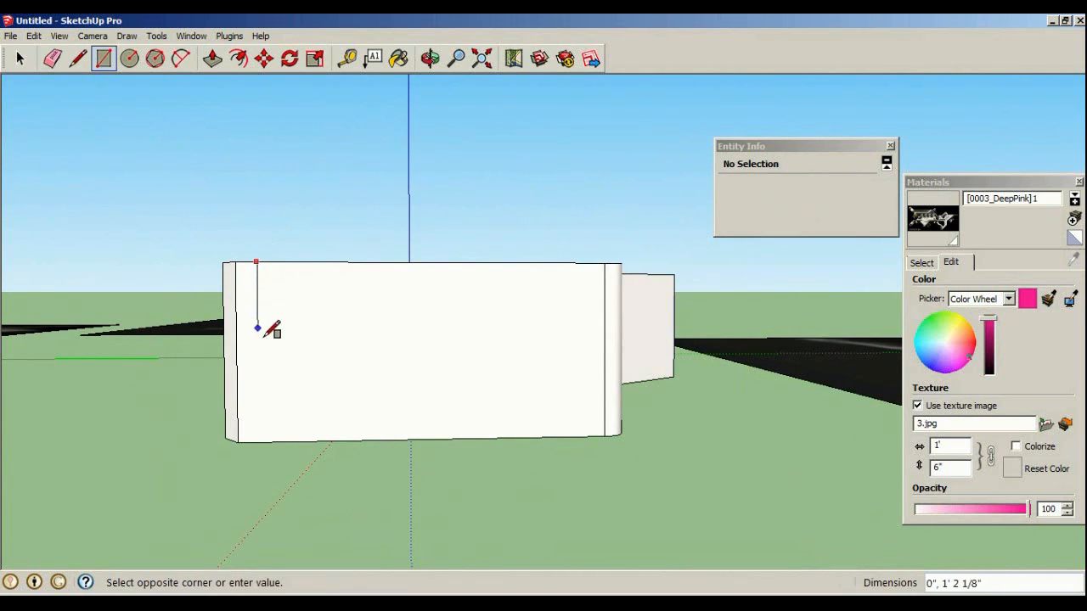
left_click(288, 262)
left_click(308, 440)
left_click(322, 262)
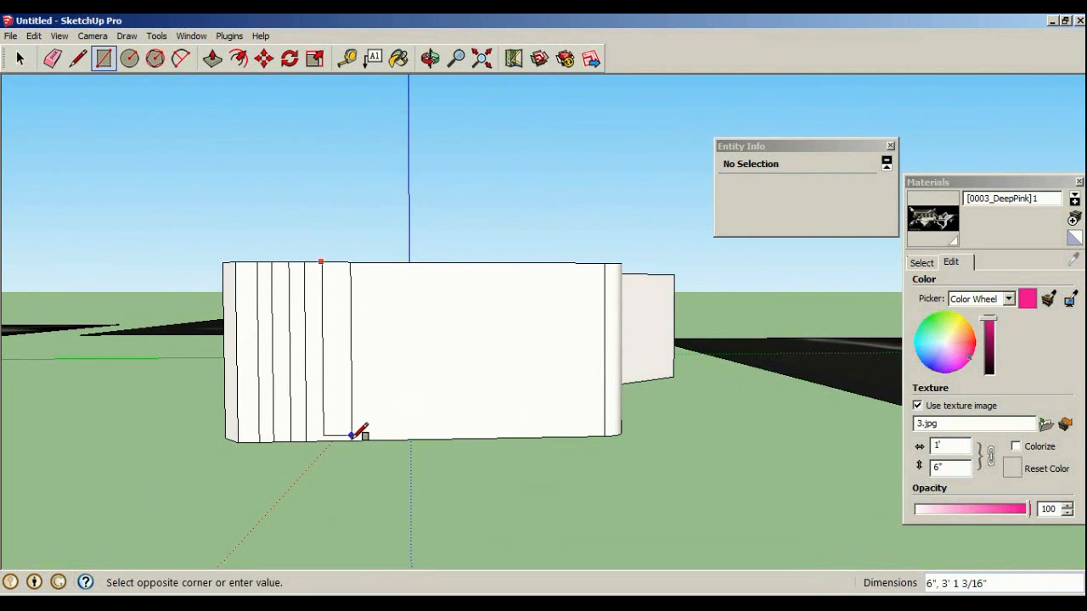
left_click(338, 441)
left_click(352, 261)
left_click(370, 439)
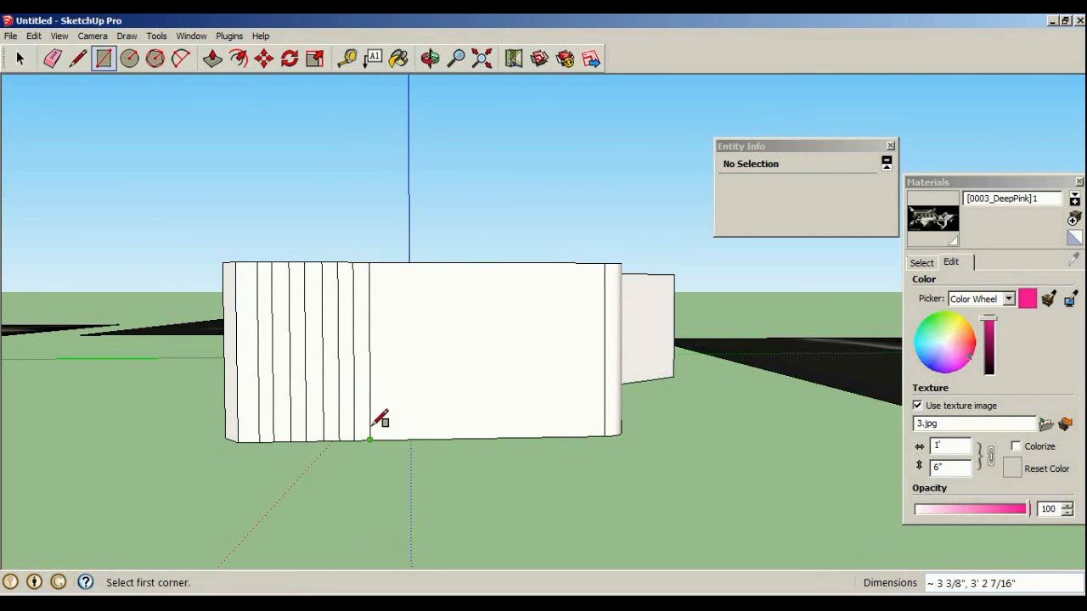
Continue the row of full-height rectangles, about 3" wide, across the rest of the end face to its rounded corner
left_click(383, 261)
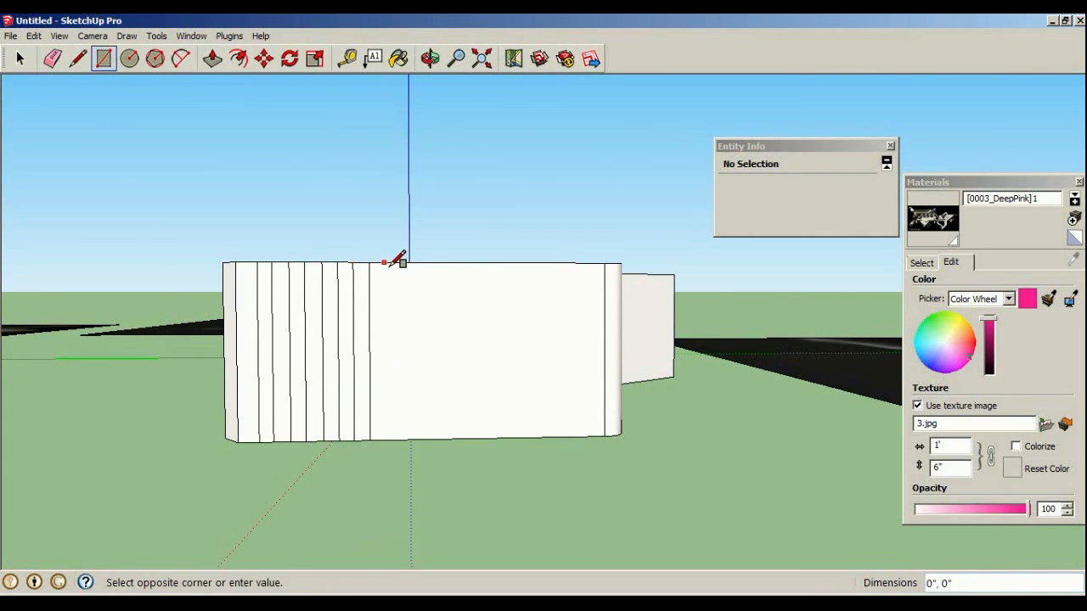
left_click(397, 440)
left_click(384, 262)
left_click(399, 440)
left_click(415, 263)
left_click(430, 440)
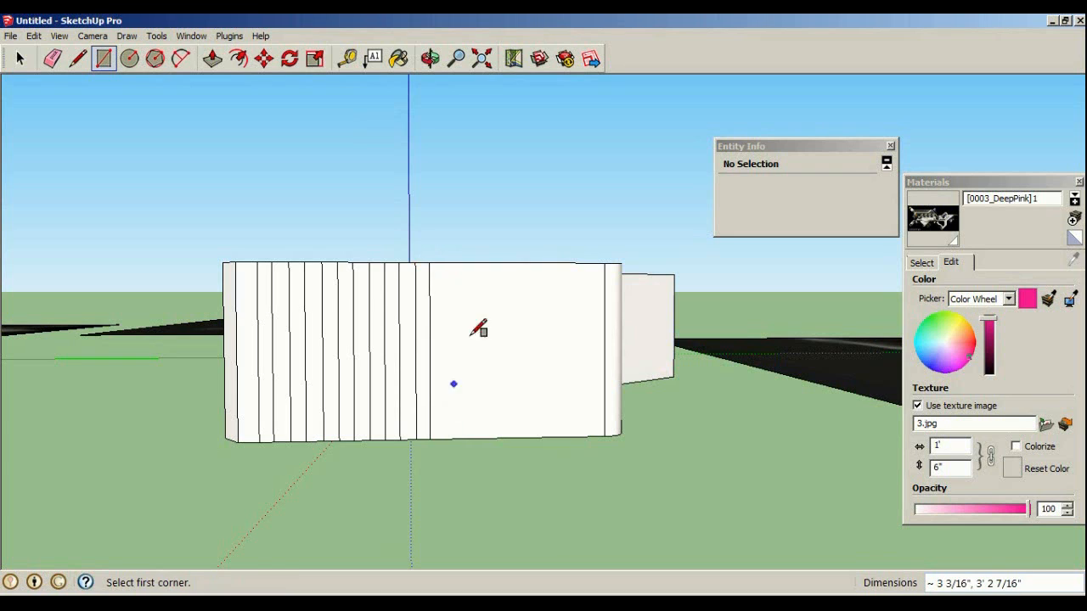
left_click(462, 439)
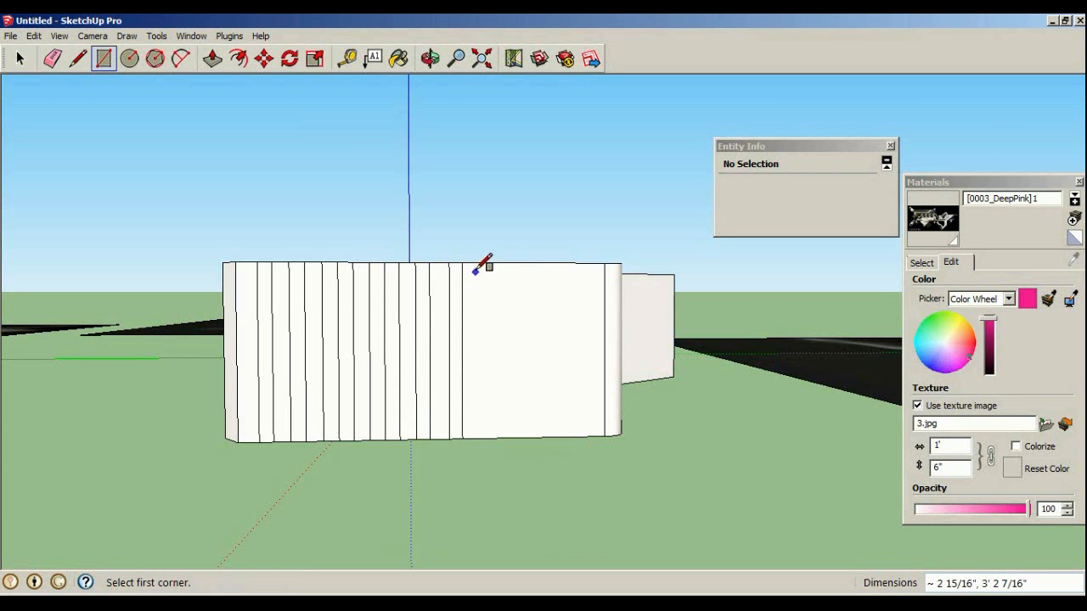
left_click(491, 439)
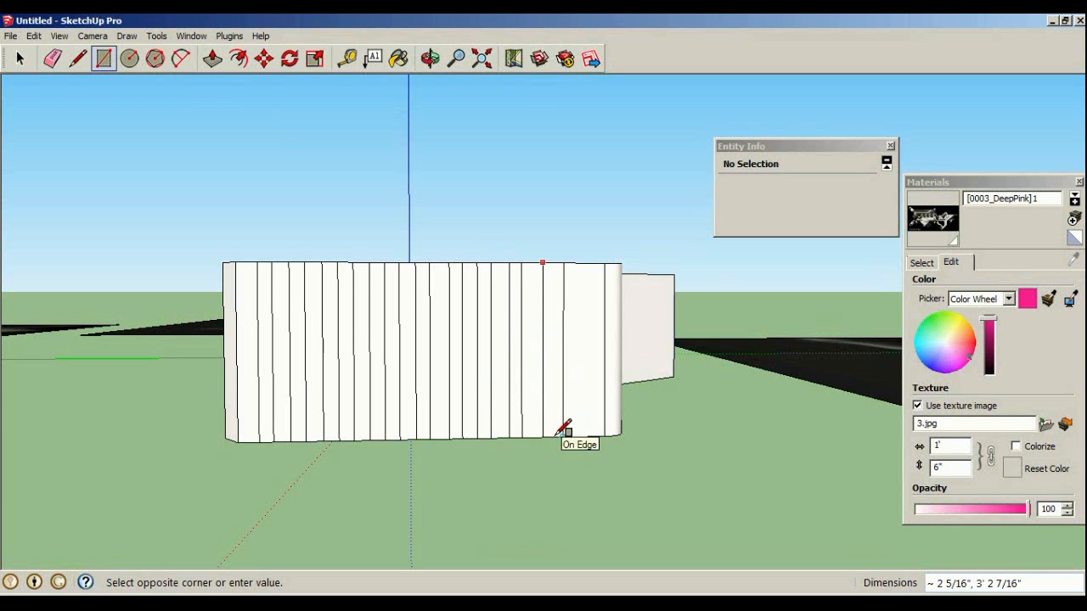
scroll(570, 412, "up", 3)
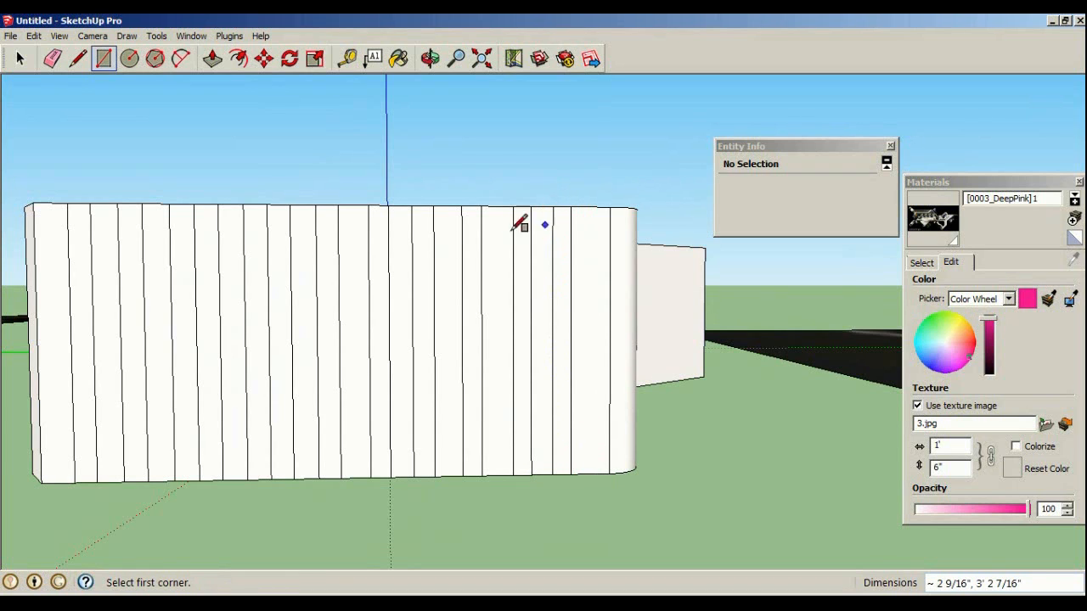
Push alternate strips on the first part of the rear end face inward with Push/Pull to form ribs, evening out the groove depths
left_click(212, 59)
middle_click_drag(92, 318, 284, 264)
scroll(315, 211, "down", 3)
scroll(284, 264, "down", 4)
left_click_drag(231, 256, 267, 266)
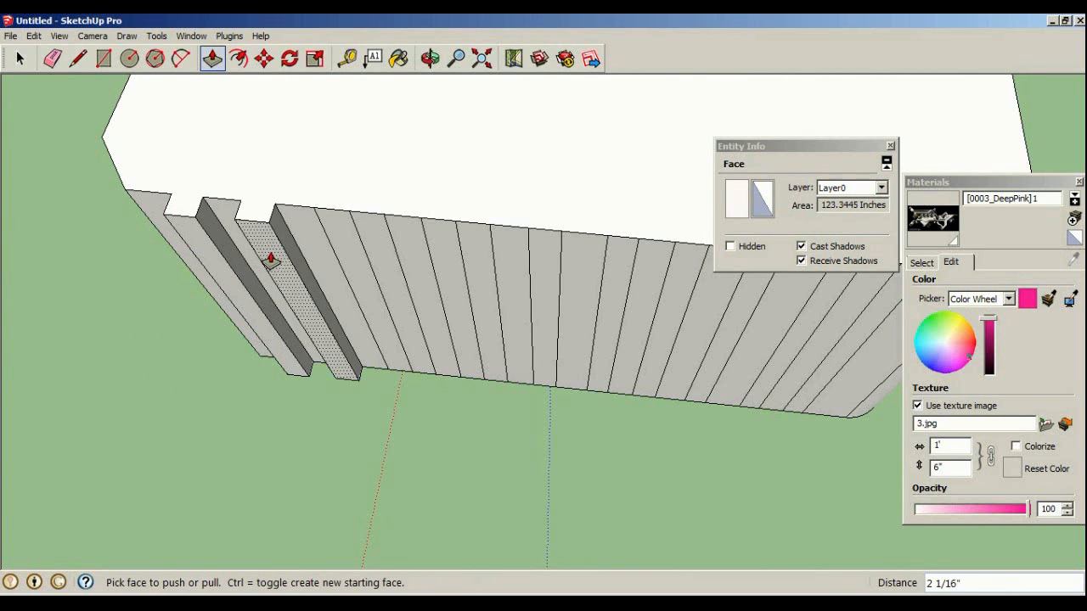
left_click_drag(335, 243, 408, 273)
left_click_drag(474, 259, 477, 298)
left_click_drag(410, 279, 410, 287)
left_click_drag(343, 277, 347, 285)
left_click_drag(289, 266, 281, 273)
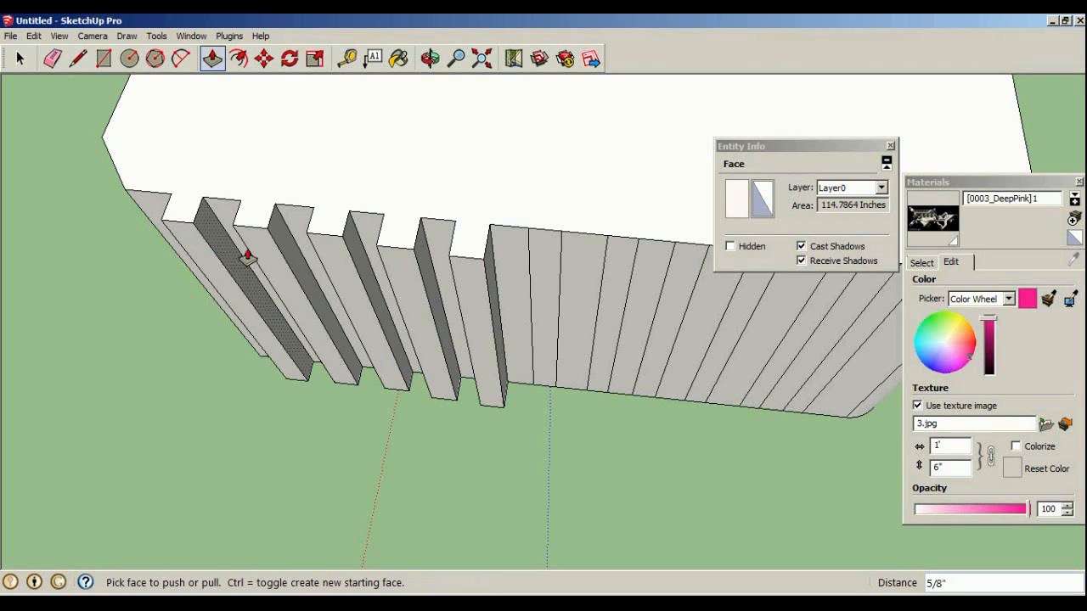
Push the remaining alternate strips inward across the rest of the rear end face up to its rounded corner
left_click_drag(538, 275, 546, 297)
left_click_drag(621, 282, 624, 306)
left_click_drag(687, 291, 683, 322)
middle_click_drag(683, 322, 481, 308)
left_click_drag(439, 318, 519, 372)
middle_click_drag(519, 372, 243, 255)
left_click(20, 57)
middle_click_drag(348, 211, 325, 169)
scroll(513, 374, "up", 2)
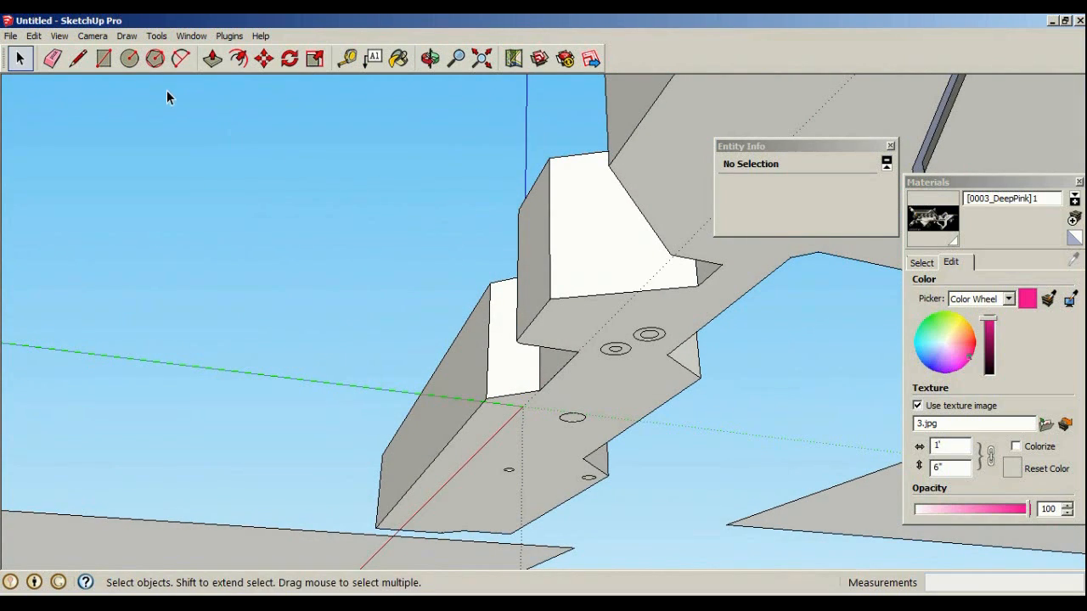
Push the two ring faces around the small inner circles near the body's narrow middle inward by 1 1/8"
left_click(212, 57)
scroll(636, 328, "up", 3)
middle_click_drag(636, 328, 626, 357)
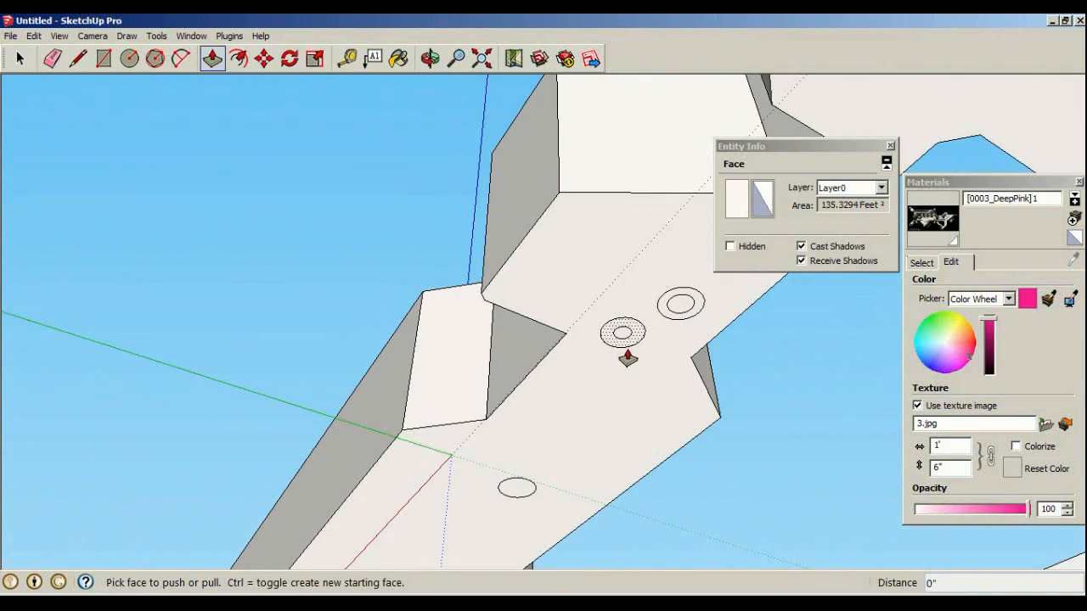
left_click(611, 341)
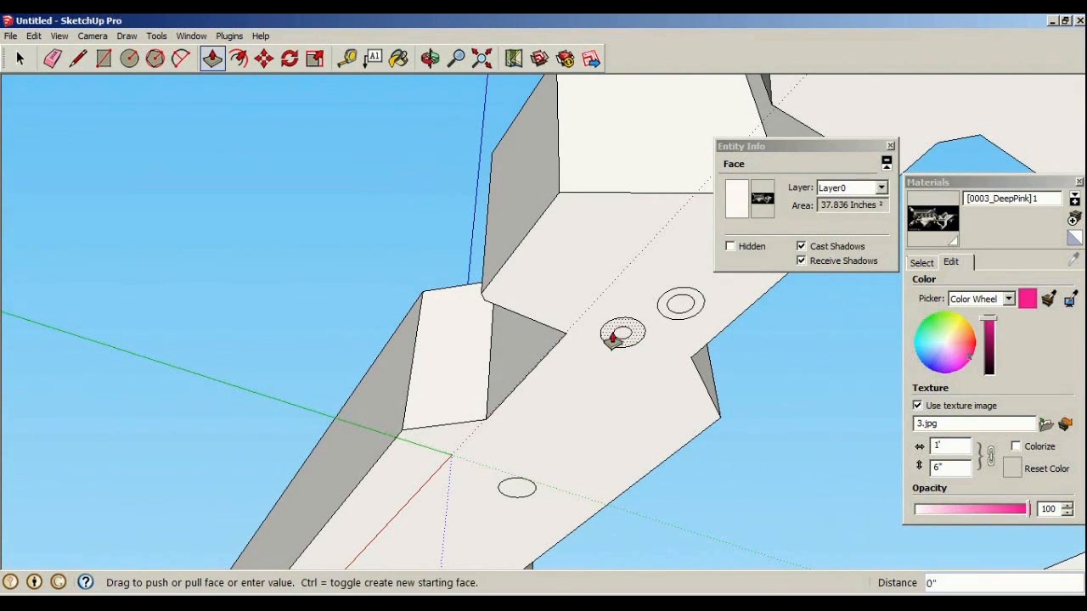
left_click(613, 337)
left_click(668, 321)
left_click(606, 351)
middle_click_drag(606, 351, 486, 470)
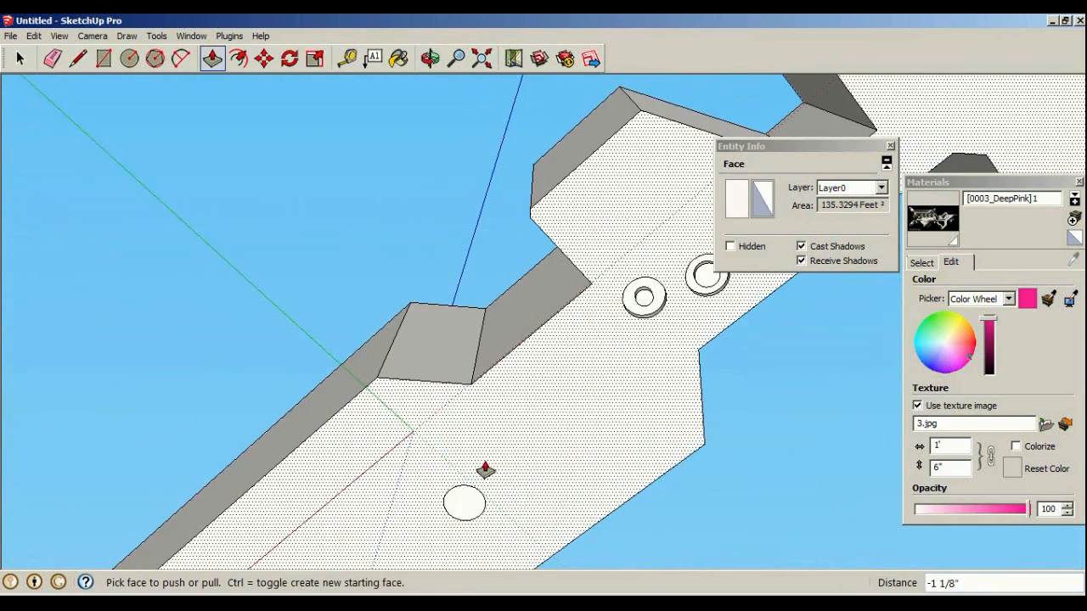
Recess the plain circular faces along the wider front section of the body by 11/16" with Push/Pull
middle_click_drag(510, 376, 400, 298)
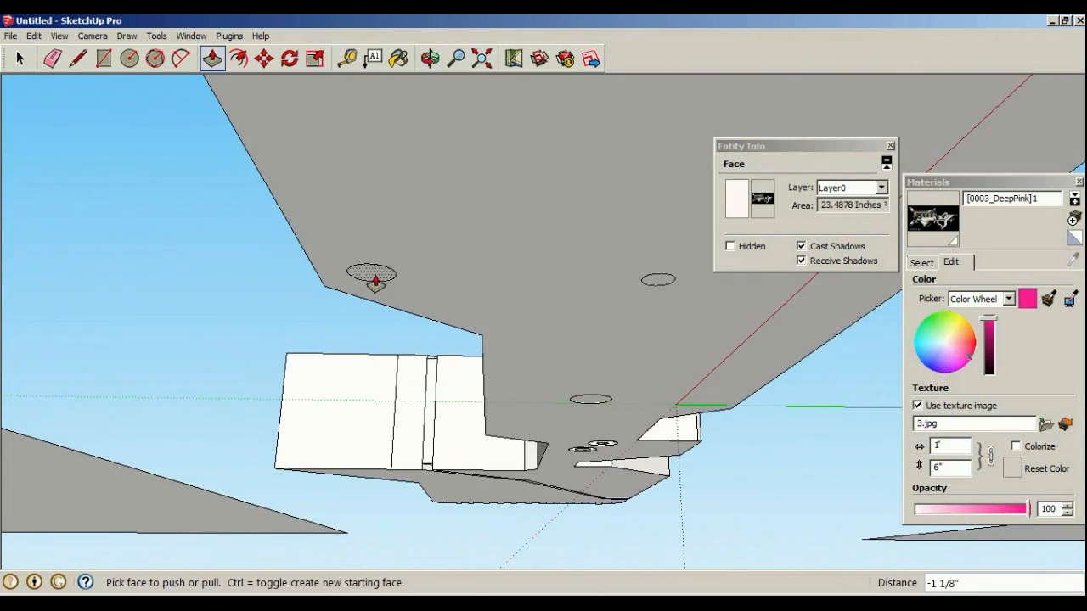
left_click(375, 281)
left_click(376, 282)
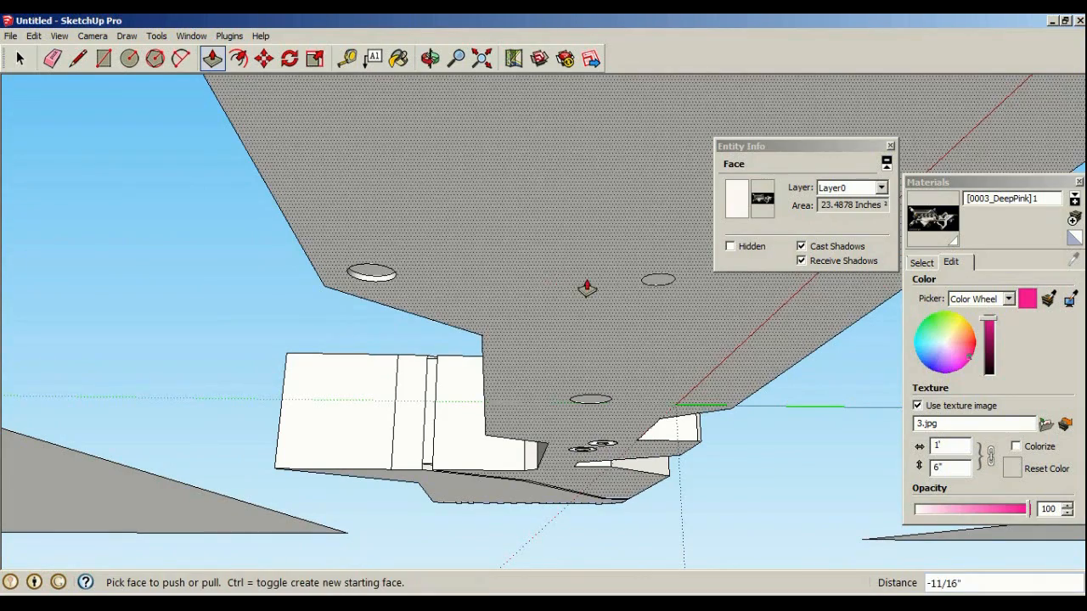
left_click(657, 286)
left_click(658, 286)
middle_click_drag(657, 286, 500, 422)
left_click(461, 351)
left_click(461, 351)
Extend the inner pins of the two ringed holes through the body, by 3' 2 7/16" and 4' 1/2"
left_click_drag(504, 436, 513, 473)
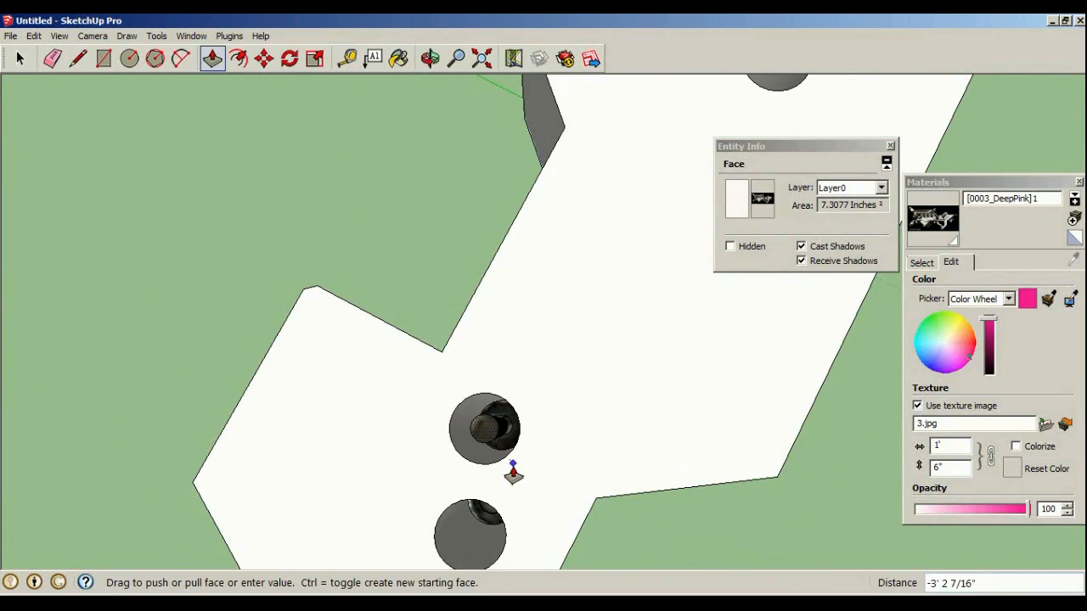
middle_click_drag(506, 467, 615, 377)
left_click(562, 323)
key("Escape")
left_click(546, 509)
left_click(555, 461)
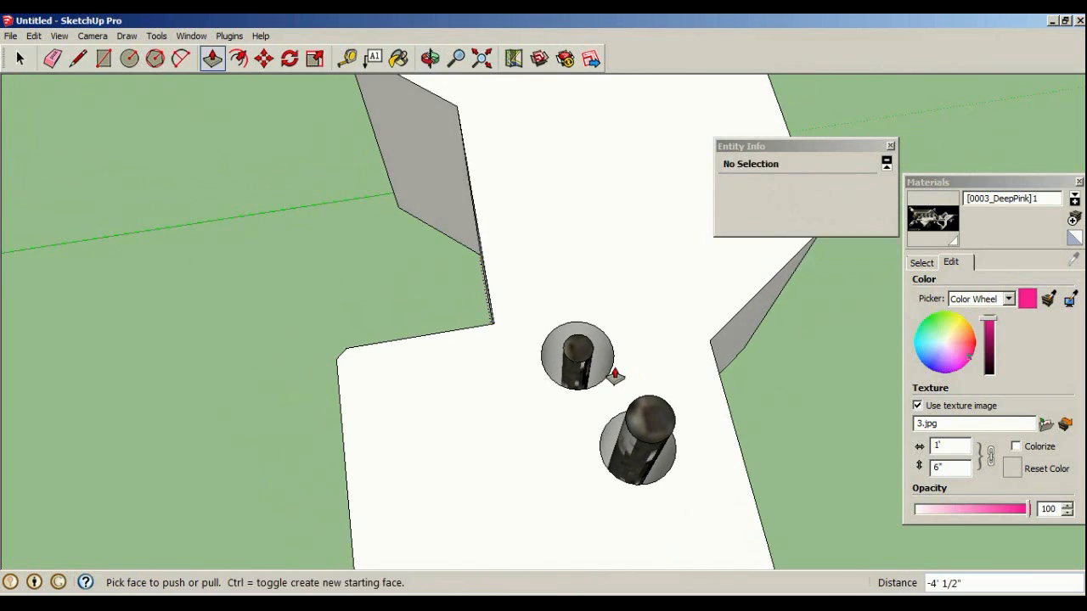
Cap the two pin holes on the opposite side with 7 5/8" lines across their rims, and delete the dividing lines
left_click(77, 57)
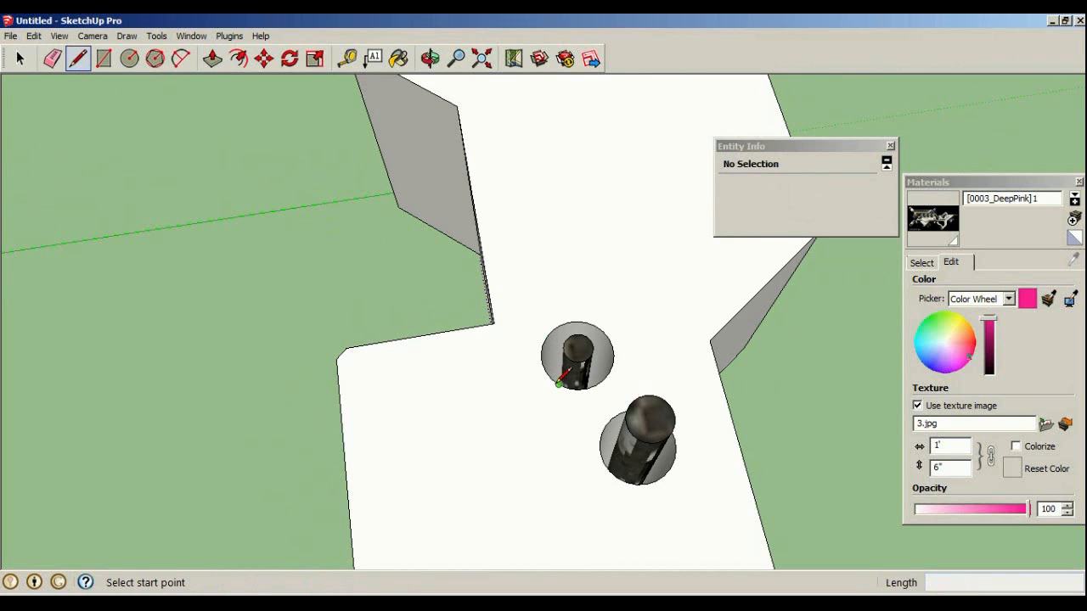
left_click(557, 384)
left_click(596, 324)
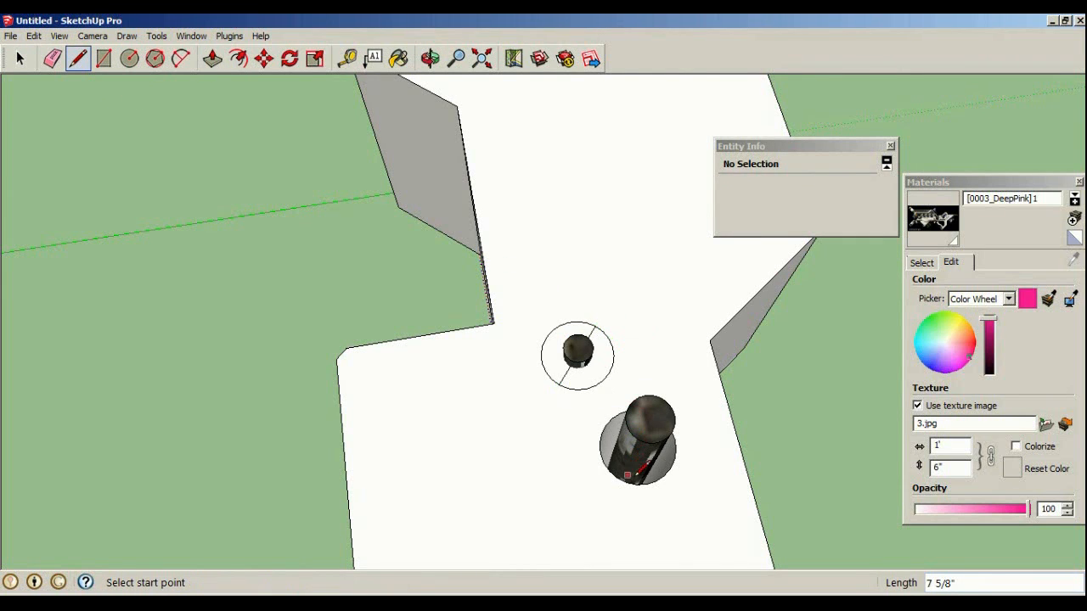
left_click(77, 57)
left_click(646, 481)
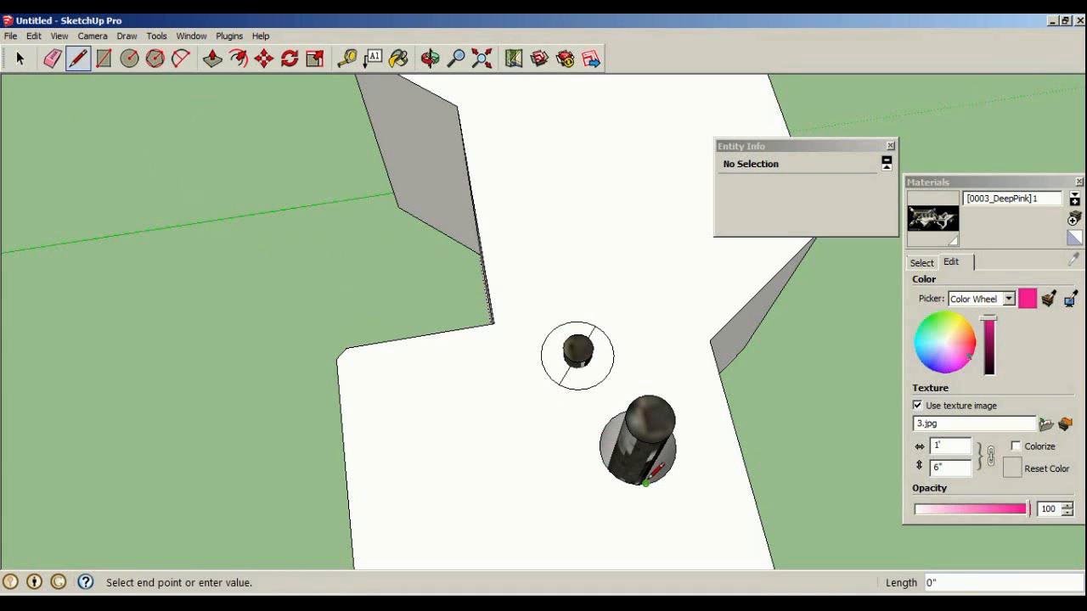
middle_click_drag(627, 407, 350, 322)
middle_click_drag(527, 383, 278, 361)
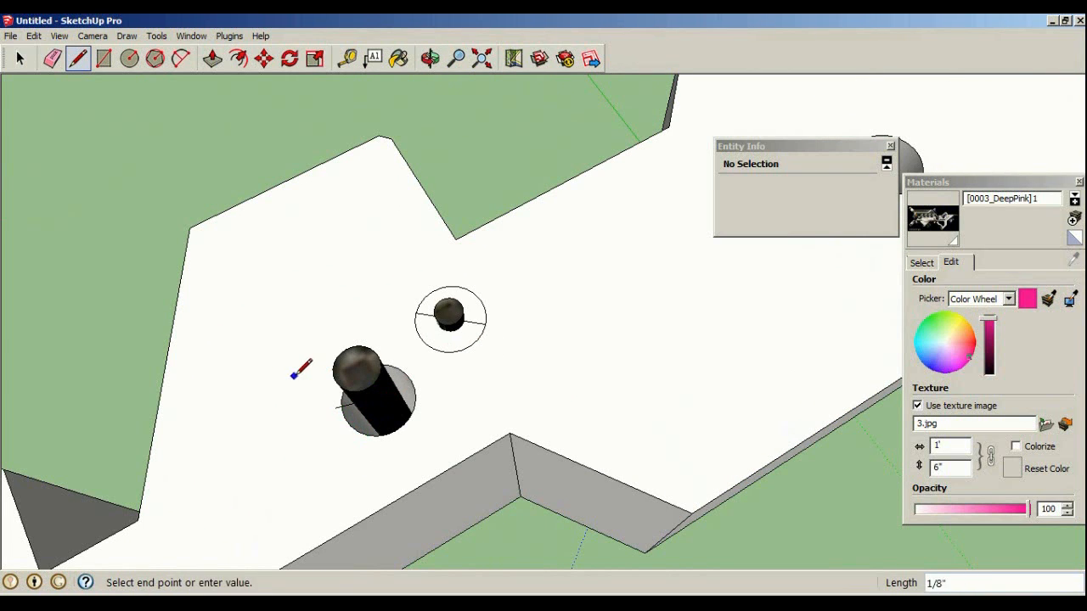
scroll(361, 428, "up", 2)
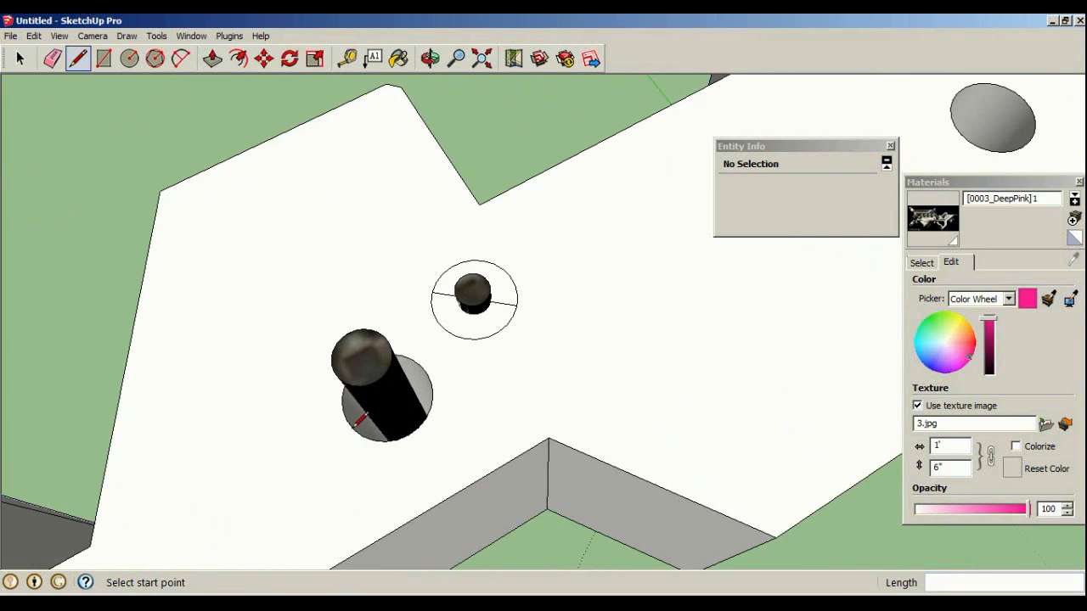
left_click(421, 379)
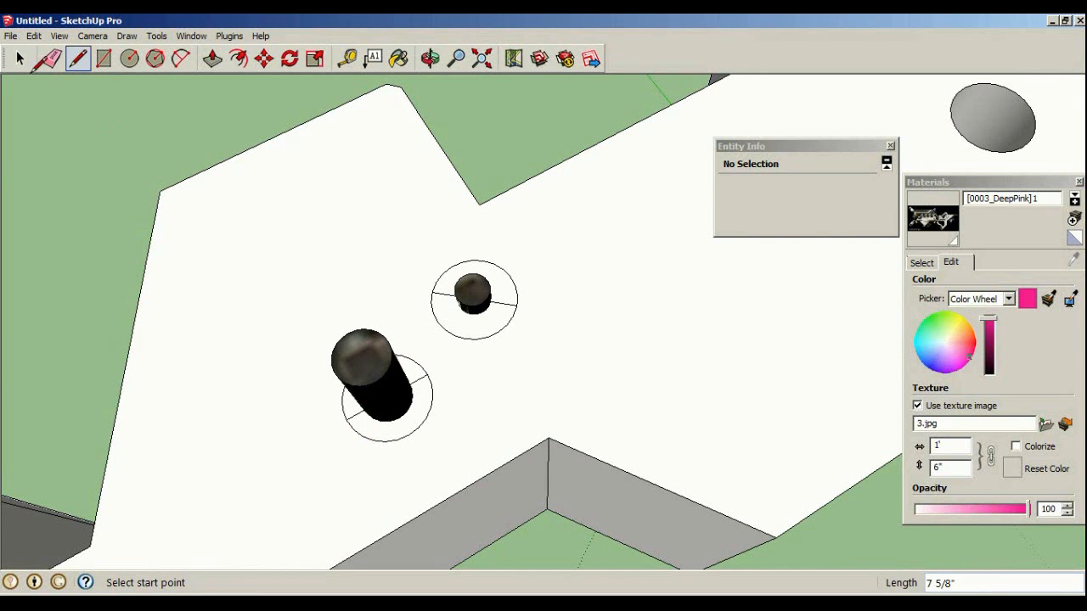
left_click(21, 60)
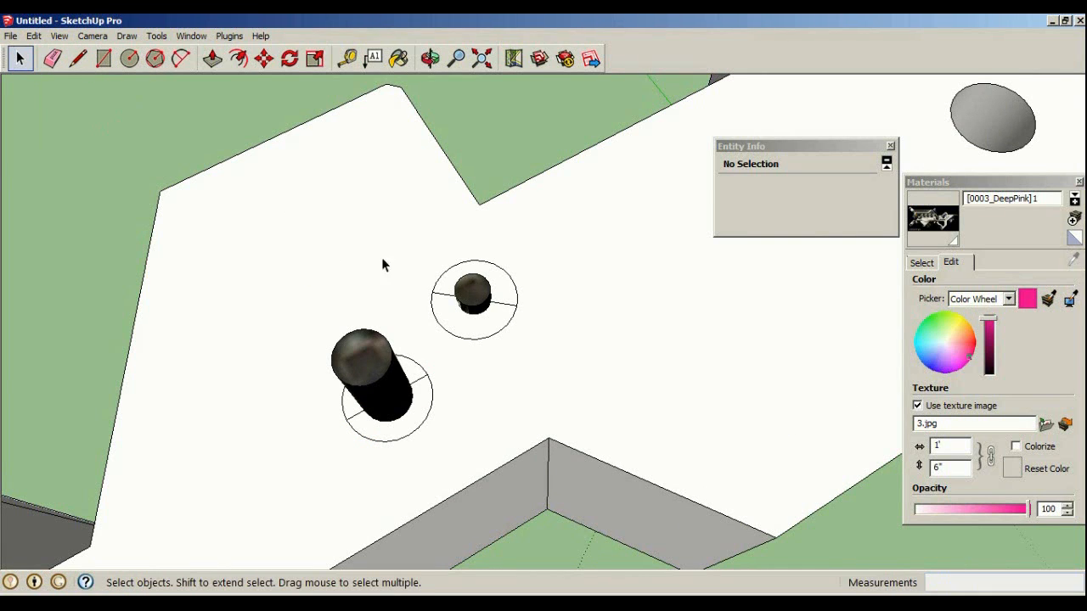
left_click(453, 304)
key("Delete")
Recess the capped faces around the two pins and lower the pin ends with Push/Pull
left_click(212, 57)
mouse_move(365, 374)
middle_mouse_down()
mouse_move(382, 356)
mouse_move(384, 382)
middle_mouse_up()
left_click_drag(385, 395, 383, 403)
left_click_drag(476, 288, 479, 299)
left_click_drag(491, 251, 496, 272)
left_click_drag(392, 276, 414, 368)
Cap the larger open hole beside the pin holes with a line about 8 1/16" across its rim, and delete the line
middle_click_drag(439, 208, 646, 330)
scroll(647, 330, "up", 3)
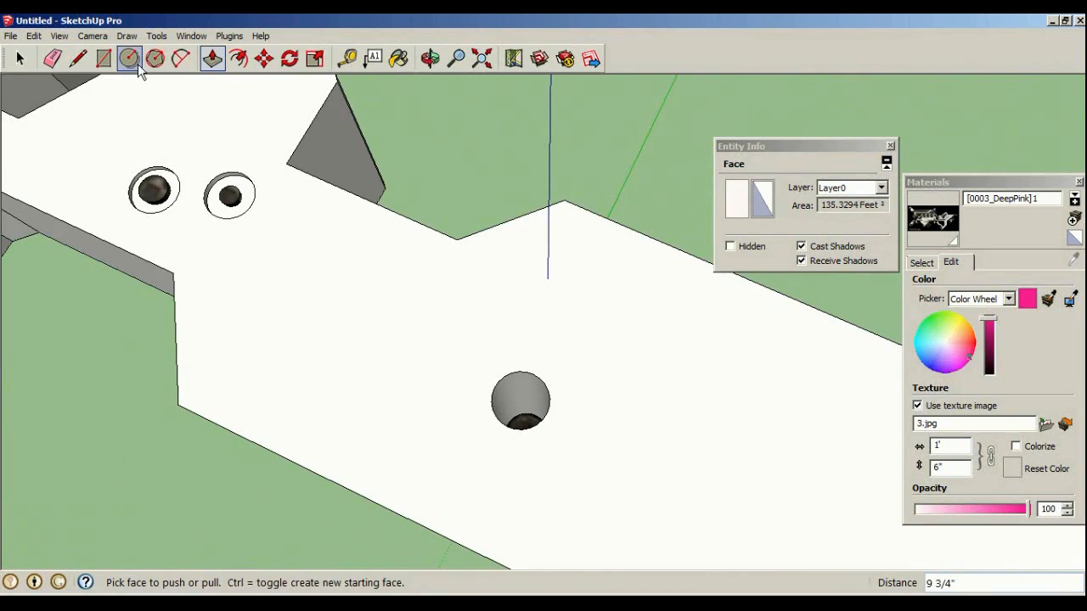
left_click(77, 58)
left_click(514, 428)
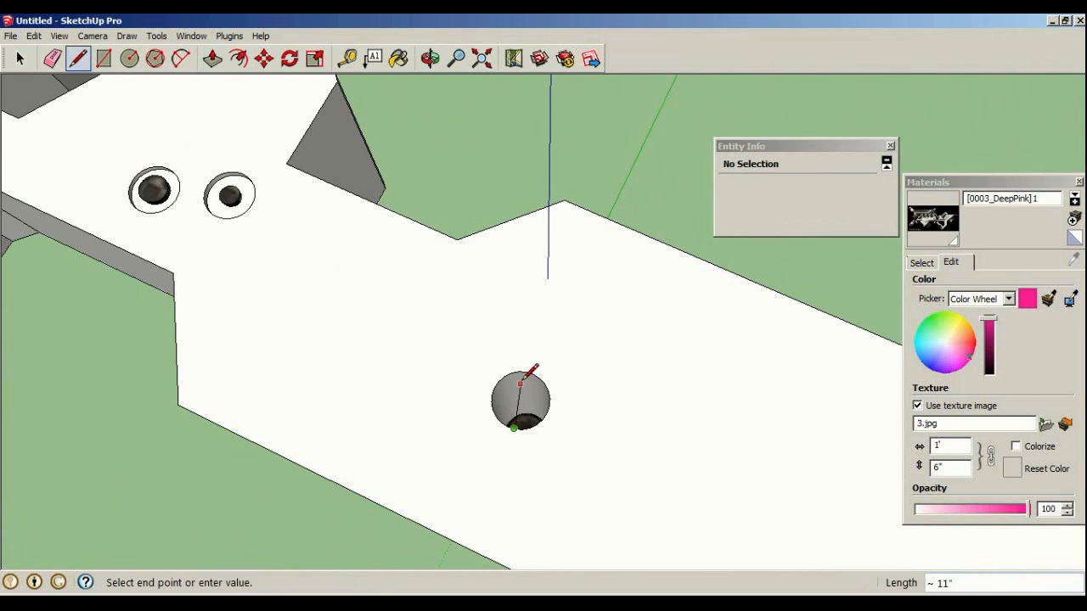
left_click(522, 373)
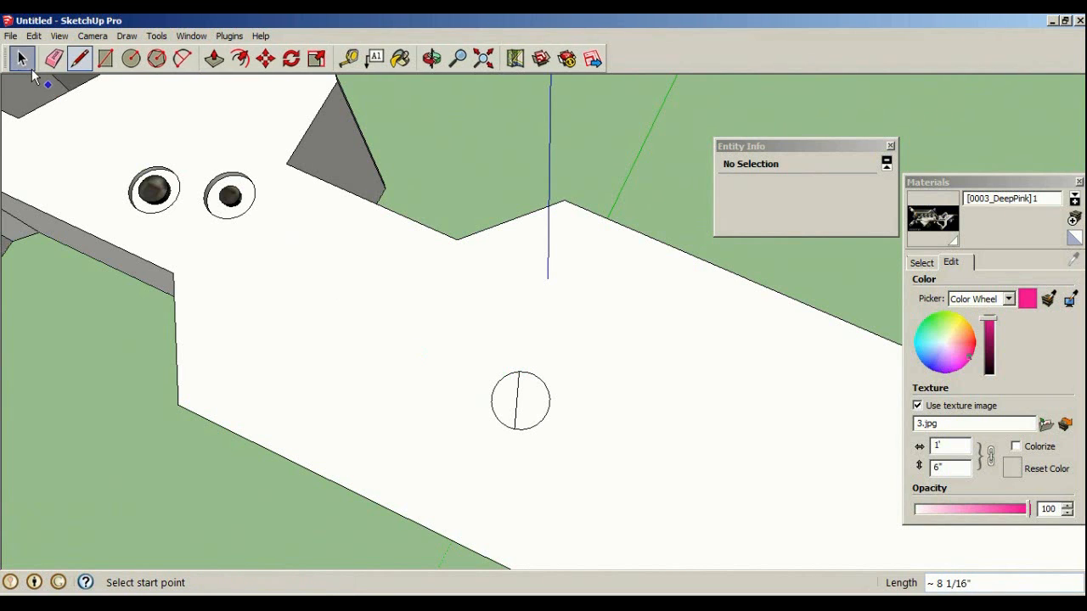
left_click(22, 58)
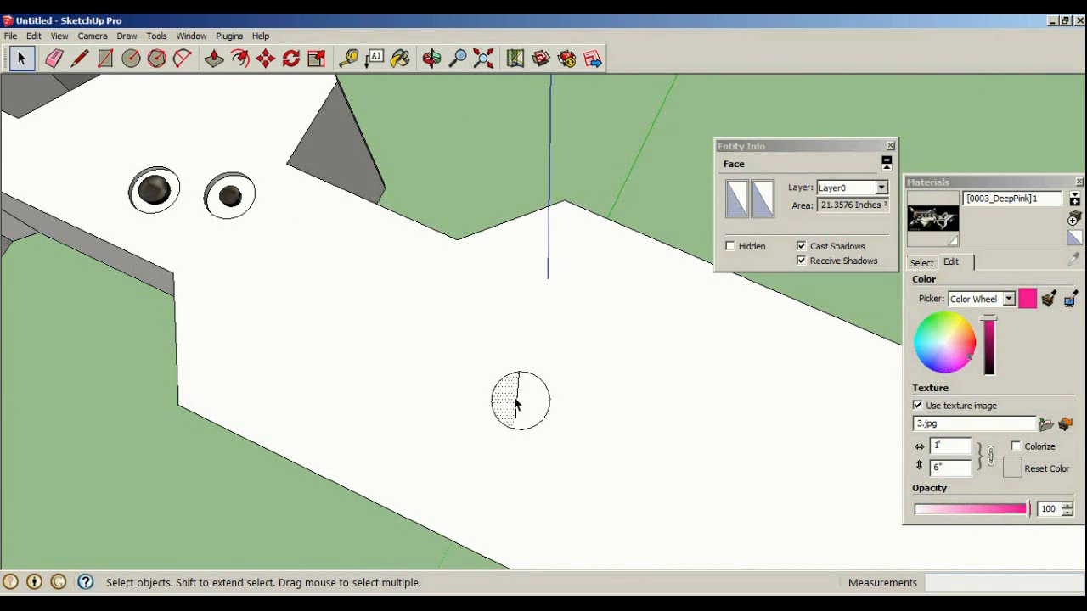
key("Delete")
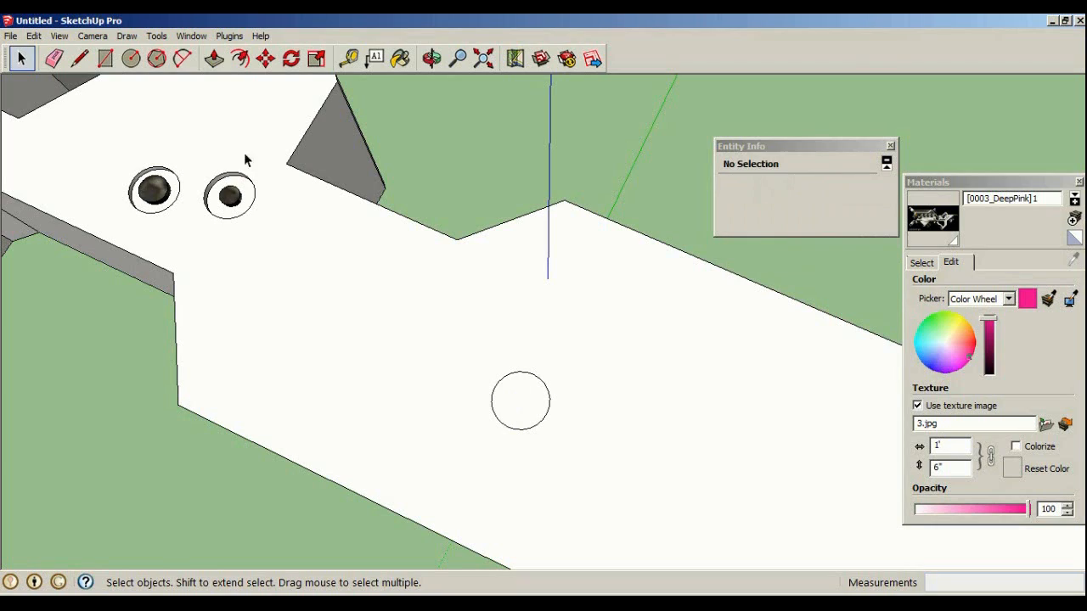
Recess the newly capped circle beside the pin holes by 1" with Push/Pull
left_click(213, 58)
scroll(524, 429, "up", 1)
middle_click_drag(521, 431, 408, 365)
left_click(513, 313)
left_click(513, 315)
scroll(442, 357, "down", 3)
middle_click_drag(580, 378, 767, 335)
middle_click_drag(648, 307, 333, 300)
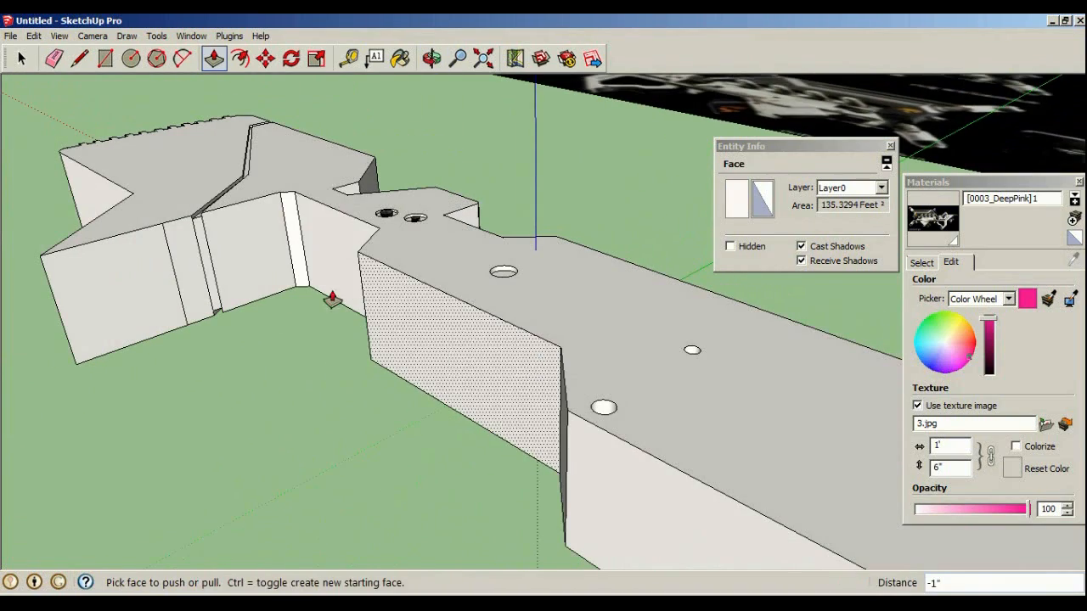
Cap the open hole near the body's stepped edge with a 5 1/2" line across its rim, and delete the line
left_click(21, 57)
scroll(594, 405, "up", 2)
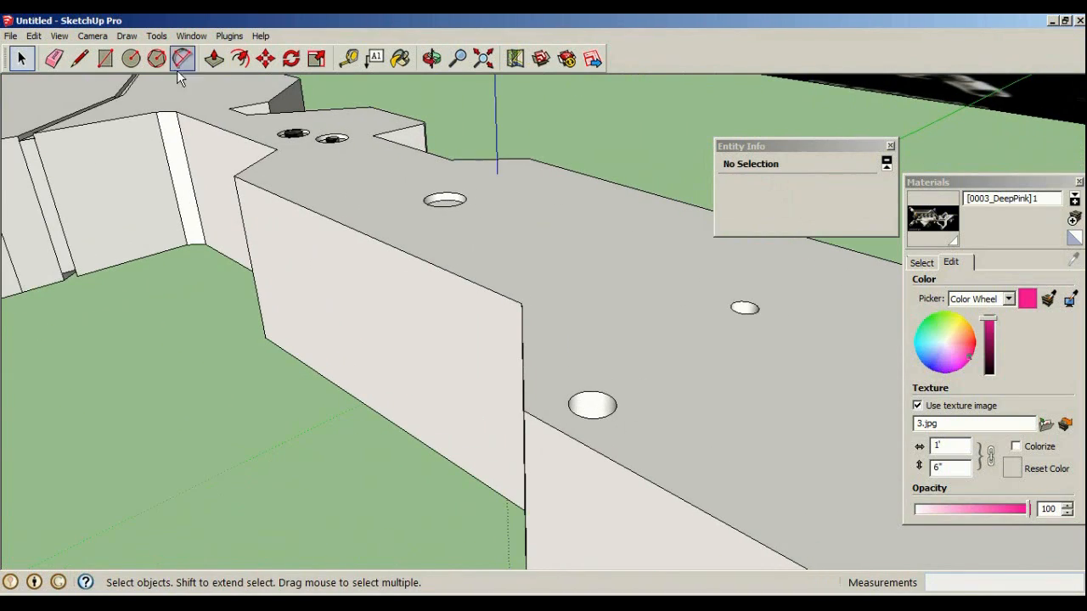
left_click(84, 66)
left_click(588, 418)
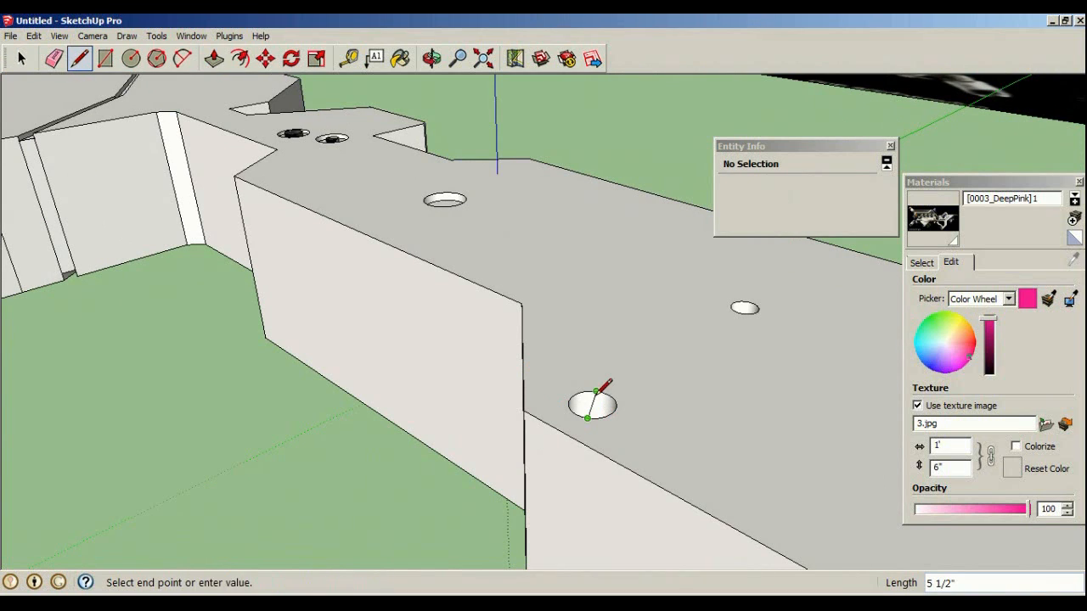
left_click(21, 57)
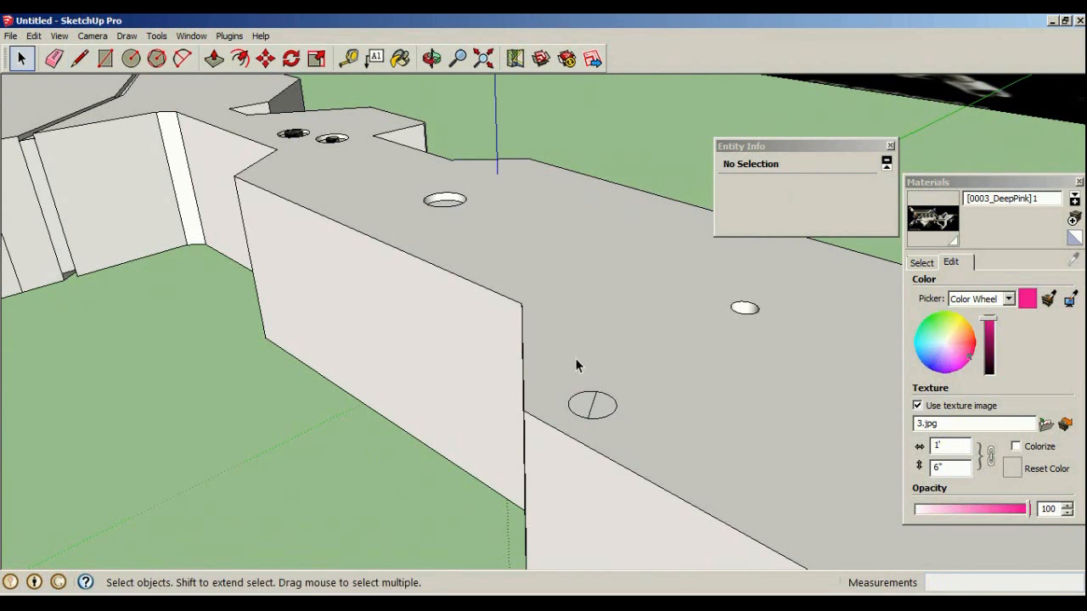
left_click(593, 411)
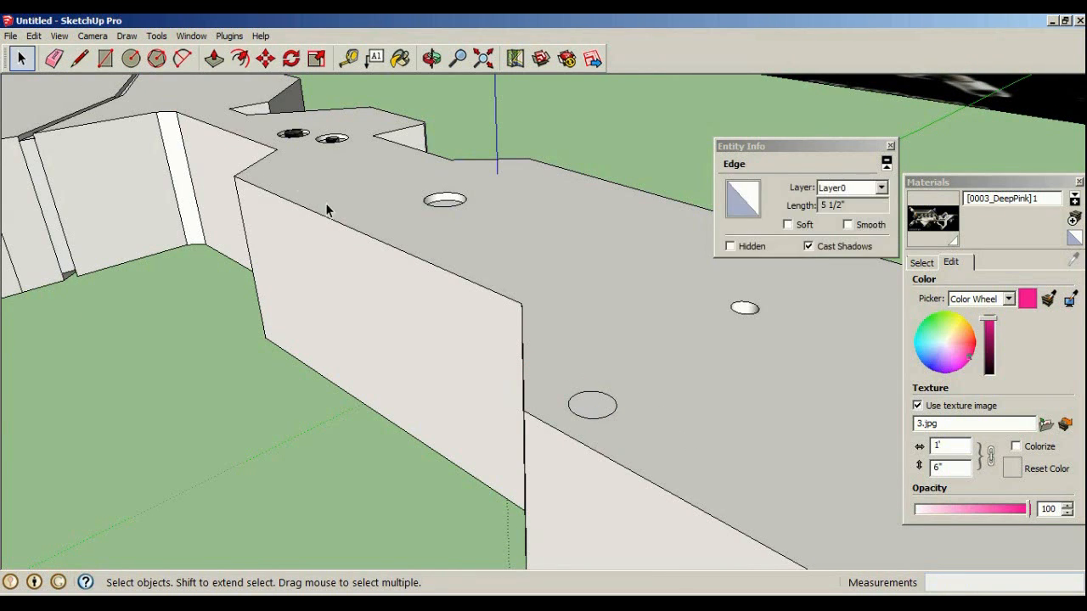
key("Escape")
Recess the capped circle near the body's stepped edge by 9/16" with Push/Pull
left_click(214, 58)
scroll(577, 414, "up", 1)
left_click_drag(579, 414, 583, 417)
middle_click_drag(623, 318, 396, 396)
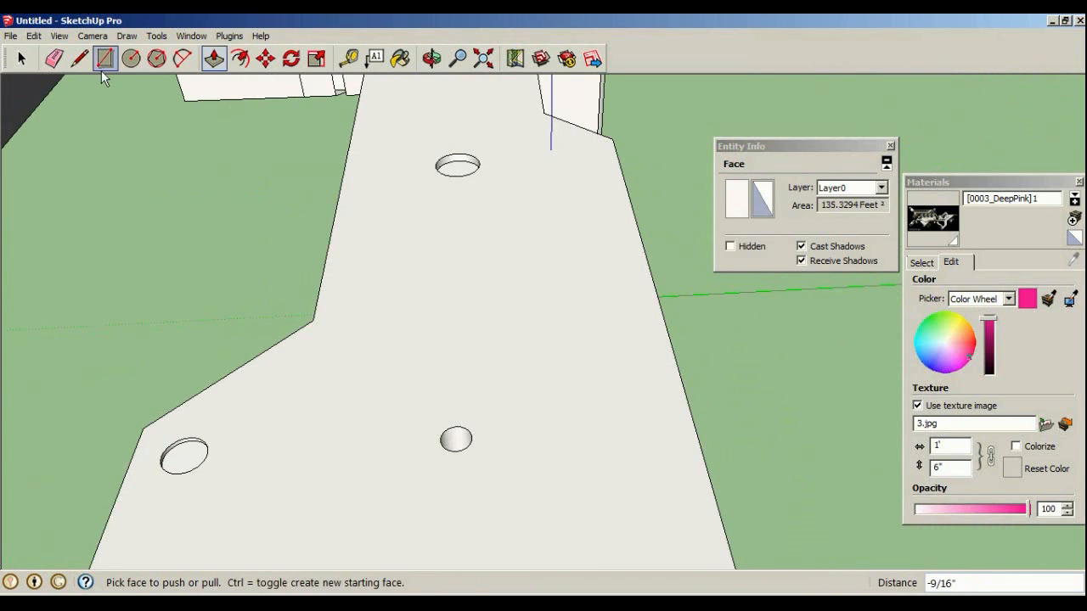
Cap the remaining small open hole with a line about 3 15/16" across its rim, and delete the line
left_click(21, 57)
scroll(166, 137, "up", 1)
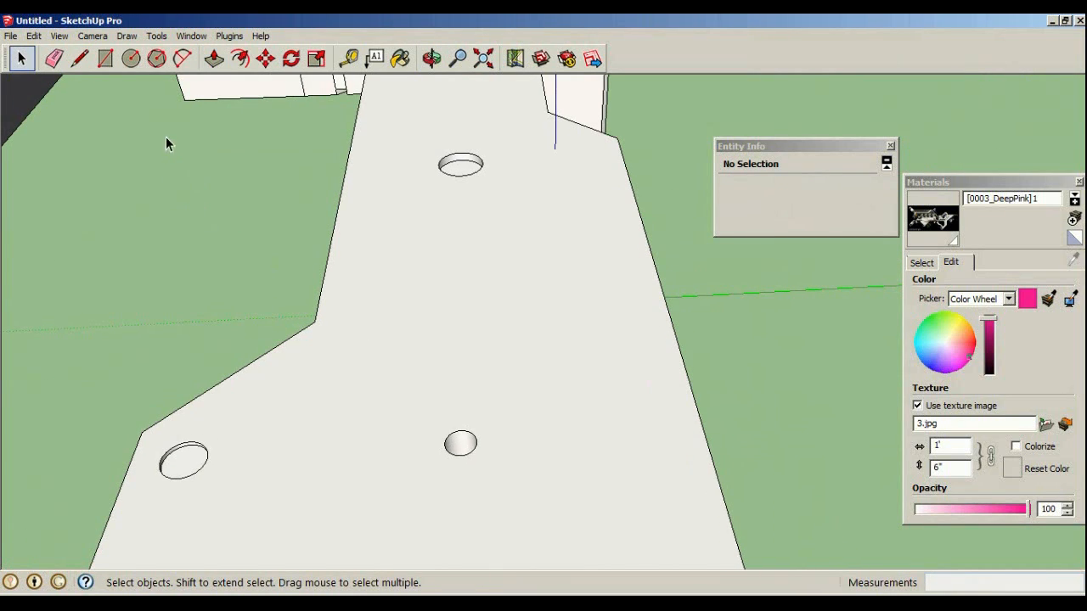
left_click(80, 58)
left_click(456, 455)
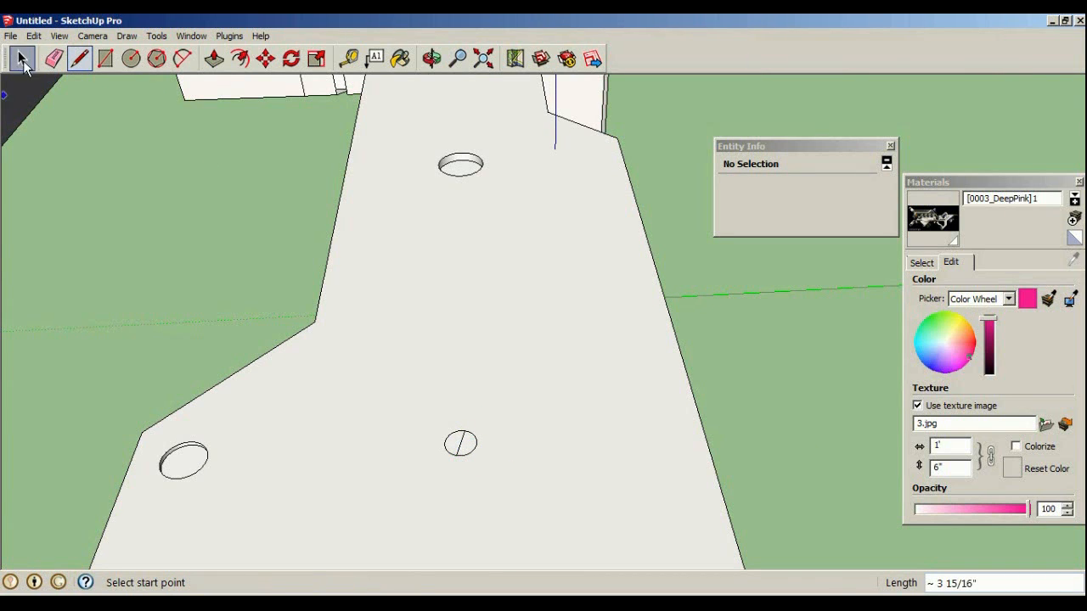
left_click(23, 61)
scroll(431, 391, "up", 1)
left_click(472, 463)
key("Delete")
Recess the small capped circle in the front section by 11/16" with Push/Pull
left_click(214, 58)
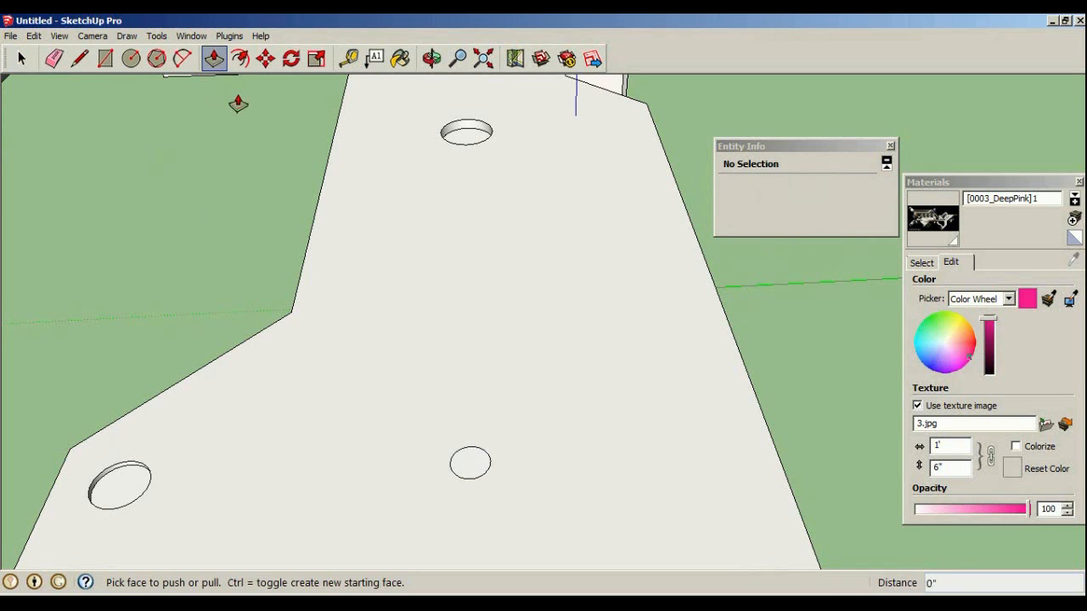
left_click_drag(471, 463, 472, 472)
middle_click_drag(473, 469, 14, 224)
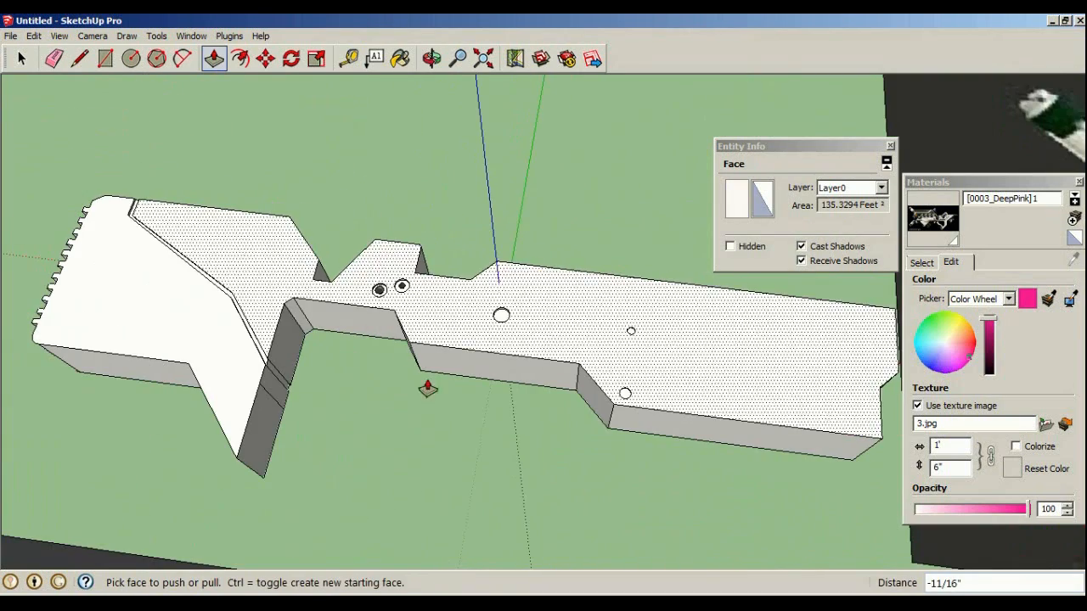
Move the whole rifle body by about 7' 9 7/8", and clear the selection
scroll(565, 454, "down", 7)
middle_click_drag(489, 369, 444, 306)
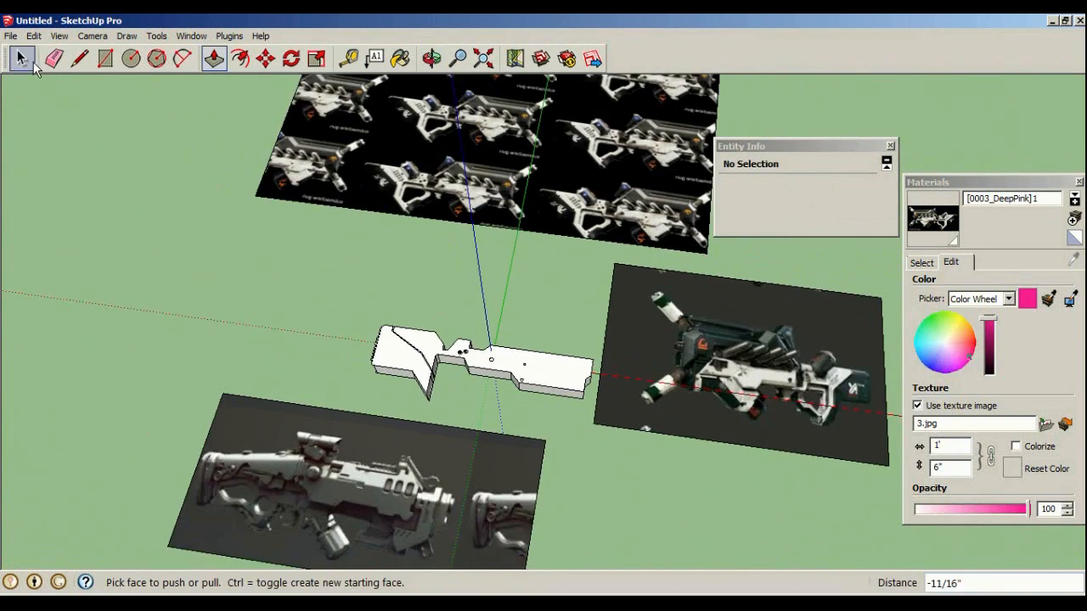
left_click(21, 58)
mouse_move(372, 291)
middle_mouse_down()
mouse_move(451, 413)
mouse_move(364, 280)
middle_mouse_up()
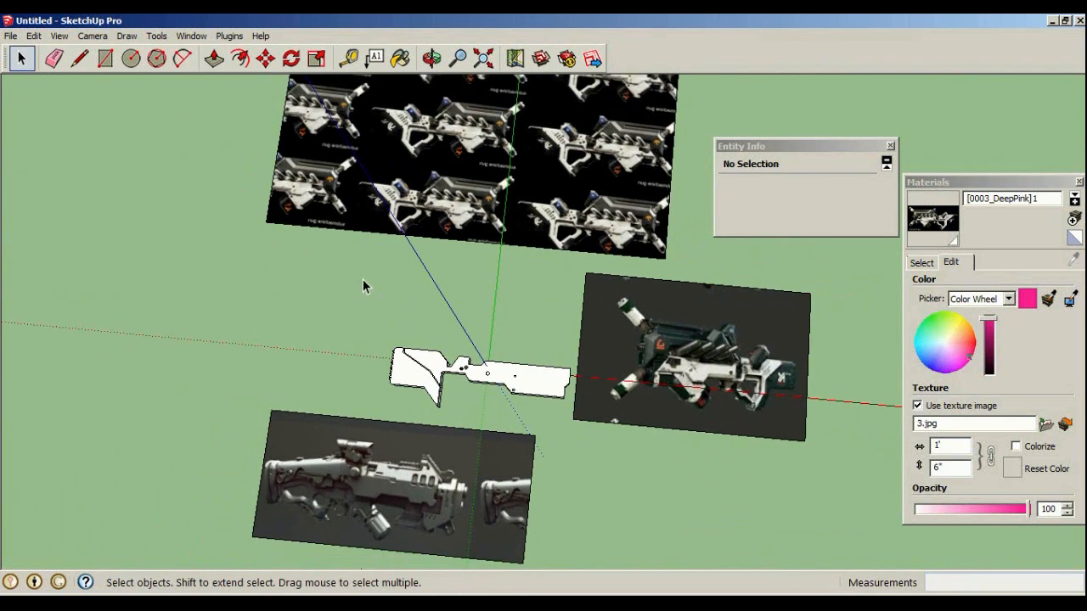
scroll(295, 299, "up", 2)
left_click_drag(621, 450, 639, 450)
middle_click_drag(639, 450, 421, 309)
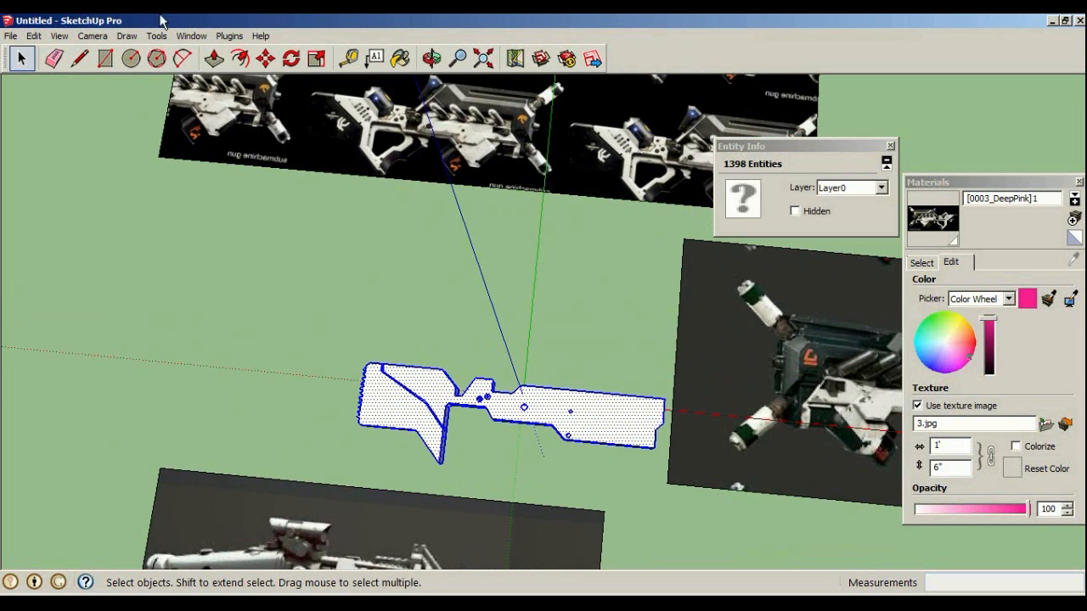
left_click(266, 58)
scroll(396, 211, "up", 2)
left_click(535, 427)
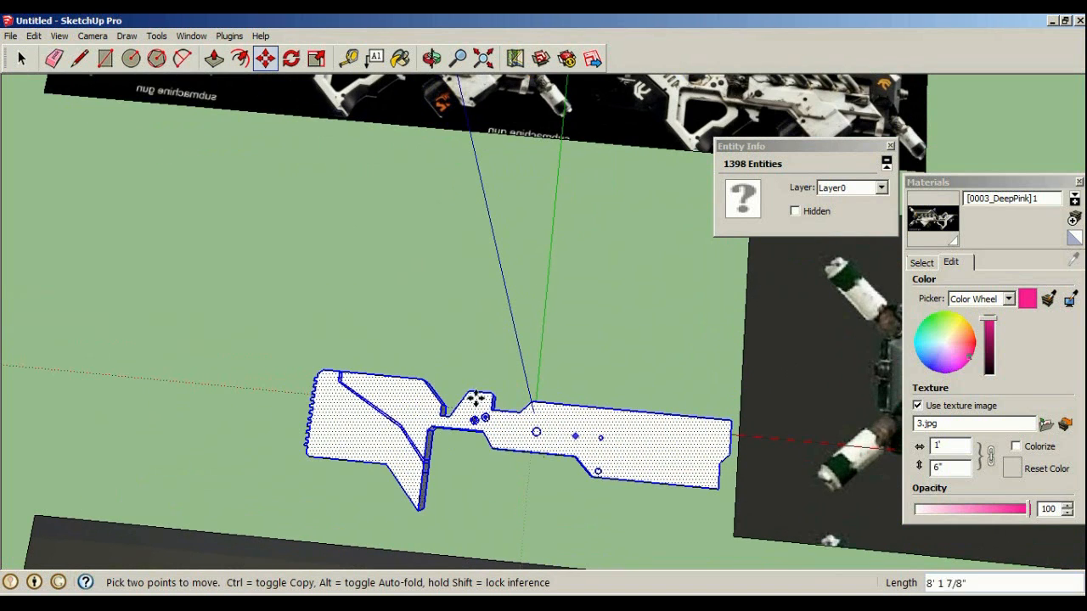
middle_click_drag(386, 260, 514, 287)
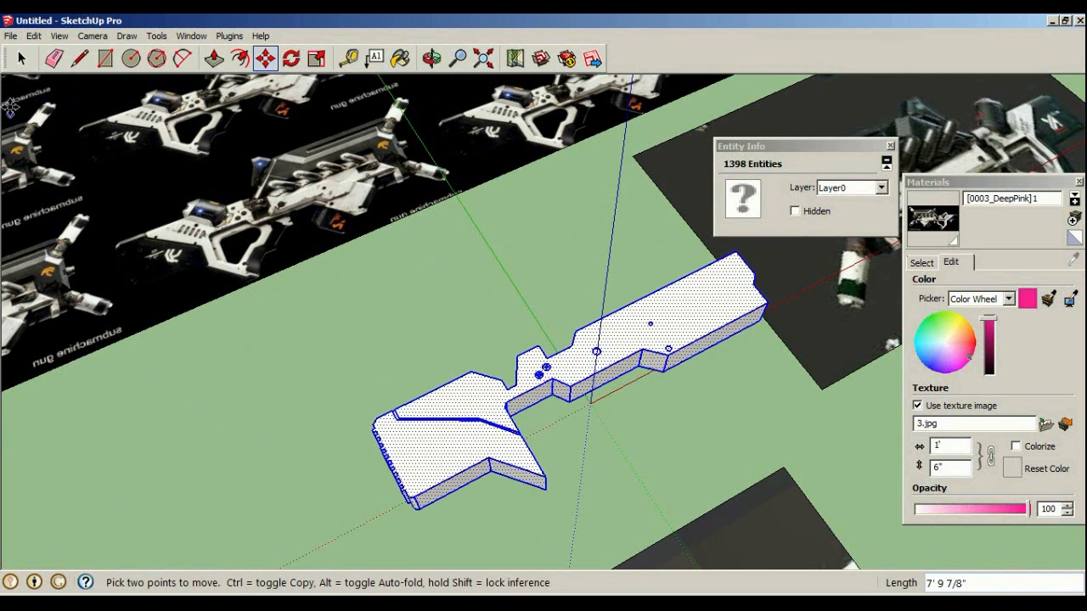
left_click(23, 59)
left_click(506, 313)
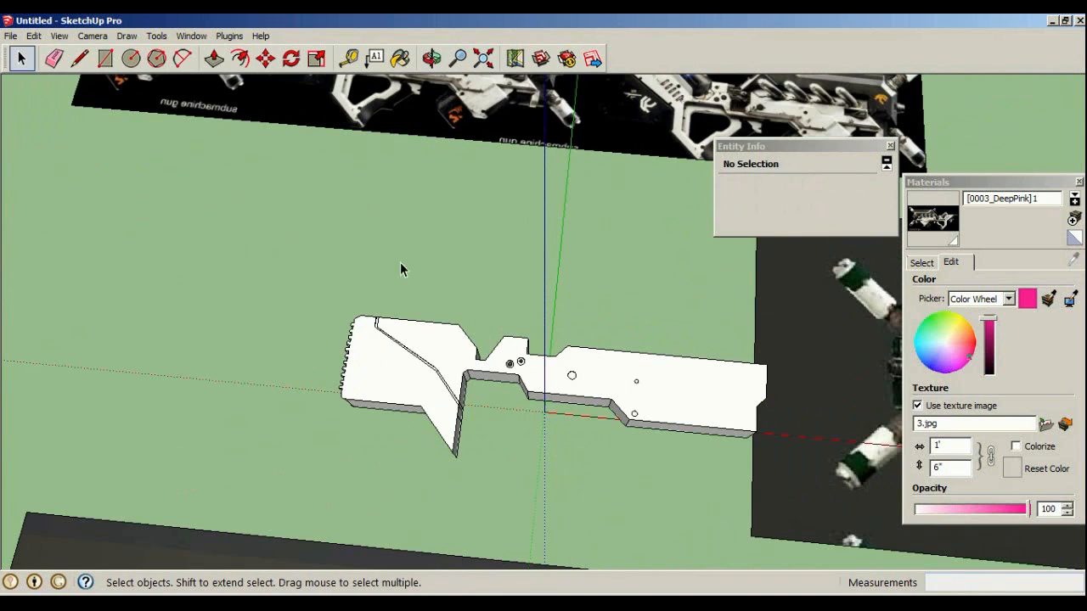
Select the whole rifle body again and move it along the red axis toward its ribbed rear end
left_click_drag(253, 240, 805, 508)
left_click(264, 58)
left_click(614, 376)
left_click(464, 368)
middle_click_drag(554, 419, 238, 217)
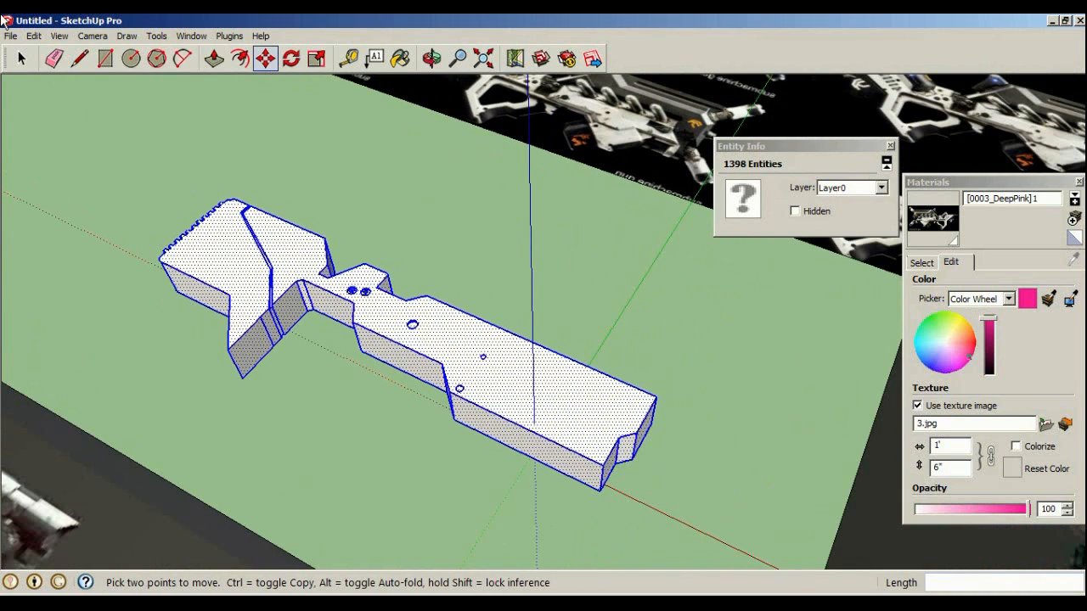
Copy the entire rifle body and paste a duplicate beside the original, next to the submachine gun reference sheet
left_click(26, 59)
middle_click_drag(265, 162, 392, 255)
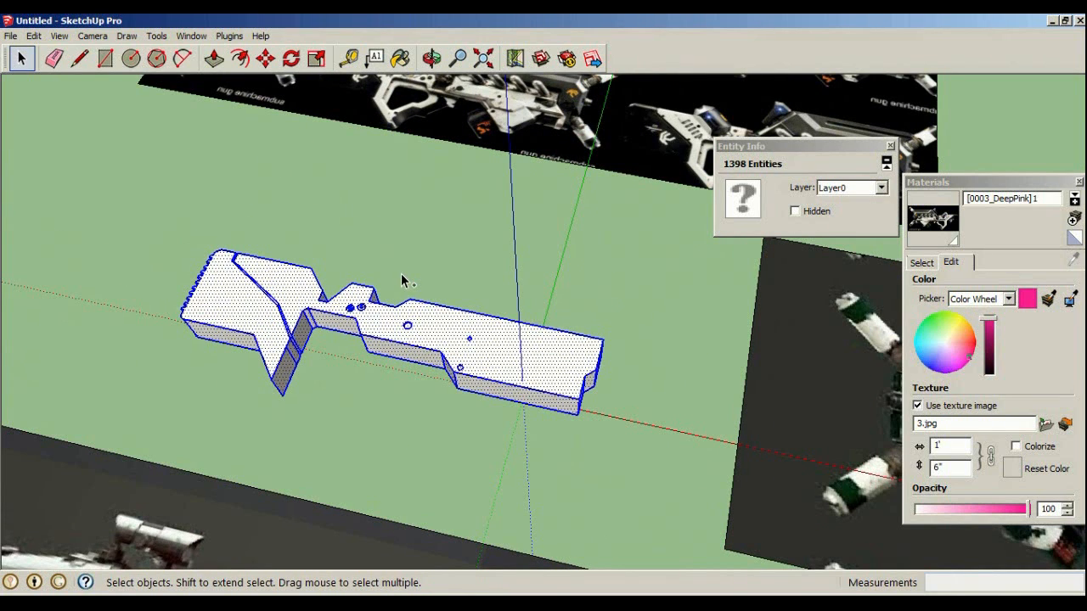
left_click(34, 36)
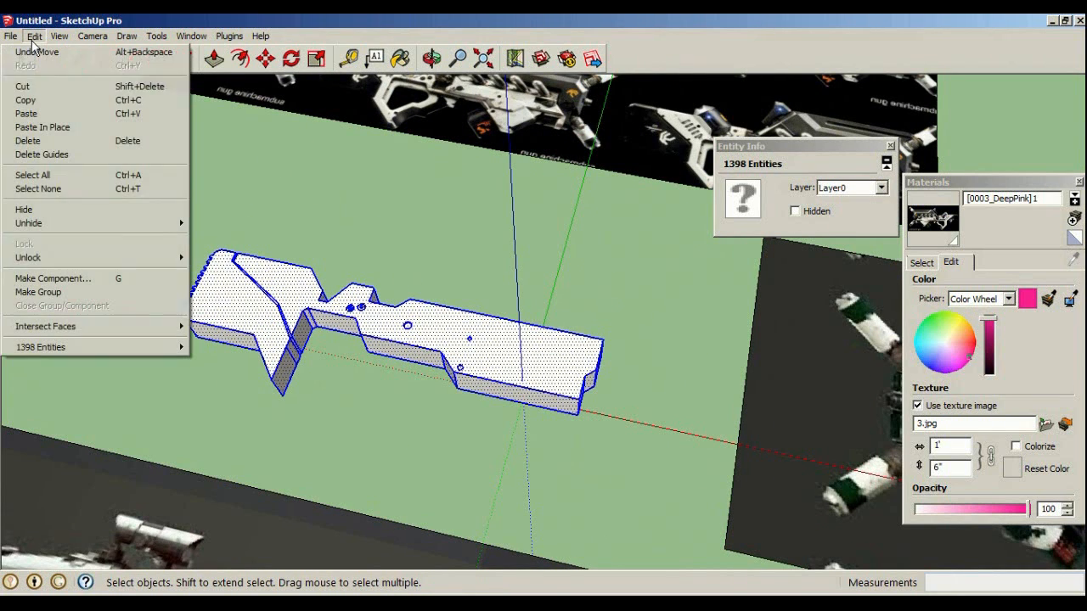
left_click(416, 229)
left_click_drag(175, 189, 637, 467)
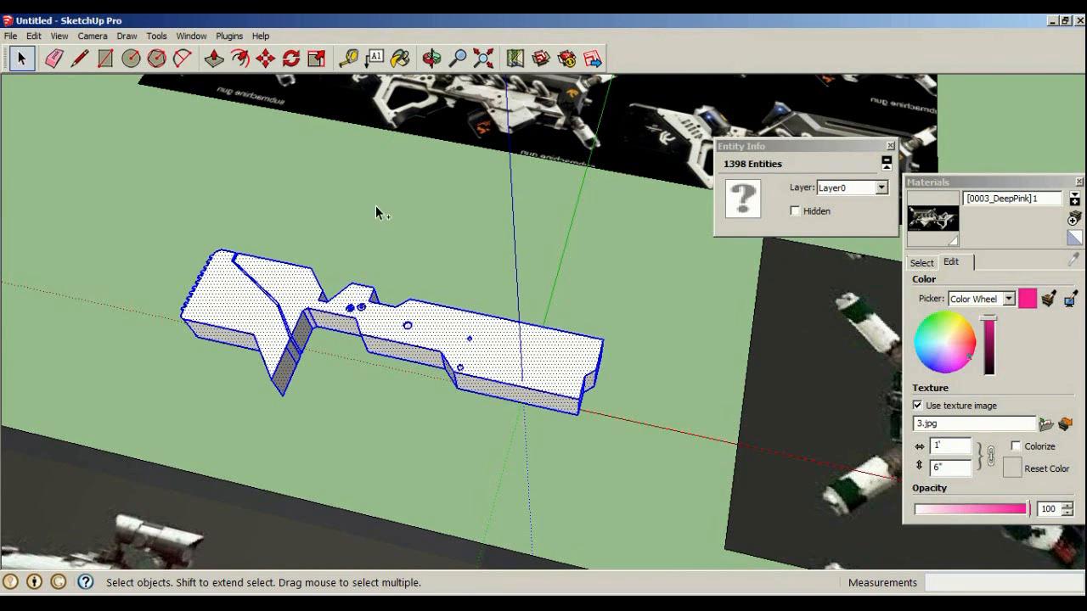
middle_click_drag(375, 206, 444, 247)
key("ctrl+v")
scroll(335, 269, "down", 1)
middle_click_drag(178, 276, 177, 319)
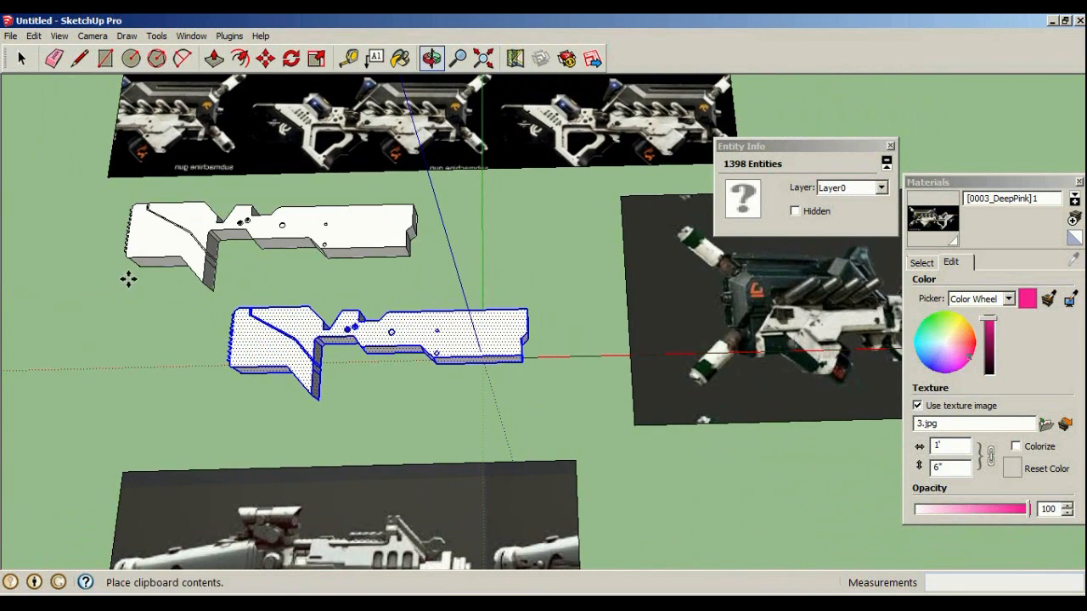
left_click(111, 270)
Delete the top faces of the stock and front sections on the duplicated body
scroll(159, 243, "up", 3)
middle_click_drag(159, 243, 382, 235)
left_click(18, 57)
middle_click_drag(230, 305, 261, 316)
middle_click_drag(214, 400, 435, 277)
middle_click_drag(431, 371, 440, 408)
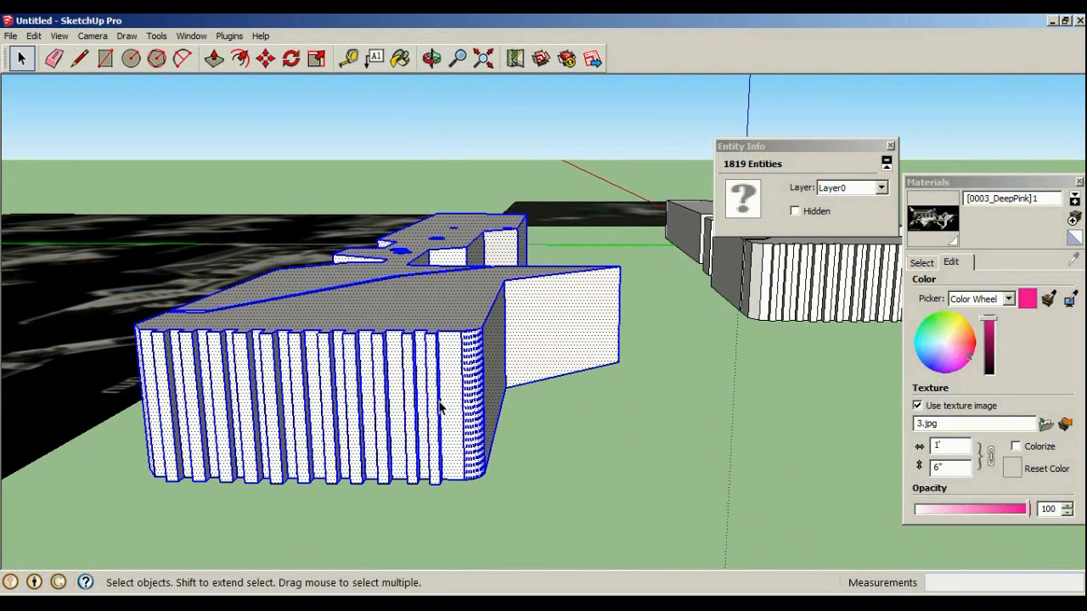
left_click(434, 405)
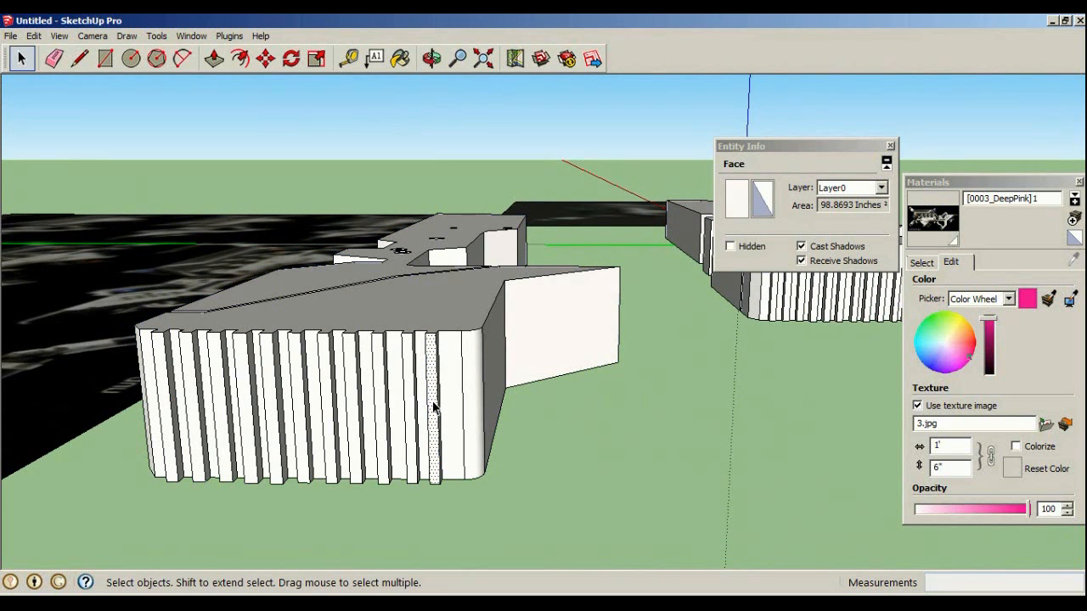
left_click(466, 359)
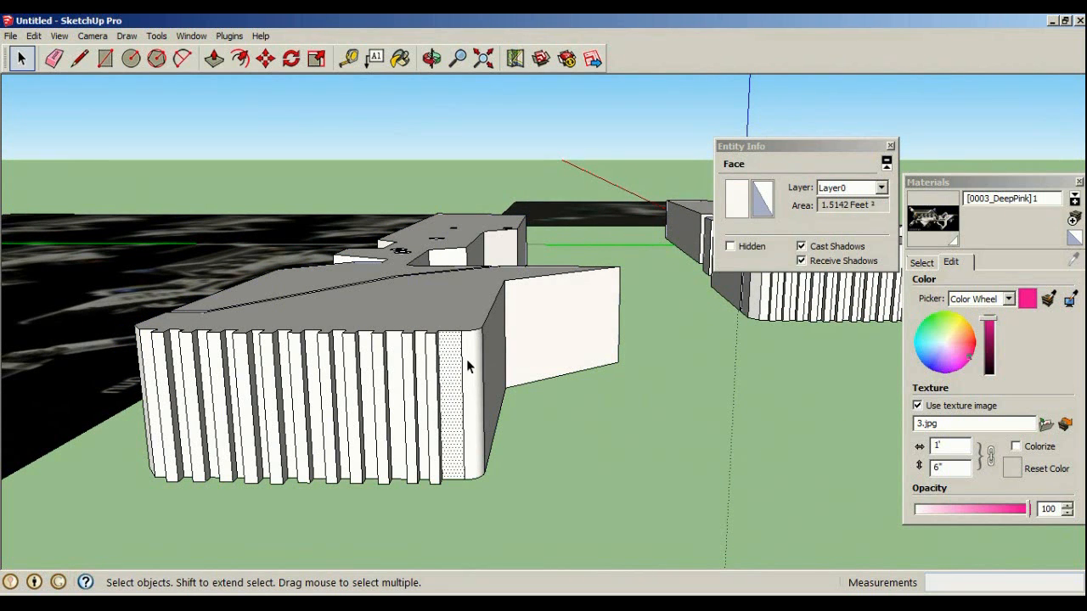
left_click(445, 319)
middle_click_drag(463, 255, 512, 418)
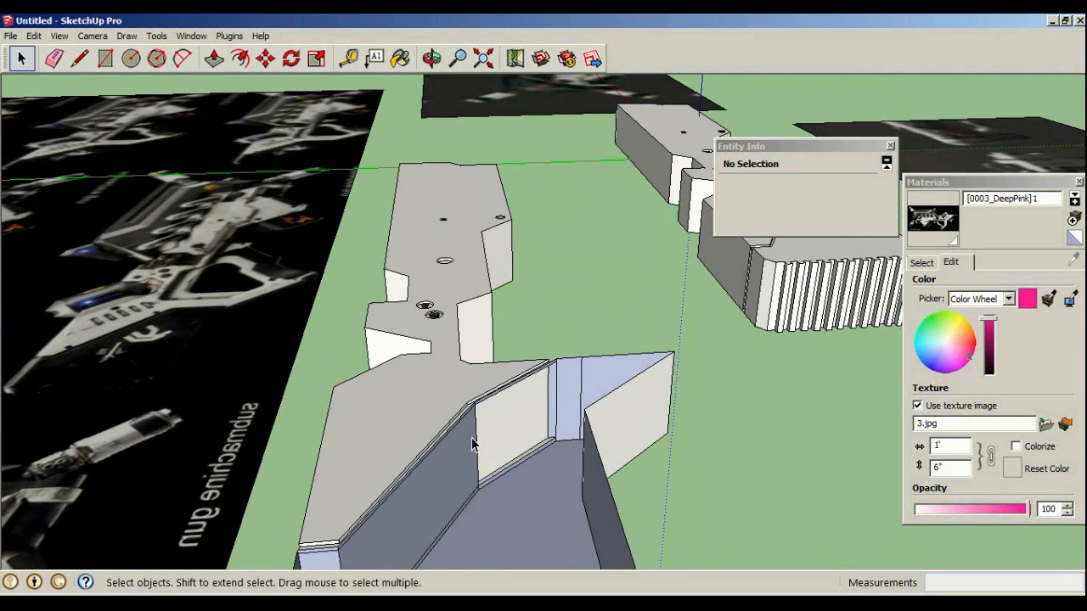
left_click(441, 425)
key("Delete")
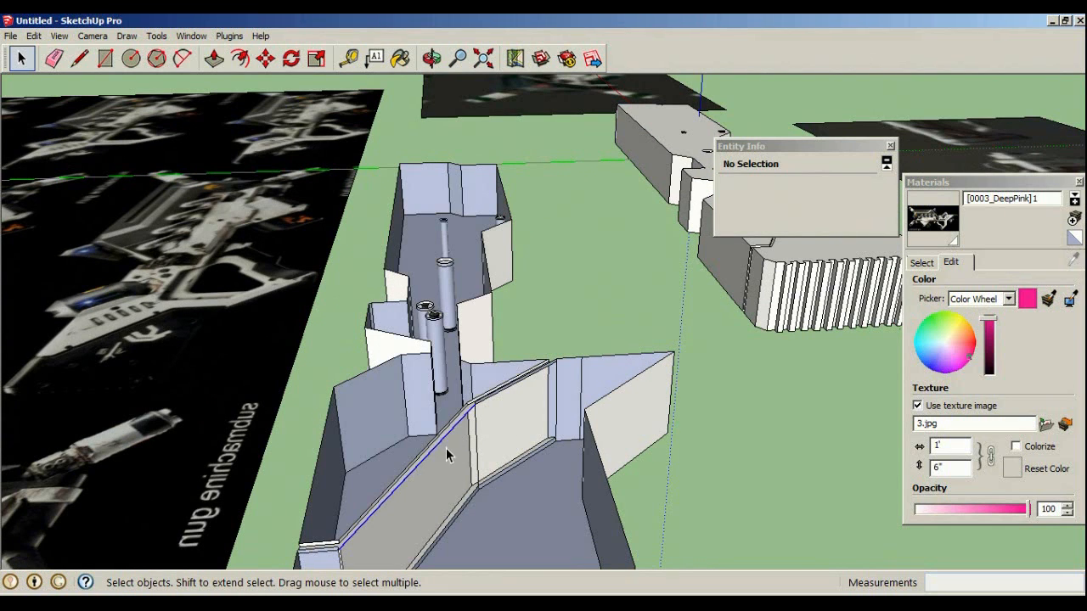
middle_click_drag(446, 452, 555, 393)
scroll(493, 316, "down", 5)
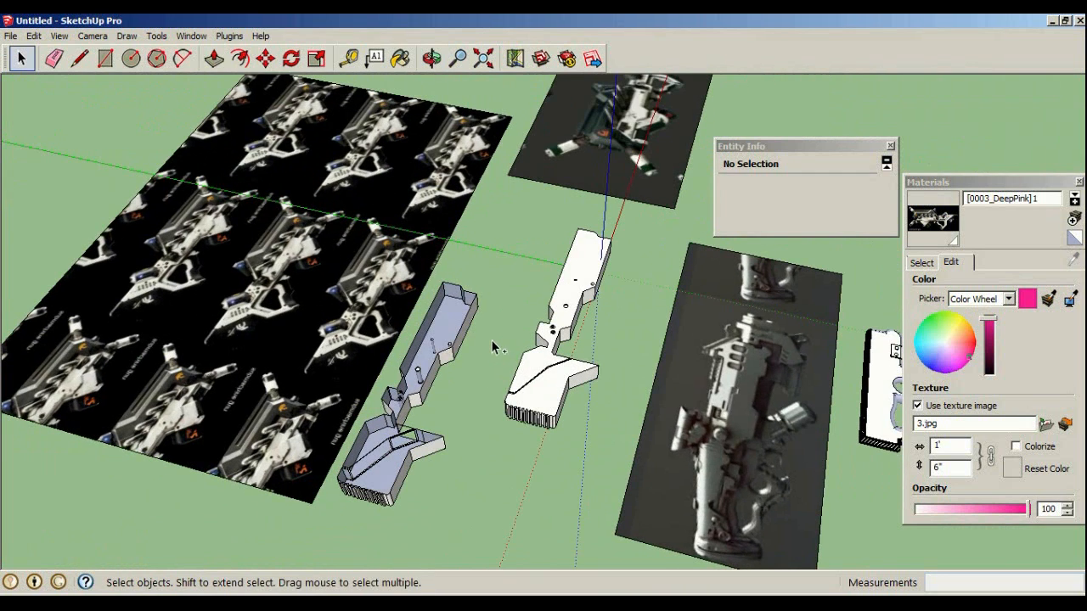
Undo the face deletions on the duplicate and the pasting of the duplicate itself
key("ctrl+z")
key("ctrl+z")
key("ctrl+z")
key("ctrl+z")
key("ctrl+z")
key("ctrl+z")
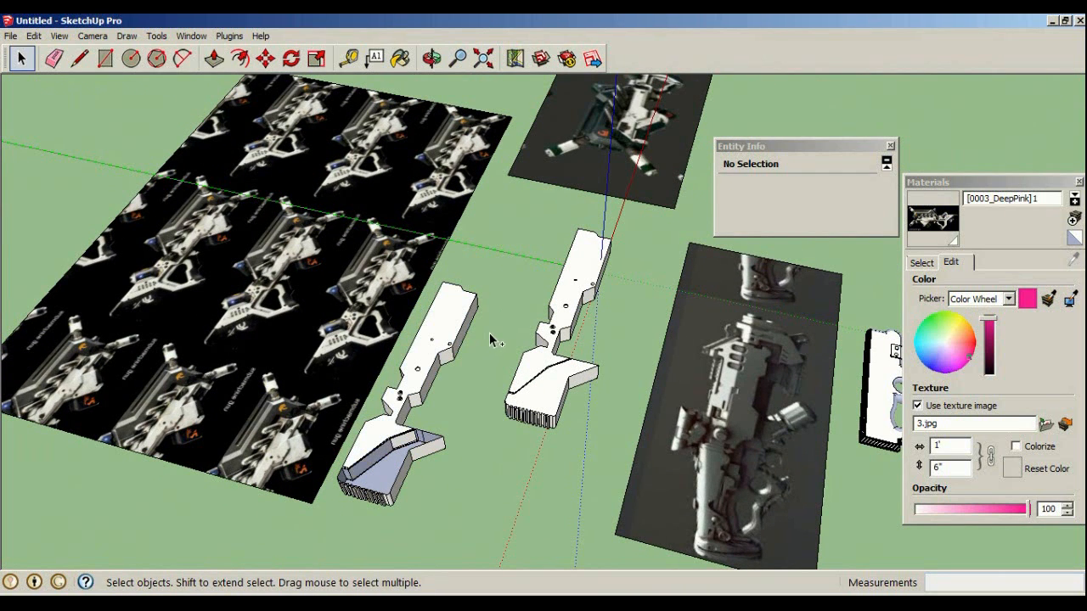
key("ctrl+z")
Undo the earlier edits back through the body's moves, ribs and groove to before the submachine gun reference plane was added
scroll(608, 265, "up", 1)
left_click_drag(535, 348, 445, 490)
left_click_drag(594, 223, 463, 479)
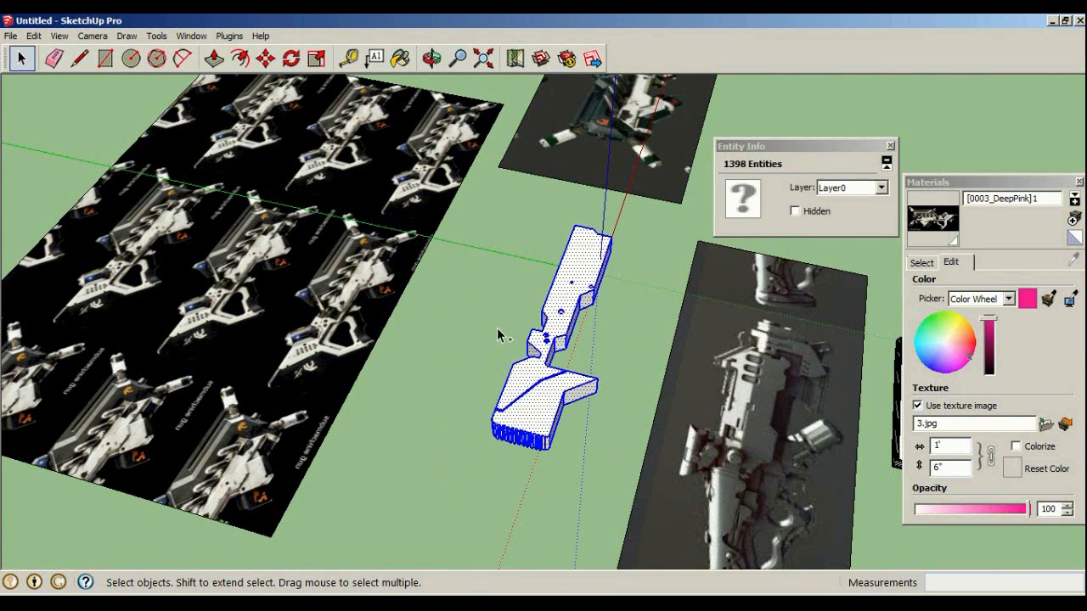
middle_click_drag(510, 323, 417, 349)
left_click(444, 356)
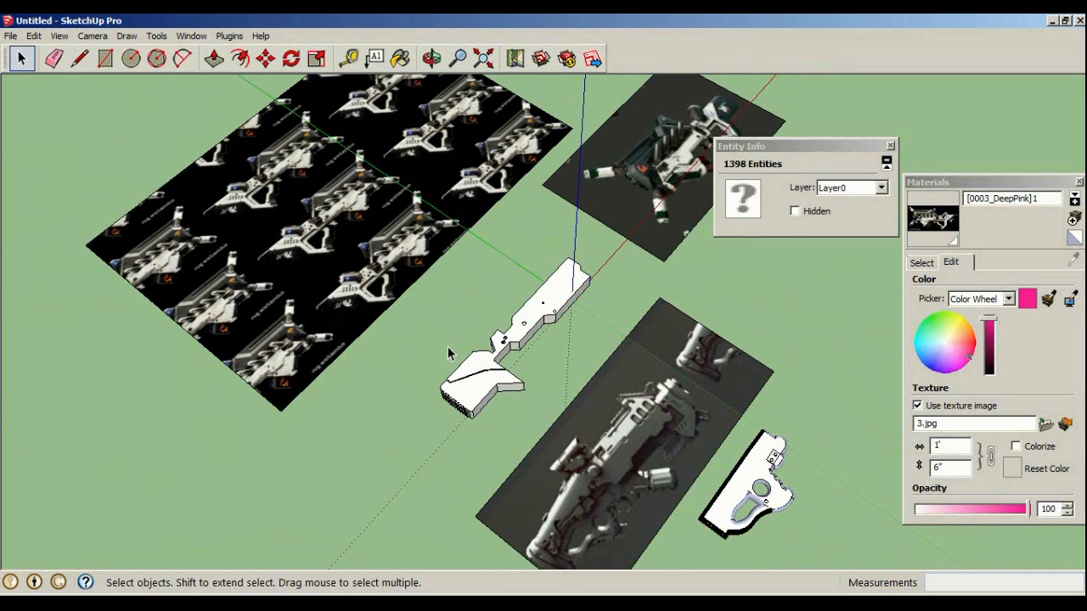
left_click_drag(447, 346, 474, 318)
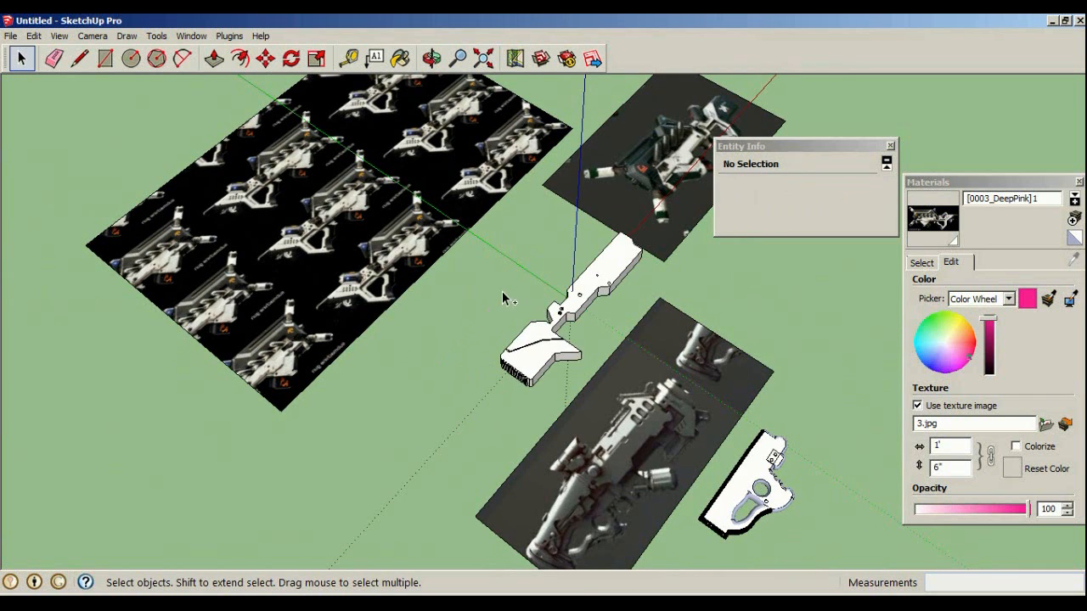
middle_click_drag(541, 276, 514, 282)
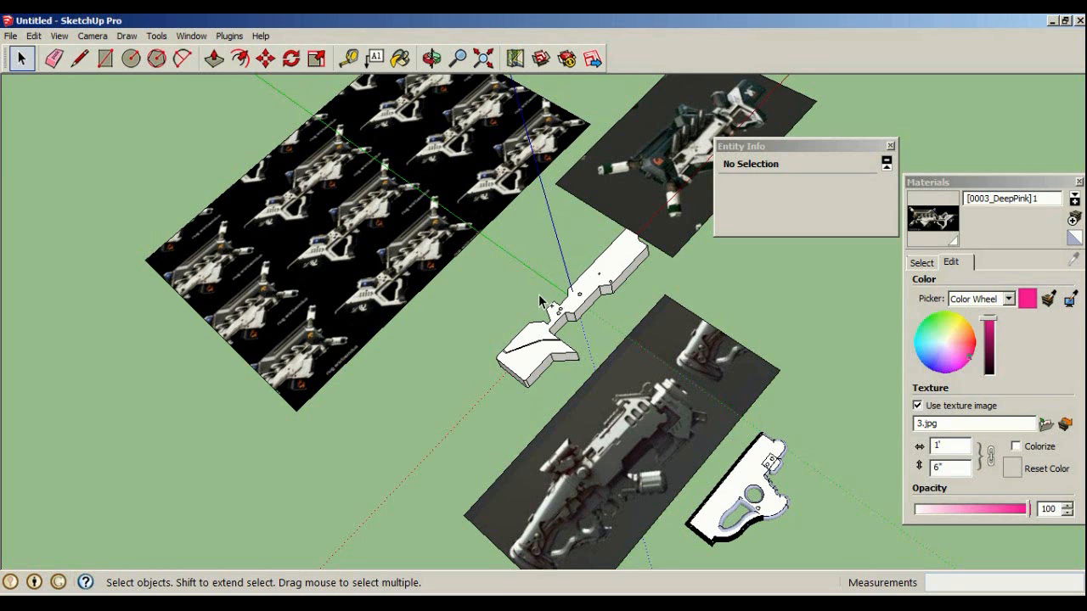
key("ctrl+z")
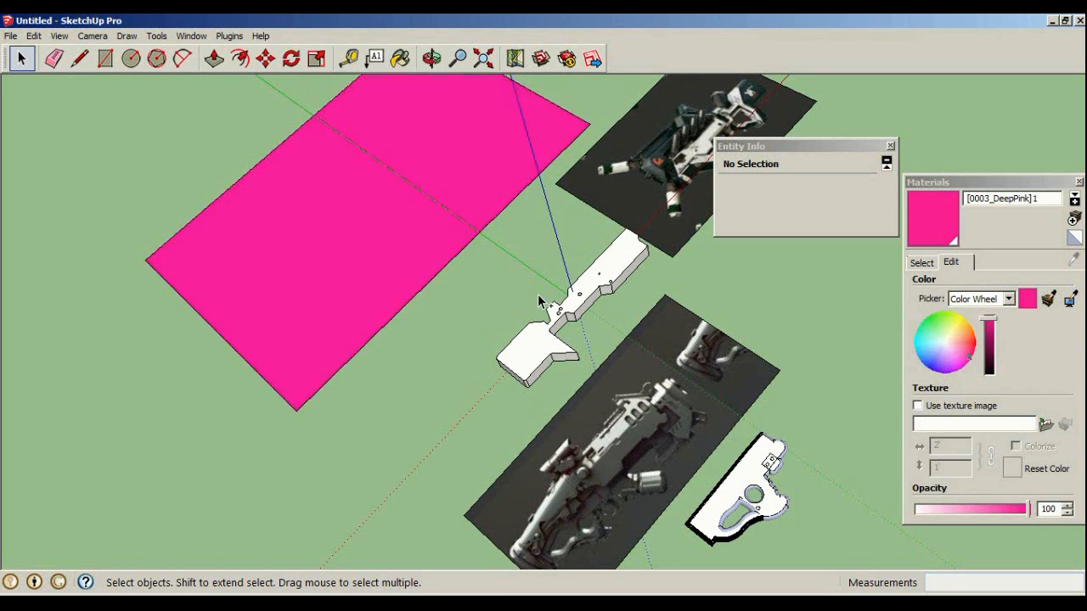
key("ctrl+z")
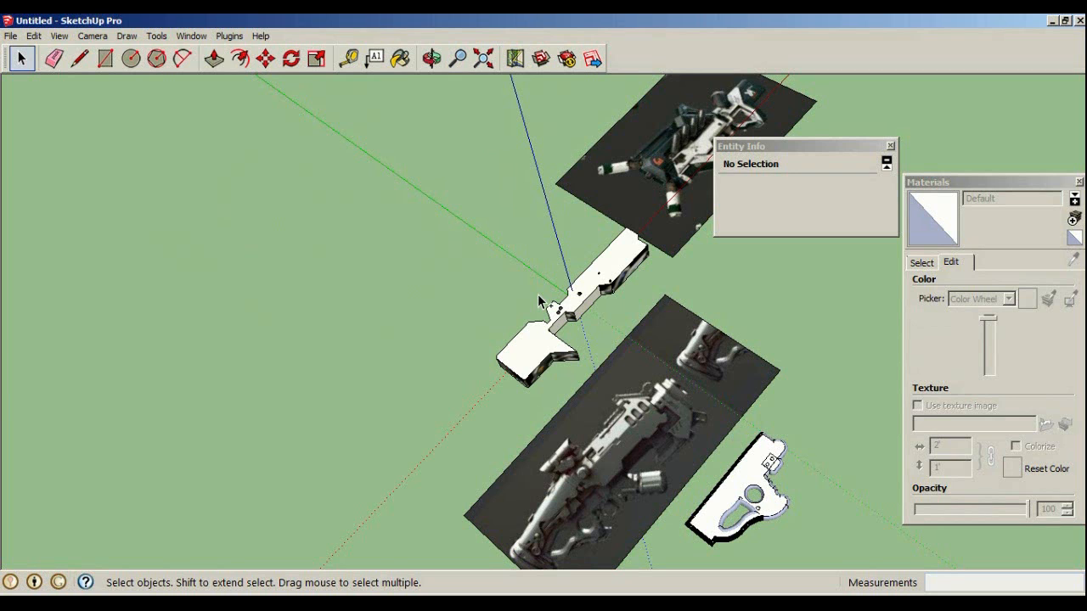
Delete the large top face of the restored textured body and the stock's long upper side wall
middle_click_drag(534, 300, 500, 261)
scroll(601, 296, "up", 5)
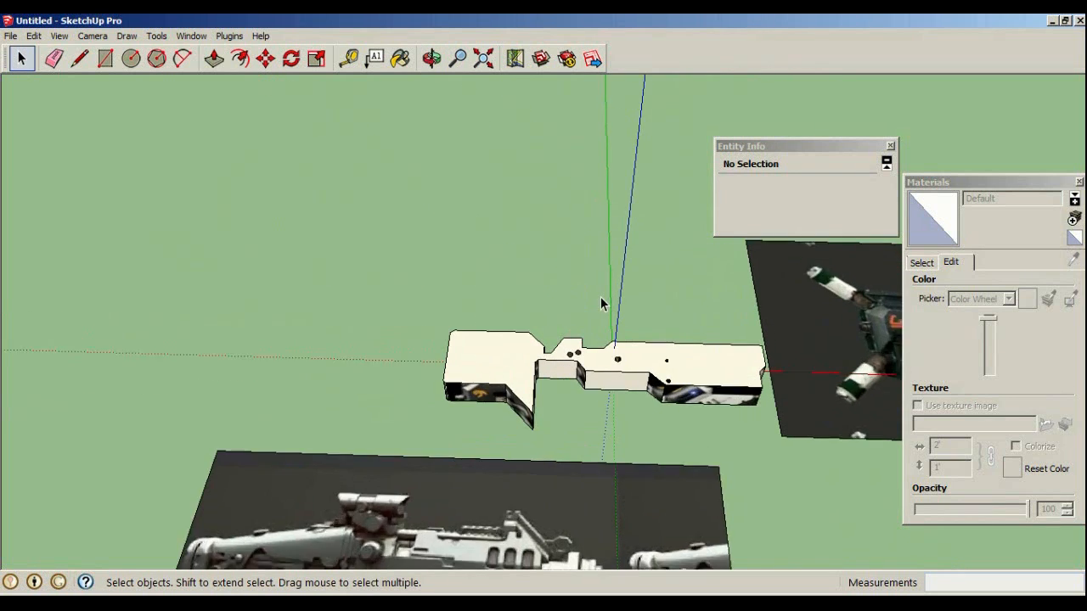
scroll(586, 330, "up", 2)
left_click(430, 408)
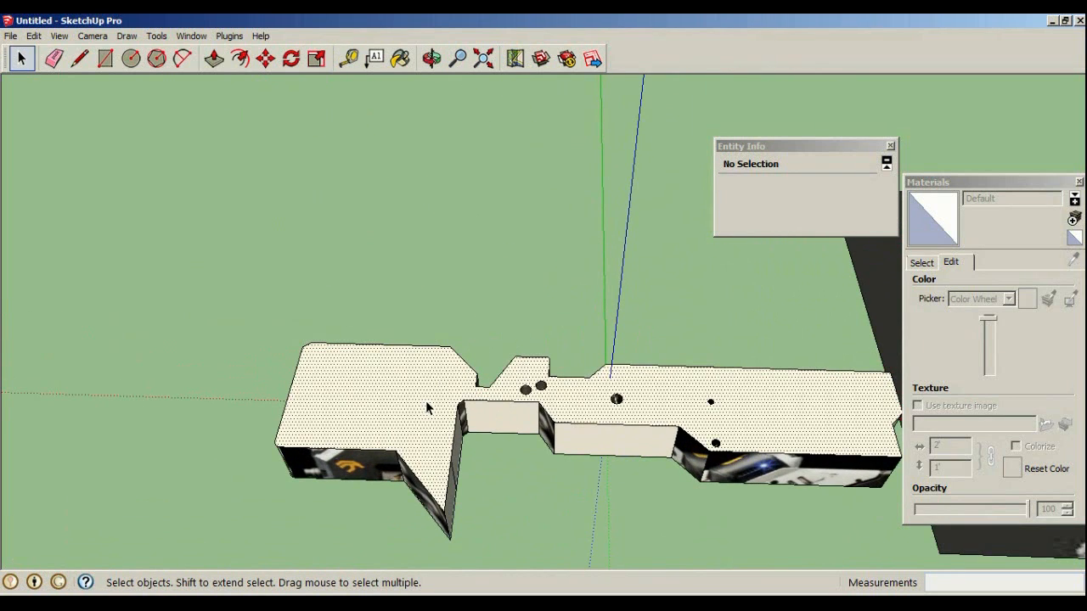
key("Delete")
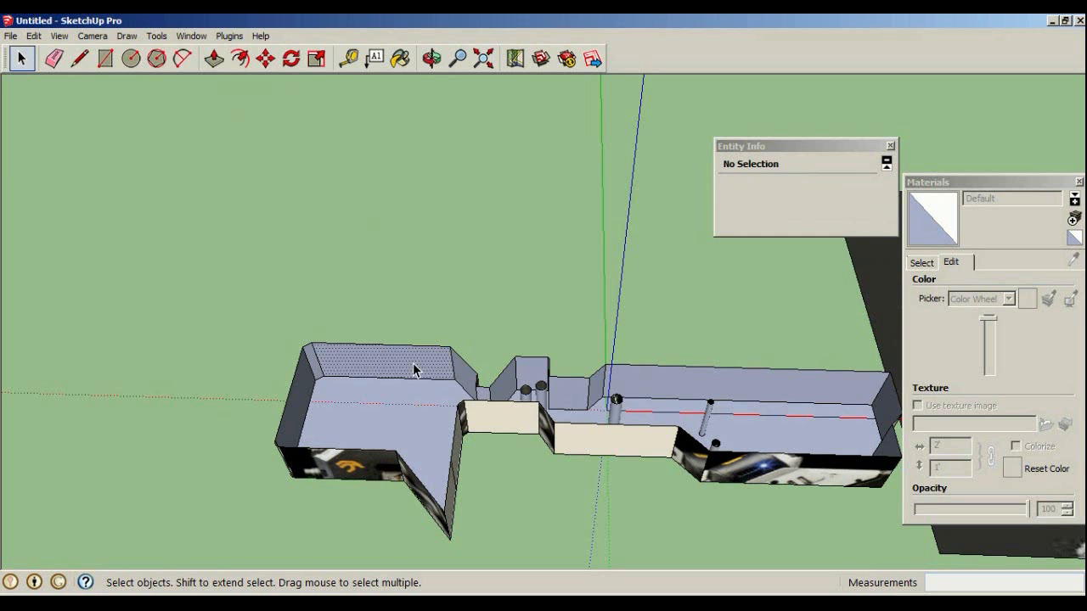
middle_click_drag(420, 269, 592, 295)
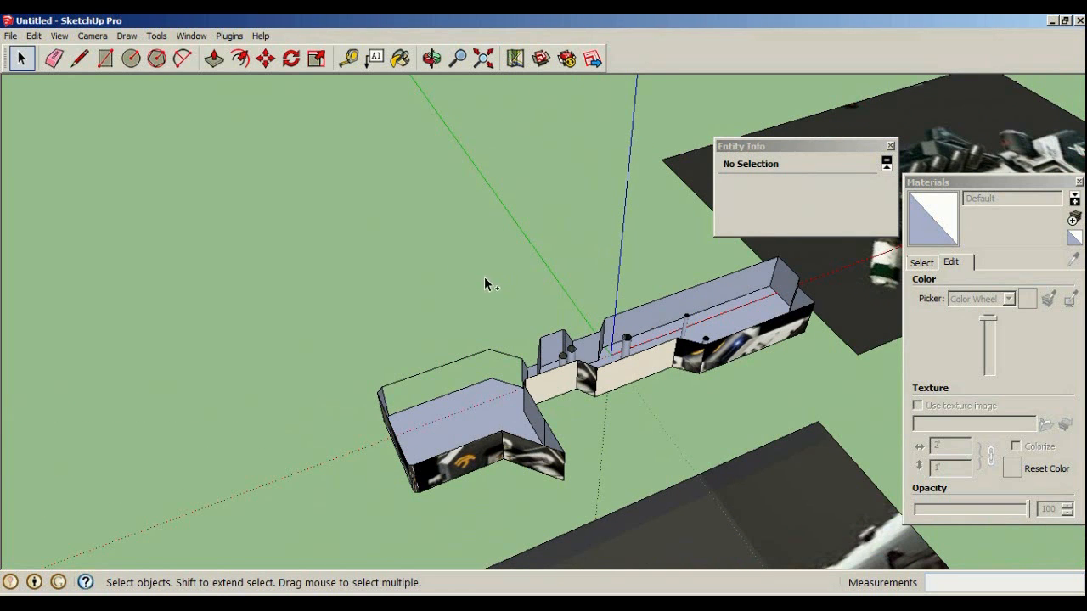
Paste the copied finished rifle body into the empty area beside the opened textured body
key("ctrl+v")
left_click(327, 257)
scroll(502, 393, "up", 3)
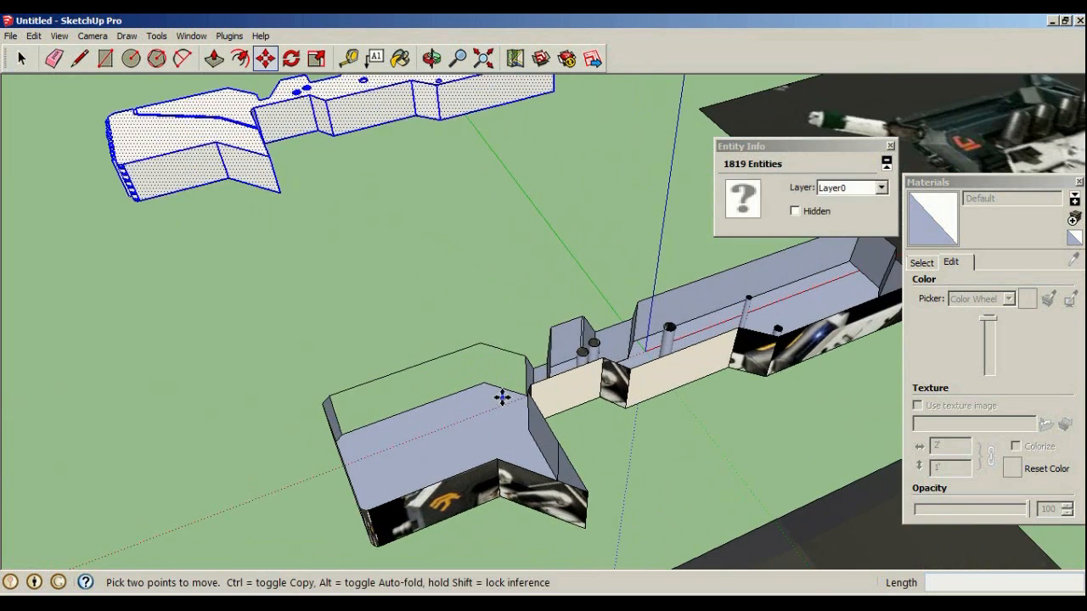
left_click(21, 58)
Delete the stock's end wall, its lower side wall, the rounded corner between them, and the grip's outer and inner walls
scroll(500, 460, "up", 3)
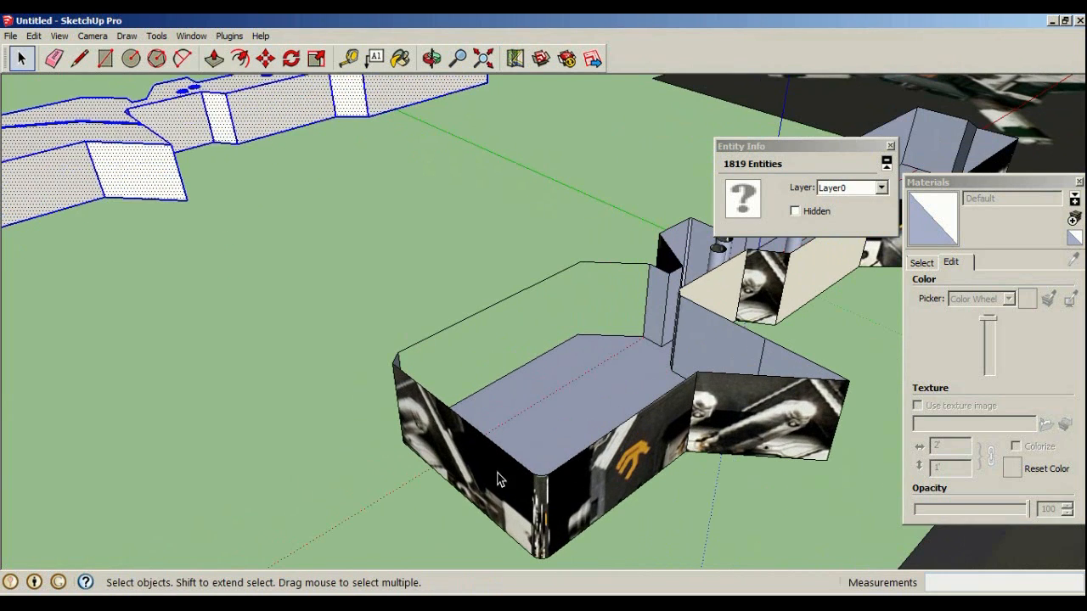
left_click(488, 507)
key("Delete")
left_click(608, 491)
key("Delete")
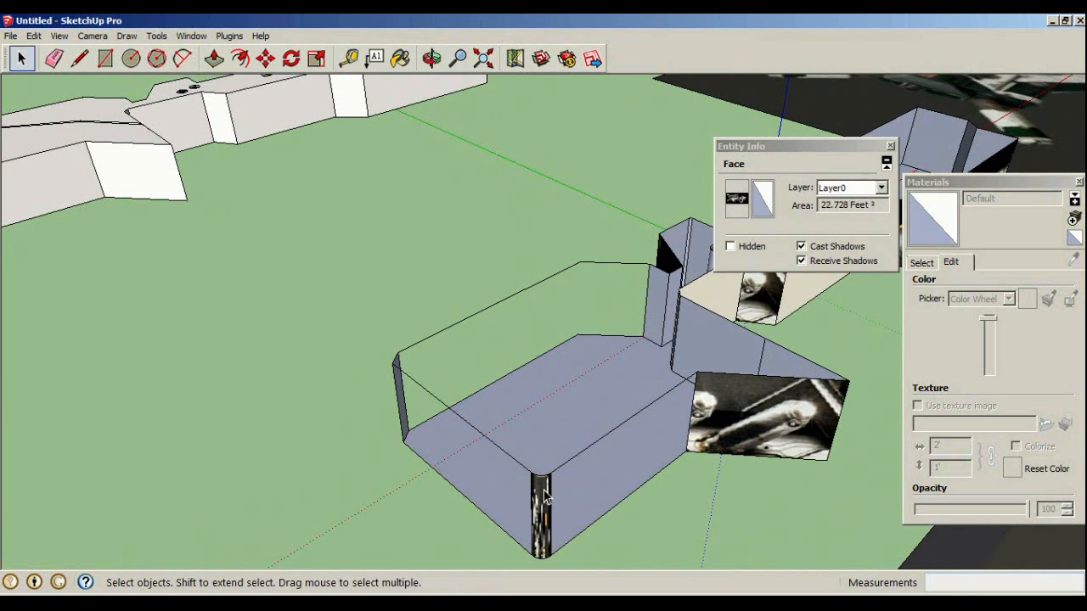
left_click(546, 491)
key("Delete")
left_click(744, 426)
key("Delete")
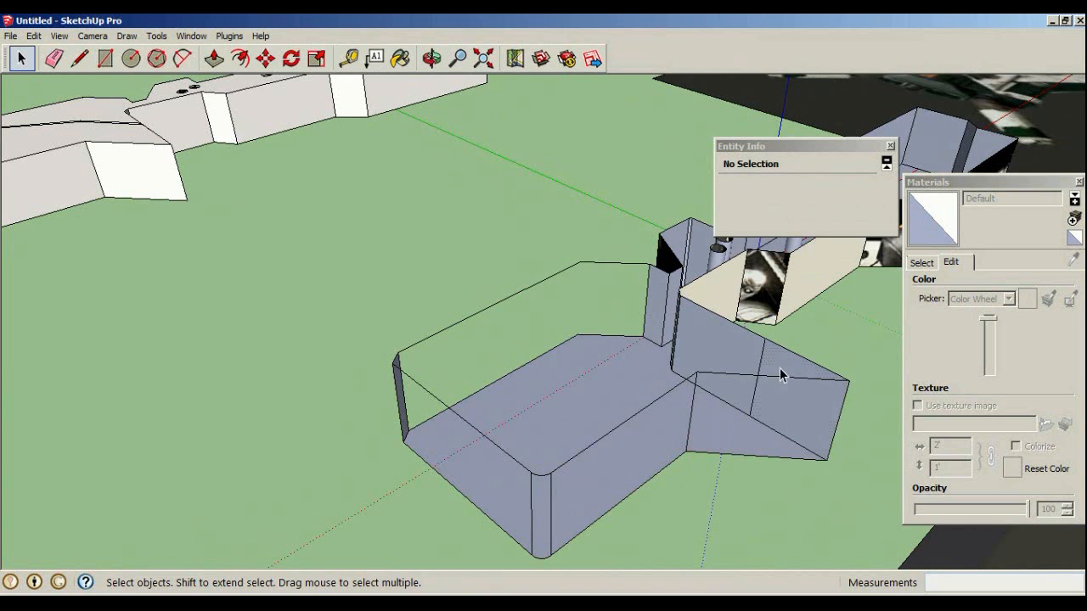
left_click(740, 339)
key("Delete")
Delete the remaining vertical edges and corner faces around the stock section of the old body
middle_click_drag(740, 334, 484, 385)
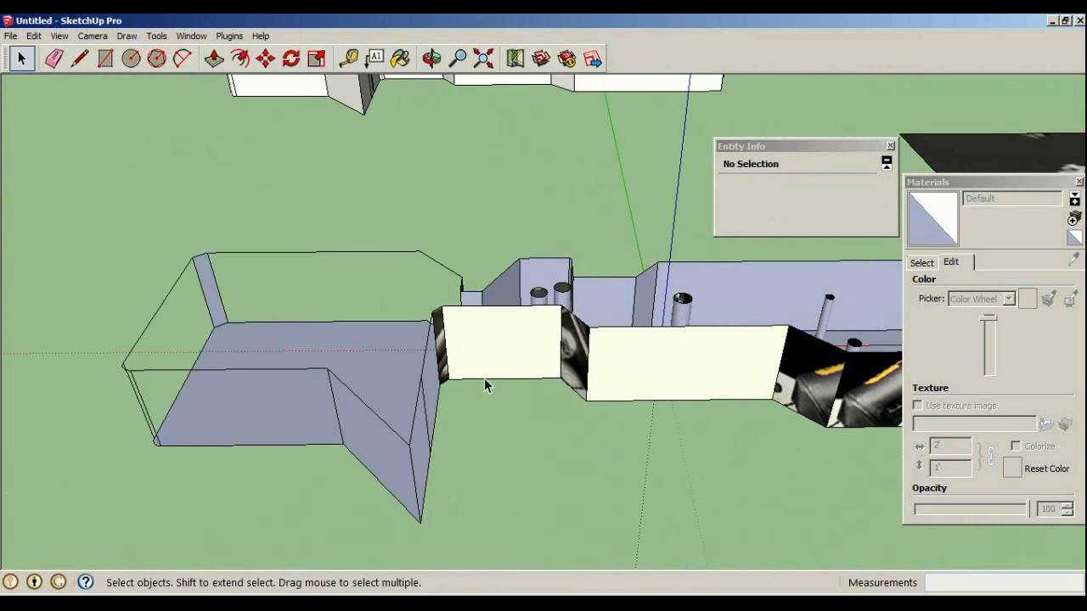
left_click(334, 414)
key("Delete")
left_click(146, 413)
key("Delete")
left_click(216, 306)
key("Delete")
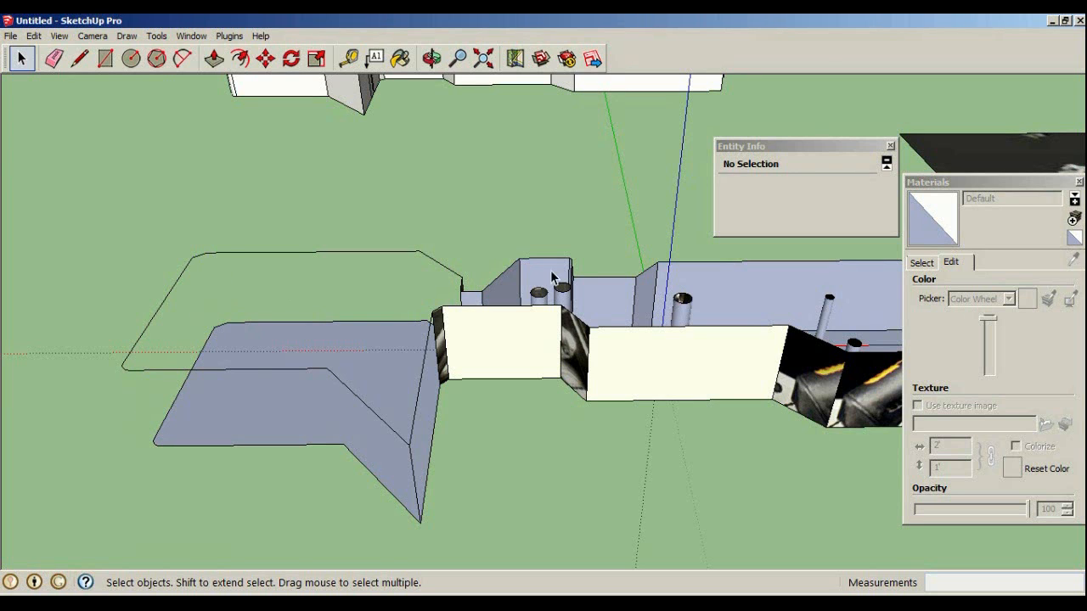
Delete the grip's remaining side wall, the adjoining corner faces, and the short white side wall beside the grip
middle_click_drag(554, 279, 449, 369)
left_click(410, 389)
key("Delete")
left_click(455, 363)
key("Delete")
left_click(449, 350)
key("Delete")
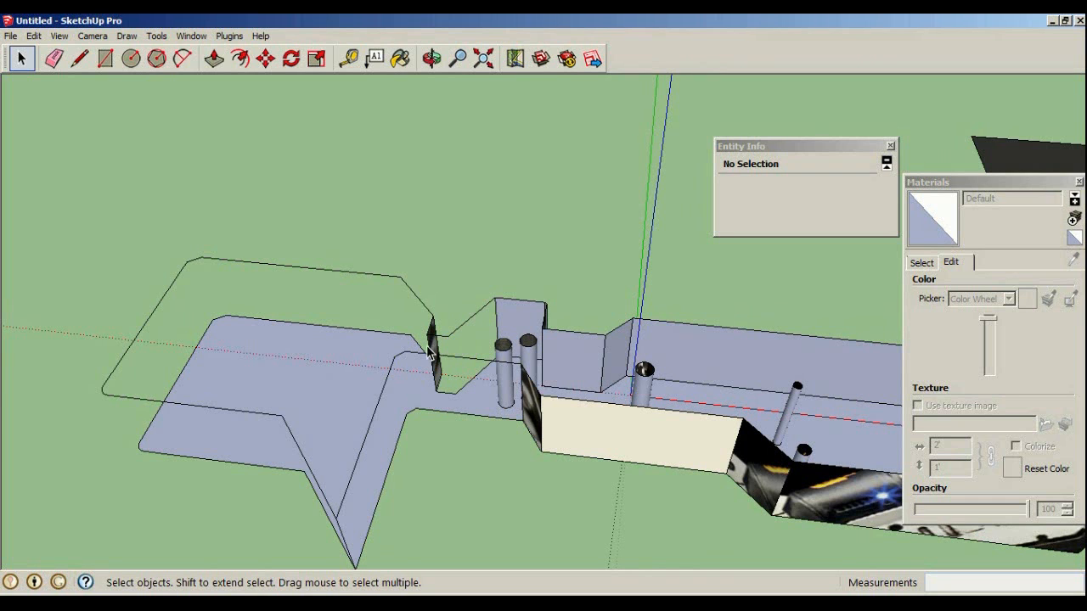
Delete the small textured wall at the stock's notch and the far-side walls beside the paired cylinders
middle_click_drag(431, 352, 454, 404)
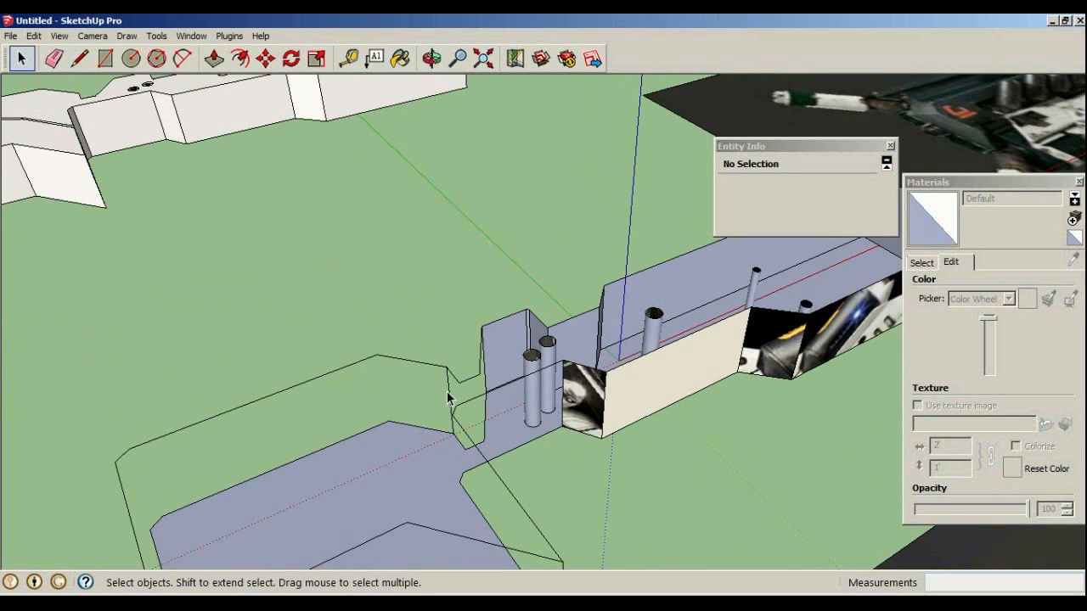
left_click(507, 335)
middle_click_drag(508, 335, 472, 318)
left_click(472, 319)
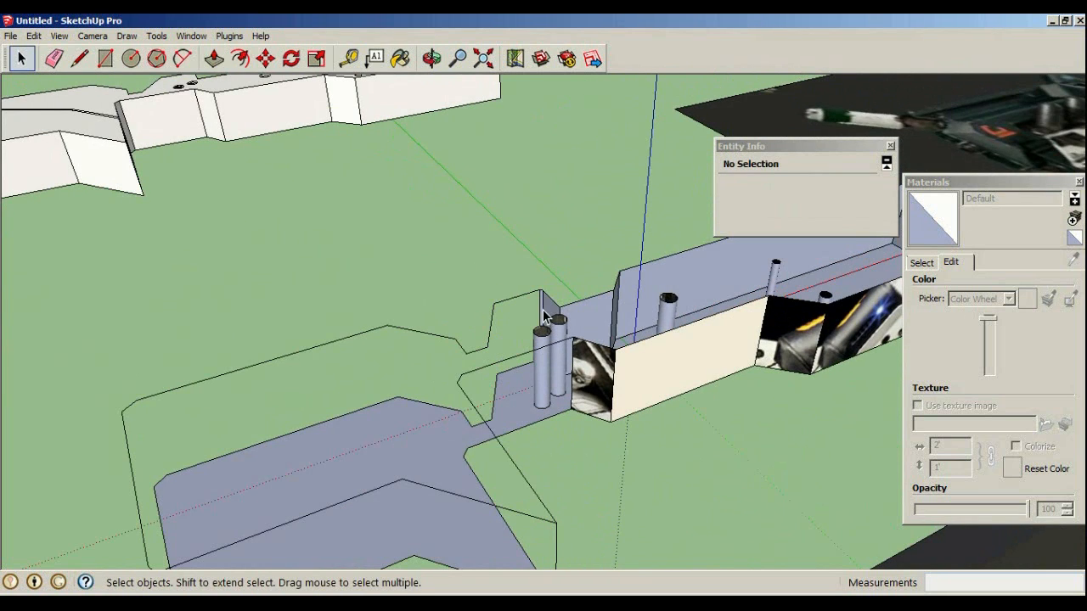
Delete the remaining small wall behind the paired cylinders and the white and textured near-side walls of the body
middle_click_drag(541, 315, 594, 399)
left_click(603, 422)
key("Delete")
left_click(576, 426)
key("Delete")
middle_click_drag(544, 416, 522, 403)
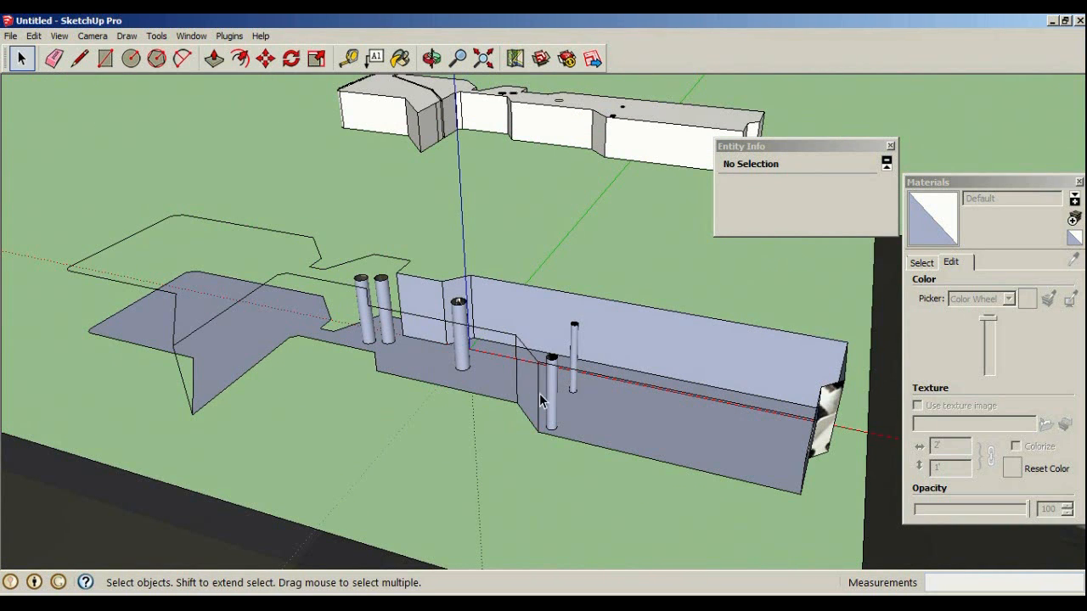
Delete the textured walls at the barrel end of the old body along with their vertical edges
middle_click_drag(520, 380, 461, 440)
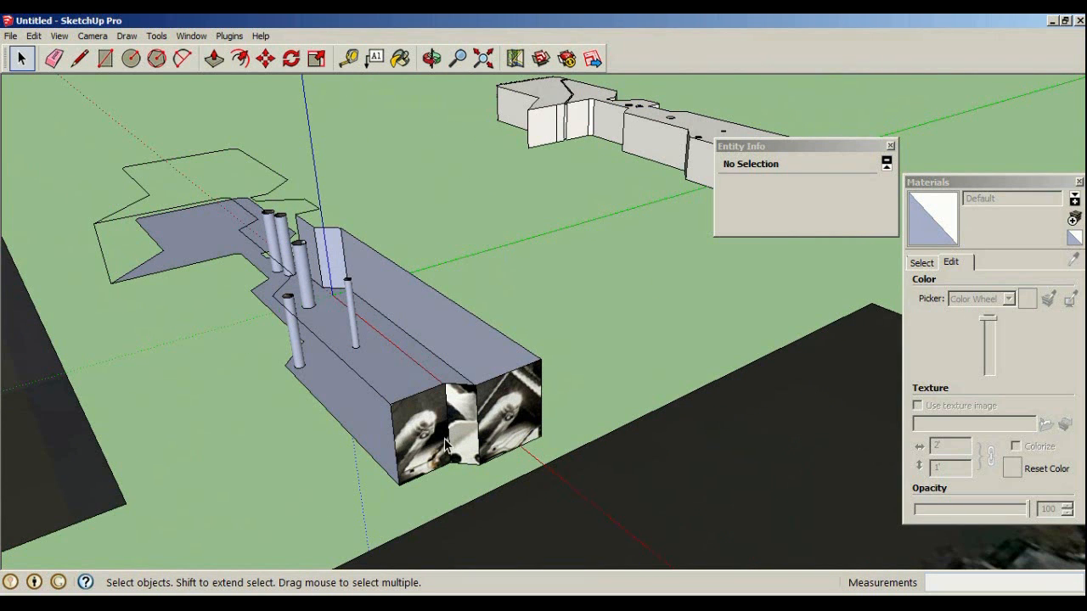
left_click(412, 438)
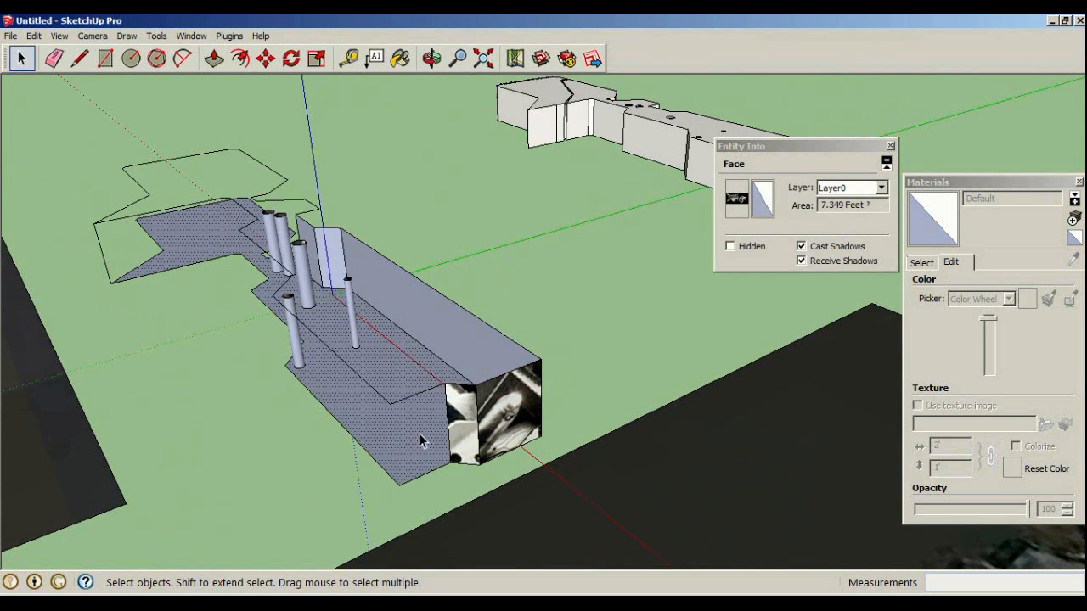
left_click(473, 425)
key("Delete")
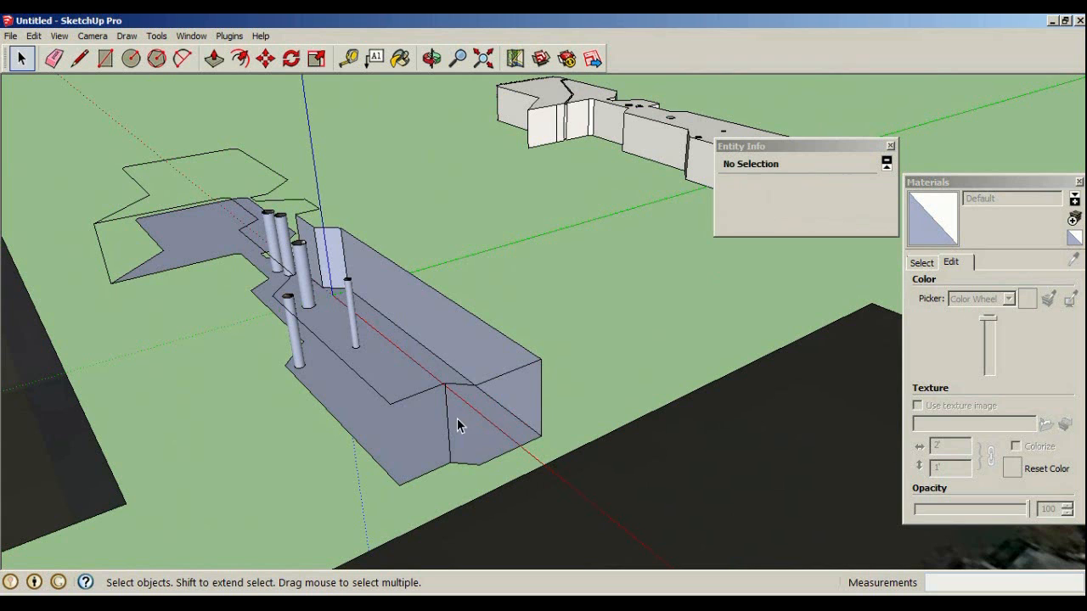
left_click(450, 426)
key("Delete")
Delete the last two far-side walls behind the middle cylinder together with their vertical edges
middle_click_drag(408, 281, 455, 289)
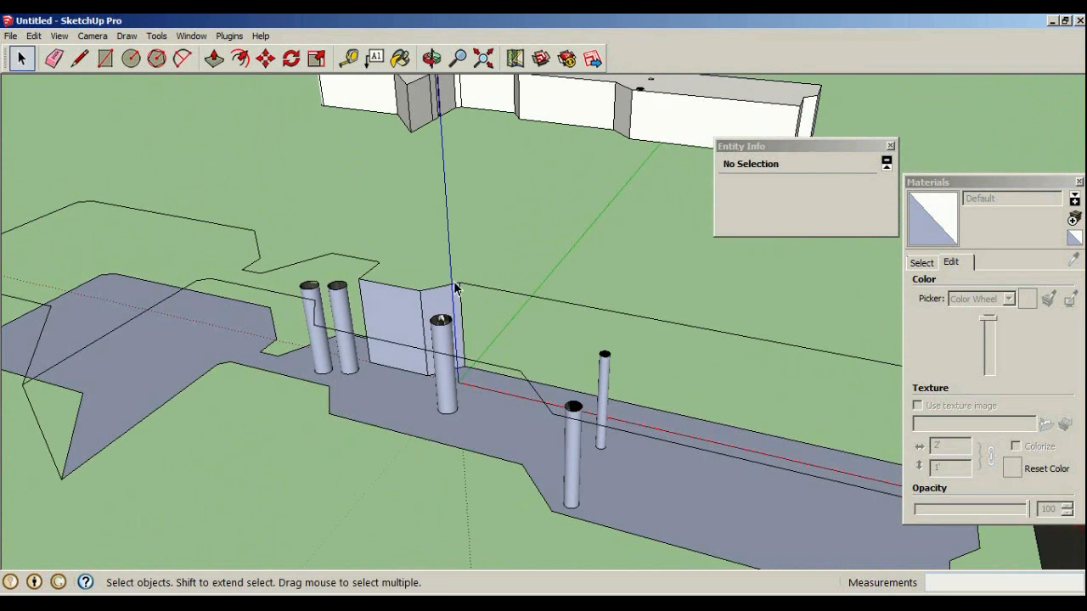
left_click(464, 310)
key("Delete")
left_click(421, 323)
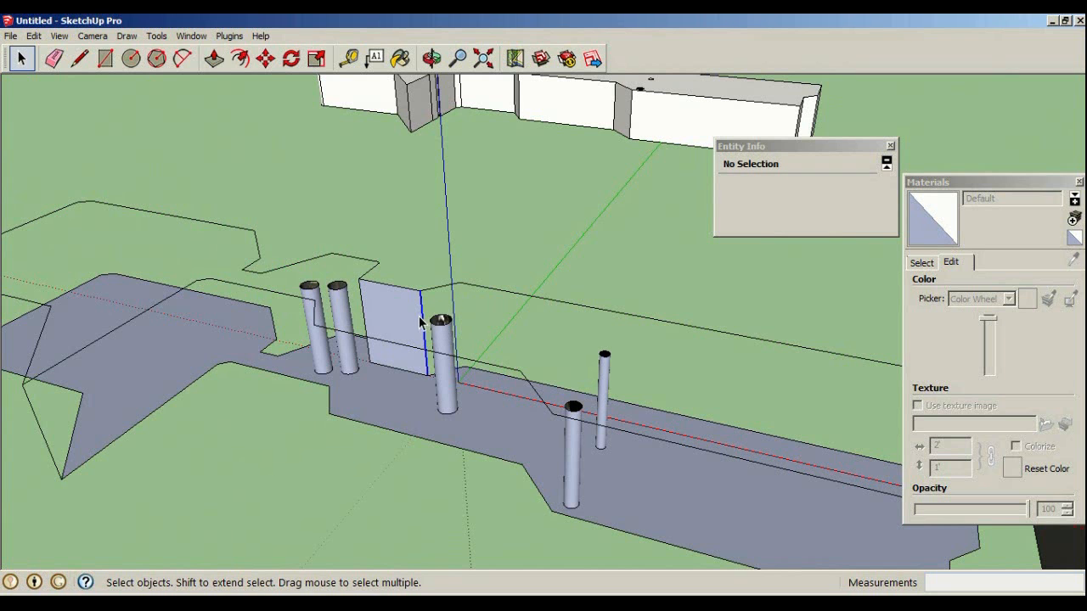
key("Delete")
Start a circle beside the tops of the paired cylinders, near the body's upper outline
scroll(376, 280, "down", 3)
middle_click_drag(502, 303, 524, 237)
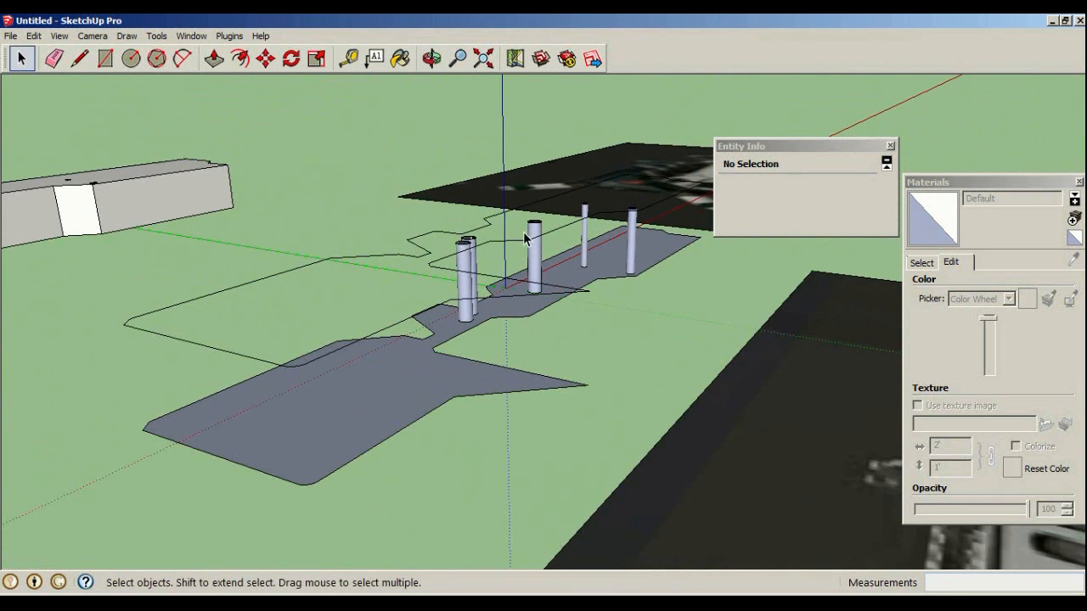
left_click(134, 58)
scroll(510, 246, "up", 3)
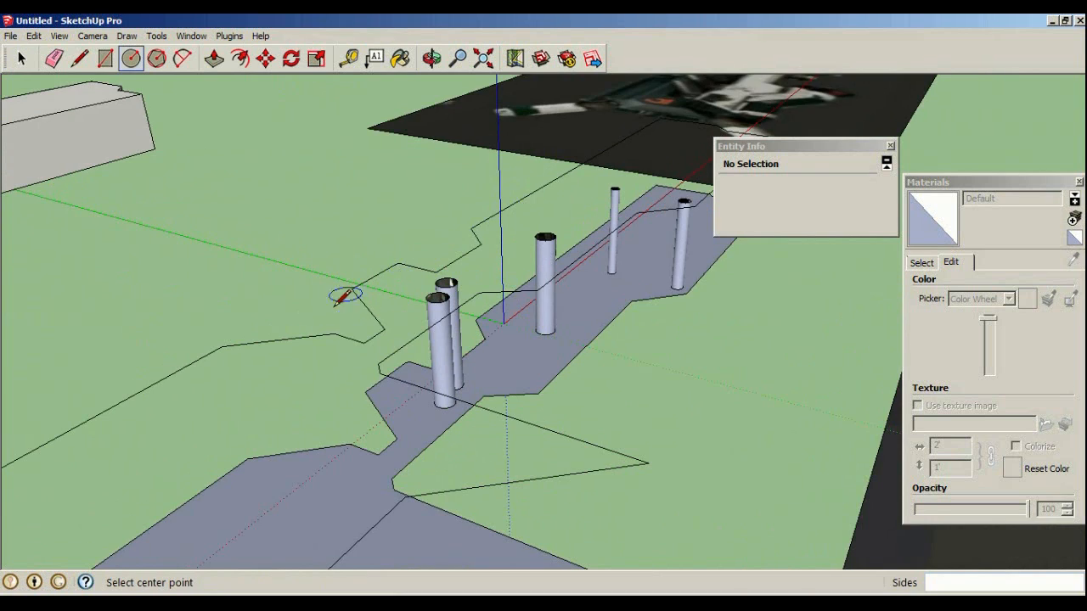
scroll(374, 272, "up", 2)
mouse_move(413, 243)
middle_mouse_down()
mouse_move(383, 267)
mouse_move(539, 189)
mouse_move(473, 244)
mouse_move(324, 297)
middle_mouse_up()
scroll(420, 231, "up", 2)
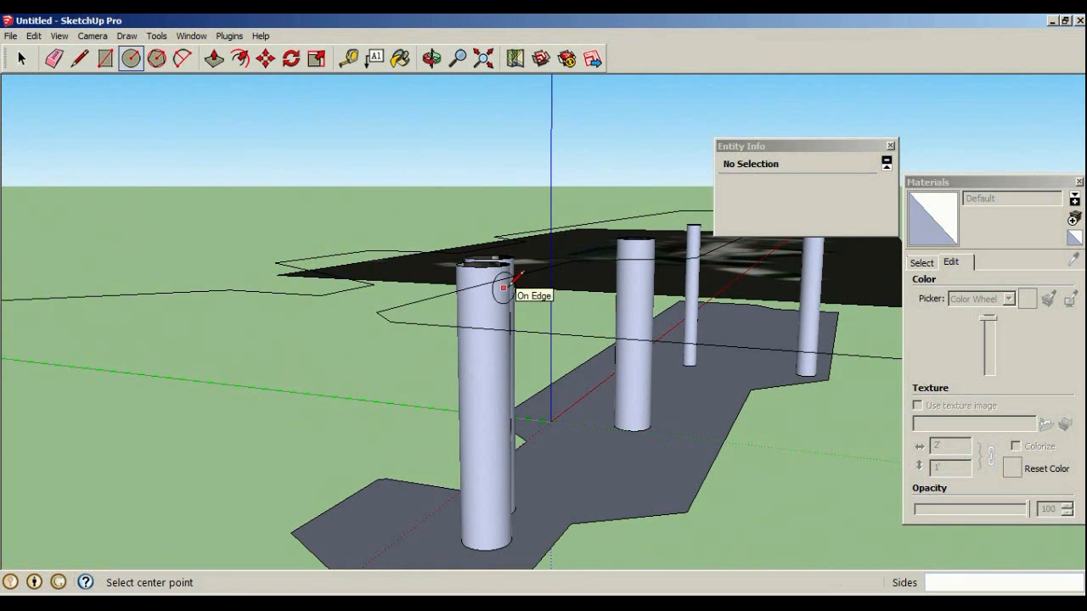
middle_click_drag(510, 226, 480, 212)
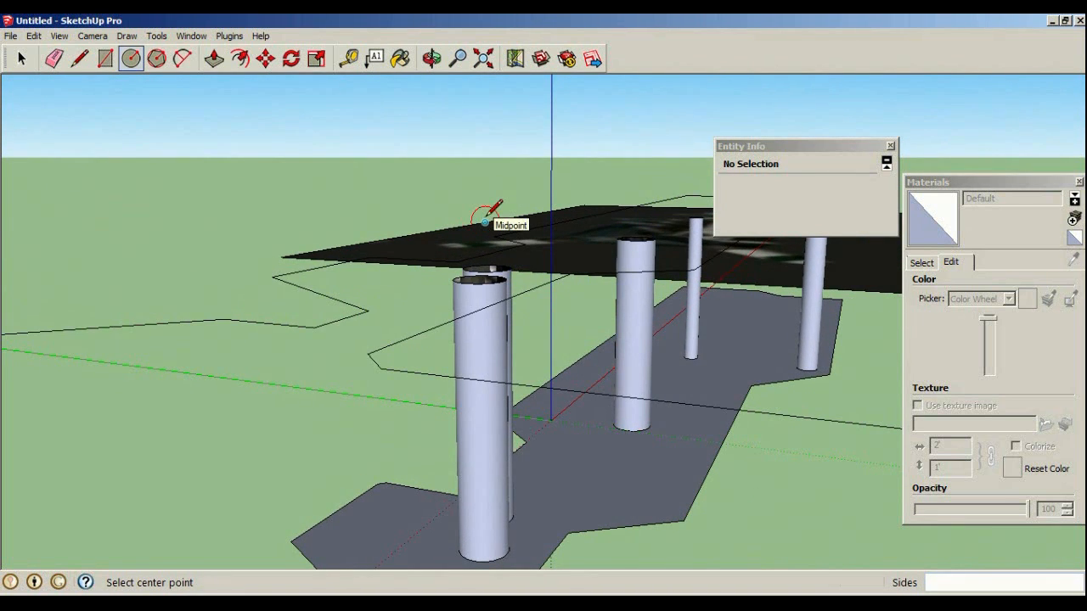